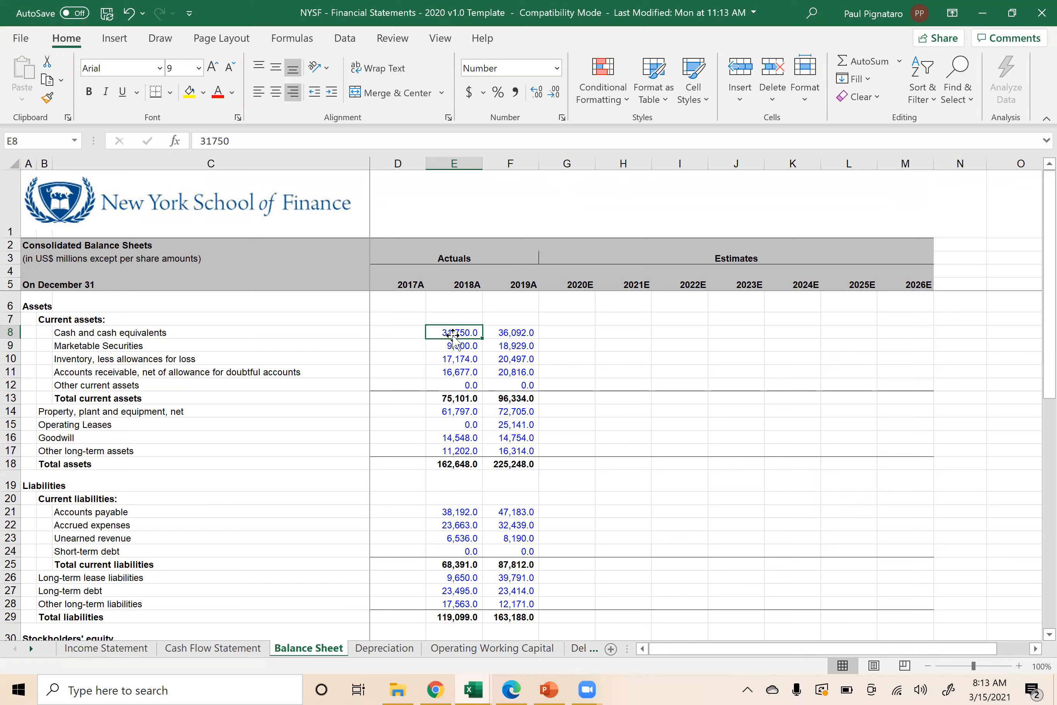
- Examine the 2018 current asset lines on the Balance Sheet sheet, from cash and cash equivalents to other current assets
{"action": "left_click", "coordinate": [66, 335]}
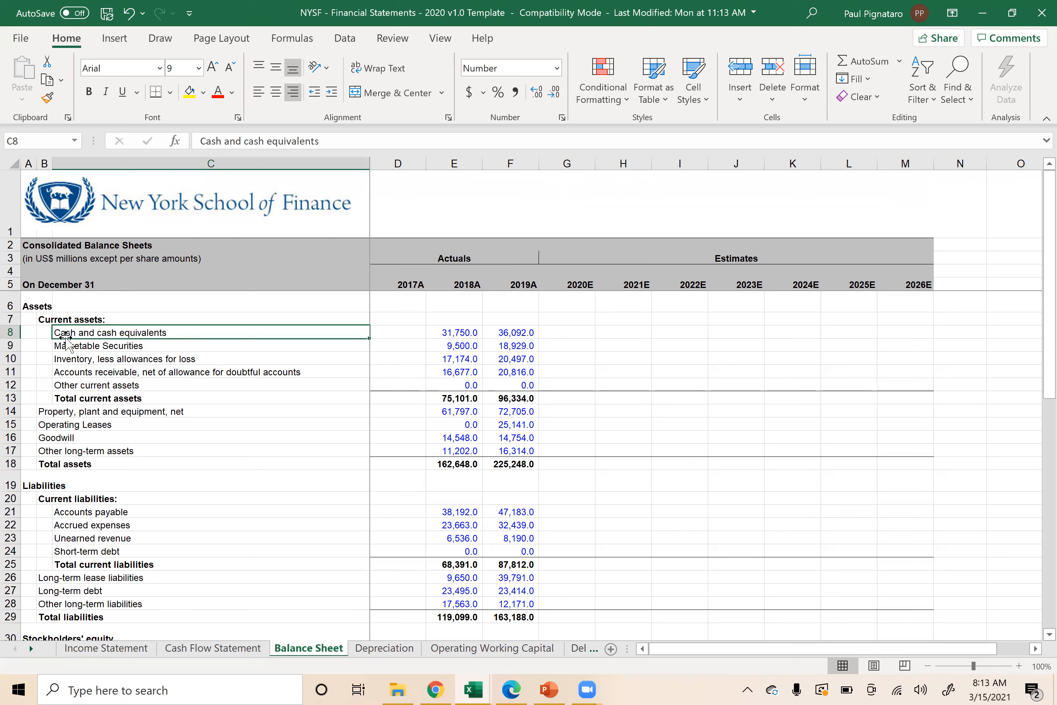
{"action": "left_click", "coordinate": [454, 334]}
{"action": "key", "text": "Down"}
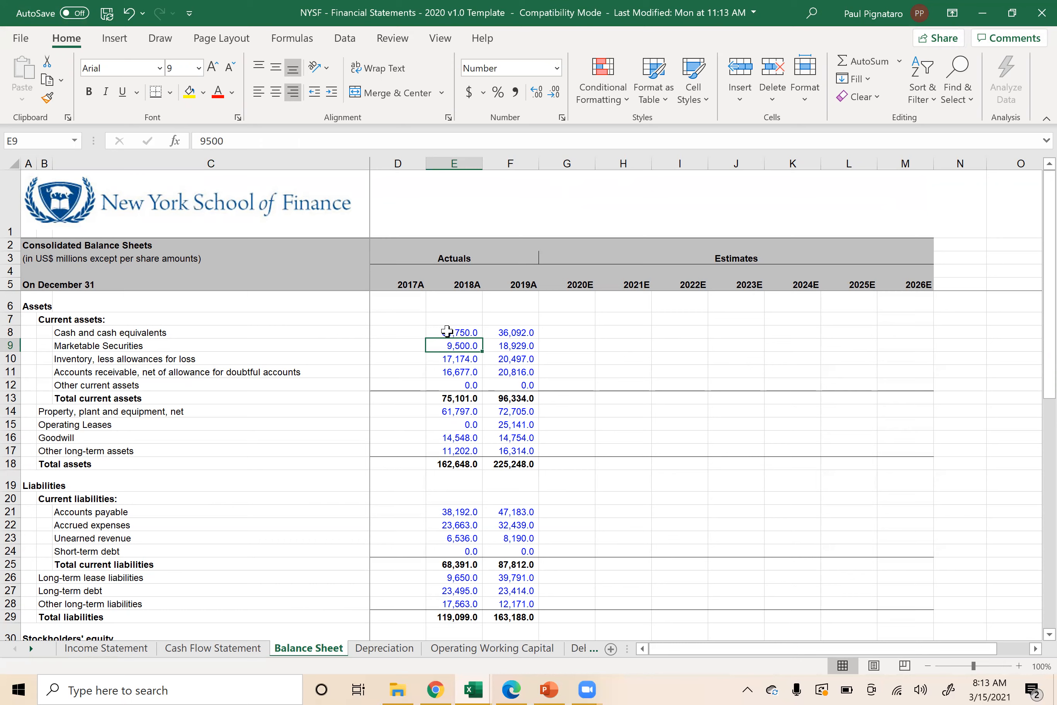
{"action": "key", "text": "Down"}
{"action": "key", "text": "Down"}
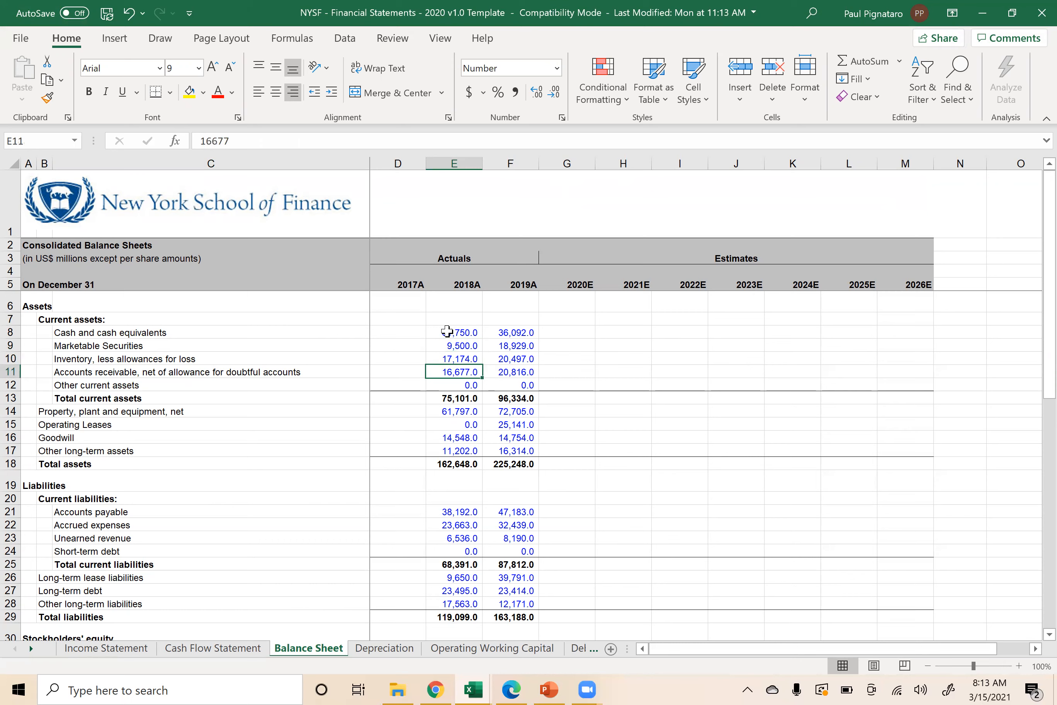
{"action": "key", "text": "Down"}
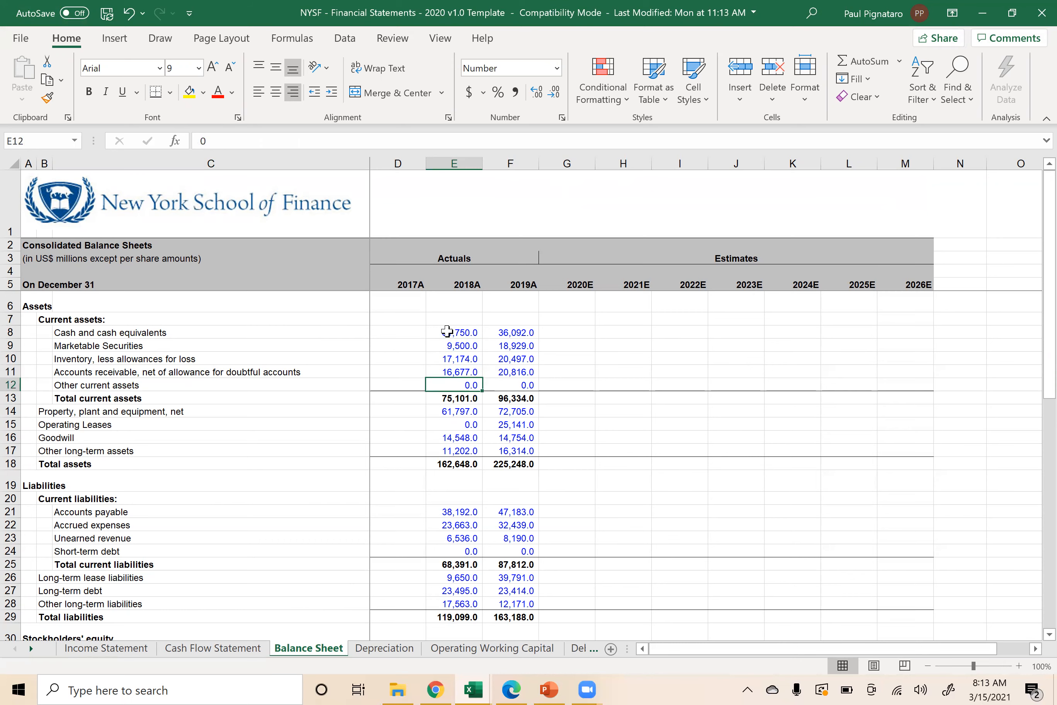
{"action": "key", "text": "ctrl+Left"}
{"action": "key", "text": "ctrl+Left"}
{"action": "key", "text": "ctrl+Right"}
{"action": "key", "text": "ctrl+Right"}
{"action": "key", "text": "ctrl+Right"}
{"action": "key", "text": "Left"}
{"action": "key", "text": "Left"}
{"action": "key", "text": "Left"}
{"action": "key", "text": "Left"}
{"action": "key", "text": "Right"}
{"action": "key", "text": "Right"}
{"action": "key", "text": "Right"}
{"action": "key", "text": "Right"}
{"action": "key", "text": "Left"}
- Examine the non-current asset lines for 2018 and 2019: property, plant and equipment, operating leases, goodwill and other long-term assets
{"action": "key", "text": "Down"}
{"action": "key", "text": "Down"}
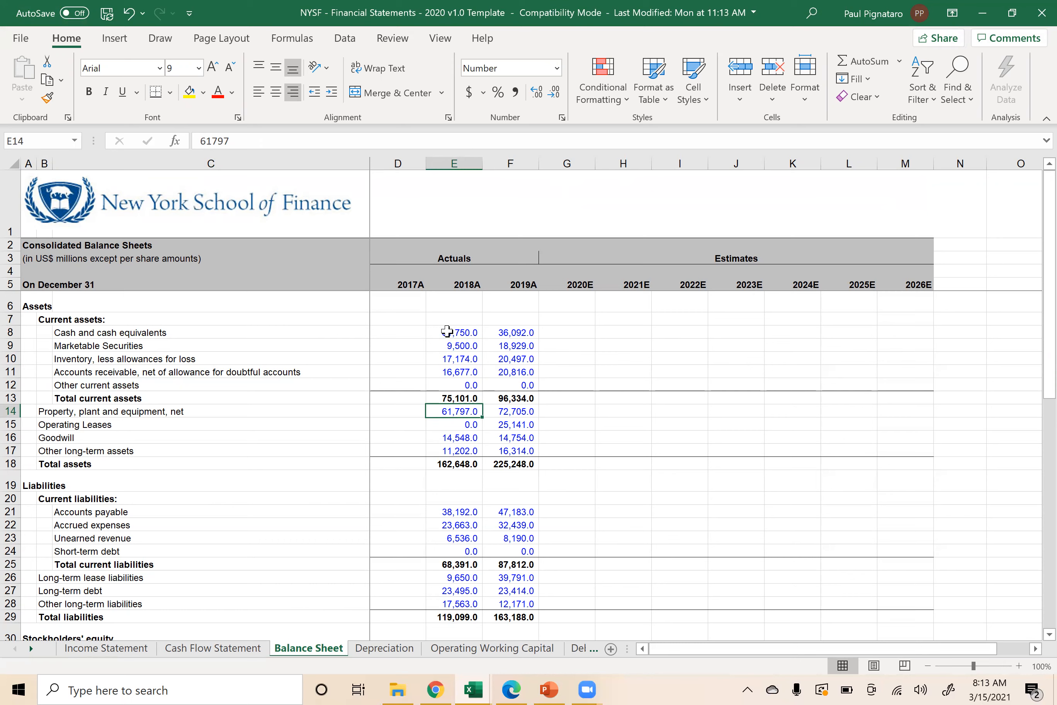
{"action": "key", "text": "Down"}
{"action": "key", "text": "Right"}
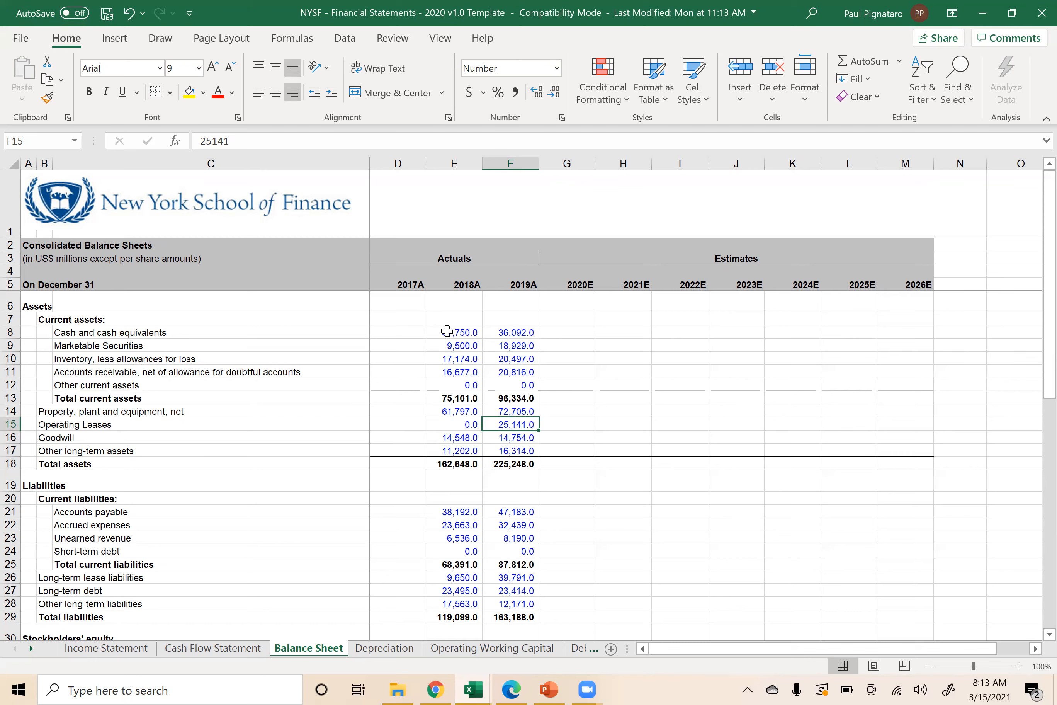
{"action": "key", "text": "Down"}
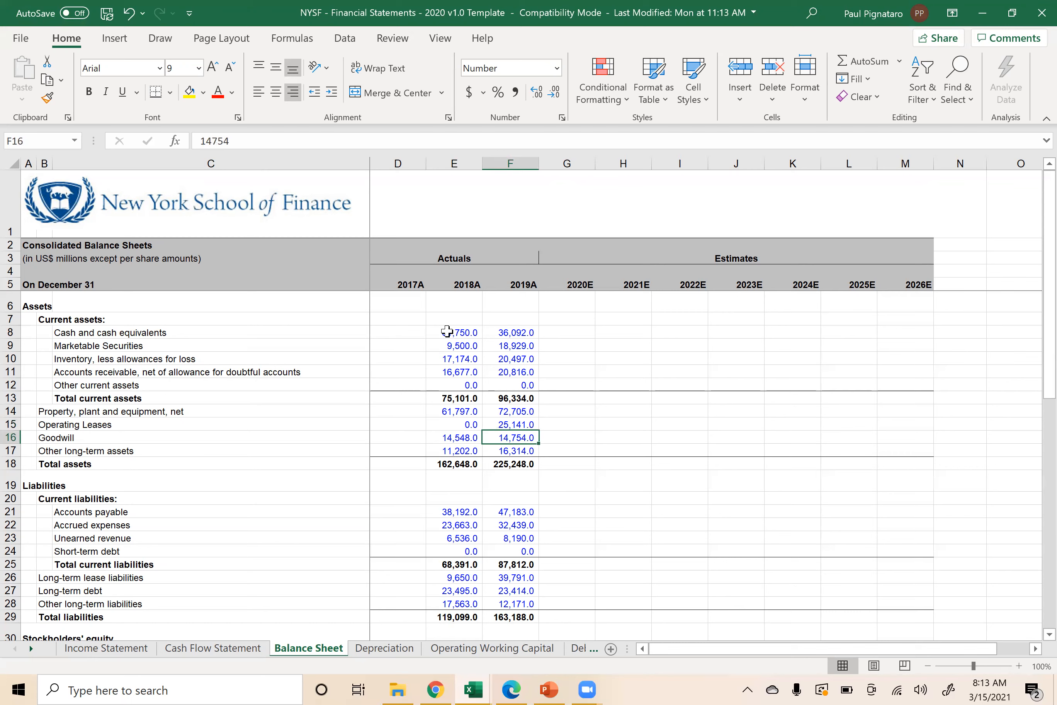
{"action": "key", "text": "Left"}
{"action": "key", "text": "Right"}
{"action": "key", "text": "Down"}
{"action": "key", "text": "Left"}
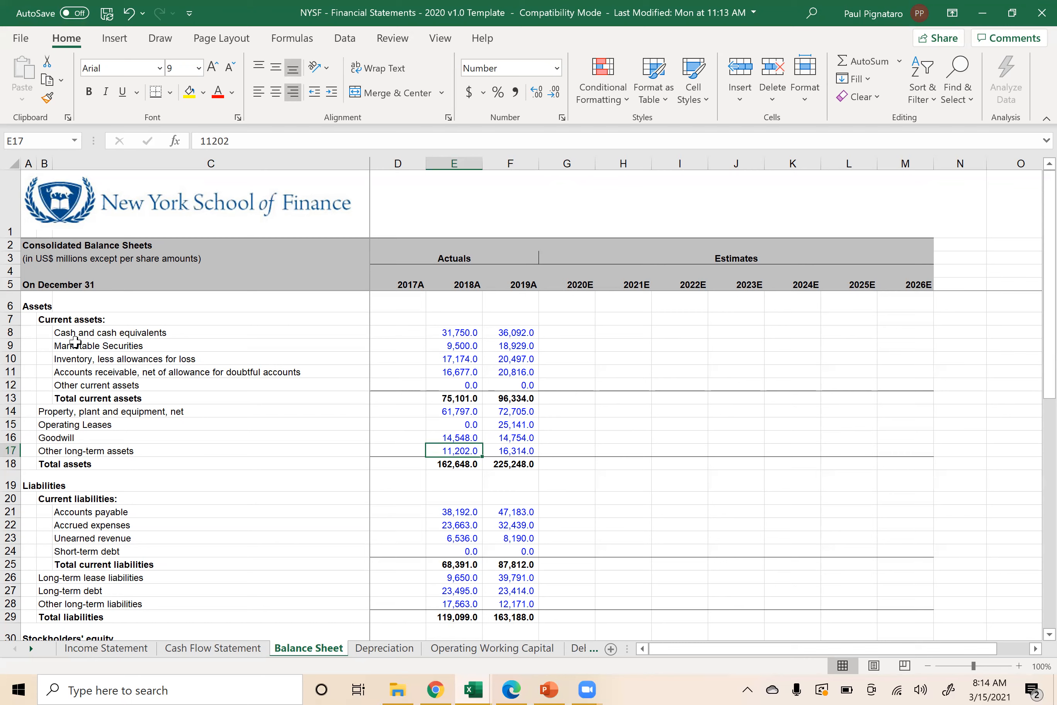
{"action": "left_click_drag", "start_coordinate": [66, 333], "coordinate": [46, 450]}
- Examine the current liability lines for 2018 and 2019, from accounts payable down to short-term debt
{"action": "scroll", "coordinate": [169, 438], "scroll_direction": "down", "scroll_amount": 4}
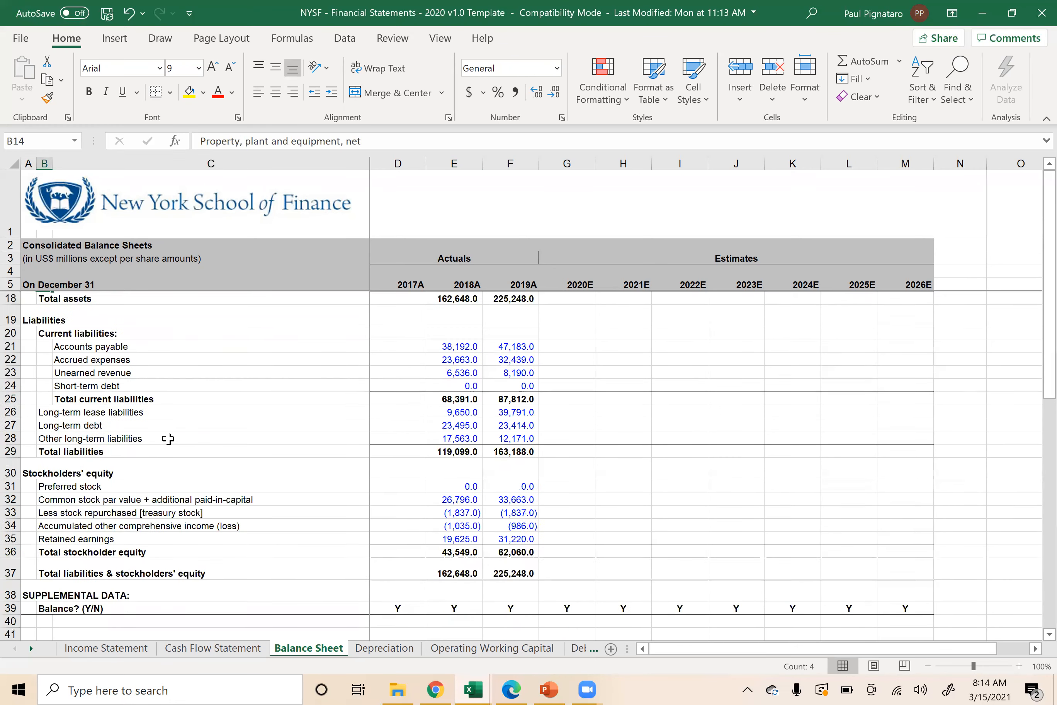
{"action": "left_click", "coordinate": [437, 346]}
{"action": "key", "text": "Down"}
{"action": "key", "text": "Down"}
{"action": "key", "text": "Right"}
{"action": "key", "text": "Left"}
{"action": "key", "text": "Up"}
{"action": "key", "text": "Up"}
{"action": "key", "text": "Right"}
{"action": "key", "text": "Down"}
{"action": "key", "text": "Down"}
{"action": "key", "text": "Down"}
{"action": "key", "text": "Left"}
{"action": "key", "text": "Right"}
{"action": "key", "text": "Left"}
{"action": "key", "text": "Right"}
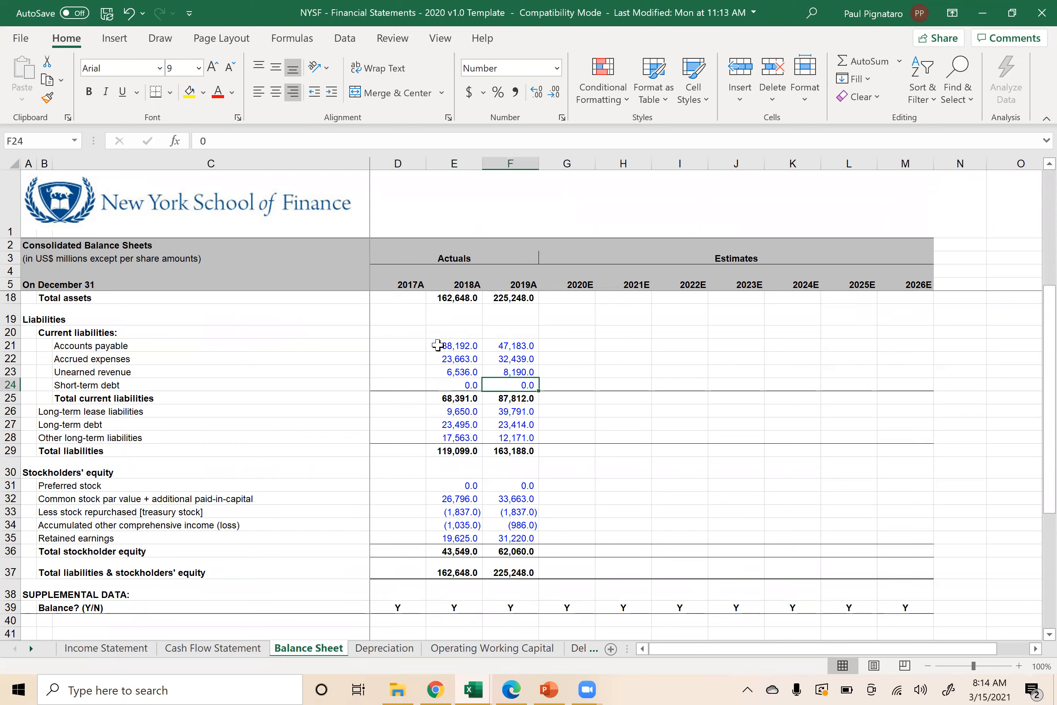
{"action": "key", "text": "Left"}
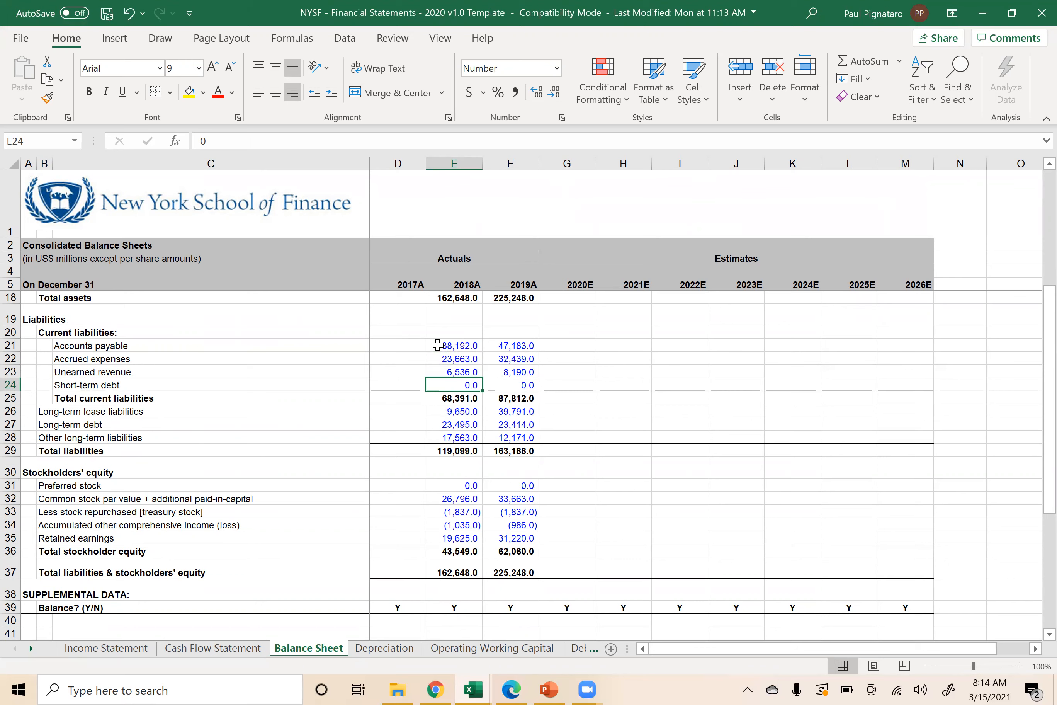
- Examine the long-term lease liabilities, long-term debt and other long-term liabilities for 2018 and 2019
{"action": "key", "text": "Down"}
{"action": "key", "text": "Down"}
{"action": "key", "text": "Left"}
{"action": "key", "text": "Left"}
{"action": "key", "text": "Left"}
{"action": "key", "text": "Down"}
{"action": "key", "text": "Up"}
{"action": "key", "text": "Down"}
{"action": "key", "text": "Right"}
{"action": "key", "text": "Right"}
{"action": "key", "text": "Right"}
{"action": "key", "text": "Up"}
{"action": "key", "text": "Right"}
{"action": "key", "text": "Left"}
{"action": "key", "text": "Right"}
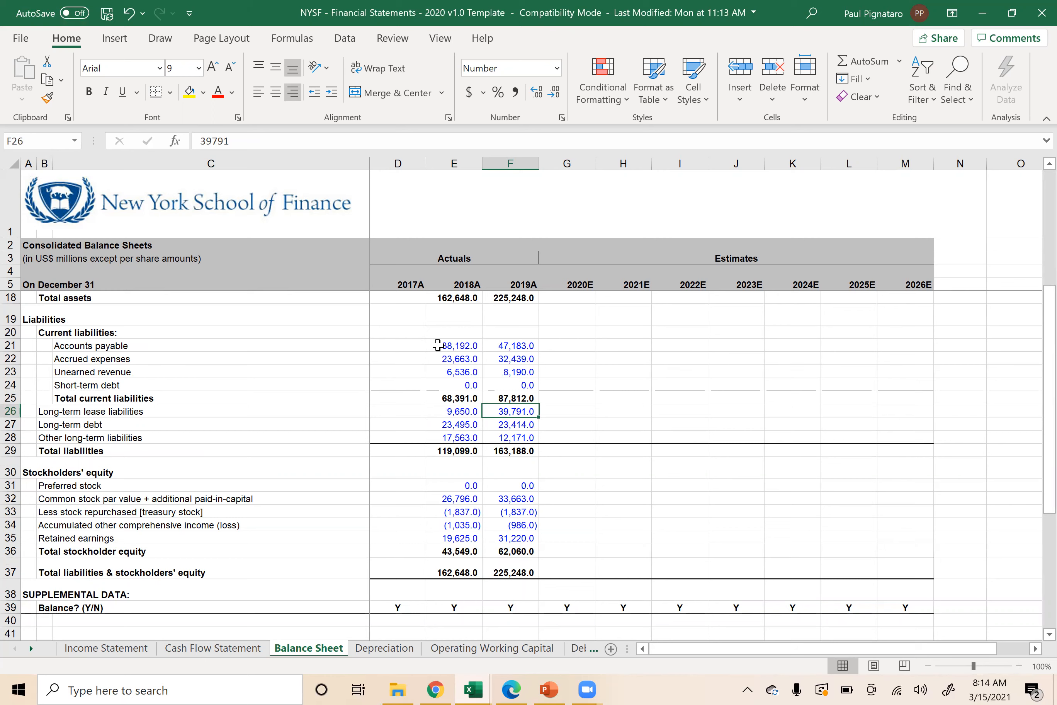
{"action": "key", "text": "Down"}
{"action": "key", "text": "Down"}
{"action": "key", "text": "Left"}
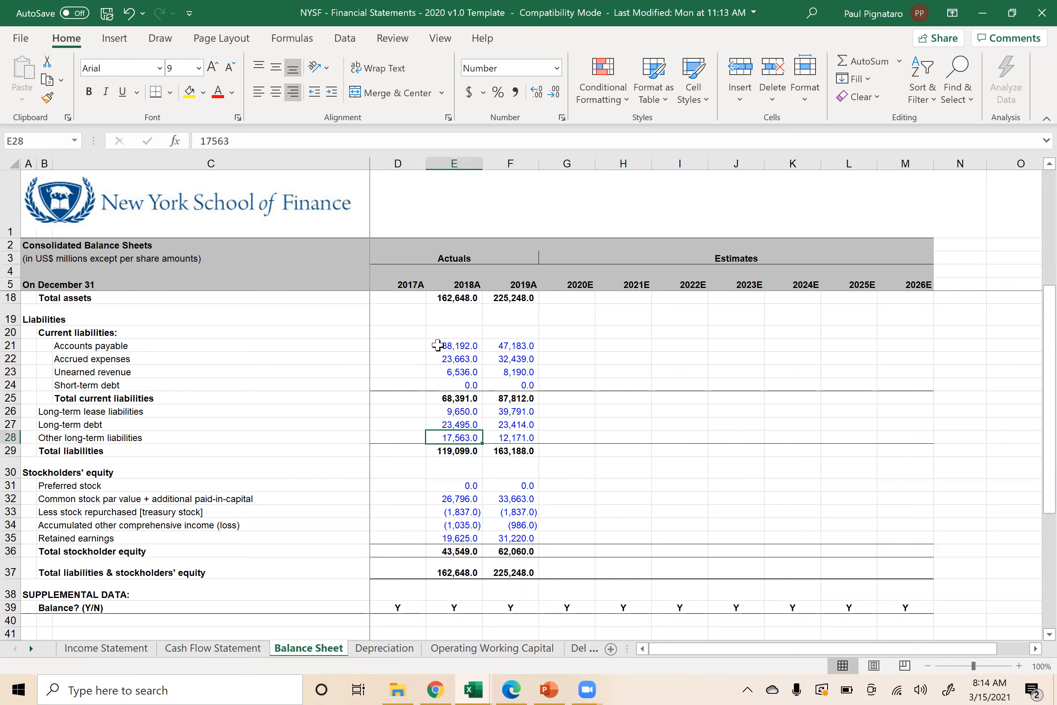
{"action": "key", "text": "Left"}
{"action": "key", "text": "Left"}
{"action": "key", "text": "Right"}
{"action": "key", "text": "Right"}
- Examine the preferred stock line and the formula behind 2018 common stock par value plus additional paid-in capital
{"action": "scroll", "coordinate": [447, 479], "scroll_direction": "down", "scroll_amount": 1}
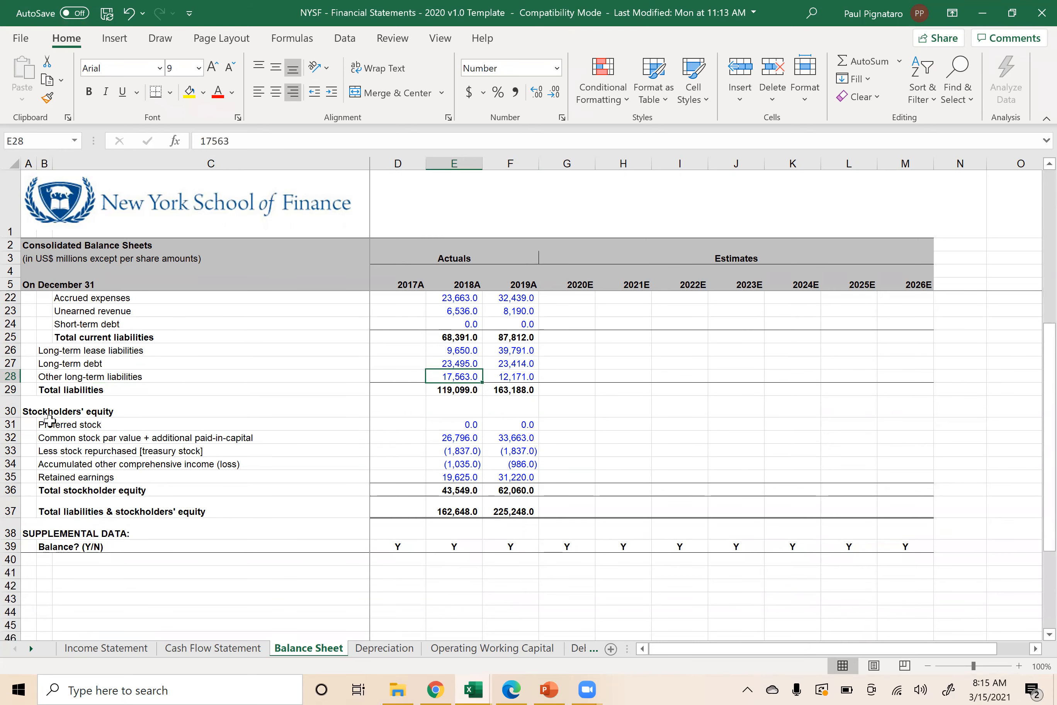
{"action": "left_click", "coordinate": [50, 423]}
{"action": "key", "text": "Right"}
{"action": "key", "text": "Right"}
{"action": "key", "text": "Right"}
{"action": "key", "text": "Right"}
{"action": "key", "text": "Left"}
{"action": "key", "text": "Left"}
{"action": "key", "text": "Left"}
{"action": "key", "text": "Left"}
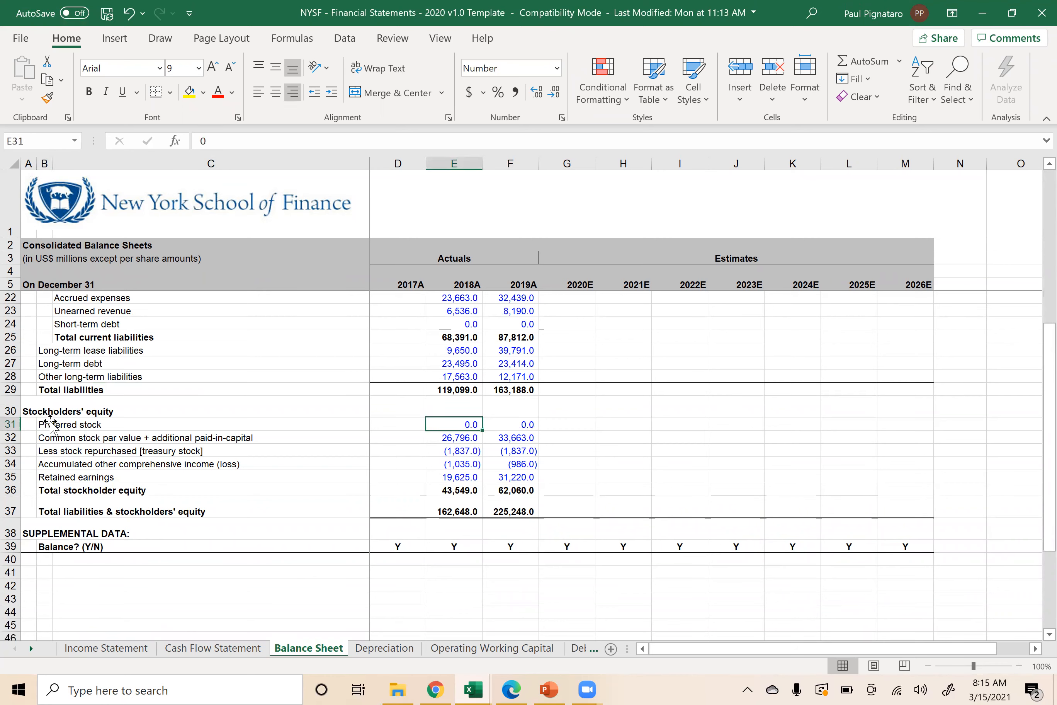
{"action": "key", "text": "Right"}
{"action": "key", "text": "Right"}
{"action": "key", "text": "Right"}
{"action": "key", "text": "Right"}
{"action": "key", "text": "Left"}
{"action": "key", "text": "Down"}
{"action": "key", "text": "Left"}
{"action": "key", "text": "Left"}
{"action": "key", "text": "Right"}
{"action": "key", "text": "Right"}
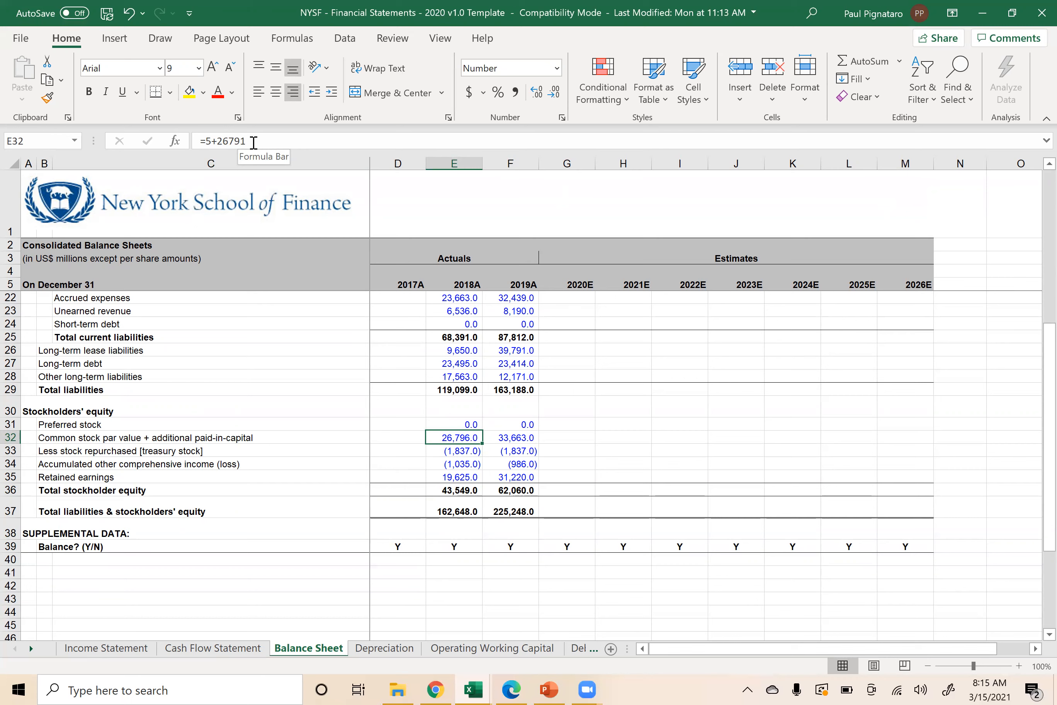
- Examine the remaining stockholders' equity lines around 2018 accumulated other comprehensive income (loss)
{"action": "key", "text": "Down"}
{"action": "key", "text": "Down"}
{"action": "key", "text": "Left"}
{"action": "key", "text": "Left"}
{"action": "key", "text": "Left"}
{"action": "key", "text": "Right"}
{"action": "key", "text": "Right"}
{"action": "key", "text": "Right"}
{"action": "key", "text": "Down"}
{"action": "key", "text": "Right"}
{"action": "key", "text": "Left"}
{"action": "key", "text": "Left"}
{"action": "key", "text": "Left"}
{"action": "key", "text": "Up"}
{"action": "key", "text": "Right"}
{"action": "key", "text": "Right"}
{"action": "key", "text": "Right"}
{"action": "key", "text": "Left"}
{"action": "key", "text": "Right"}
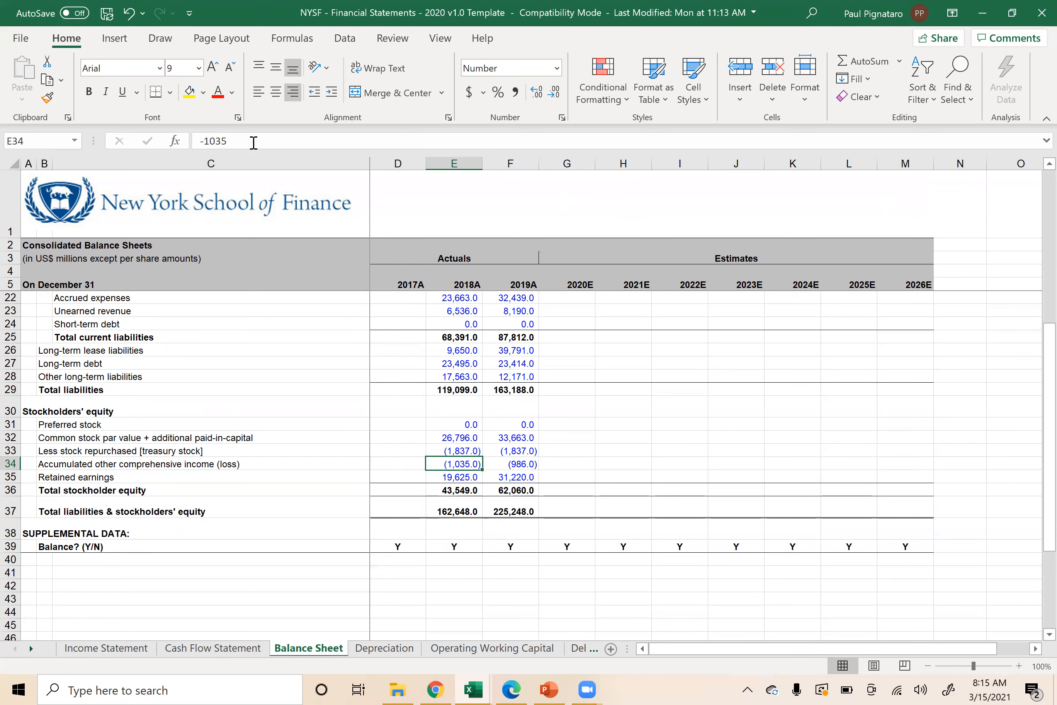
- Switch to the 2019 10K PDF in Microsoft Edge
{"action": "key", "text": "alt+Tab"}
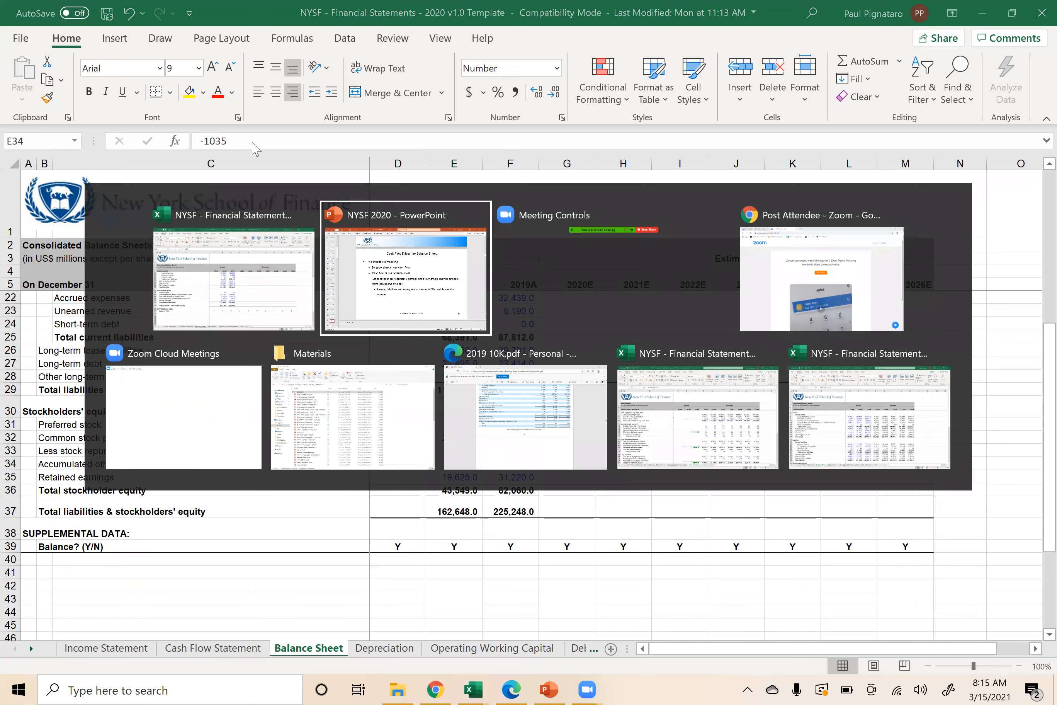
{"action": "key", "text": "Tab"}
{"action": "key", "text": "Tab"}
{"action": "key", "text": "Tab"}
{"action": "key", "text": "Tab"}
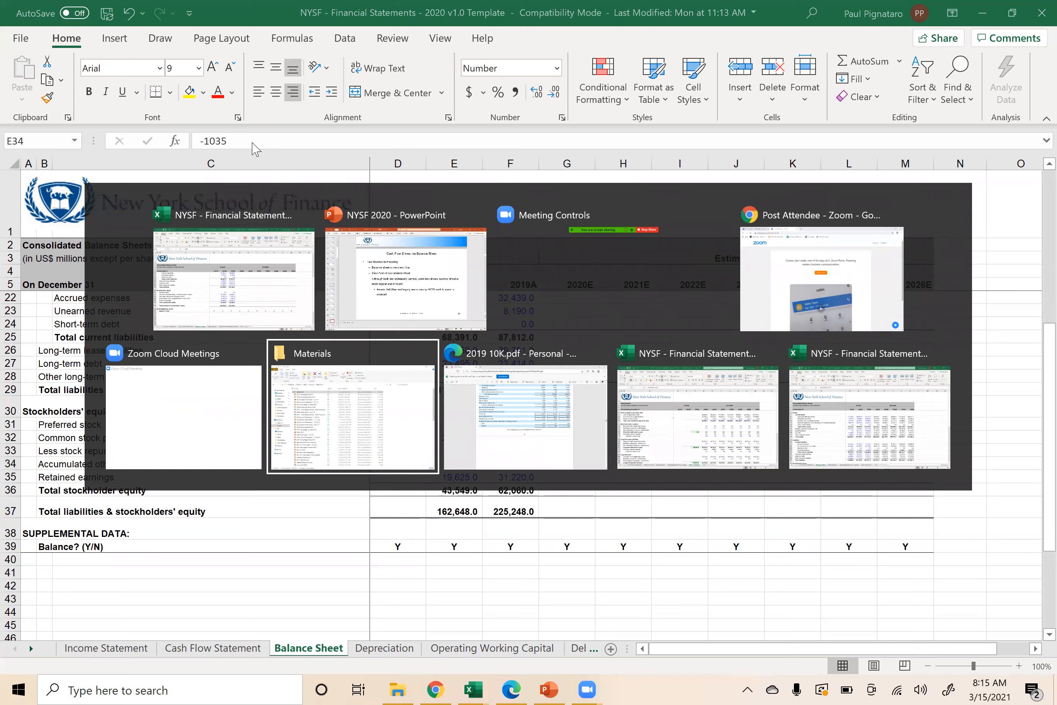
- Use the index to consolidated financial statements to reach the Consolidated Statements of Comprehensive Income on page 39
{"action": "scroll", "coordinate": [378, 242], "scroll_direction": "up", "scroll_amount": 10}
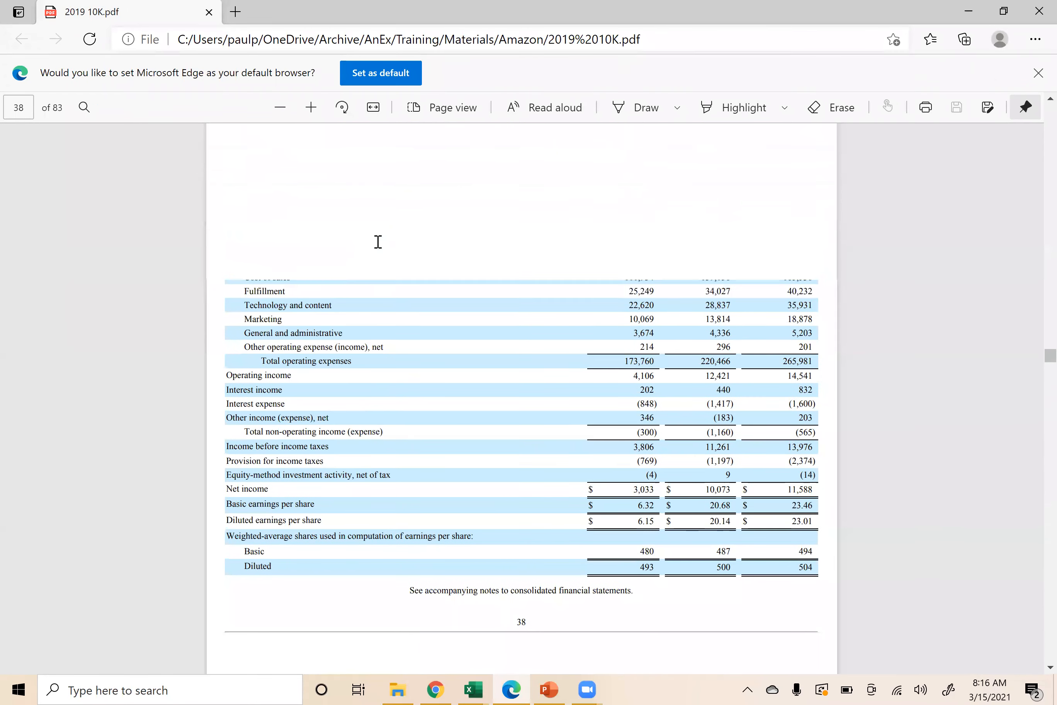
{"action": "scroll", "coordinate": [377, 242], "scroll_direction": "up", "scroll_amount": 15}
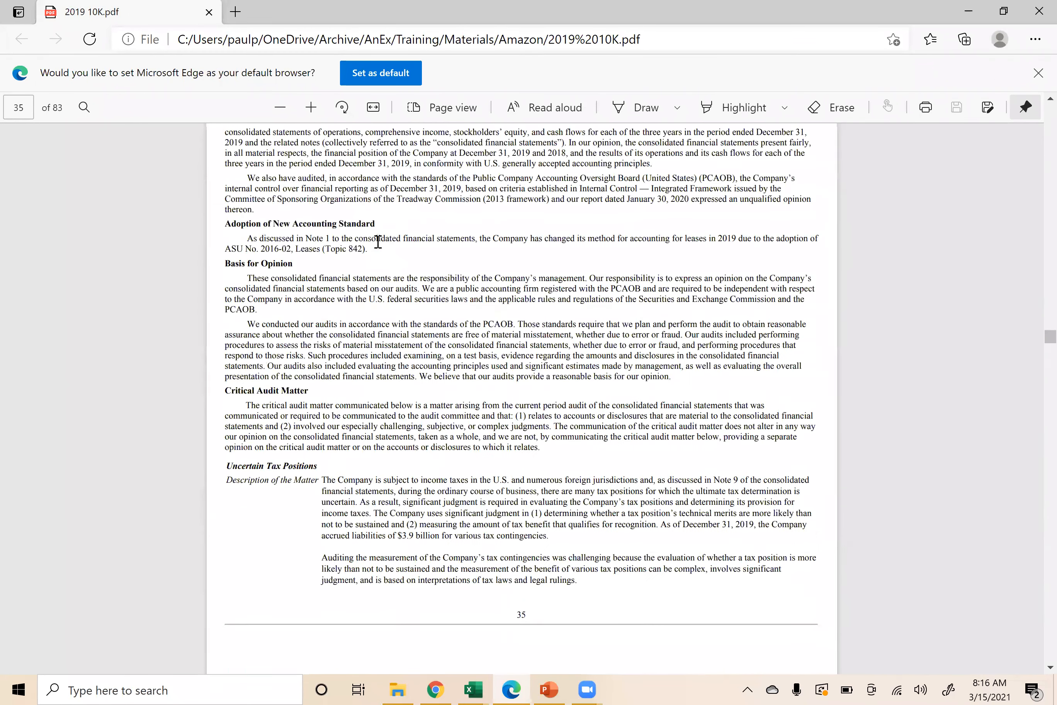
{"action": "scroll", "coordinate": [377, 242], "scroll_direction": "up", "scroll_amount": 10}
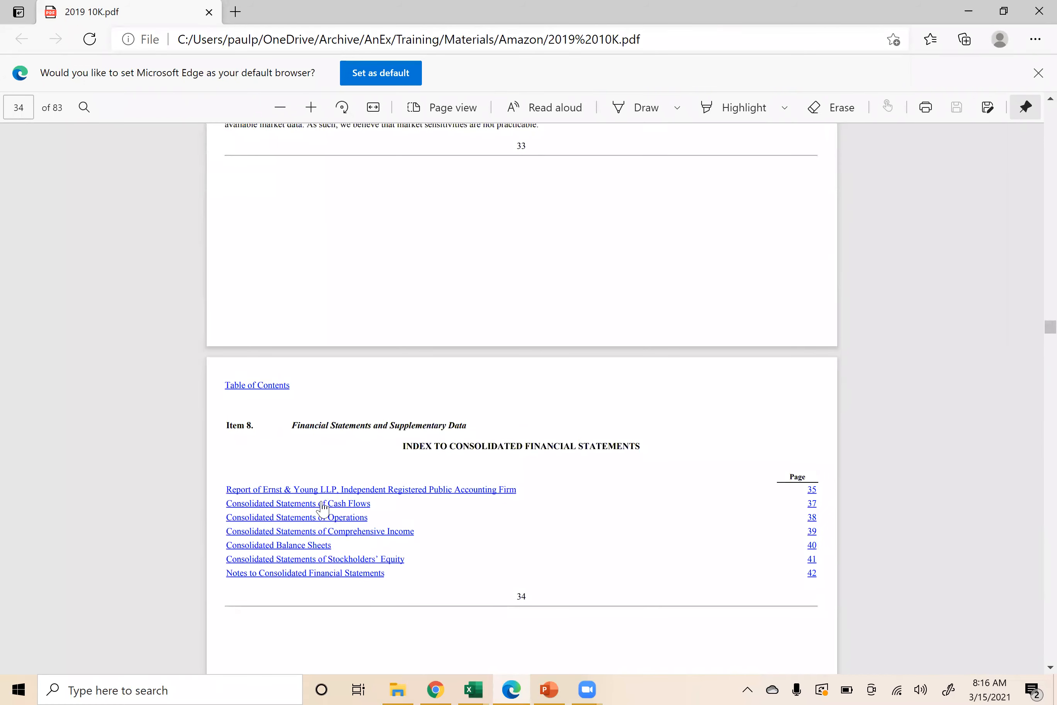
{"action": "left_click", "coordinate": [318, 527]}
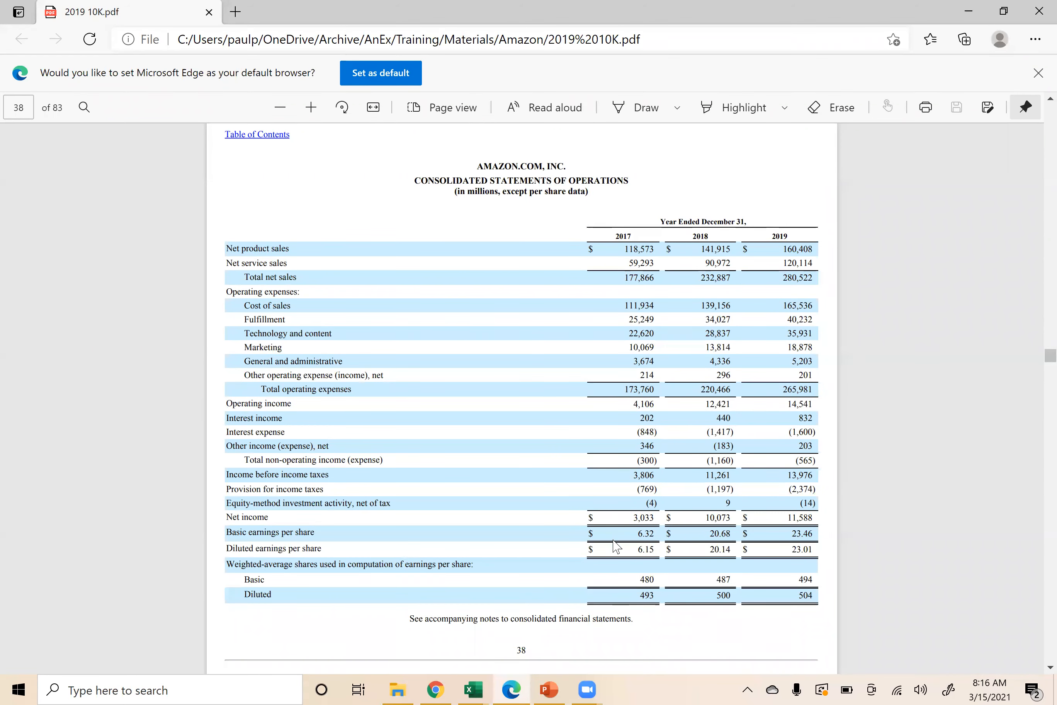
{"action": "scroll", "coordinate": [616, 546], "scroll_direction": "down", "scroll_amount": 15}
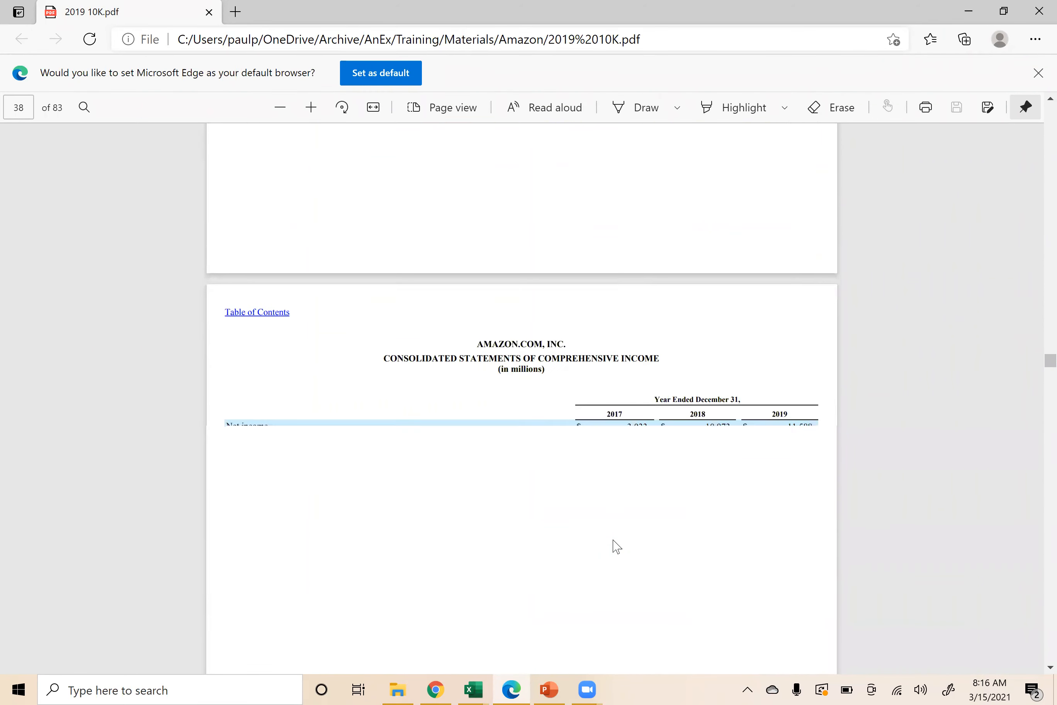
{"action": "scroll", "coordinate": [616, 545], "scroll_direction": "down", "scroll_amount": 1}
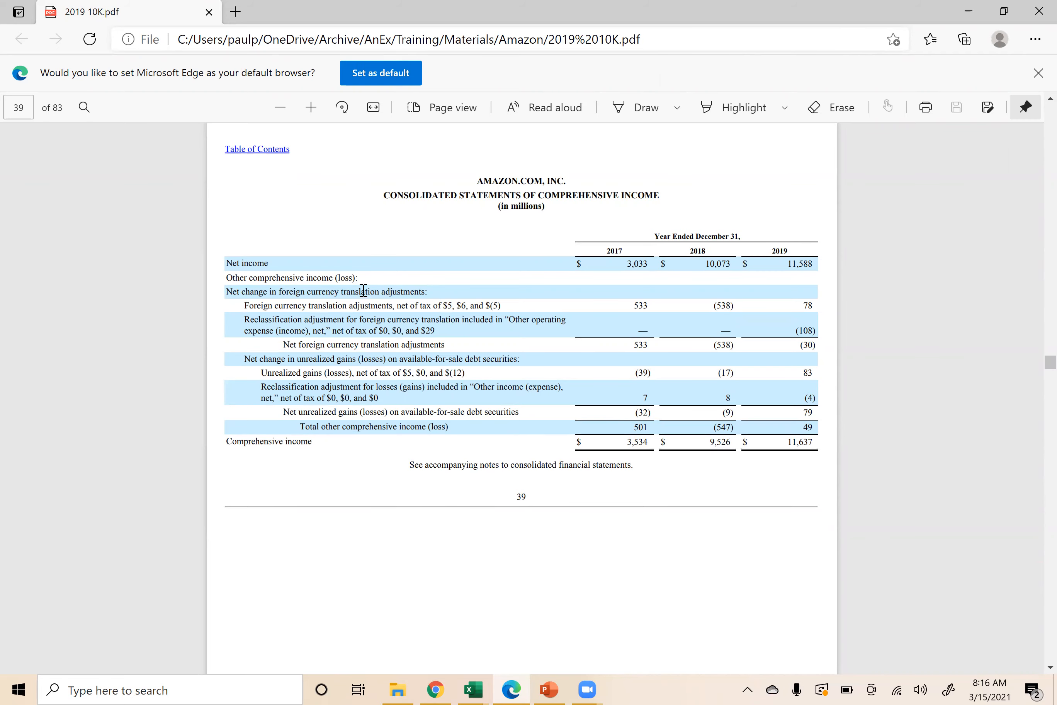
- Check the financing and foreign currency lines on the workbook's Cash Flow Statement sheet in Excel, and return to the 10K PDF
{"action": "key", "text": "alt+Tab"}
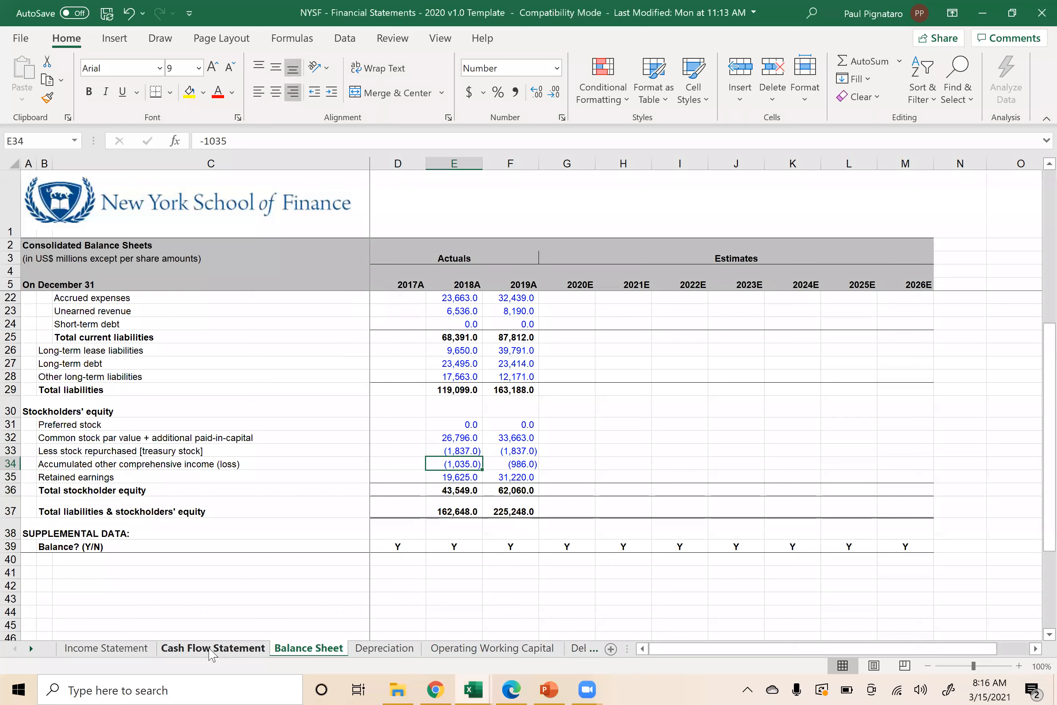
{"action": "left_click", "coordinate": [218, 645]}
{"action": "scroll", "coordinate": [268, 616], "scroll_direction": "down", "scroll_amount": 5}
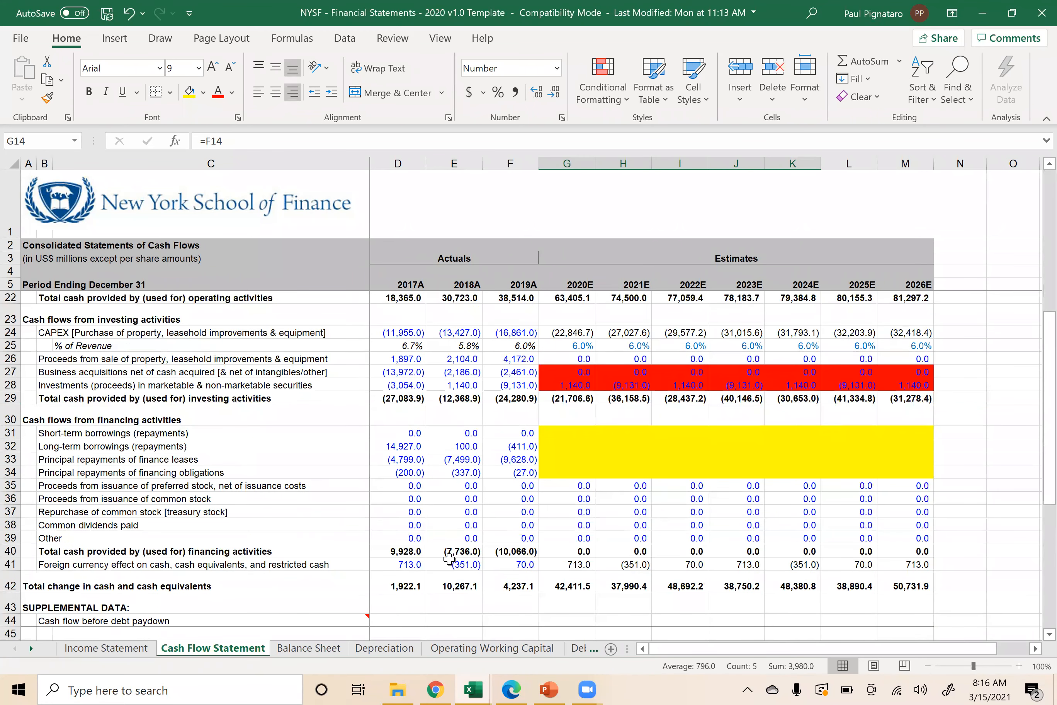
{"action": "key", "text": "alt+Tab"}
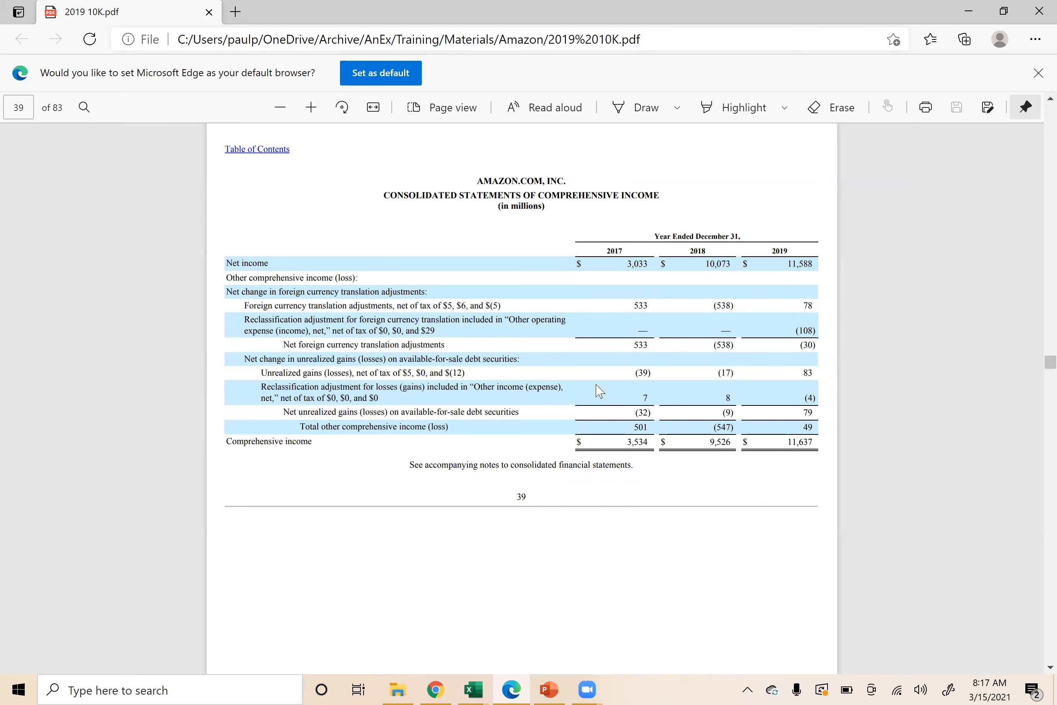
- Switch back to the Excel workbook and select the 2019 accumulated other comprehensive income cell on the Balance Sheet sheet
{"action": "key", "text": "alt+Tab"}
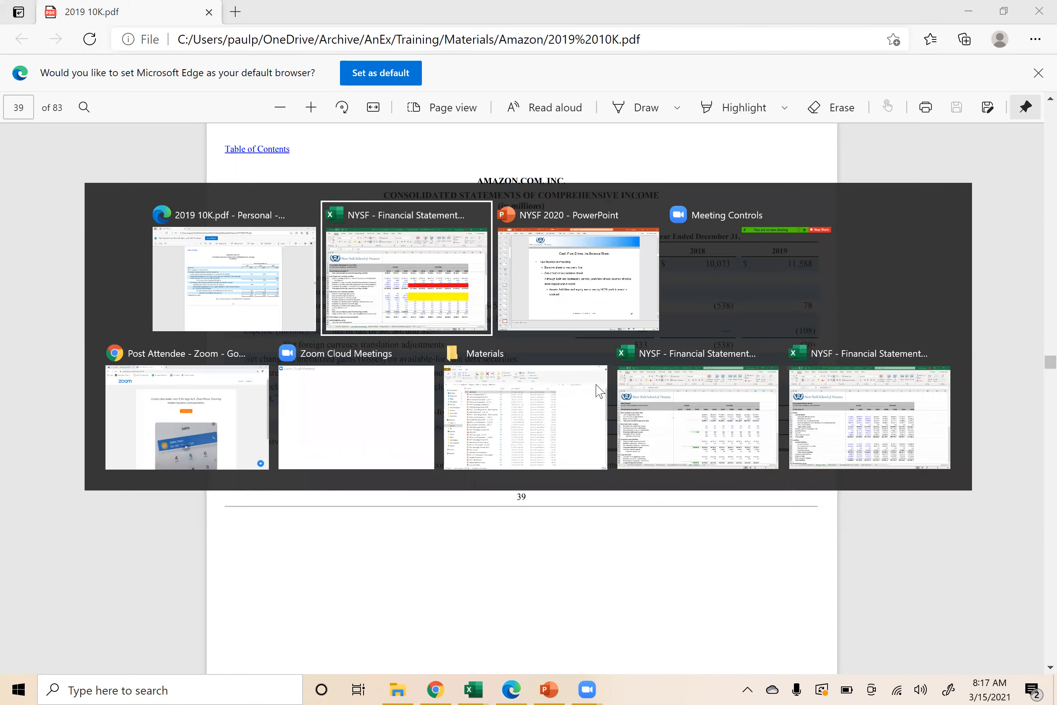
{"action": "key", "text": "alt+Tab"}
{"action": "key", "text": "alt+Tab"}
{"action": "key", "text": "alt+Tab"}
{"action": "key", "text": "alt+Tab"}
{"action": "key", "text": "alt+Tab"}
{"action": "key", "text": "alt+Tab"}
{"action": "key", "text": "alt+Tab"}
{"action": "key", "text": "alt+Tab"}
{"action": "key", "text": "alt+Tab"}
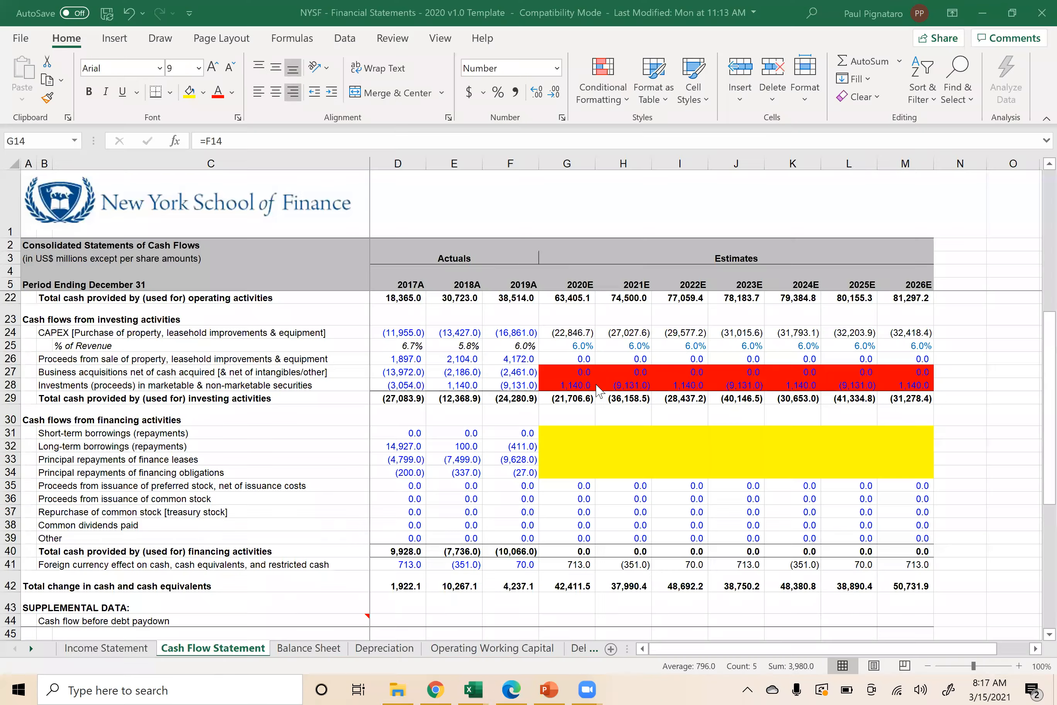
{"action": "left_click", "coordinate": [308, 648]}
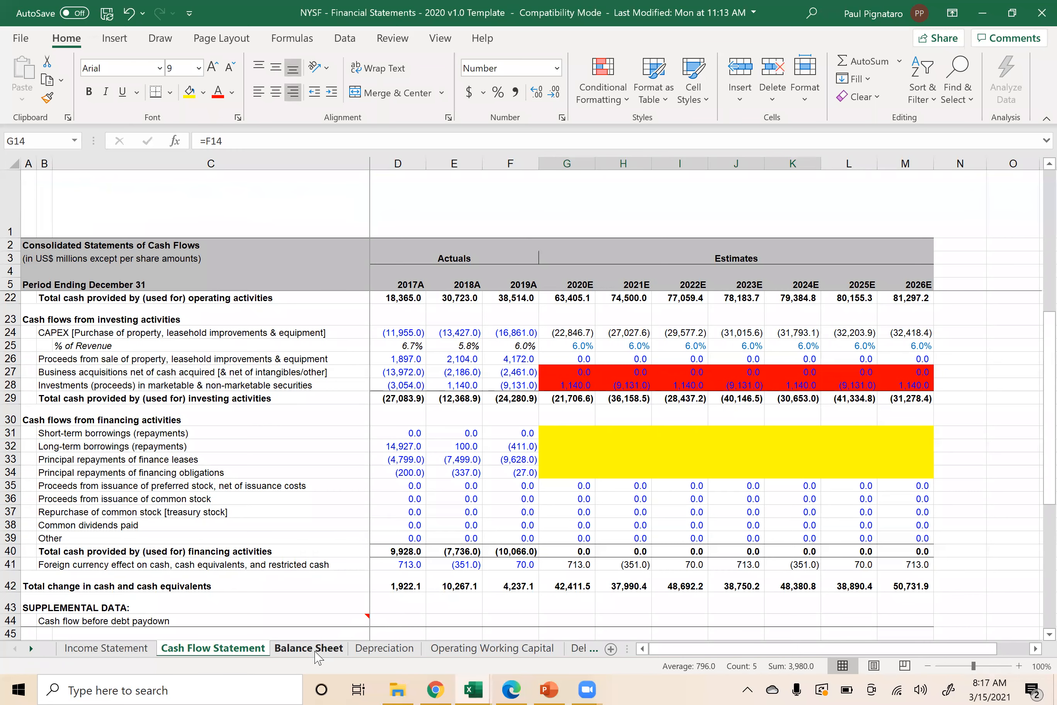
{"action": "left_click", "coordinate": [513, 463]}
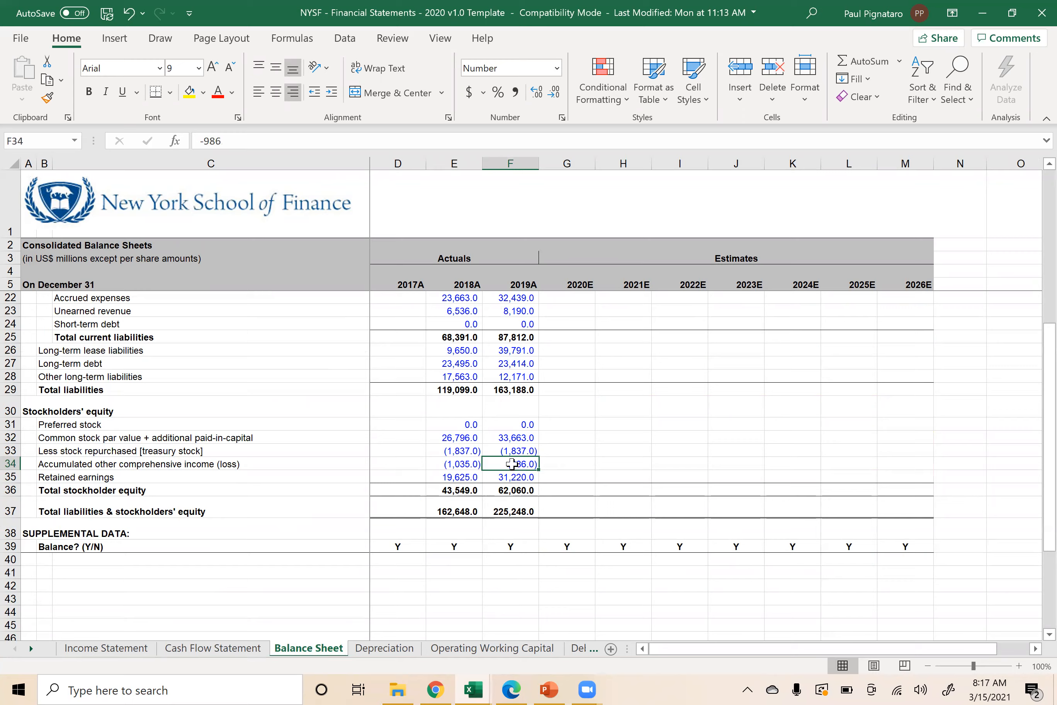
- Compare the balance sheet with the 10K's comprehensive income statement in Edge, and switch to the NYSF 2020 presentation in PowerPoint
{"action": "key", "text": "alt+Tab"}
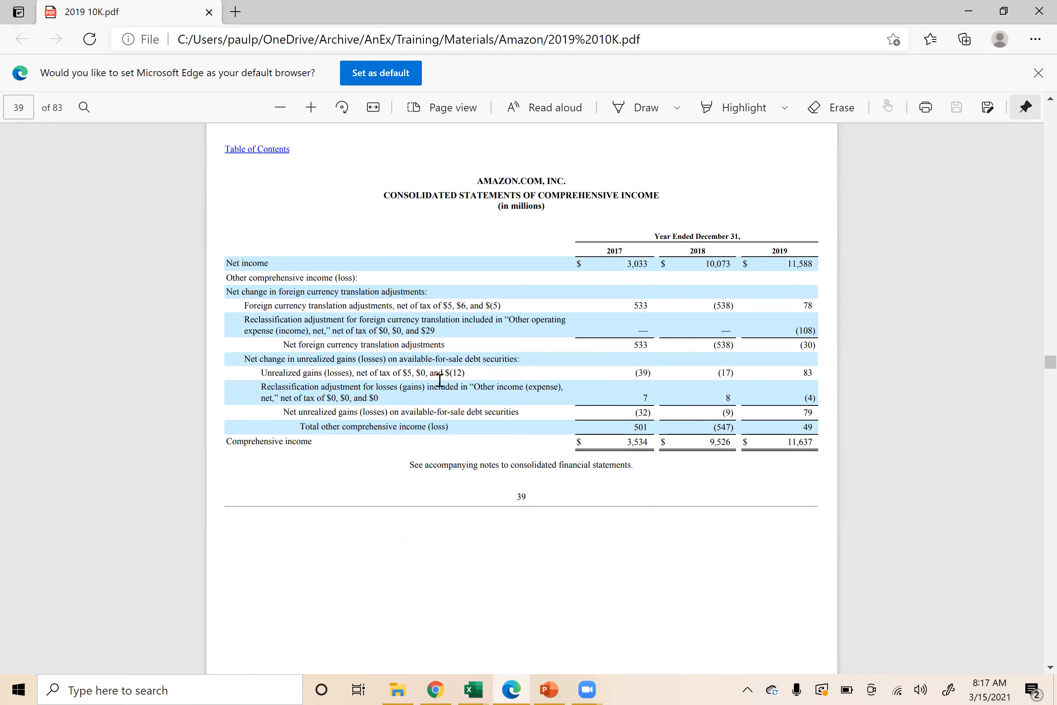
{"action": "key", "text": "alt+Tab"}
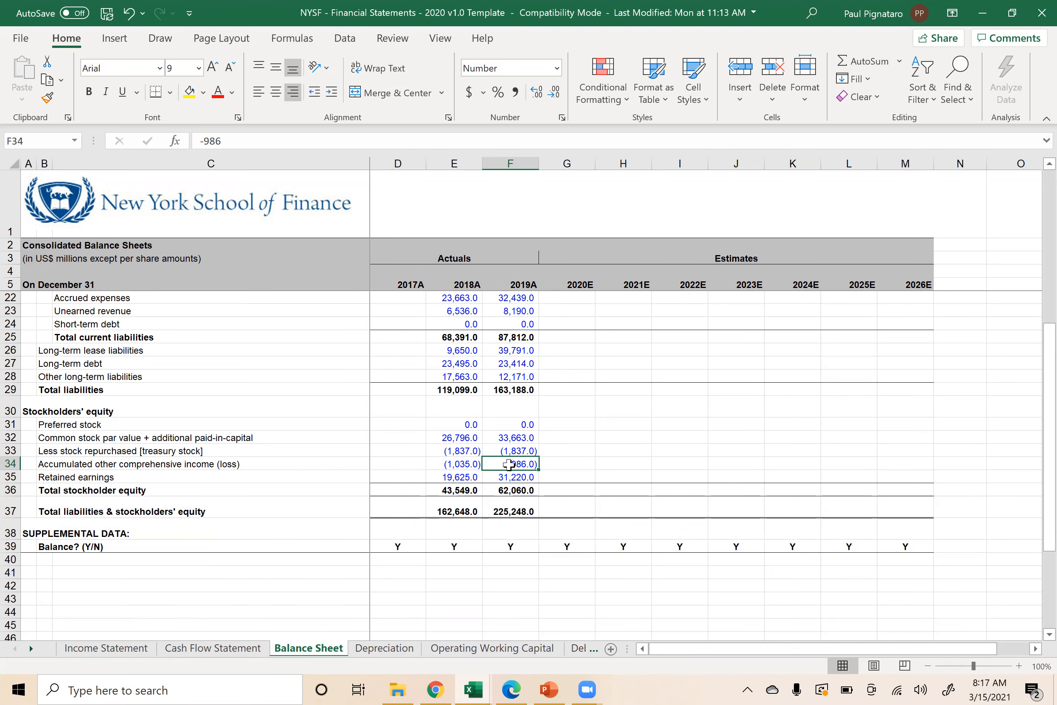
{"action": "key", "text": "alt+Tab"}
{"action": "key", "text": "alt+Tab"}
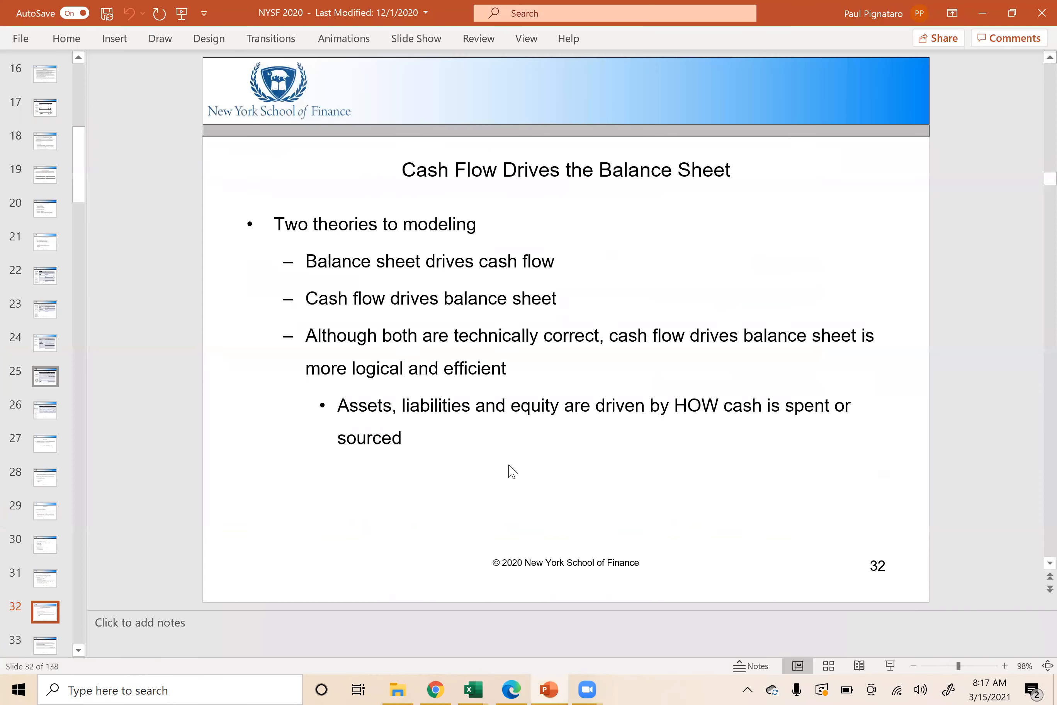
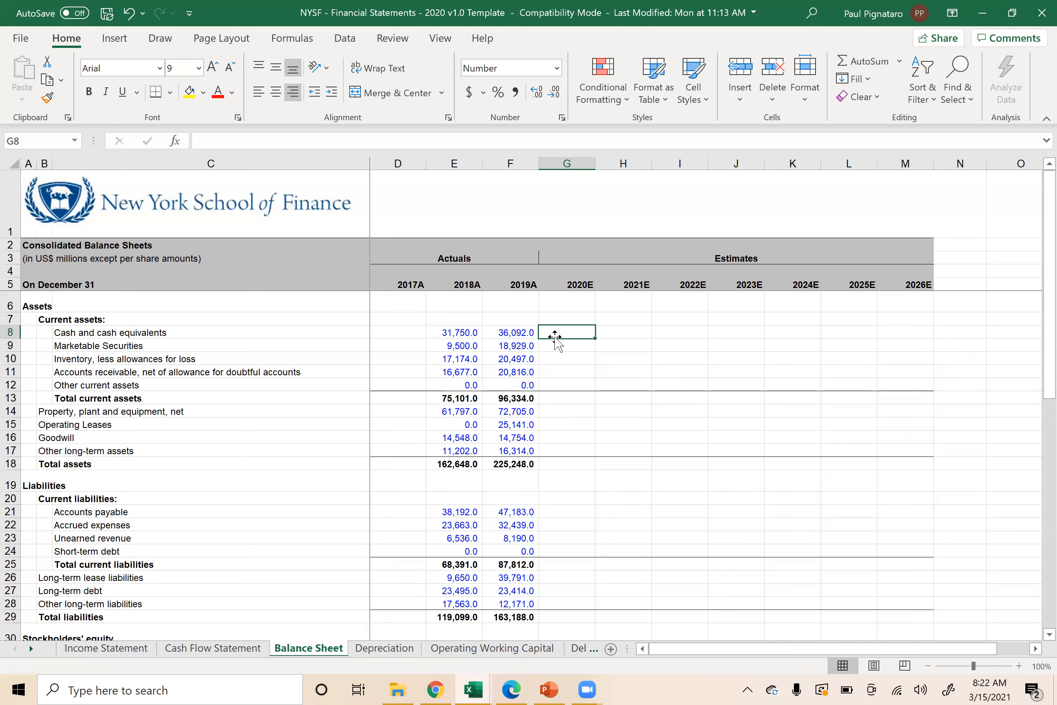
- Examine the 2020E total change in cash and cash equivalents on the Cash Flow Statement sheet against the Balance Sheet's cash line
{"action": "left_click", "coordinate": [212, 648]}
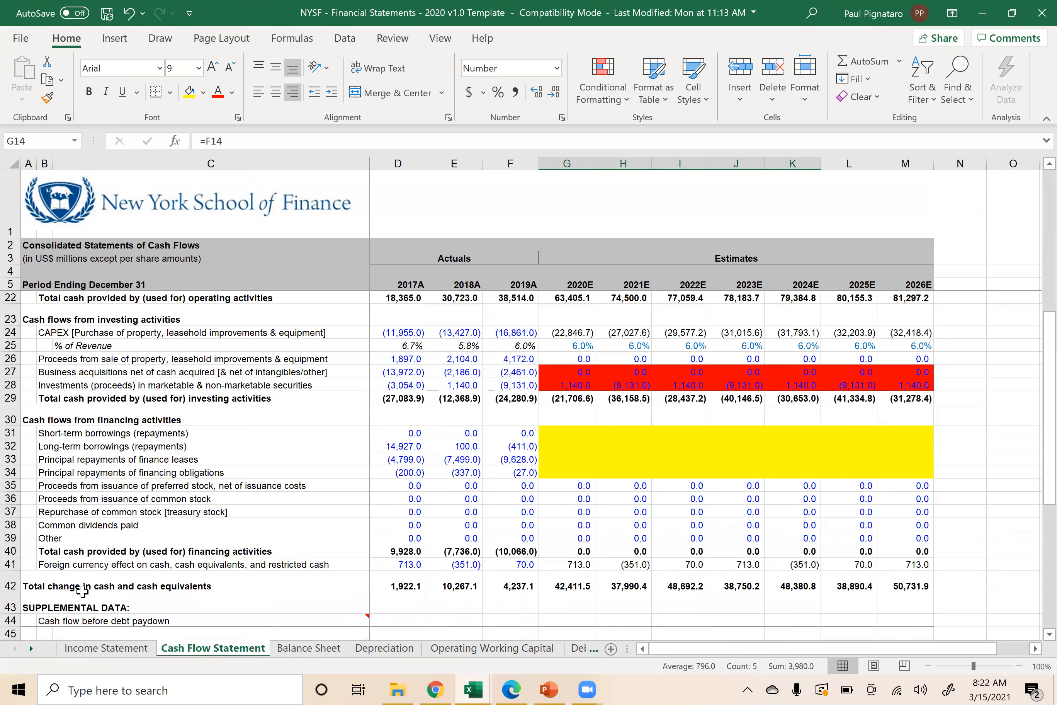
{"action": "left_click", "coordinate": [61, 583]}
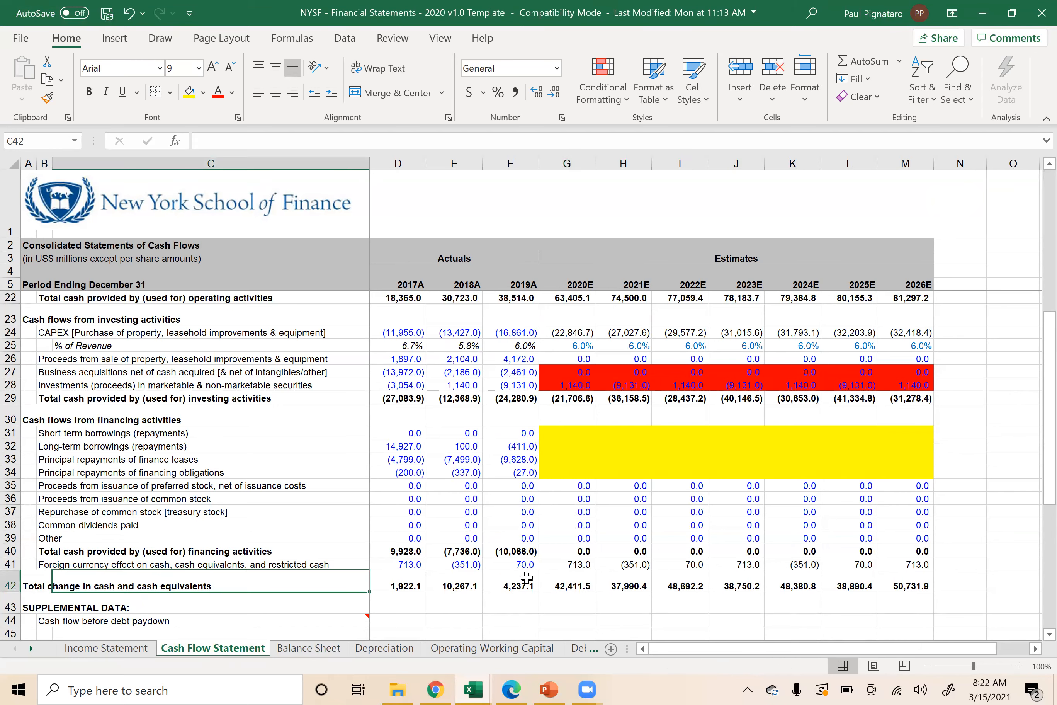
{"action": "left_click", "coordinate": [562, 581]}
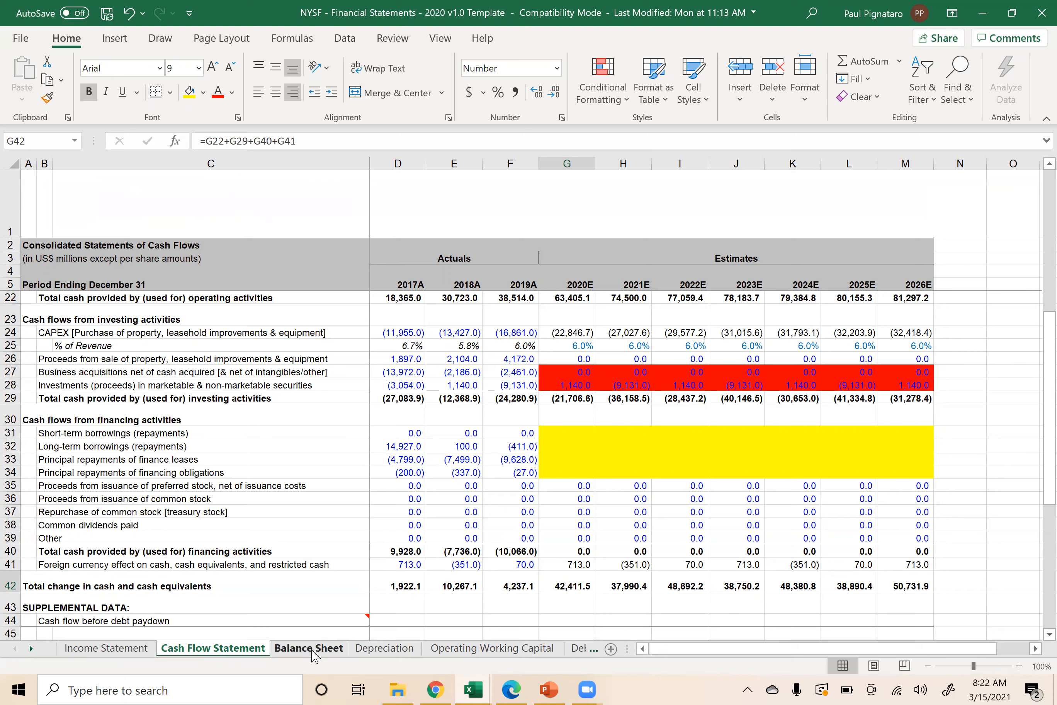
{"action": "left_click", "coordinate": [312, 650]}
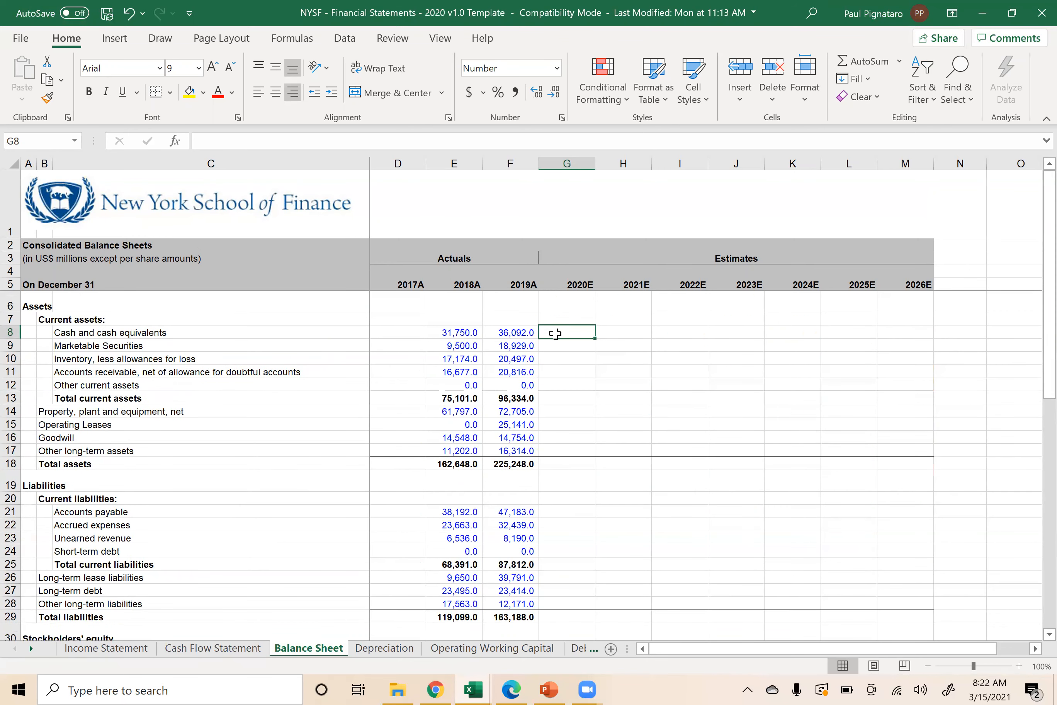
{"action": "left_click", "coordinate": [203, 648]}
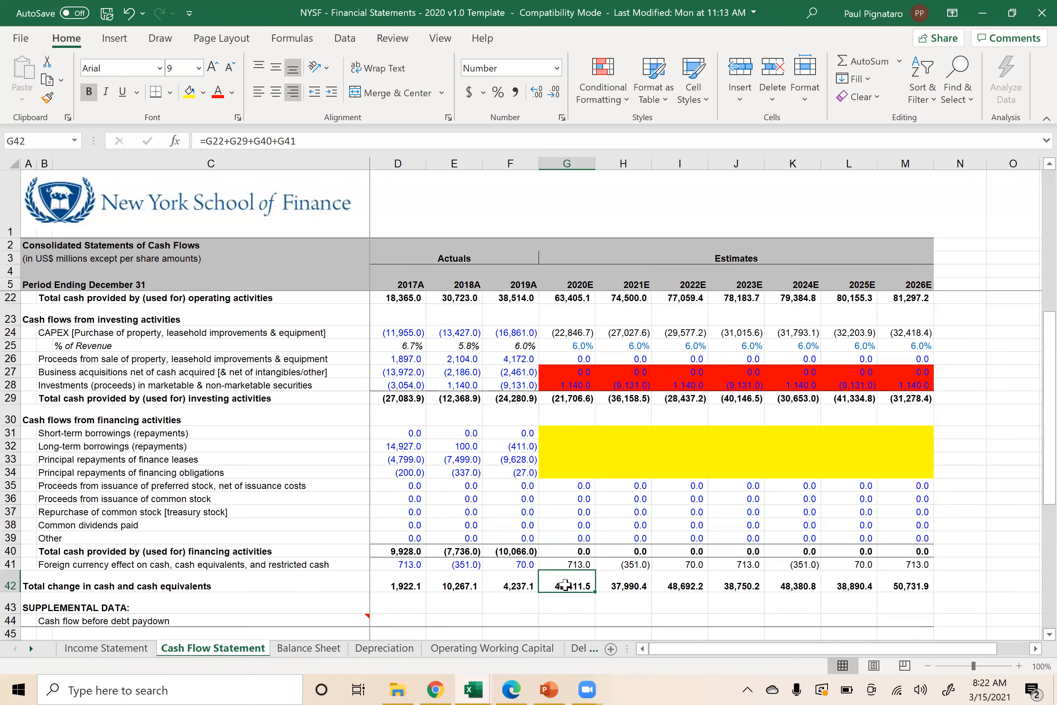
{"action": "left_click", "coordinate": [309, 648]}
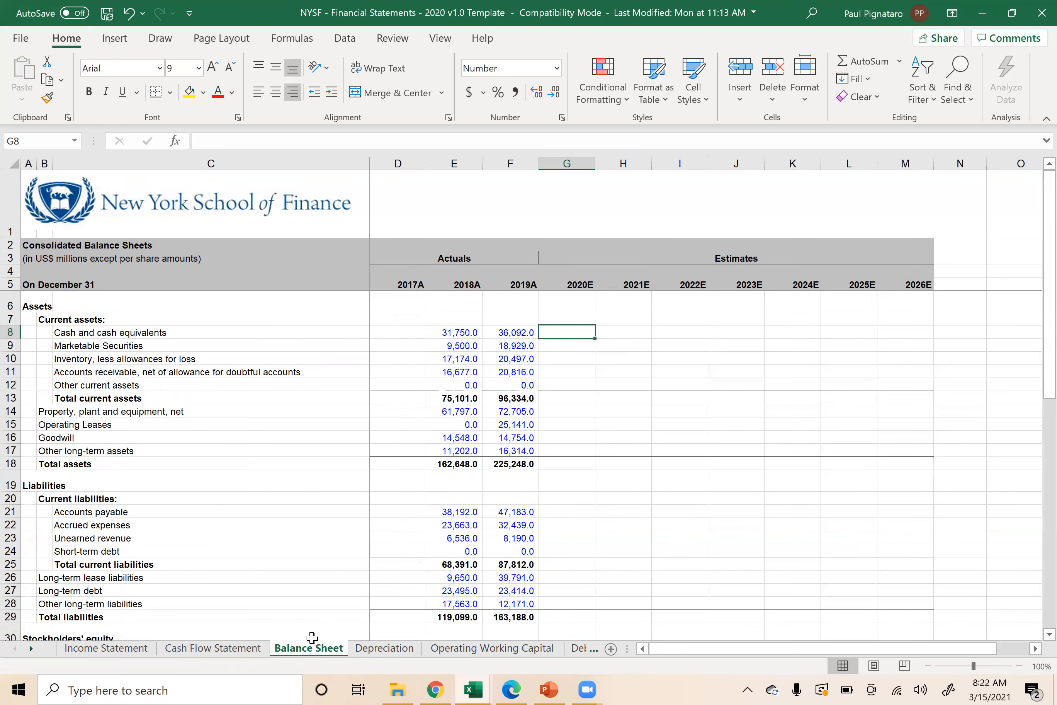
- Compare the Balance Sheet's 2019A cash balance and empty 2020E cash cell with the 2020E total change in cash
{"action": "left_click", "coordinate": [509, 336]}
{"action": "left_click", "coordinate": [565, 332]}
{"action": "left_click", "coordinate": [516, 333]}
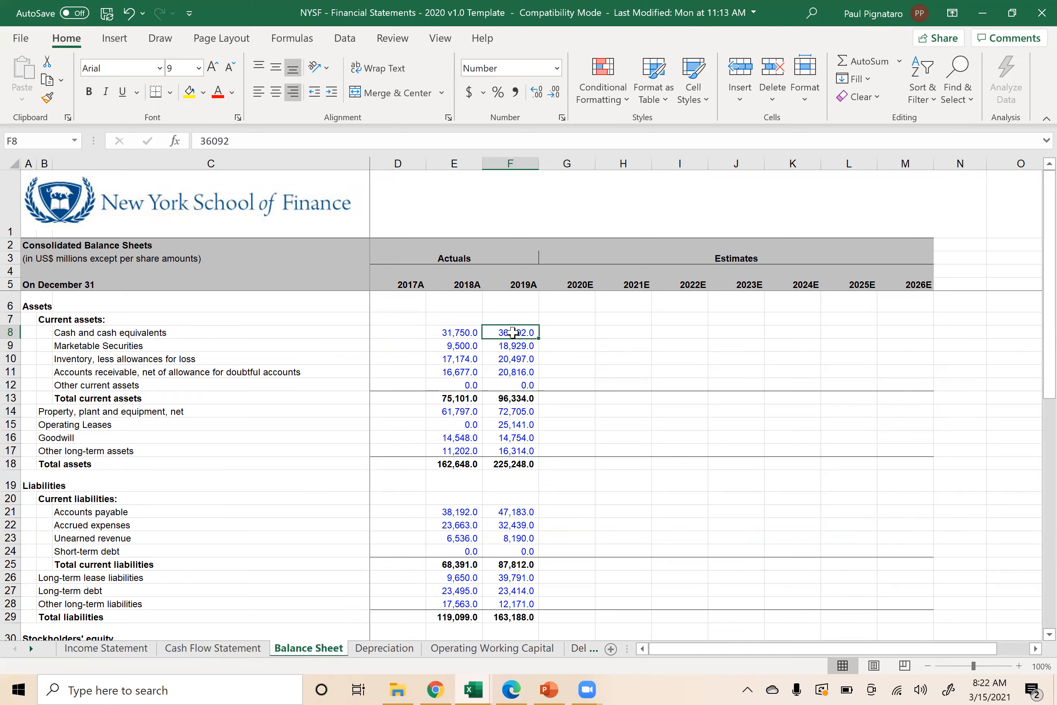
{"action": "left_click", "coordinate": [567, 332]}
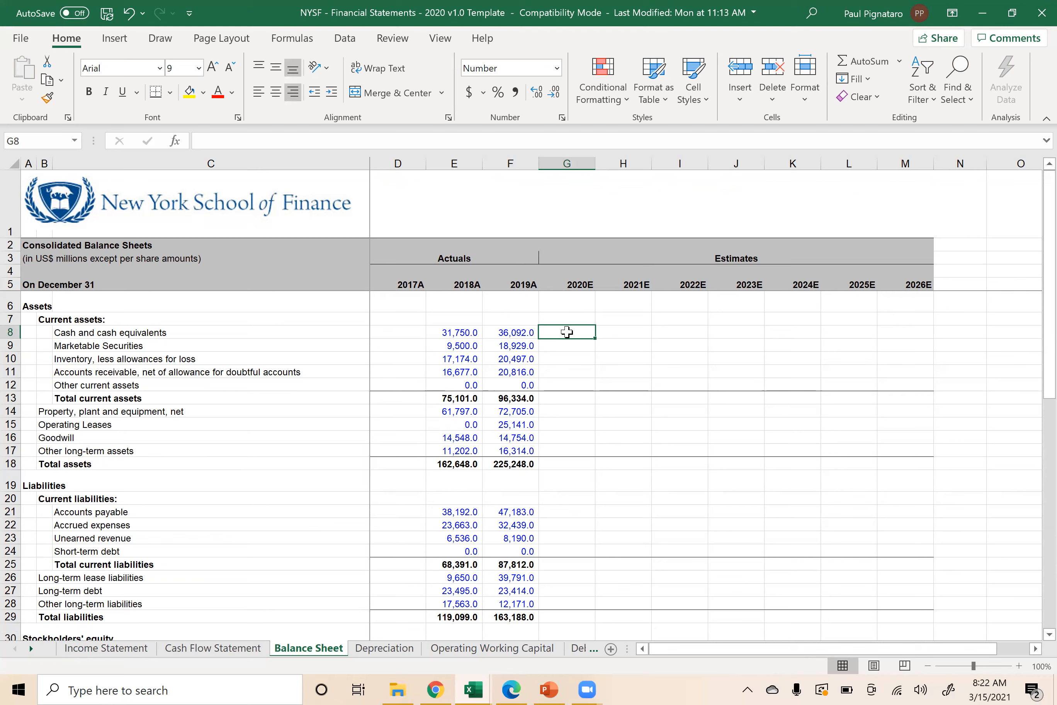
{"action": "left_click", "coordinate": [516, 331]}
{"action": "left_click", "coordinate": [551, 334]}
{"action": "left_click", "coordinate": [203, 649]}
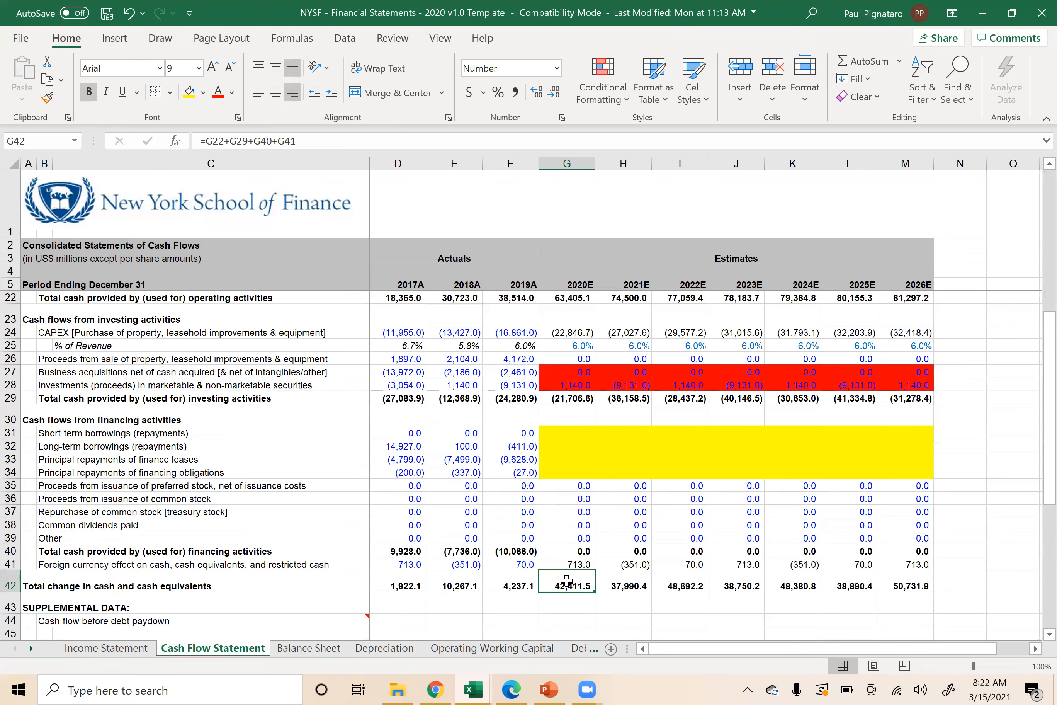
- Project 2020E cash and cash equivalents on the Balance Sheet in G8 with the formula =F8+'Cash Flow Statement'!G42
{"action": "left_click", "coordinate": [308, 648]}
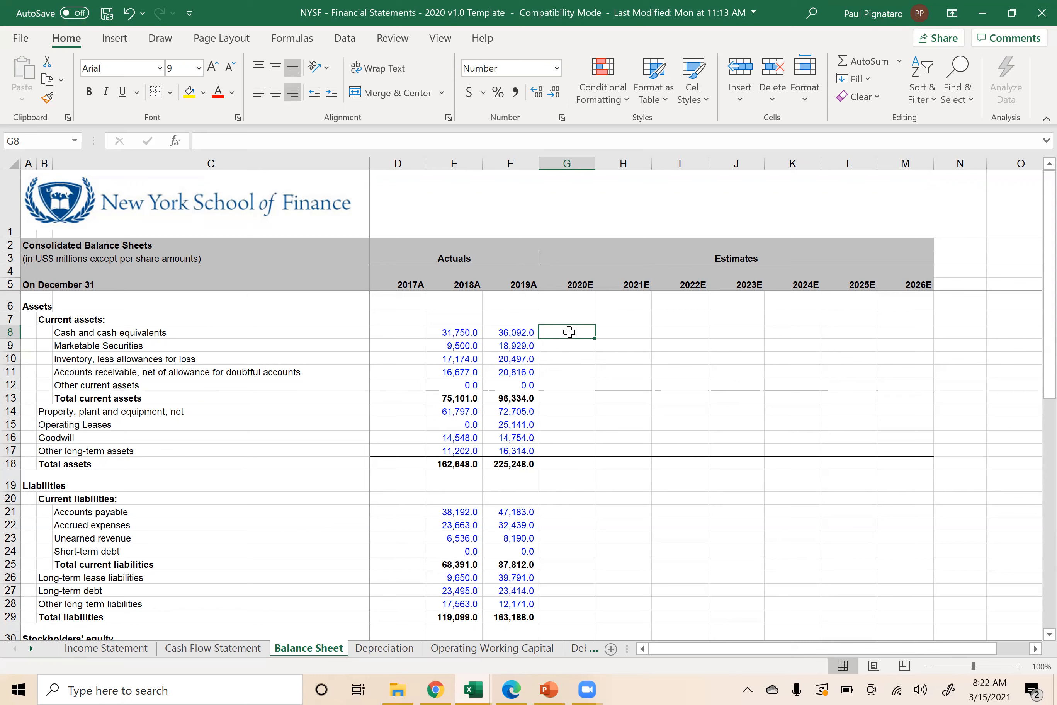
{"action": "type", "text": "="}
{"action": "key", "text": "Left"}
{"action": "type", "text": "+"}
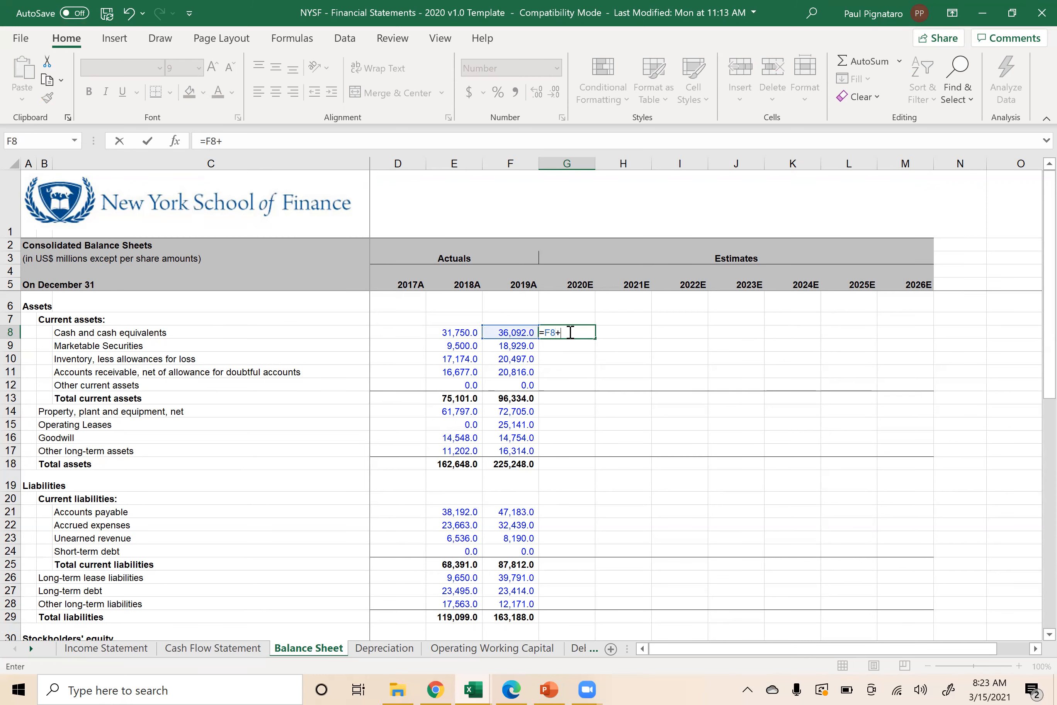
{"action": "left_click", "coordinate": [200, 647]}
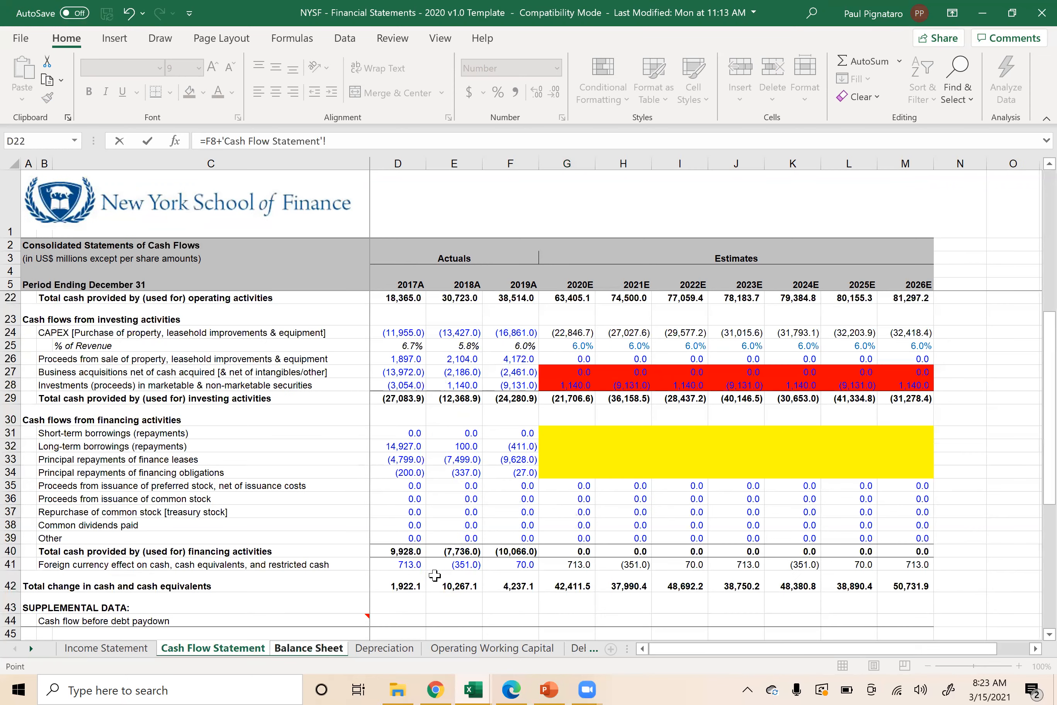
{"action": "left_click", "coordinate": [564, 587]}
{"action": "key", "text": "Return"}
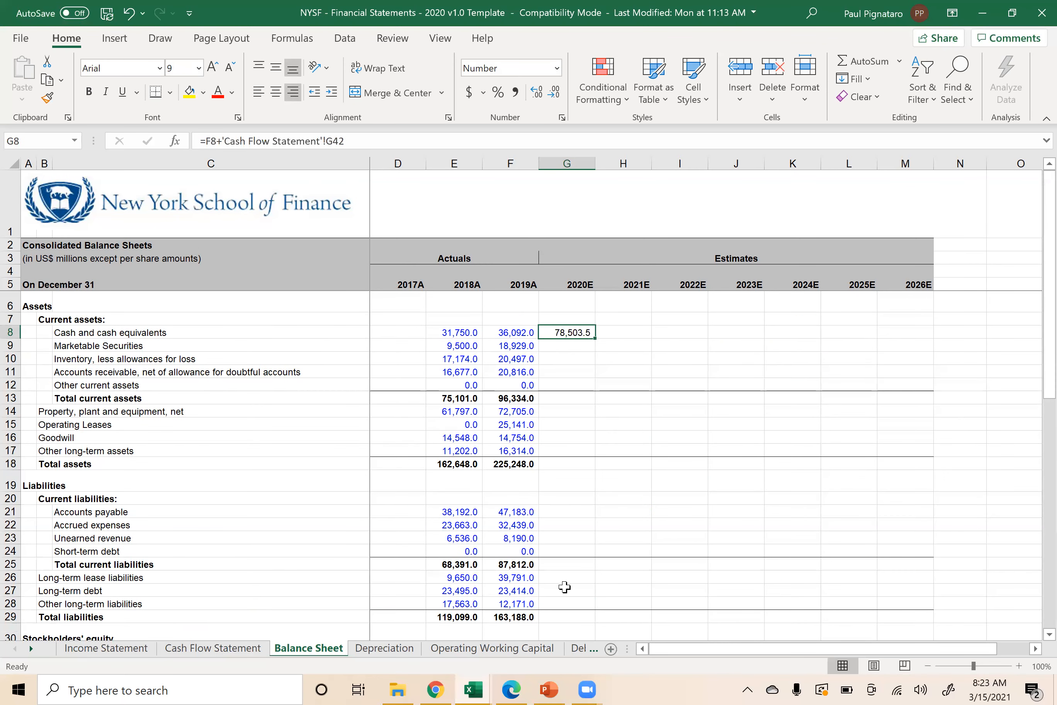
- Review the yellow borrowings and repayments estimates on the Cash Flow Statement sheet, and select the Balance Sheet's 2020E marketable securities cell
{"action": "left_click", "coordinate": [223, 647]}
{"action": "left_click", "coordinate": [557, 435]}
{"action": "left_click_drag", "start_coordinate": [556, 436], "coordinate": [715, 469]}
{"action": "left_click", "coordinate": [300, 653]}
{"action": "key", "text": "Down"}
- Fill the 2020E total change in cash cell G42 on the Cash Flow Statement sheet with orange
{"action": "left_click", "coordinate": [213, 649]}
{"action": "left_click", "coordinate": [565, 584]}
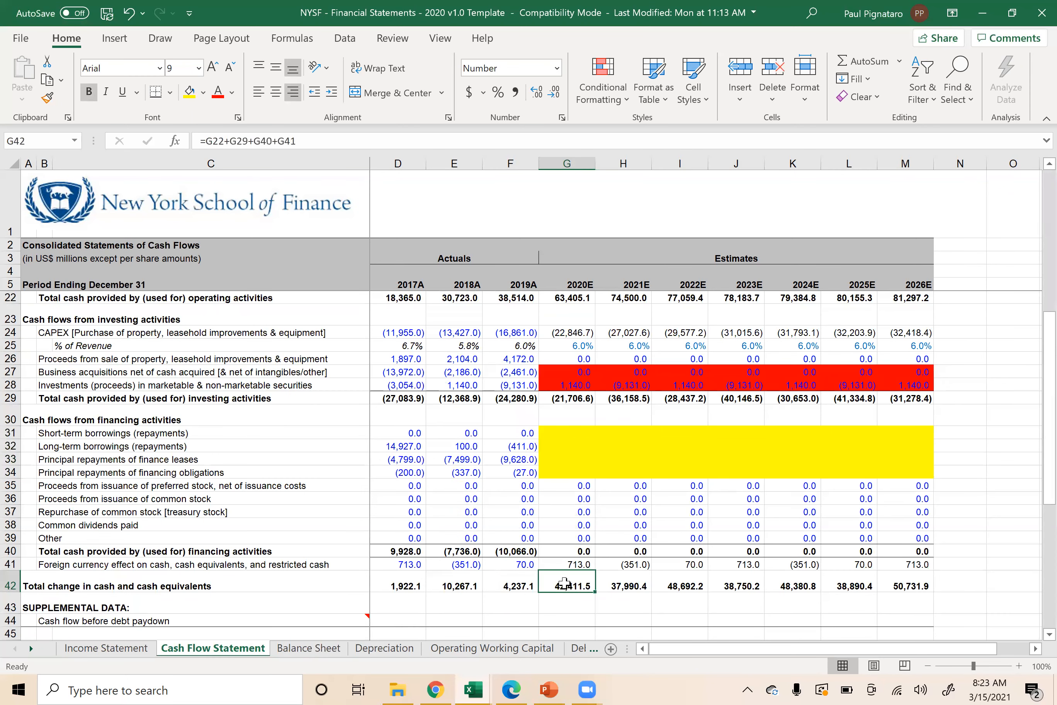
{"action": "left_click", "coordinate": [202, 92]}
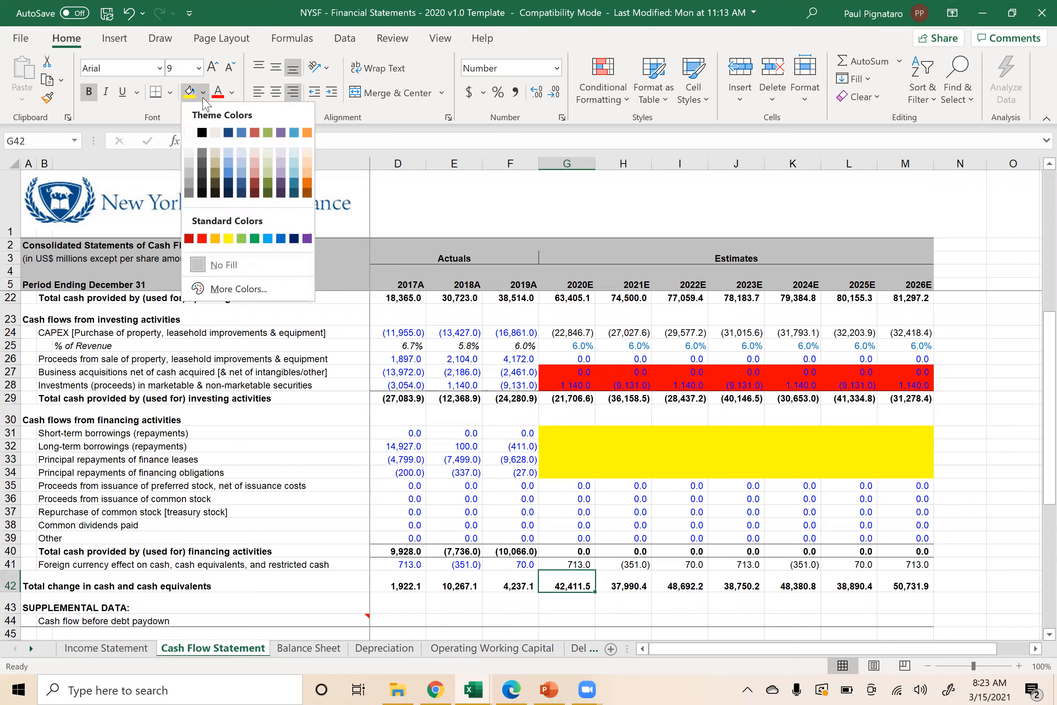
{"action": "left_click", "coordinate": [216, 239]}
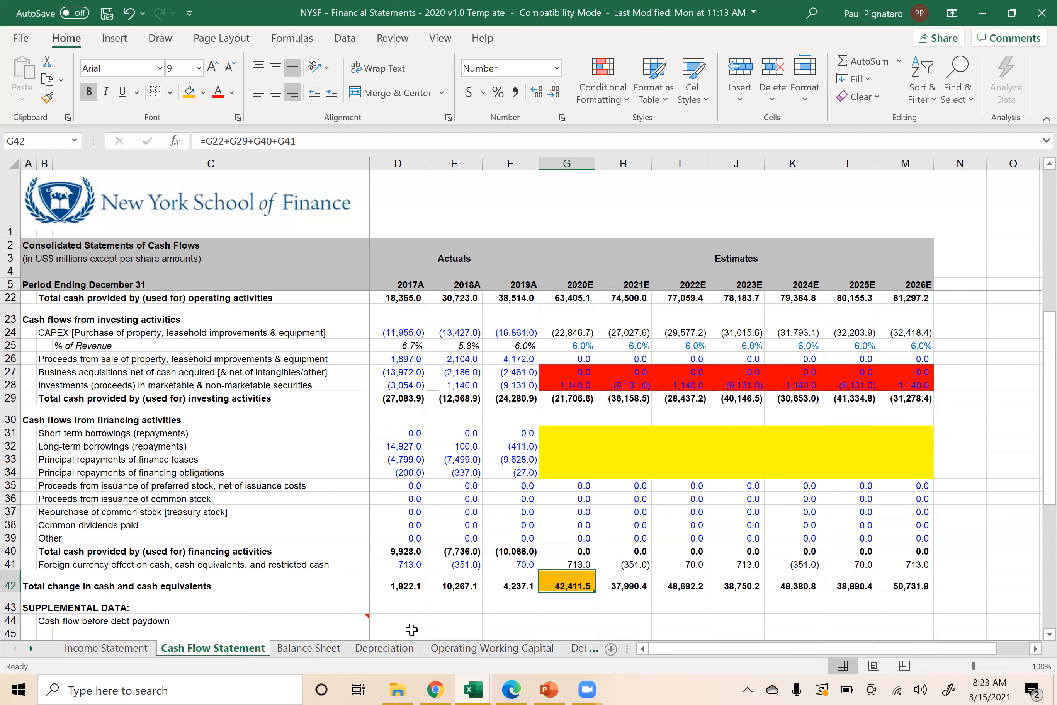
- Fill the 2020E investments in marketable and non-marketable securities cell G28 on the Cash Flow Statement sheet with orange
{"action": "left_click", "coordinate": [311, 649]}
{"action": "left_click", "coordinate": [205, 649]}
{"action": "scroll", "coordinate": [589, 398], "scroll_direction": "up", "scroll_amount": 5}
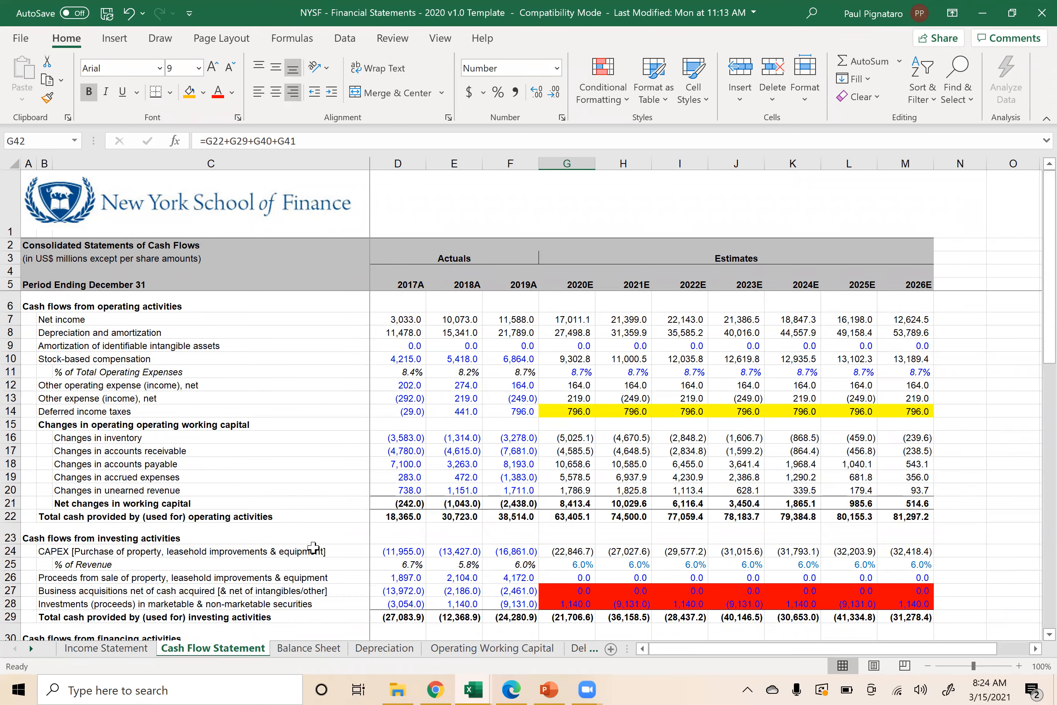
{"action": "scroll", "coordinate": [314, 548], "scroll_direction": "down", "scroll_amount": 2}
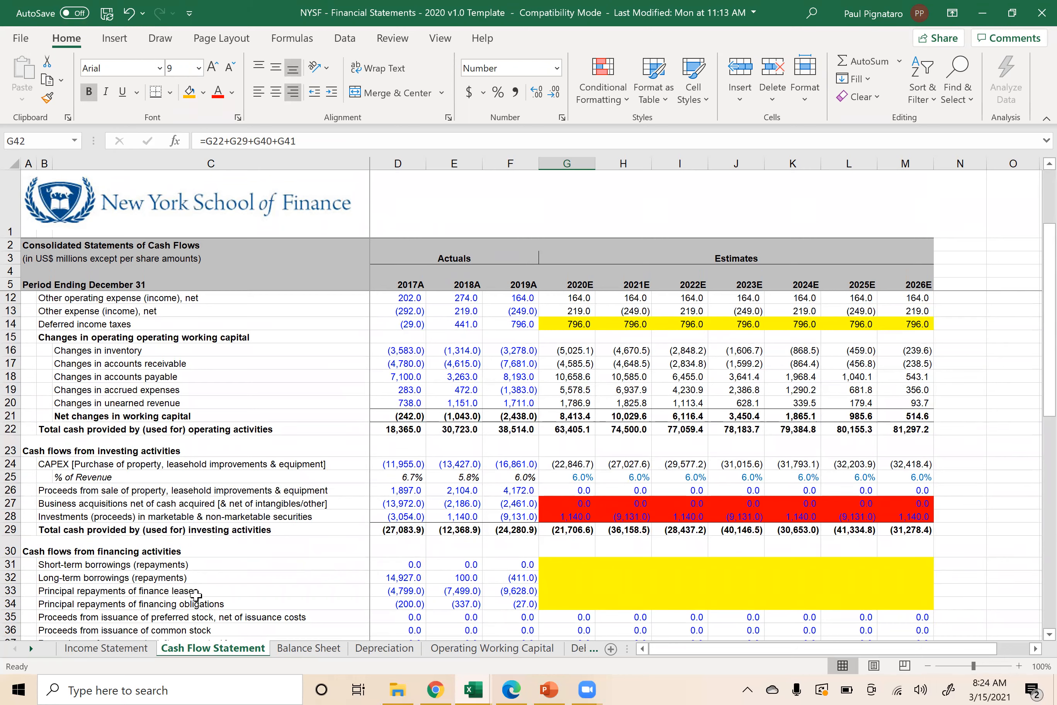
{"action": "left_click", "coordinate": [60, 512]}
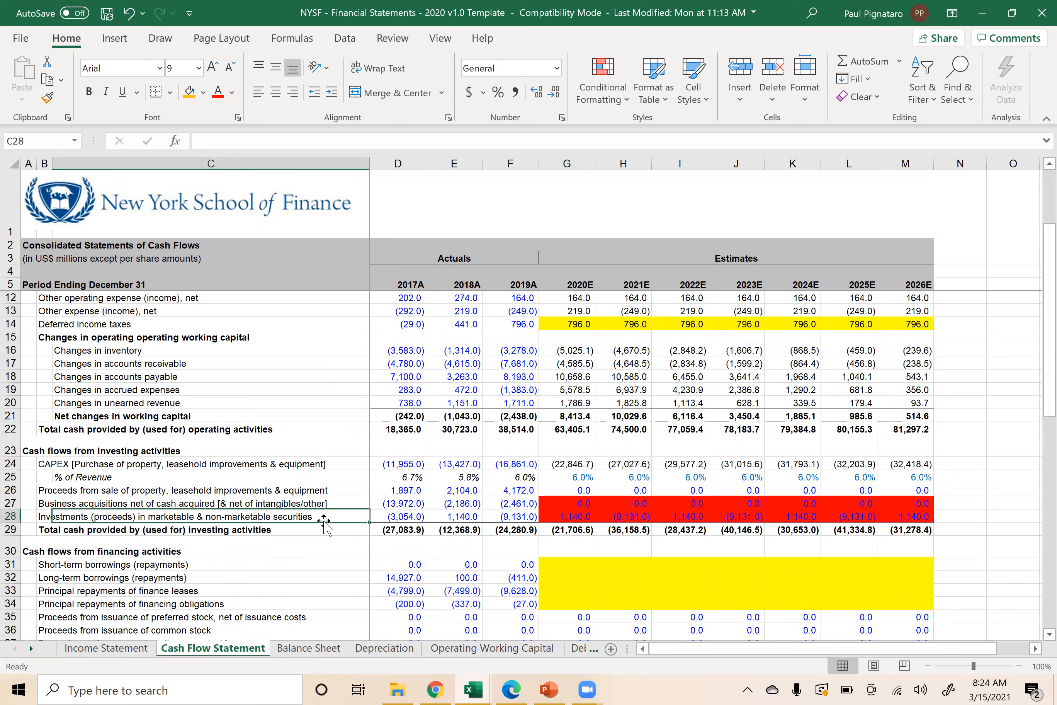
{"action": "left_click", "coordinate": [565, 515]}
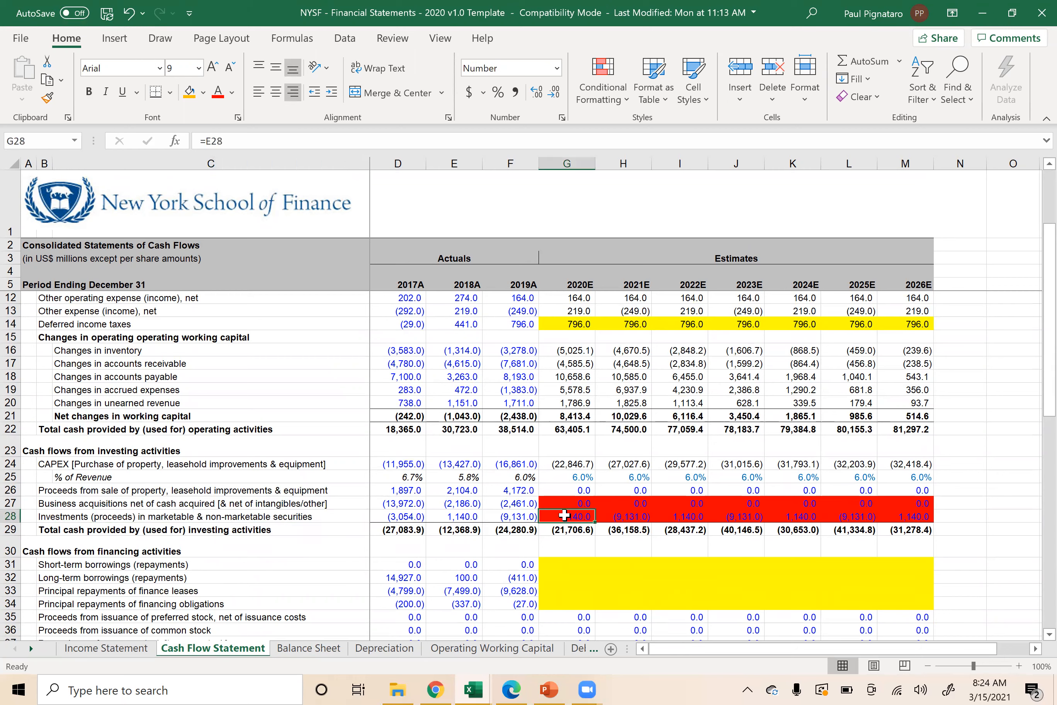
{"action": "left_click", "coordinate": [189, 93]}
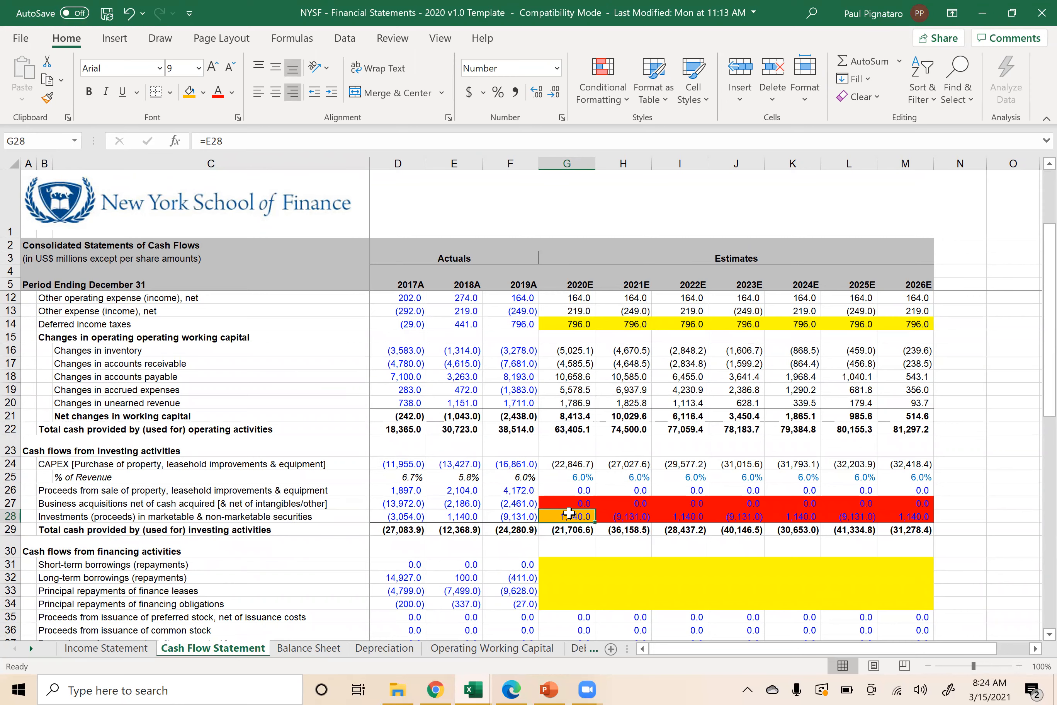
- Compare the Balance Sheet's 2020E inventory cell with the 2020E changes in inventory on the Cash Flow Statement sheet
{"action": "left_click", "coordinate": [302, 649]}
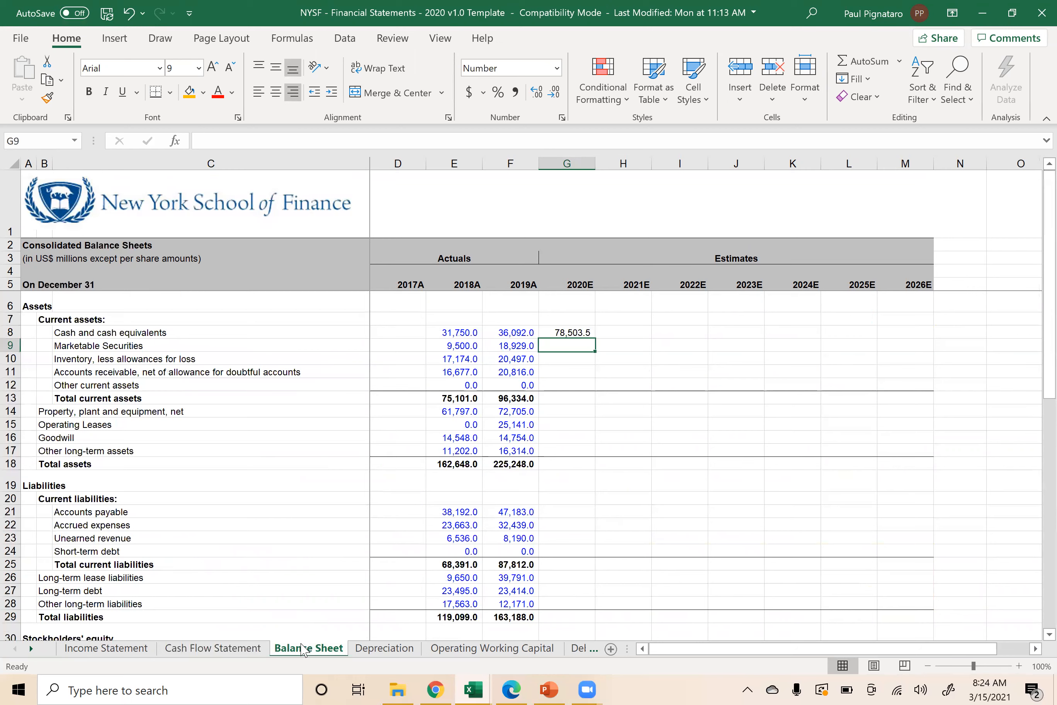
{"action": "left_click", "coordinate": [561, 356]}
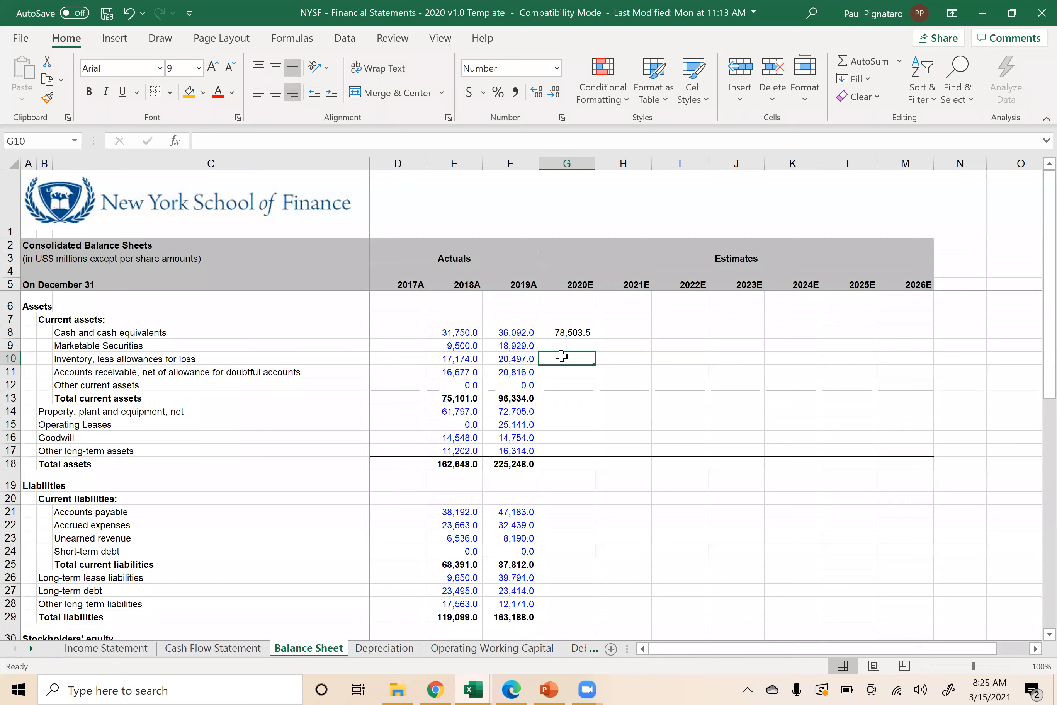
{"action": "left_click", "coordinate": [218, 648]}
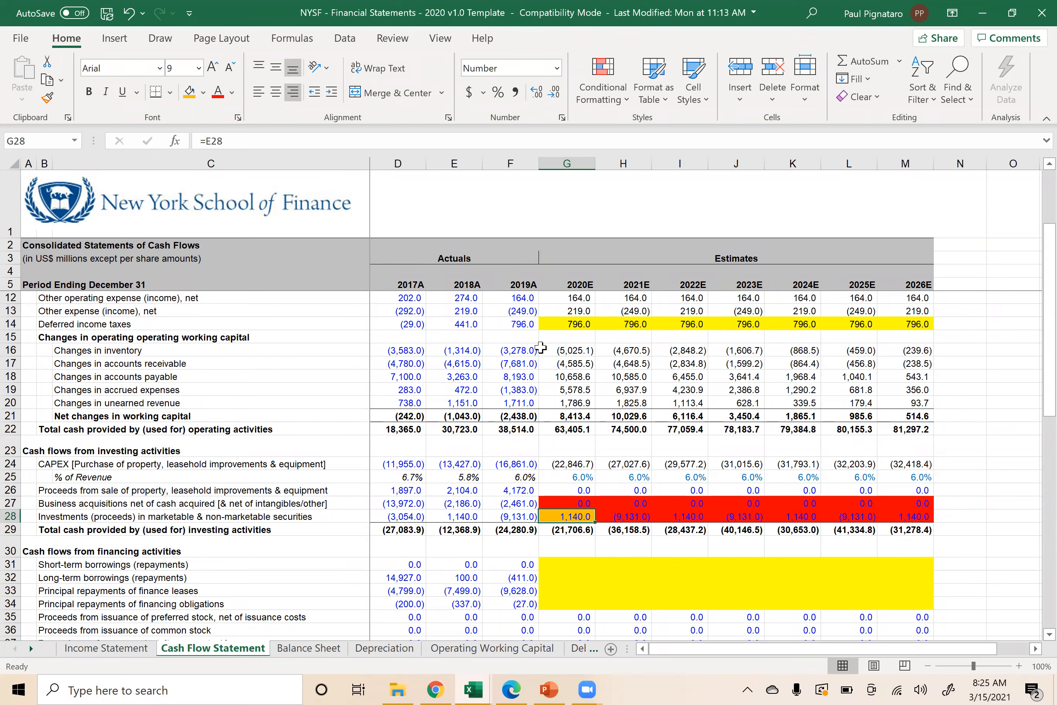
{"action": "left_click", "coordinate": [562, 349]}
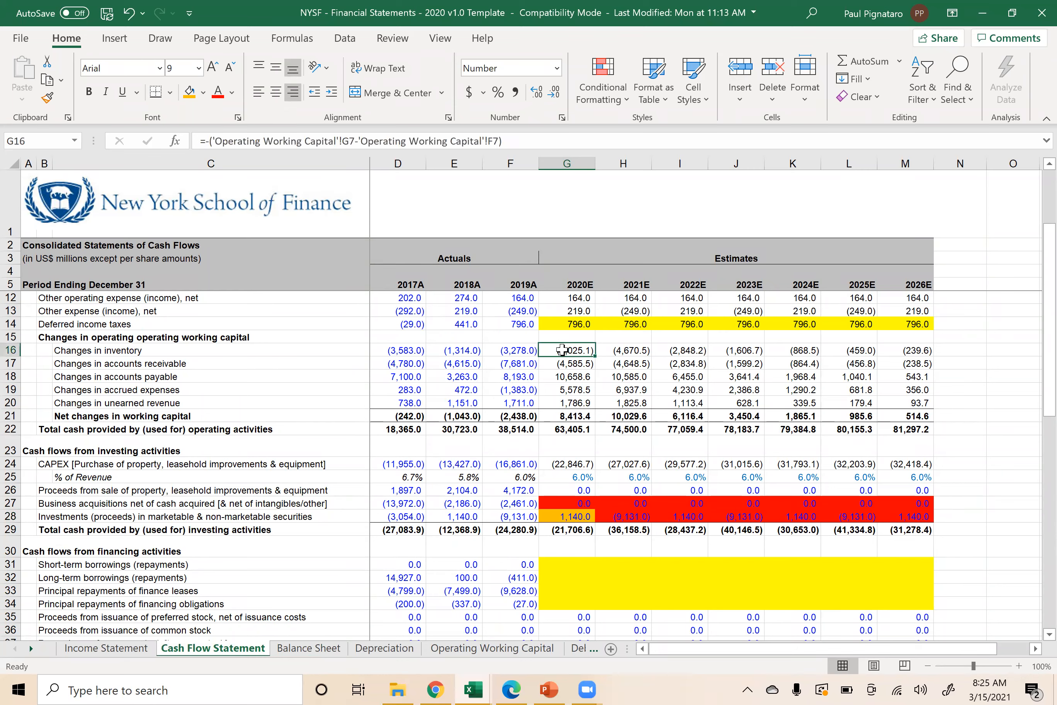
{"action": "left_click", "coordinate": [314, 650]}
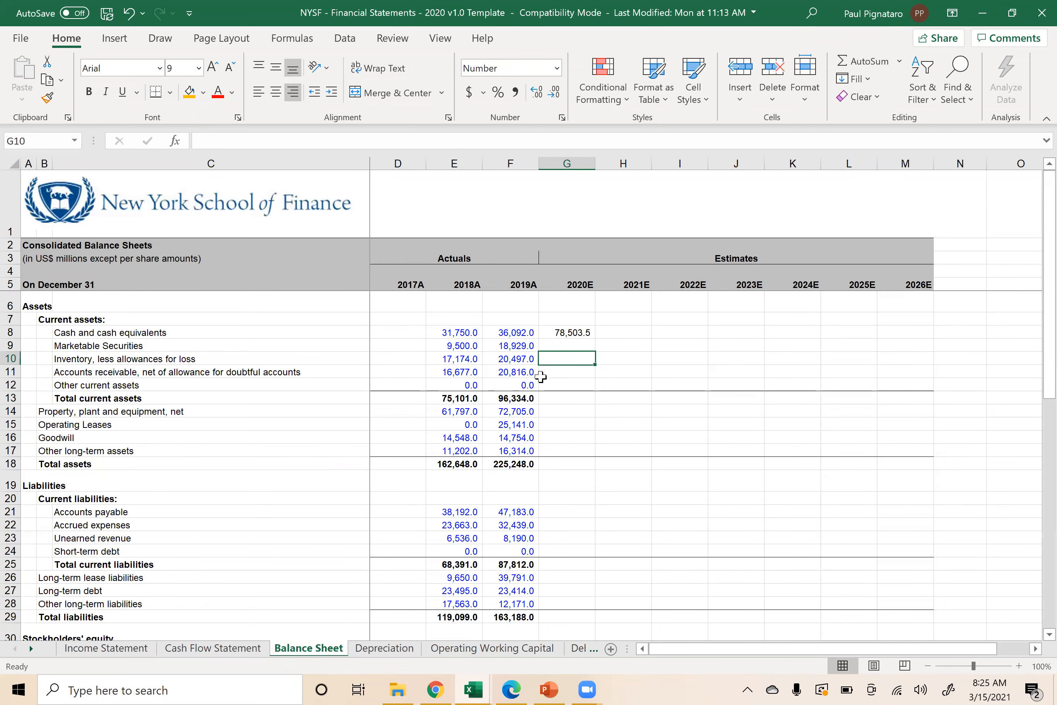
{"action": "left_click", "coordinate": [217, 645]}
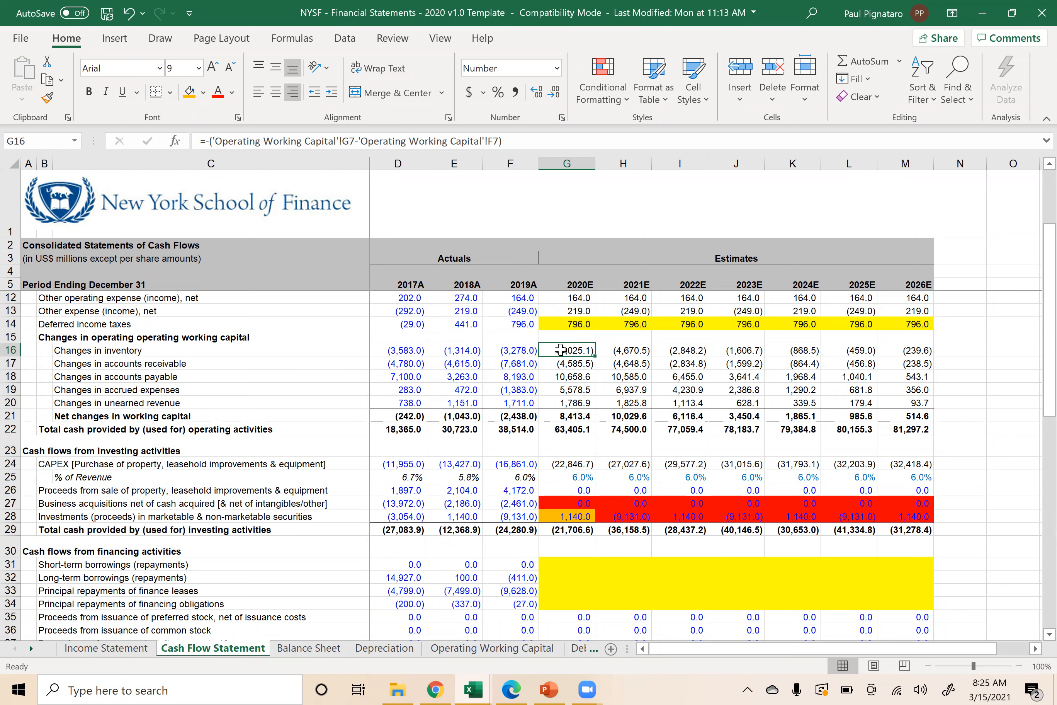
- Project 2020E inventory on the Balance Sheet in G10 with the formula =F10-'Cash Flow Statement'!G16
{"action": "left_click", "coordinate": [309, 648]}
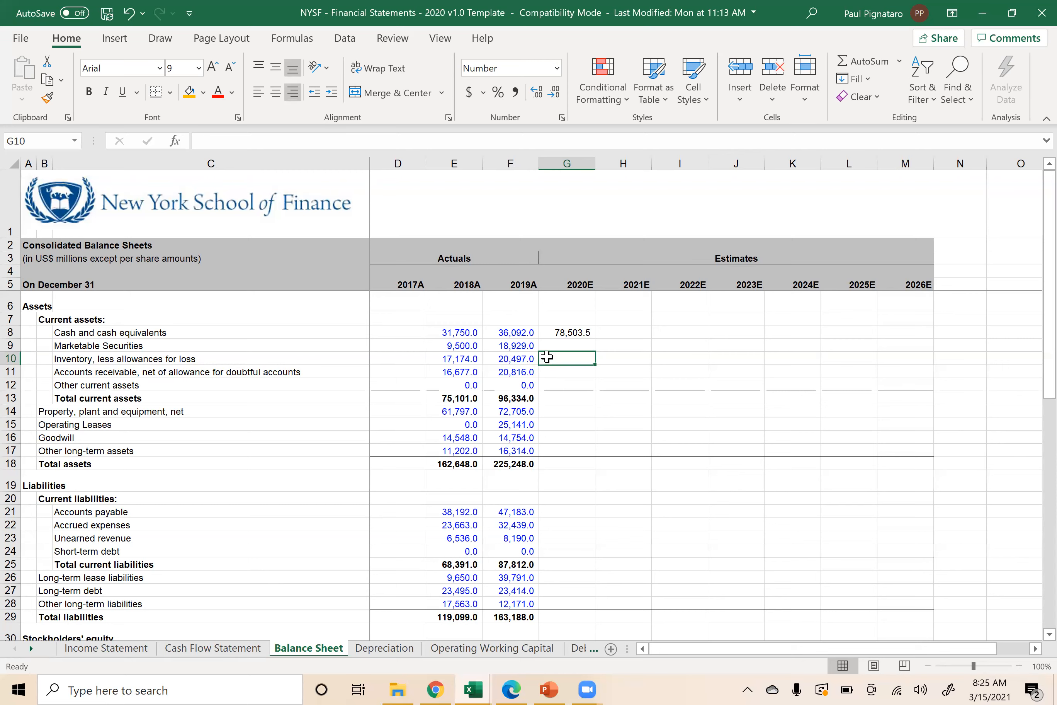
{"action": "type", "text": "="}
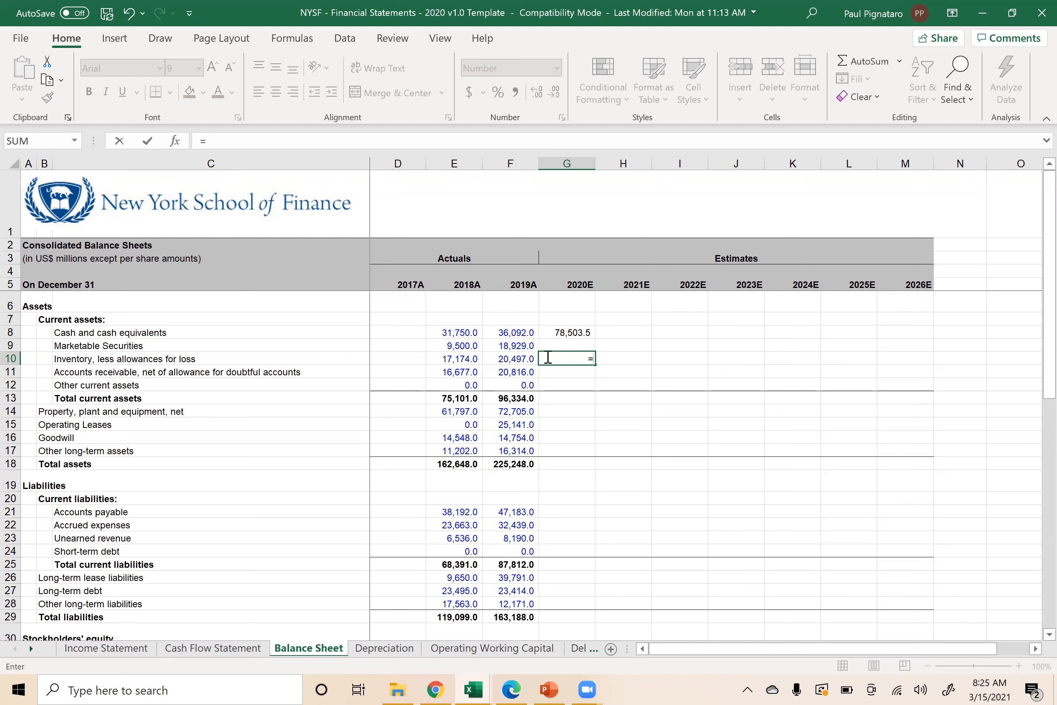
{"action": "key", "text": "Left"}
{"action": "type", "text": "-"}
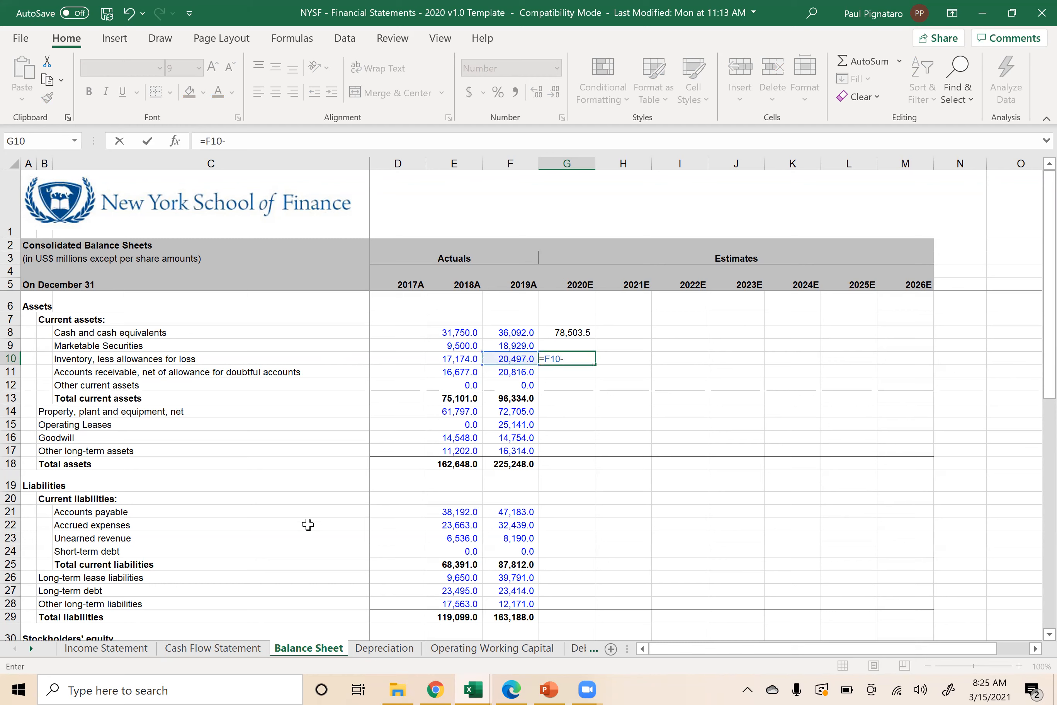
{"action": "left_click", "coordinate": [212, 648]}
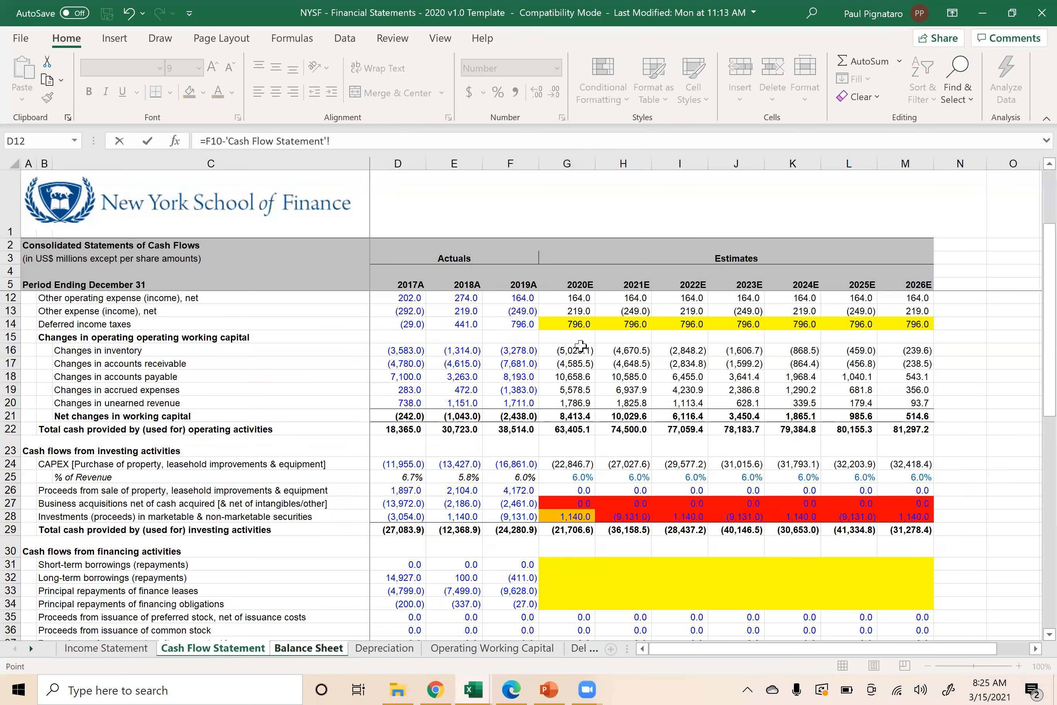
{"action": "left_click", "coordinate": [563, 351]}
{"action": "key", "text": "Return"}
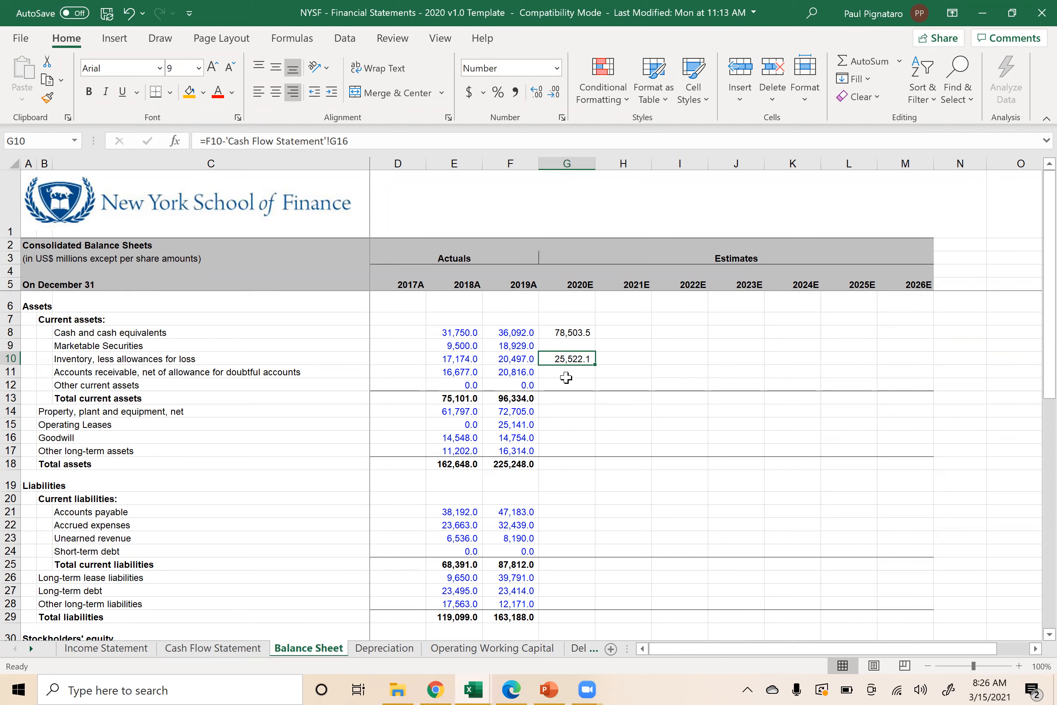
- Fill the 2020E changes in inventory cell G16 on the Cash Flow Statement sheet with orange
{"action": "key", "text": "Up"}
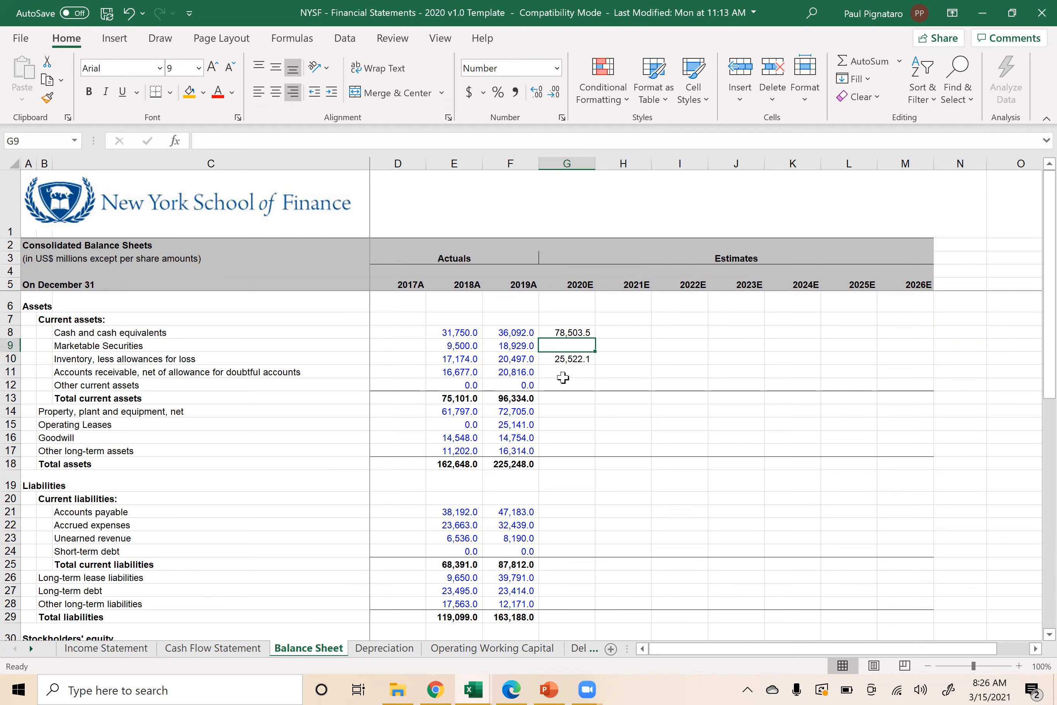
{"action": "left_click", "coordinate": [205, 649]}
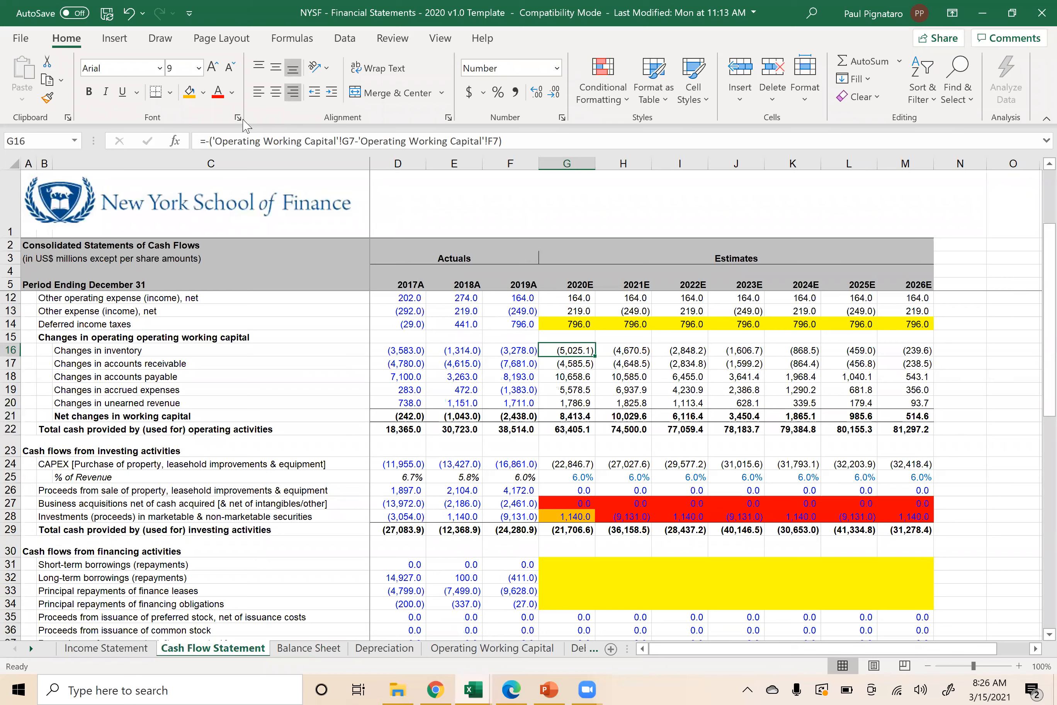
{"action": "left_click", "coordinate": [190, 93]}
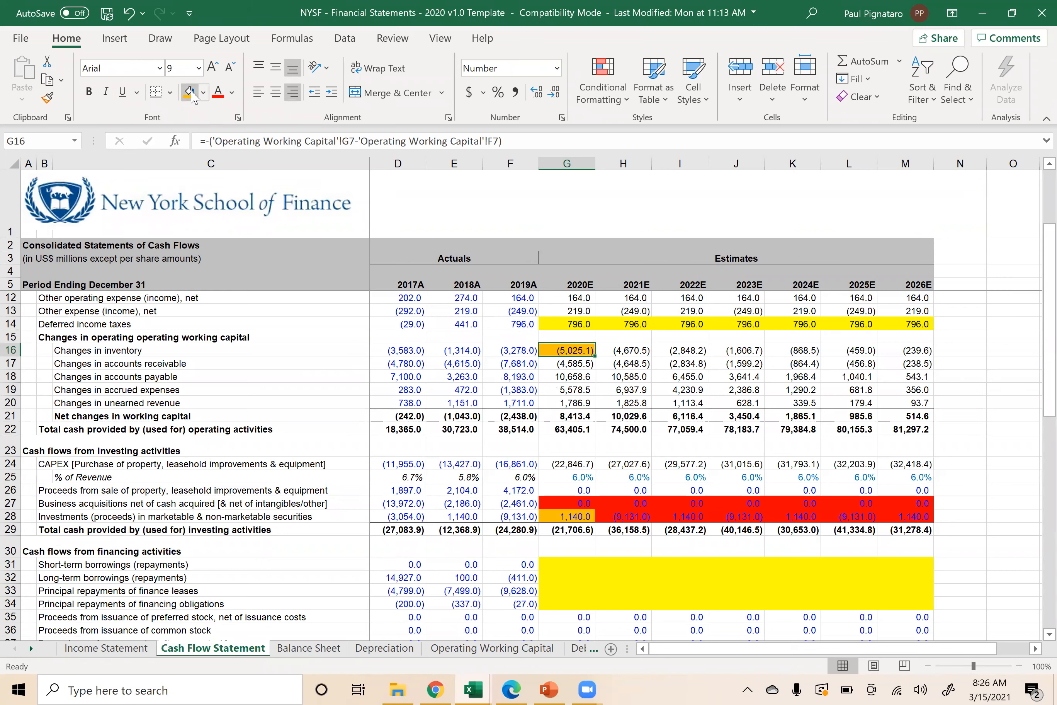
- Project 2020E marketable securities on the Balance Sheet in G9 with the formula =F9-'Cash Flow Statement'!G28
{"action": "left_click", "coordinate": [556, 515]}
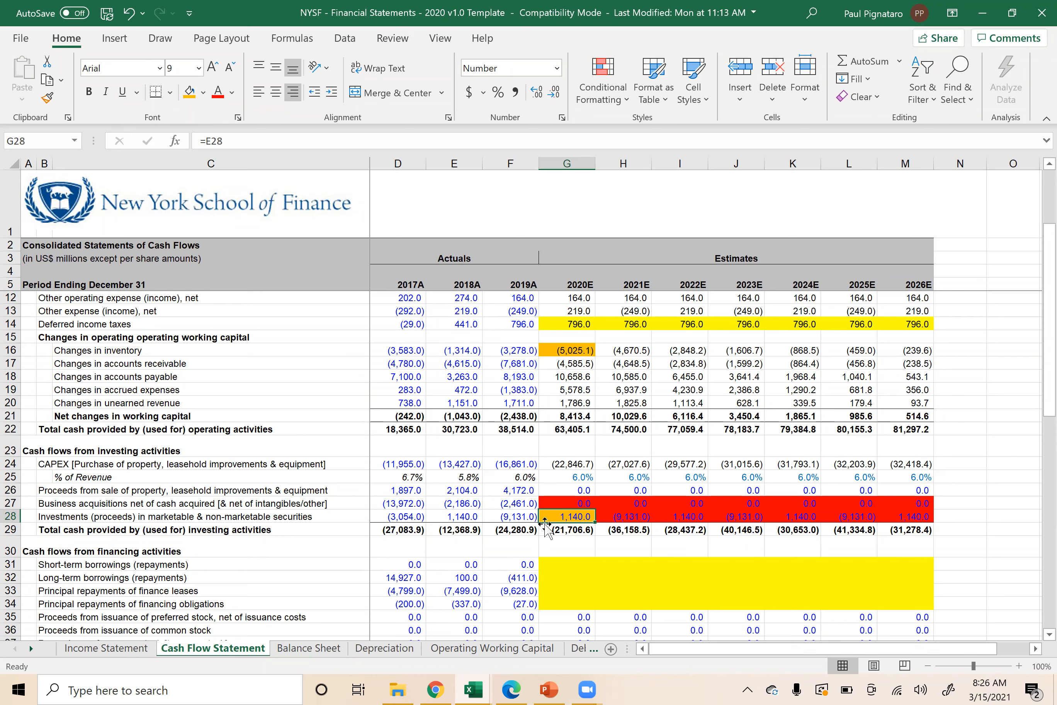
{"action": "left_click", "coordinate": [308, 648]}
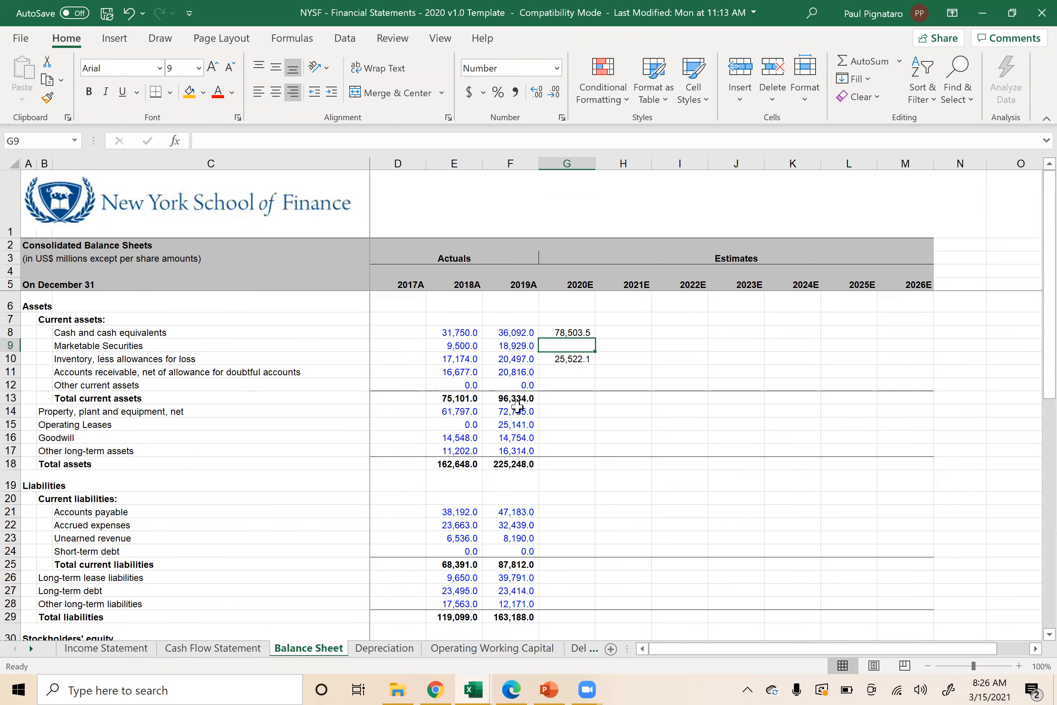
{"action": "type", "text": "="}
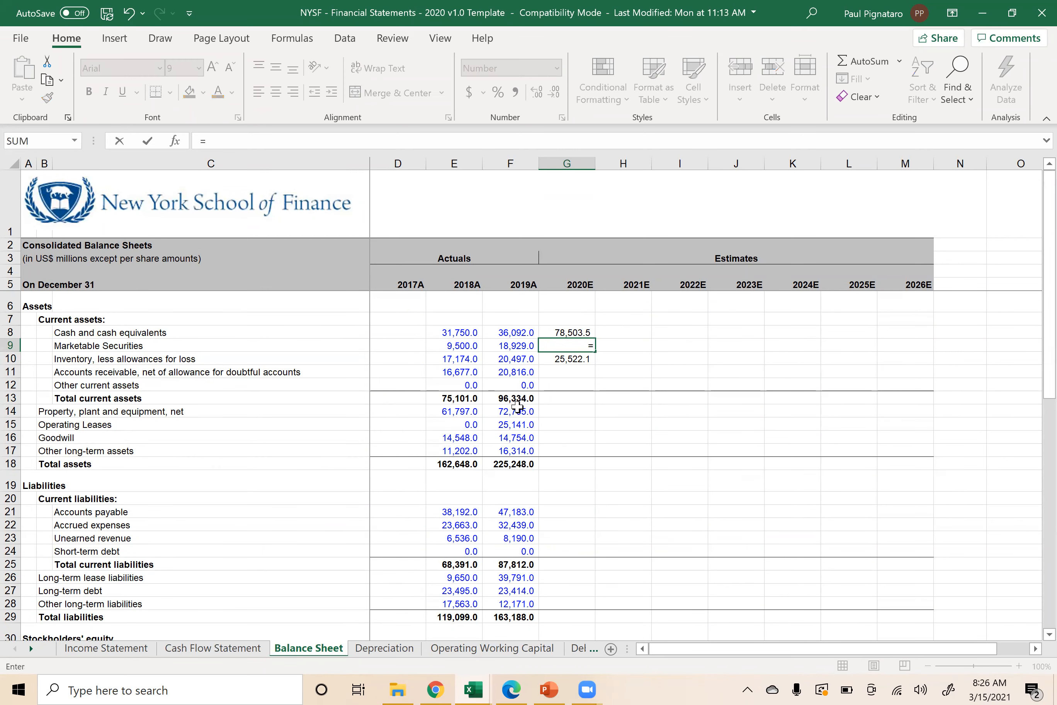
{"action": "left_click", "coordinate": [510, 347]}
{"action": "type", "text": "-"}
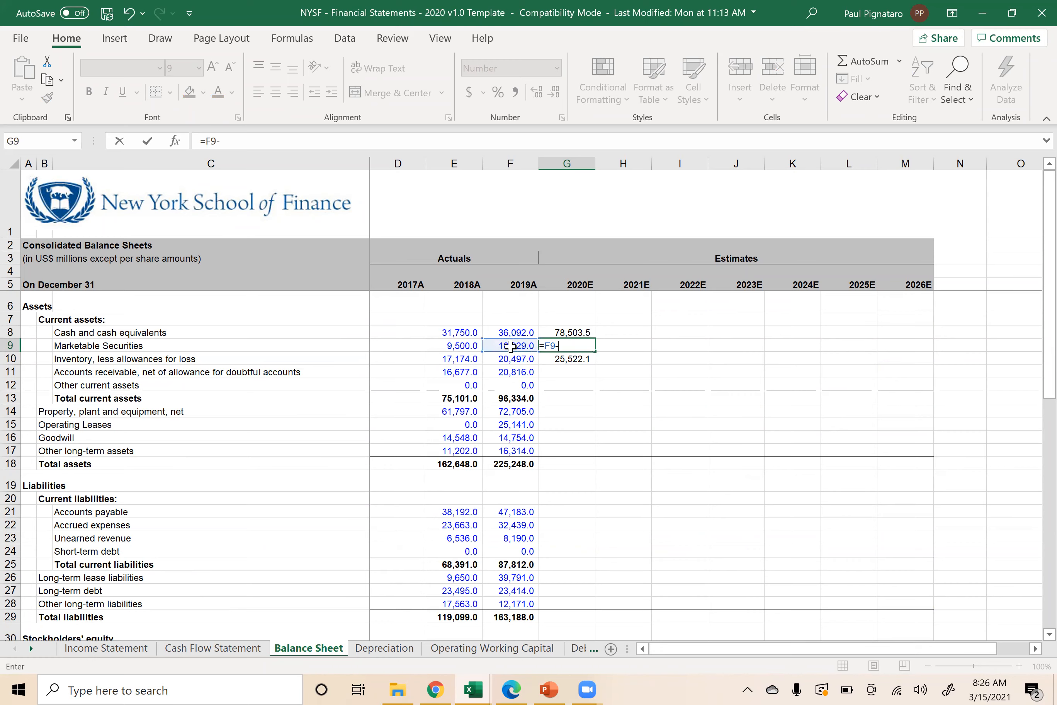
{"action": "left_click", "coordinate": [217, 651]}
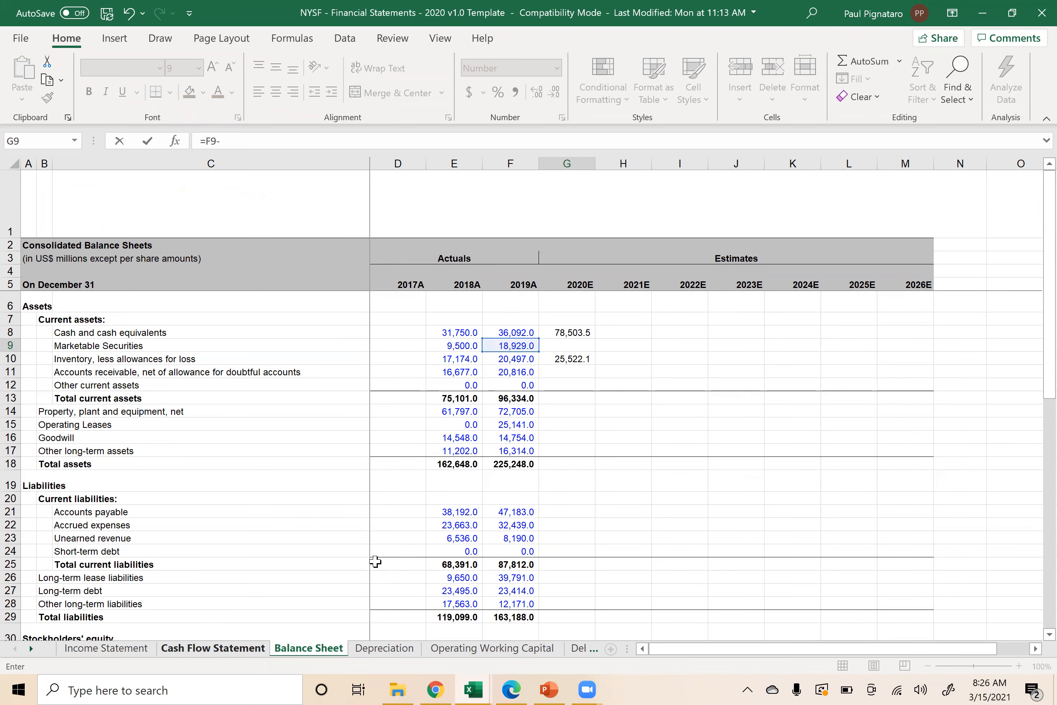
{"action": "left_click", "coordinate": [553, 515]}
{"action": "key", "text": "Return"}
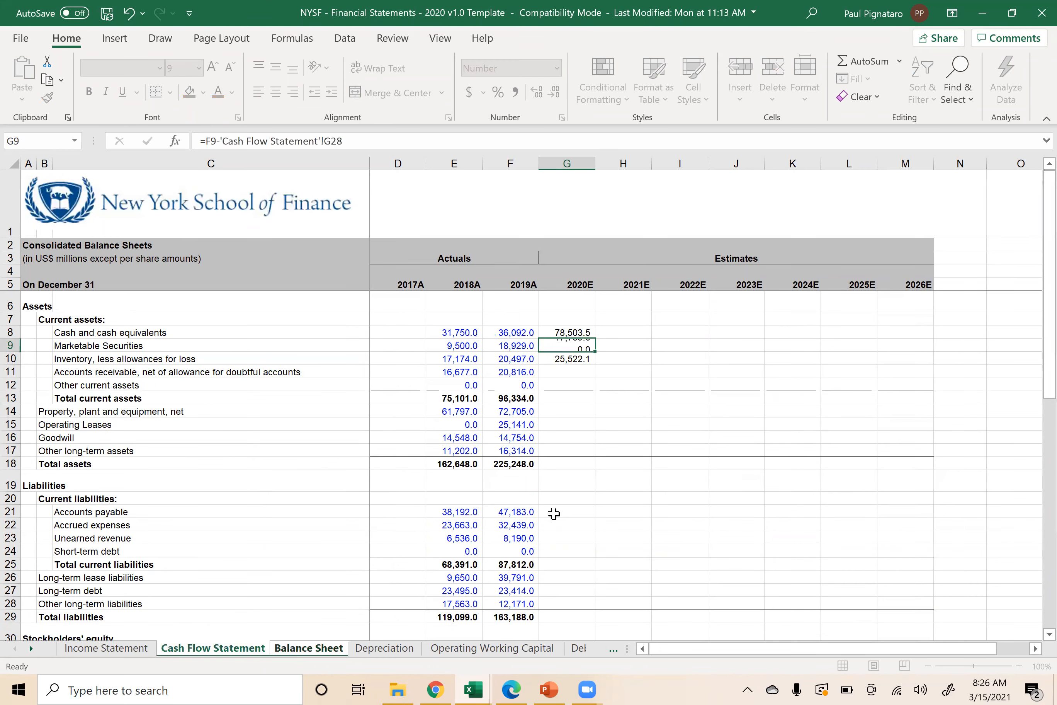
- Compare the 2020E formulas for cash, marketable securities and inventory in G8:G10 on the Balance Sheet, including how each uses its cash flow item
{"action": "key", "text": "Up"}
{"action": "key", "text": "Down"}
{"action": "key", "text": "Left"}
{"action": "key", "text": "Right"}
{"action": "key", "text": "Left"}
{"action": "key", "text": "Right"}
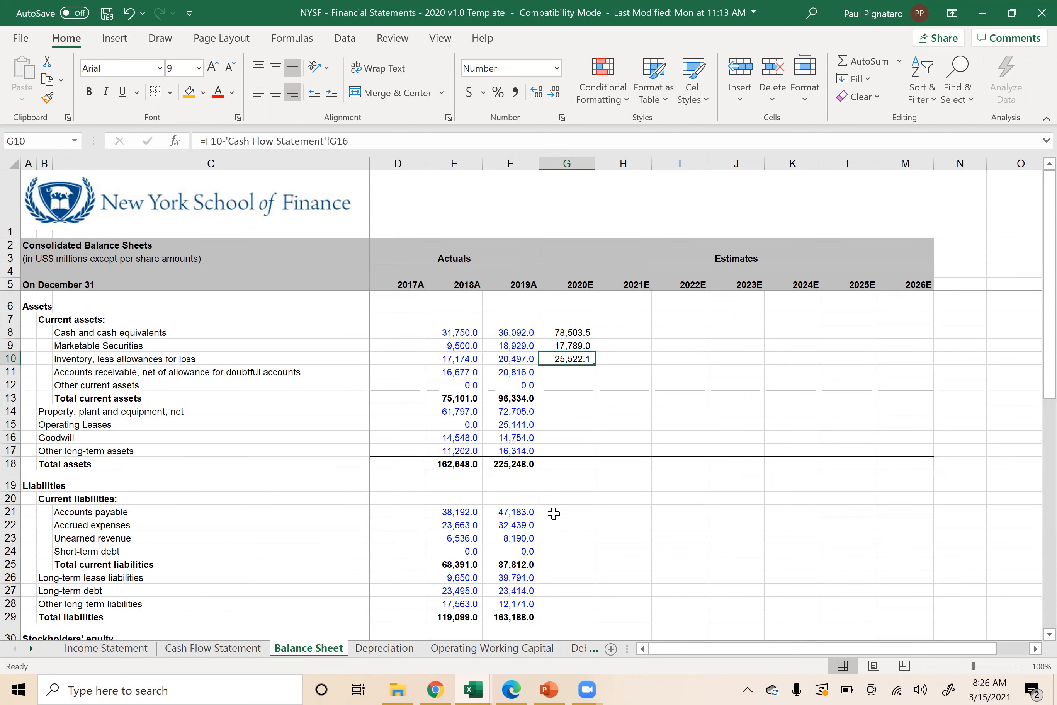
{"action": "key", "text": "Down"}
{"action": "key", "text": "Up"}
{"action": "key", "text": "Up"}
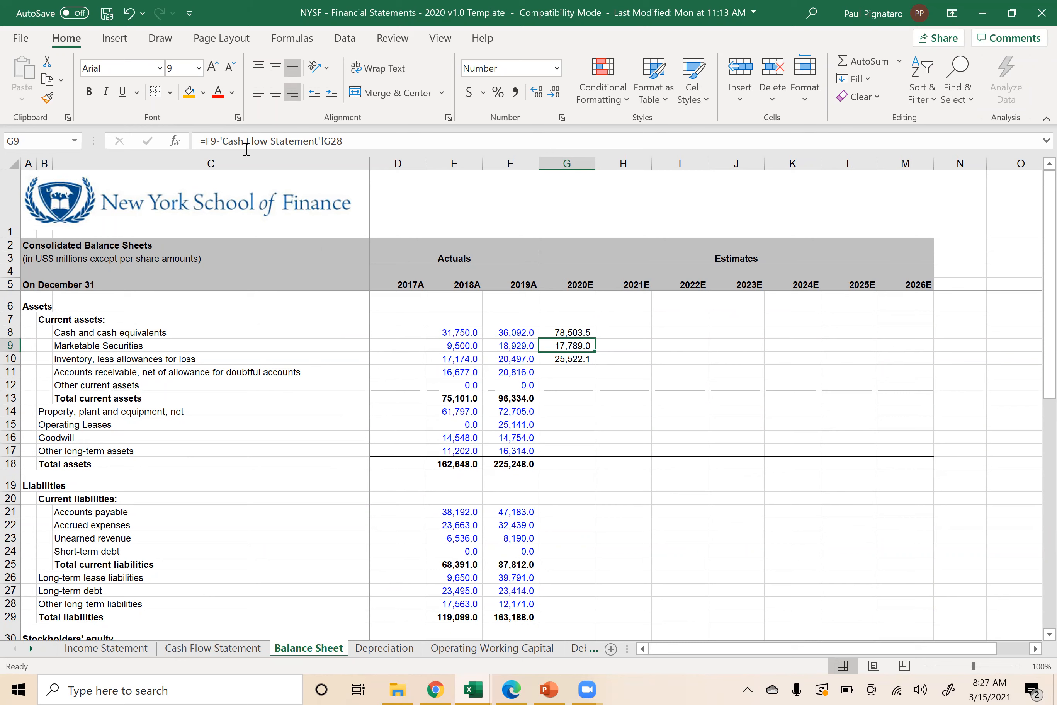
{"action": "left_click", "coordinate": [505, 344]}
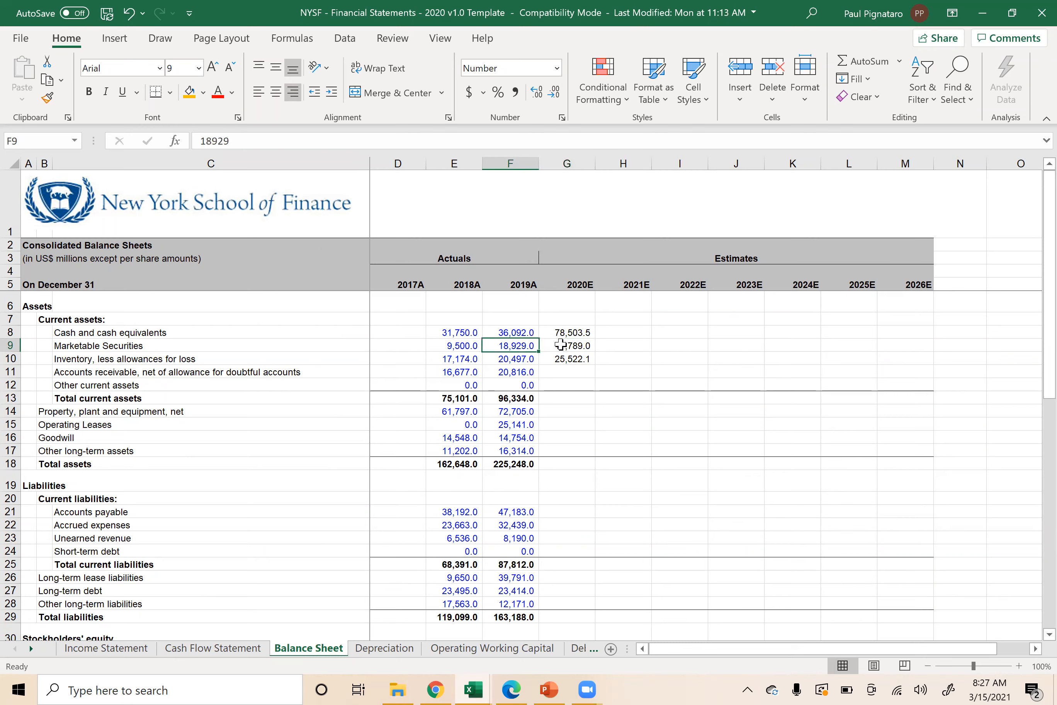
{"action": "left_click", "coordinate": [564, 346]}
{"action": "key", "text": "Up"}
{"action": "key", "text": "Down"}
{"action": "key", "text": "Up"}
{"action": "key", "text": "Down"}
{"action": "key", "text": "Up"}
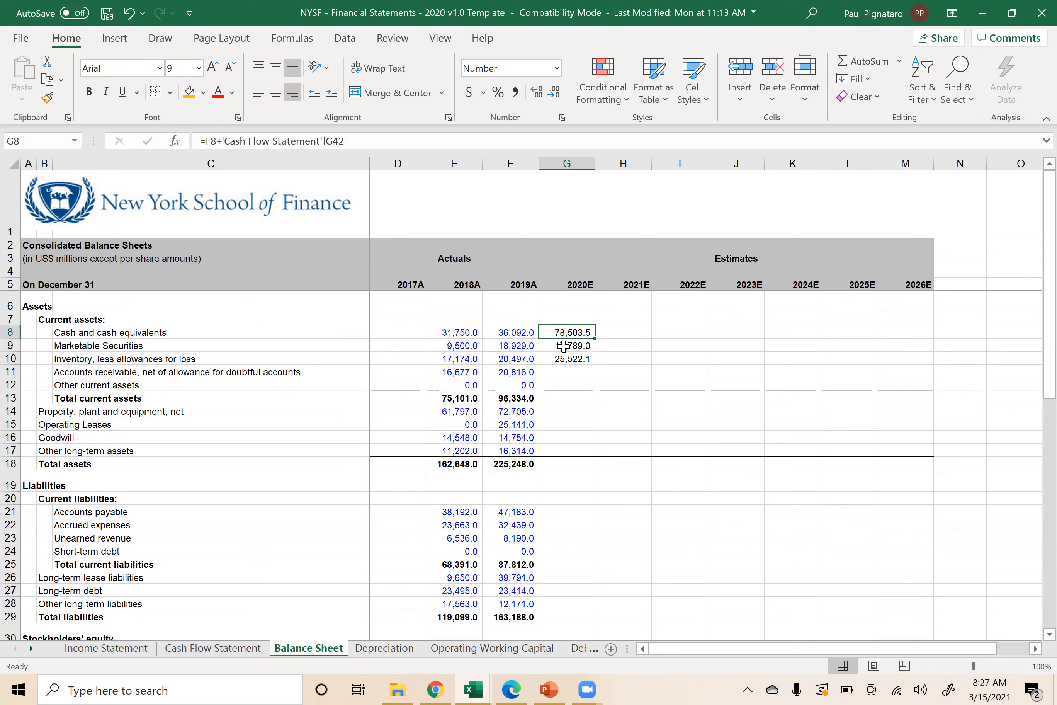
{"action": "key", "text": "Down"}
{"action": "key", "text": "Down"}
{"action": "key", "text": "Down"}
{"action": "key", "text": "Up"}
{"action": "key", "text": "Up"}
{"action": "key", "text": "Up"}
{"action": "key", "text": "Down"}
{"action": "key", "text": "Up"}
{"action": "key", "text": "Down"}
{"action": "key", "text": "Down"}
{"action": "key", "text": "Up"}
{"action": "key", "text": "Down"}
{"action": "key", "text": "Up"}
{"action": "key", "text": "Down"}
{"action": "key", "text": "Up"}
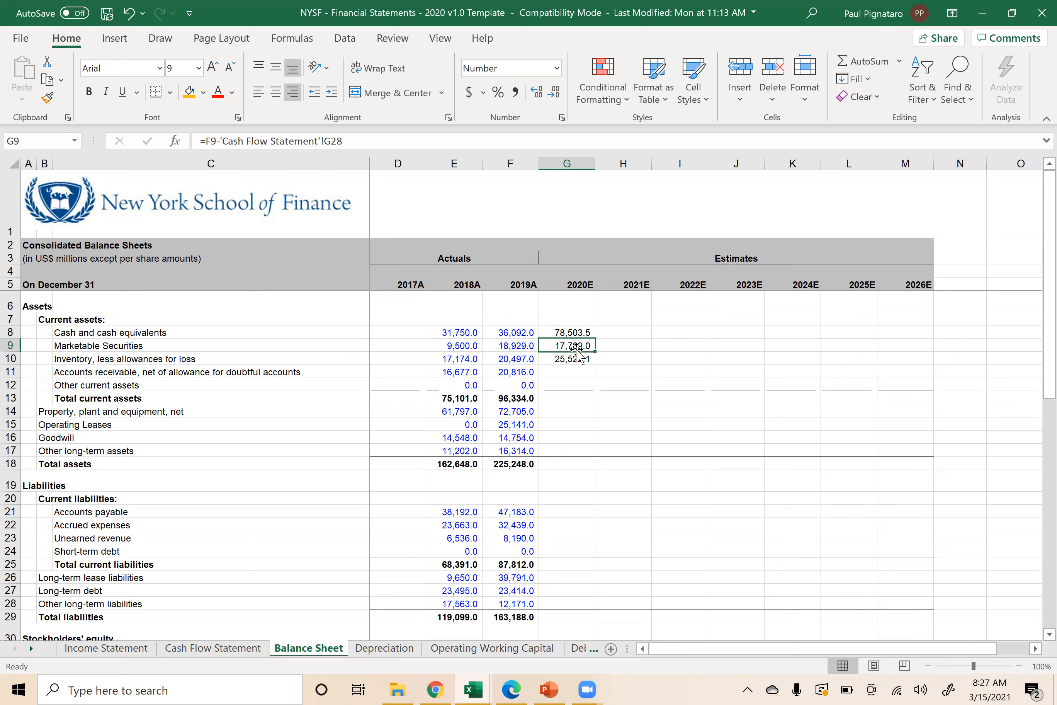
{"action": "left_click", "coordinate": [557, 335]}
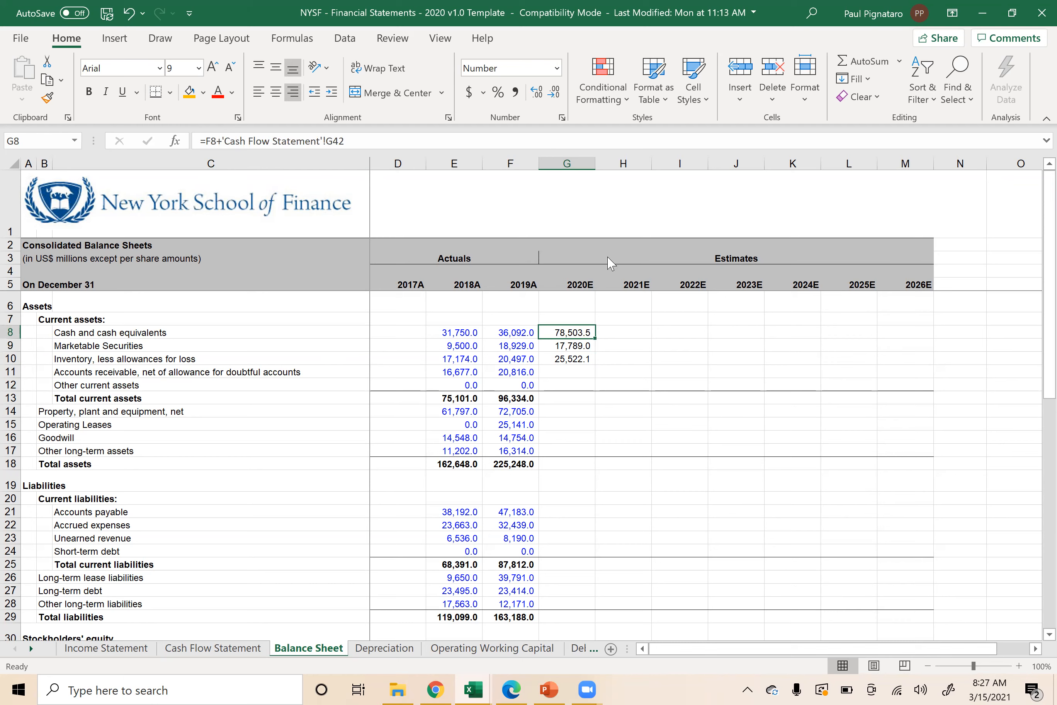
{"action": "key", "text": "alt+Tab"}
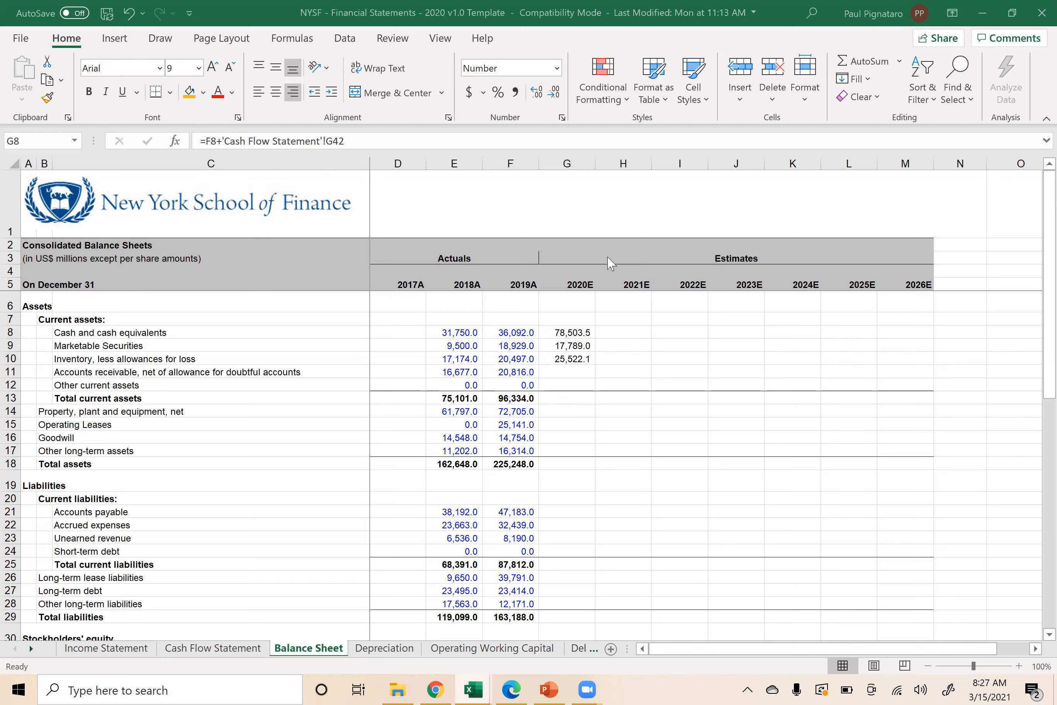
{"action": "left_click", "coordinate": [750, 445]}
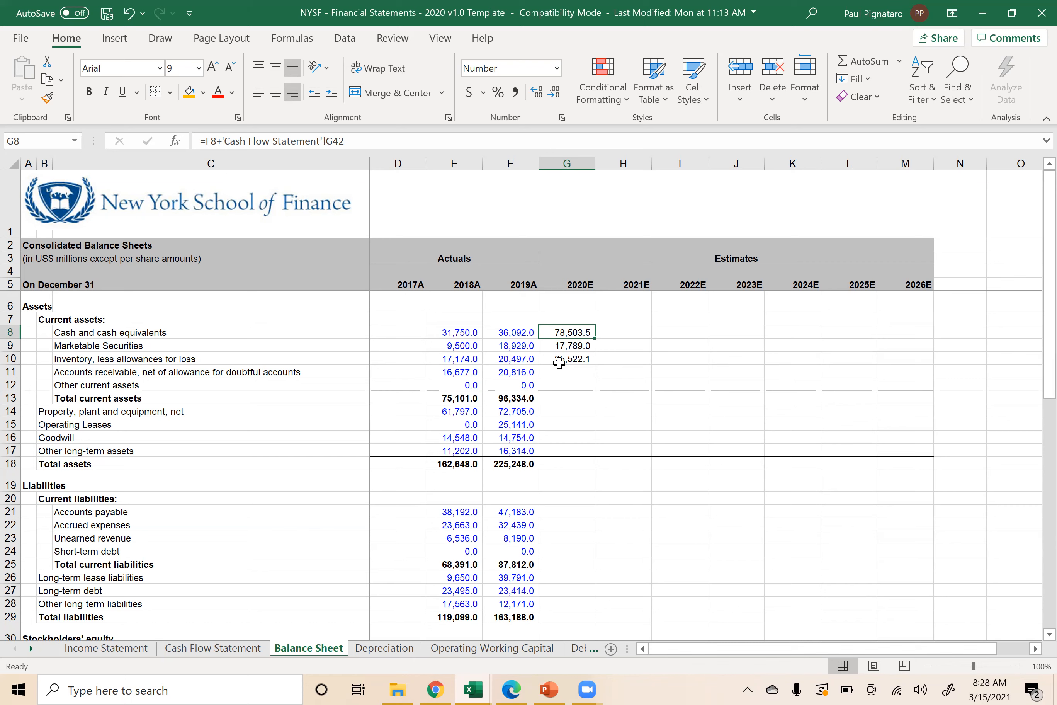
- Project 2020E accounts receivable on the Balance Sheet in G11 with the formula =F11-'Cash Flow Statement'!G17
{"action": "left_click", "coordinate": [557, 372]}
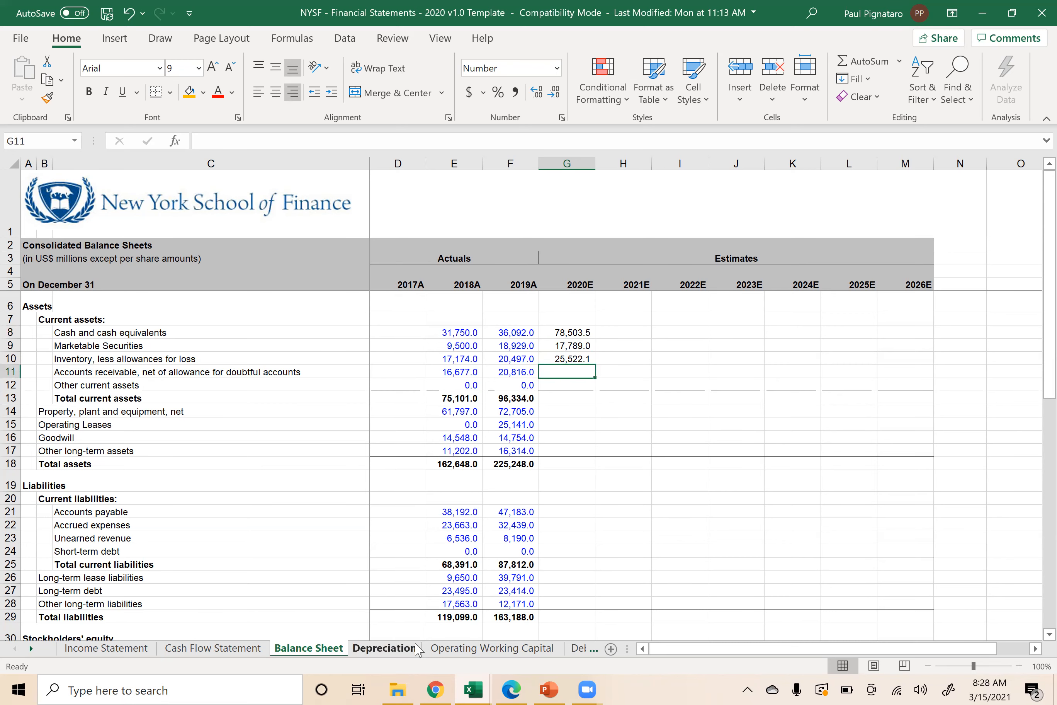
{"action": "left_click", "coordinate": [384, 648]}
{"action": "type", "text": "='Balance Sheet'!F14"}
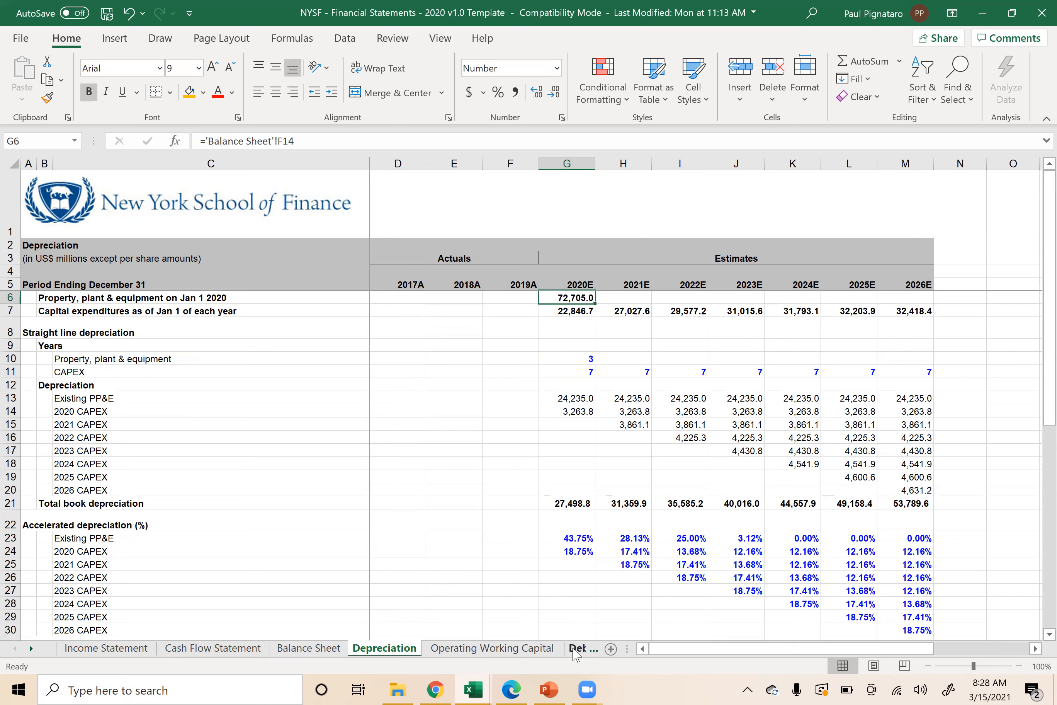
{"action": "left_click", "coordinate": [578, 648]}
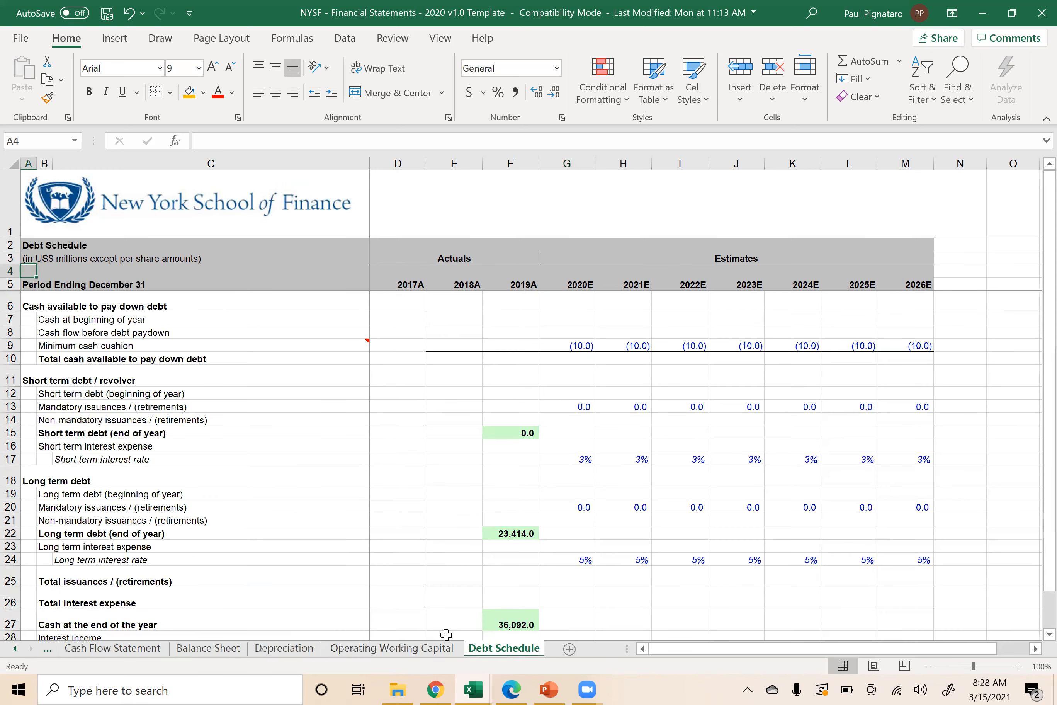
{"action": "left_click", "coordinate": [202, 650]}
{"action": "type", "text": "="}
{"action": "key", "text": "Left"}
{"action": "type", "text": "-"}
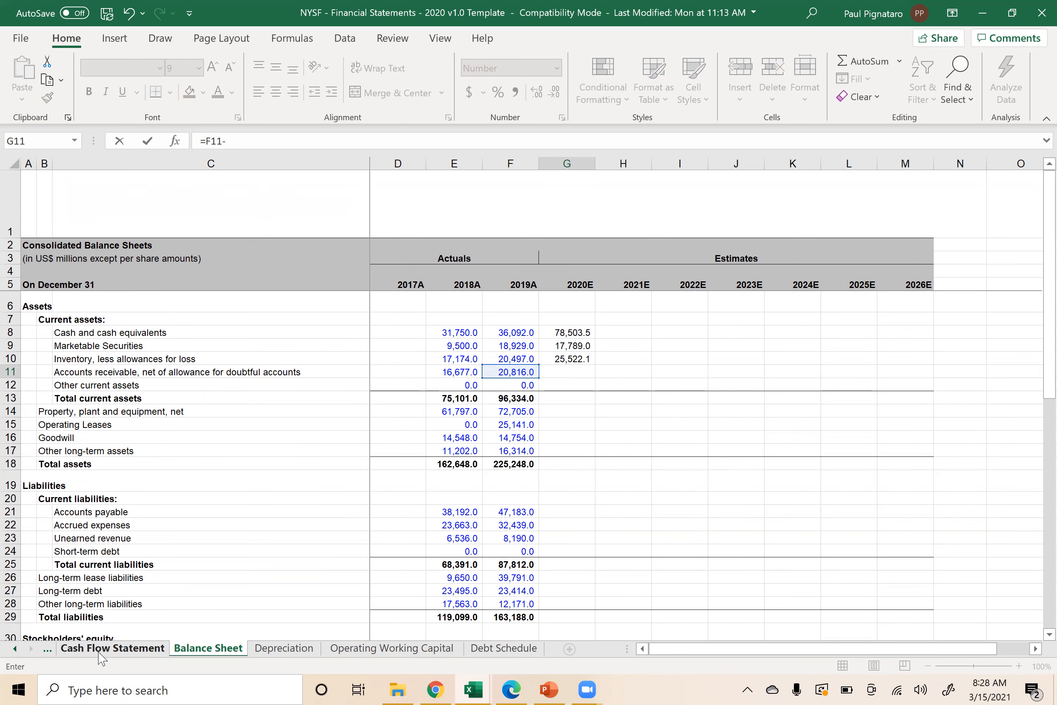
{"action": "left_click", "coordinate": [100, 649]}
{"action": "left_click", "coordinate": [564, 365]}
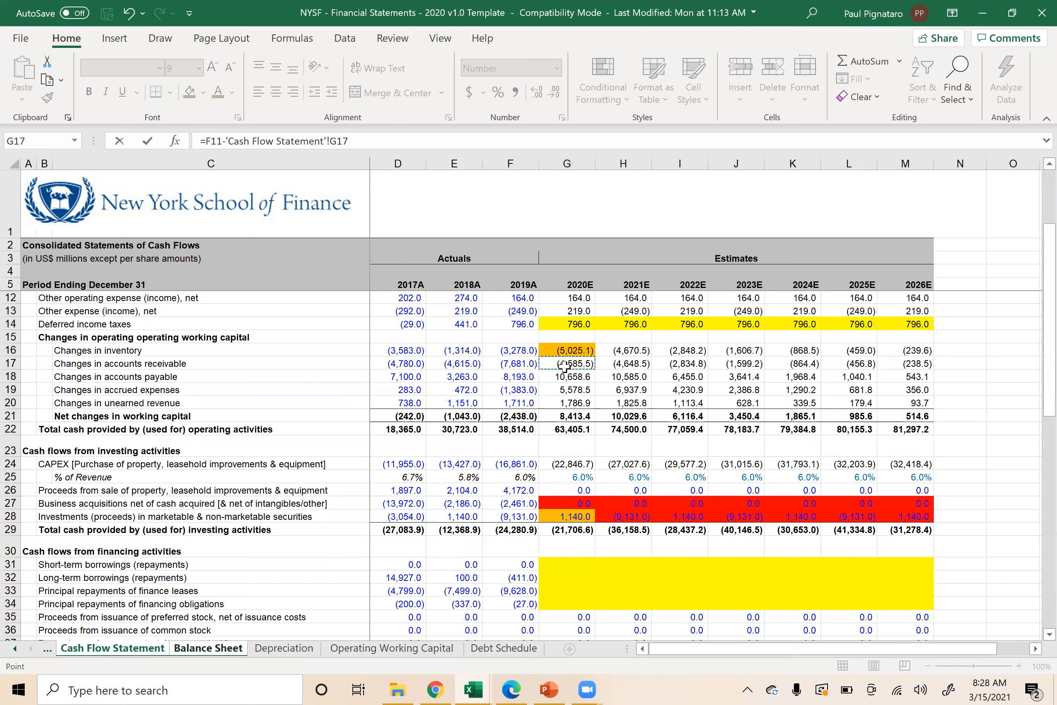
{"action": "key", "text": "Return"}
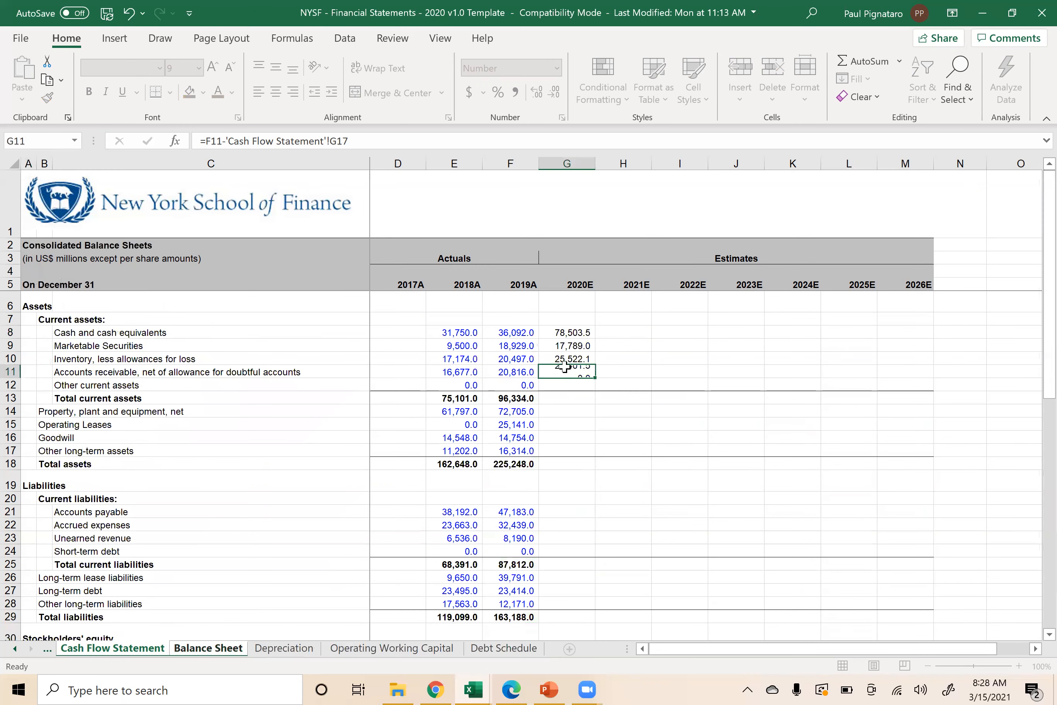
- Fill the 2020E changes in accounts receivable cell G17 on the Cash Flow Statement sheet with orange
{"action": "left_click", "coordinate": [564, 366]}
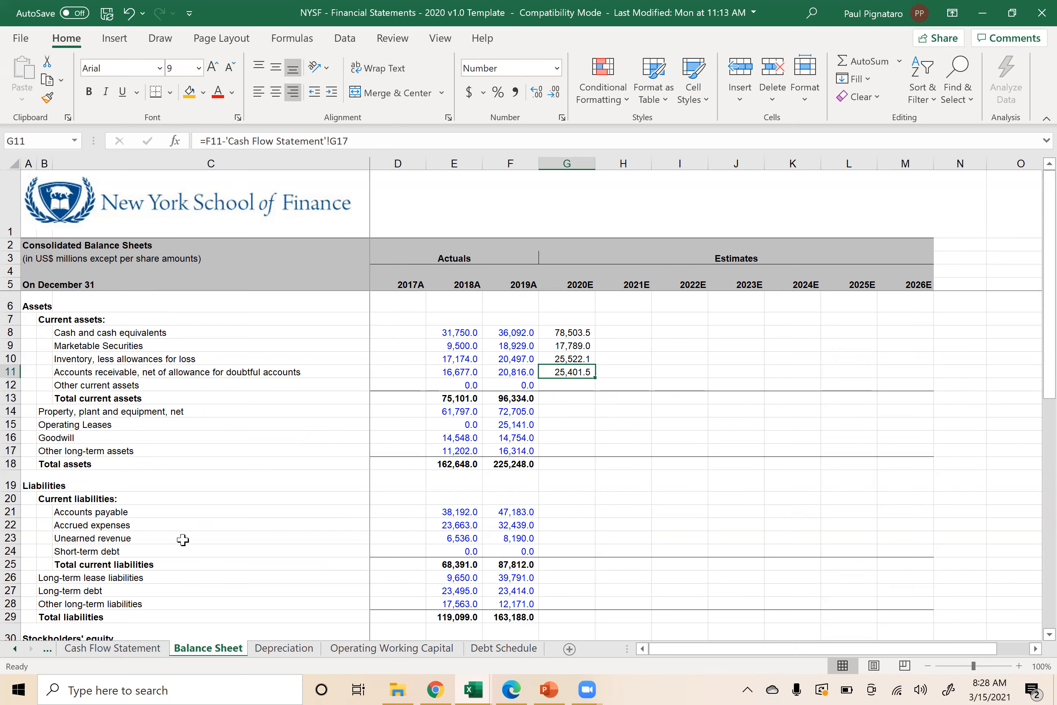
{"action": "left_click", "coordinate": [135, 650]}
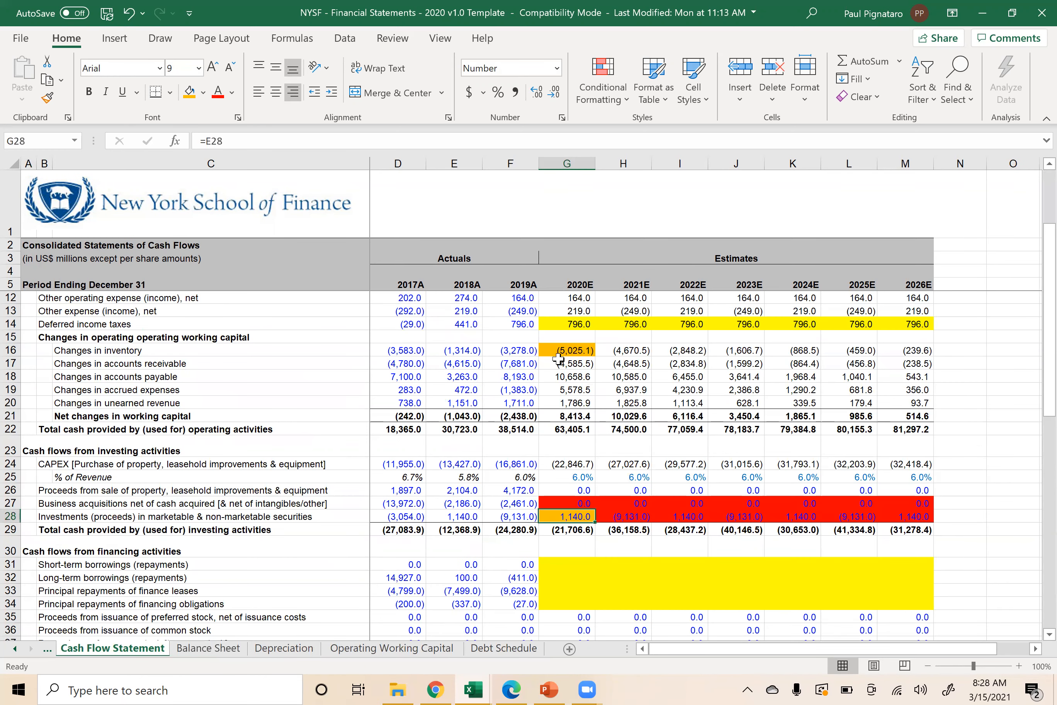
{"action": "left_click", "coordinate": [557, 364]}
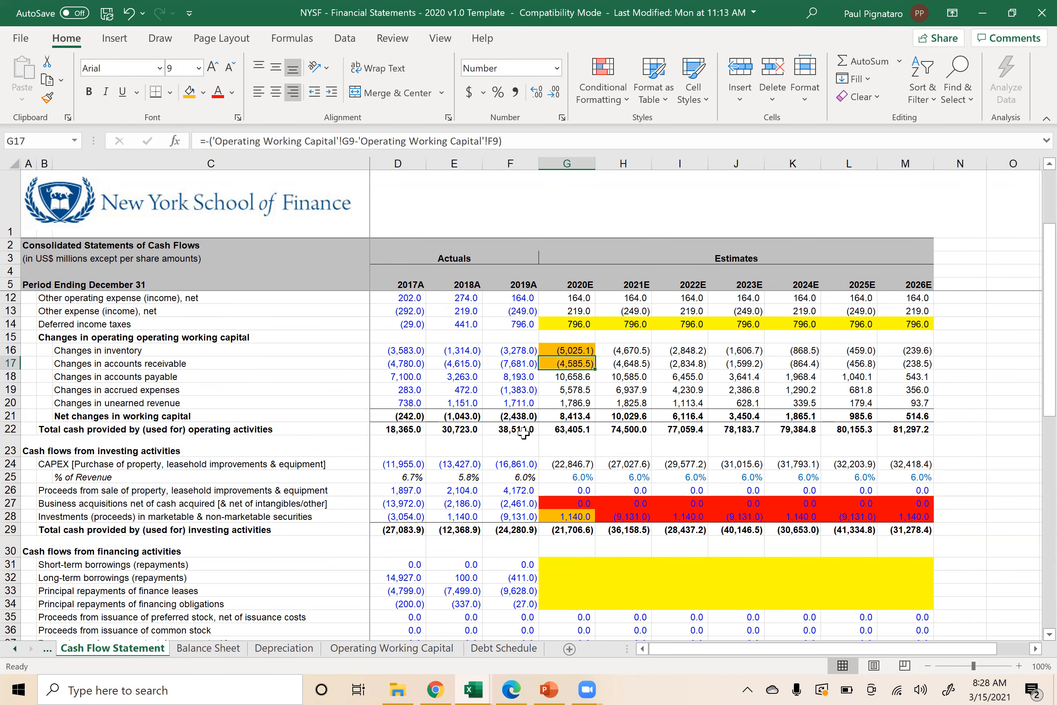
- Set 2020E other current assets on the Balance Sheet in G12 equal to the 2019A value with the formula =F12
{"action": "left_click", "coordinate": [199, 649]}
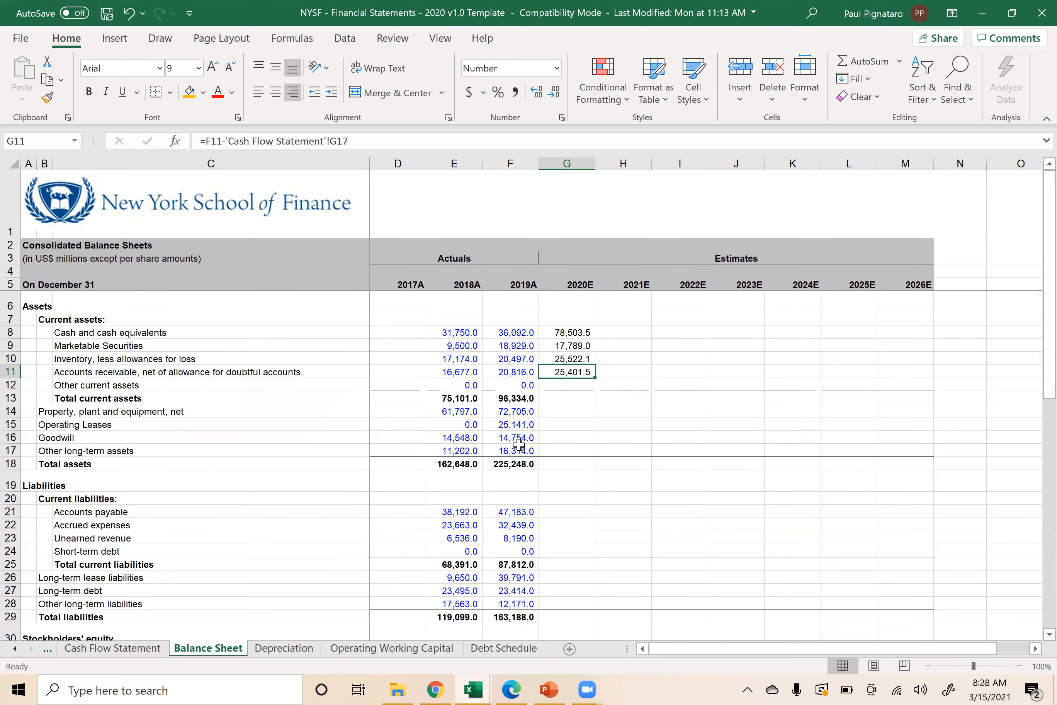
{"action": "key", "text": "Down"}
{"action": "type", "text": "="}
{"action": "key", "text": "Left"}
{"action": "key", "text": "Return"}
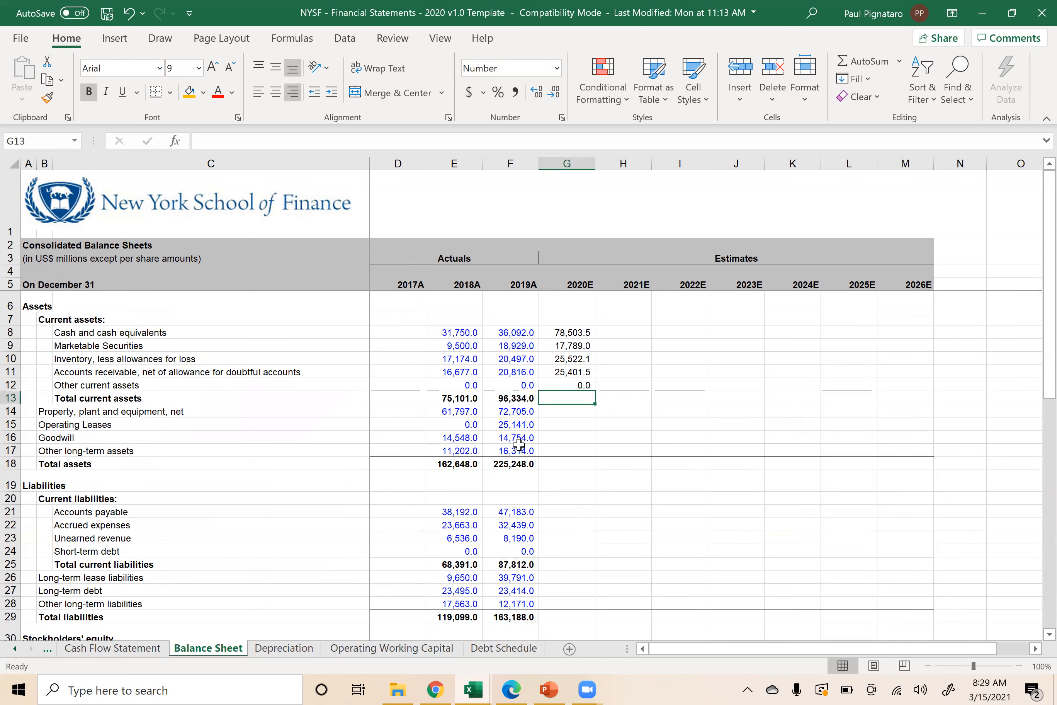
- Copy the 2019A total current assets sum formula from F13 across to the 2020E cell G13
{"action": "key", "text": "Left"}
{"action": "key", "text": "shift+Right"}
{"action": "key", "text": "ctrl+r"}
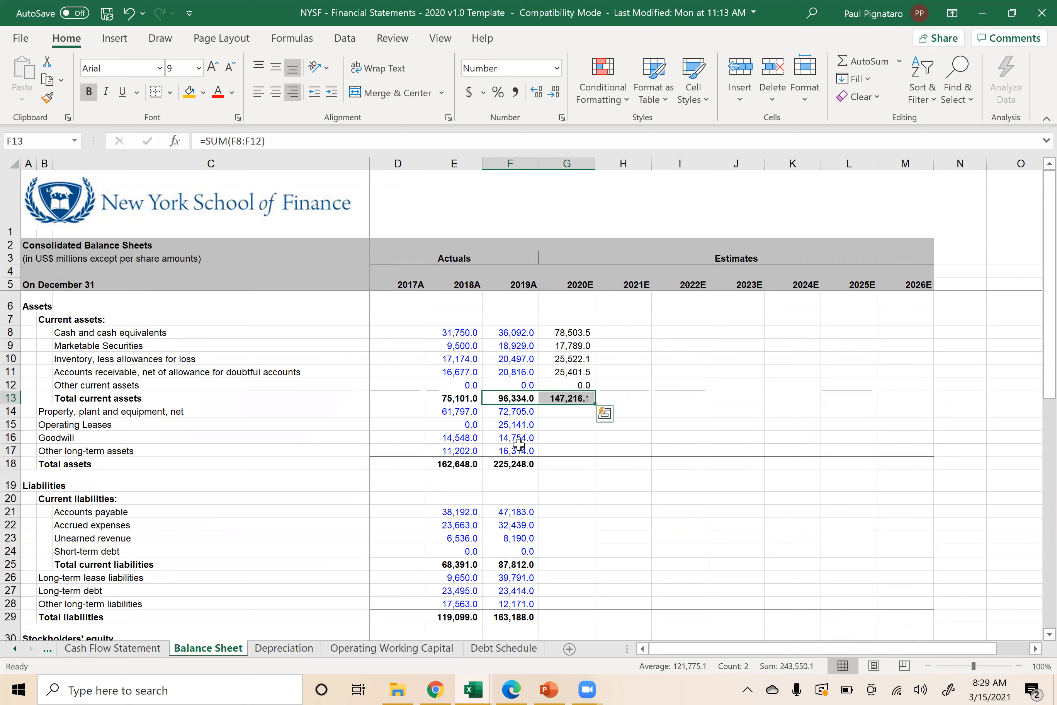
{"action": "key", "text": "Right"}
{"action": "key", "text": "Down"}
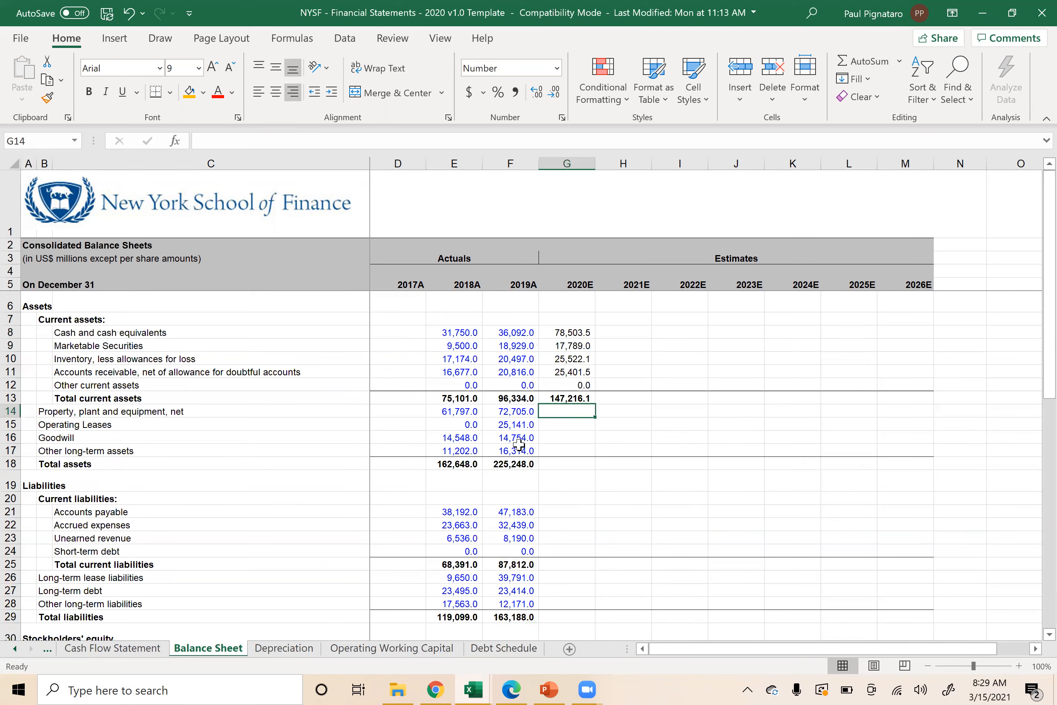
- Switch to the NYSF 2020 PowerPoint deck, examine the PP&E formula on slide 29, Assets (cont.), and return to the Excel workbook
{"action": "key", "text": "alt+Tab"}
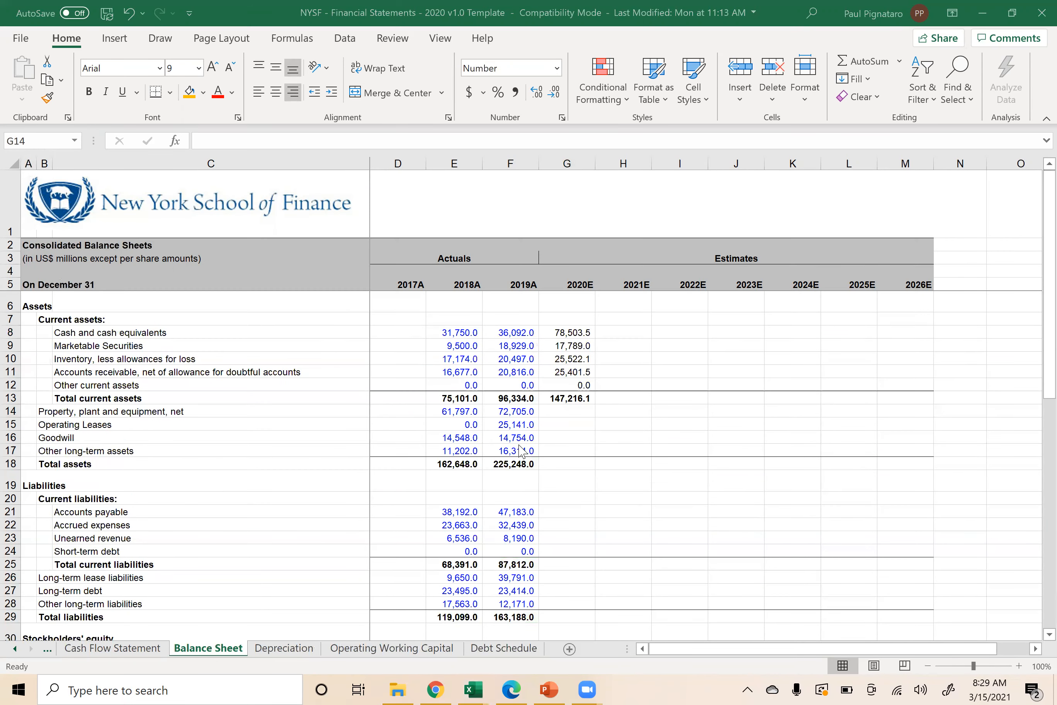
{"action": "key", "text": "alt+Tab"}
{"action": "key", "text": "Tab"}
{"action": "key", "text": "Tab"}
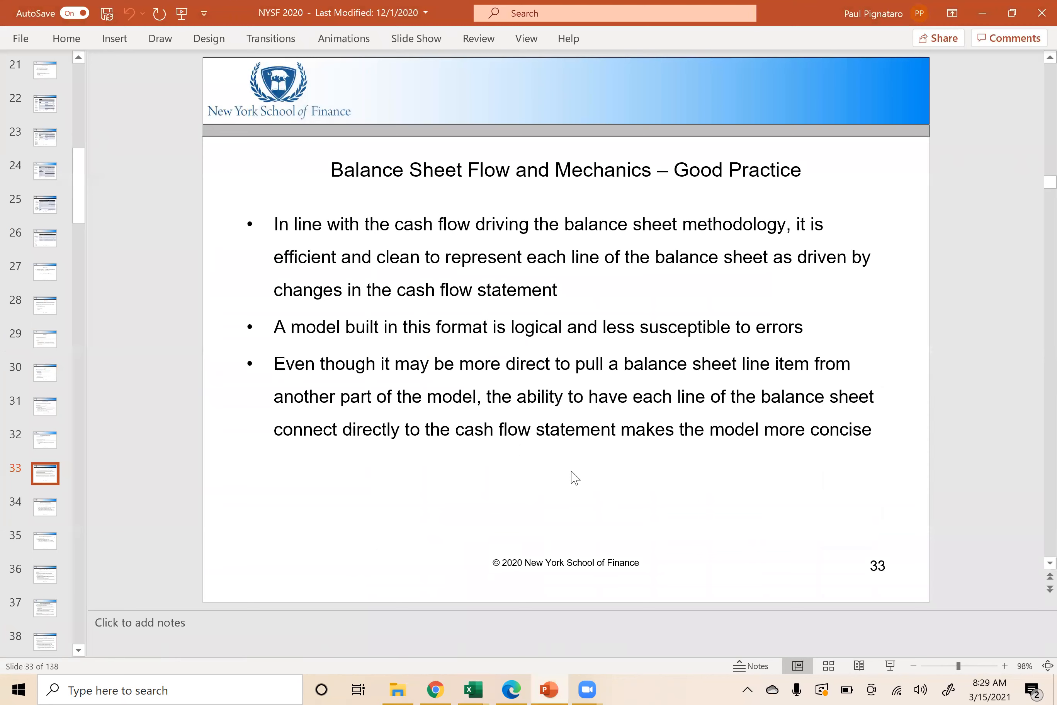
{"action": "key", "text": "Page_Up"}
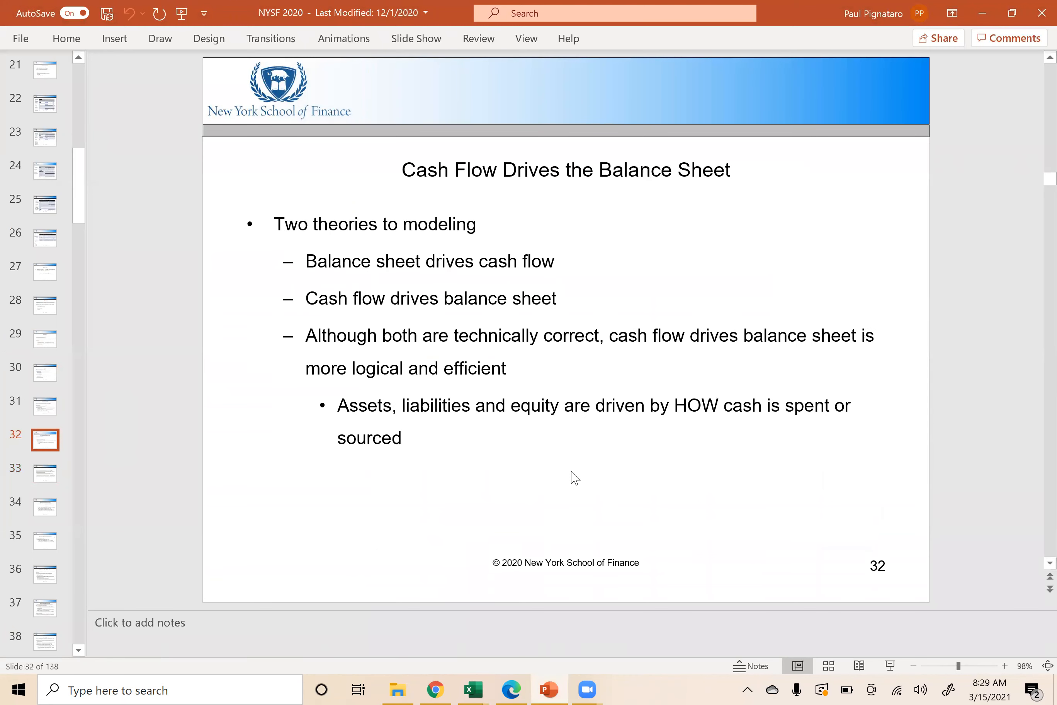
{"action": "key", "text": "Page_Up"}
{"action": "key", "text": "Page_Up"}
{"action": "key", "text": "Page_Up"}
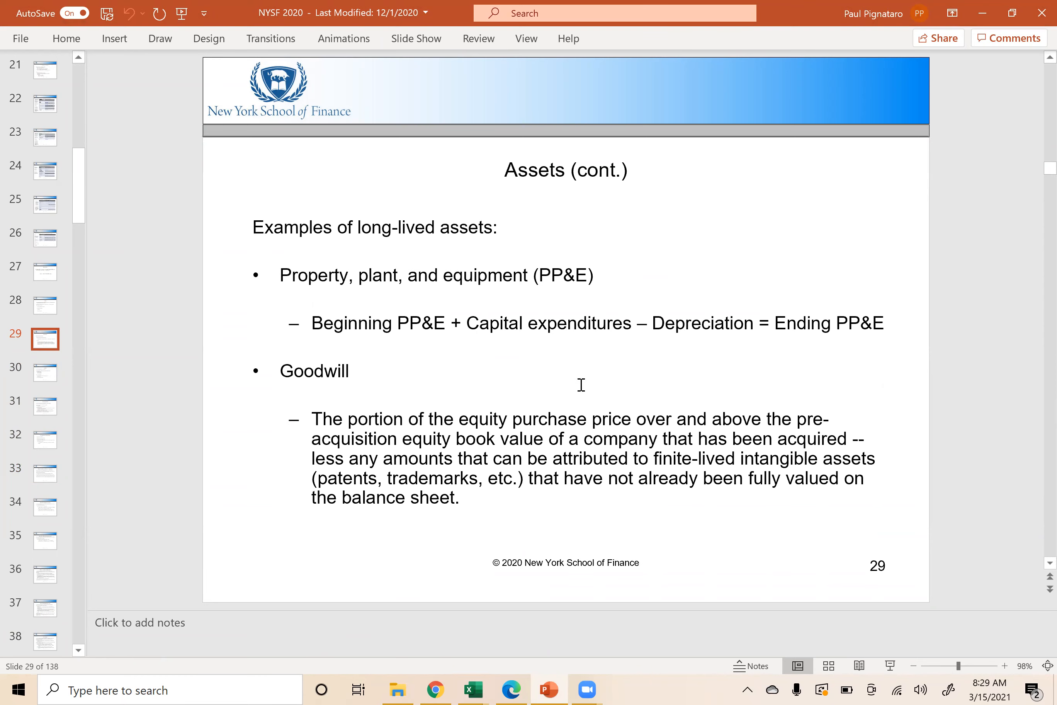
{"action": "key", "text": "alt+Tab"}
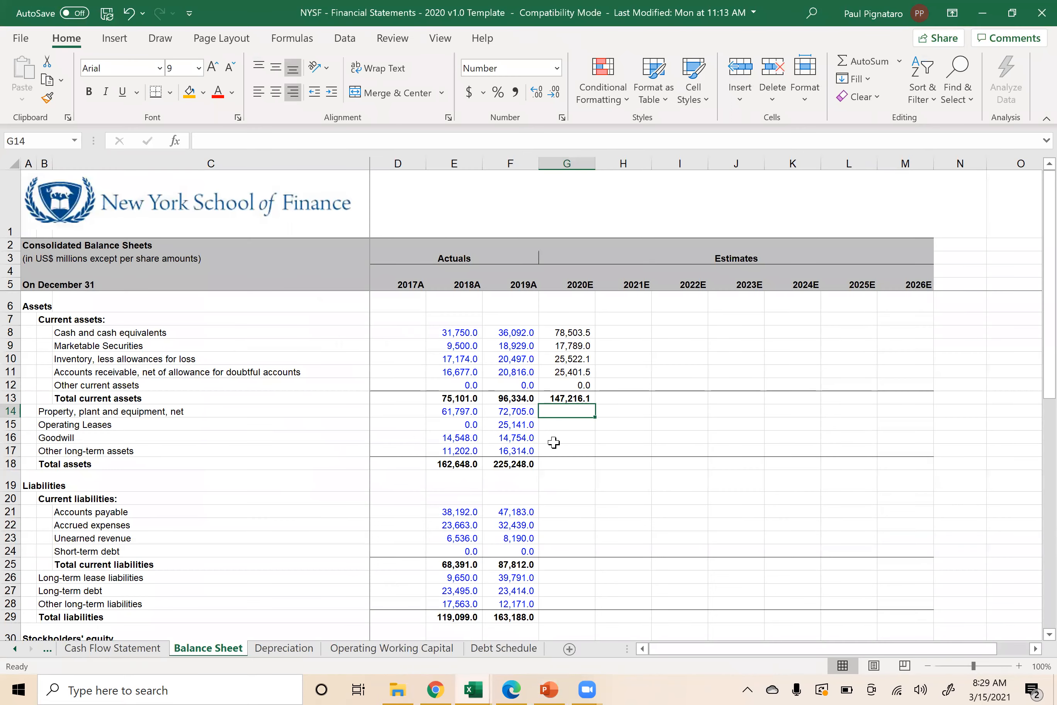
- Project 2020E property, plant and equipment in G14 with the formula =F14-'Cash Flow Statement'!G24-'Cash Flow Statement'!G8
{"action": "type", "text": "="}
{"action": "key", "text": "Left"}
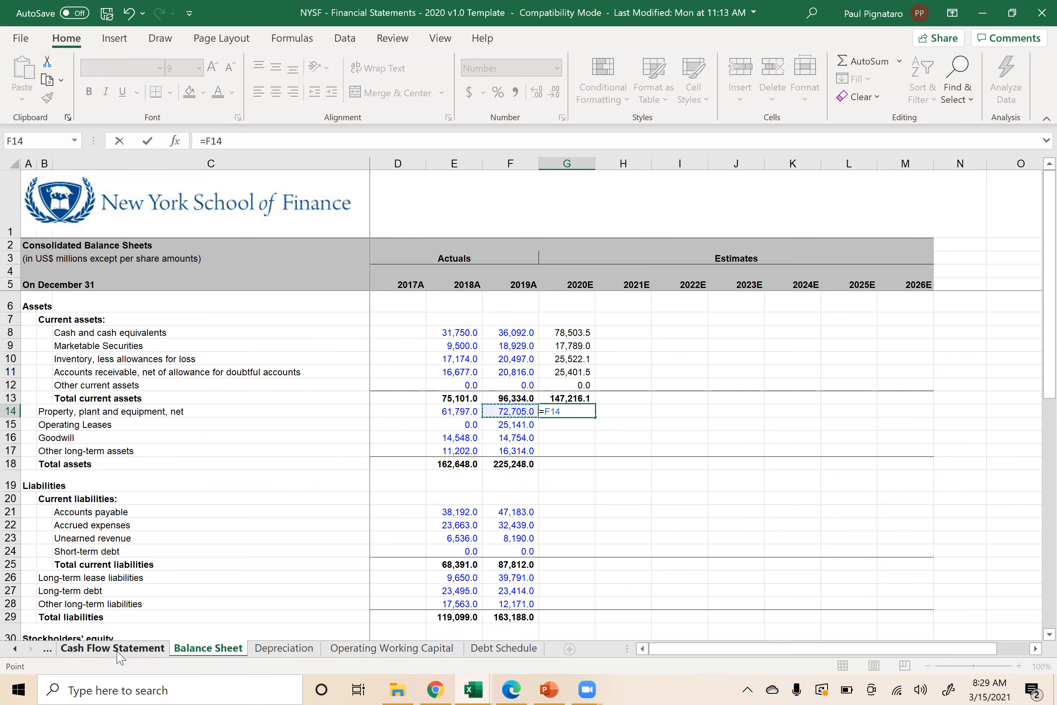
{"action": "type", "text": "-"}
{"action": "left_click", "coordinate": [137, 649]}
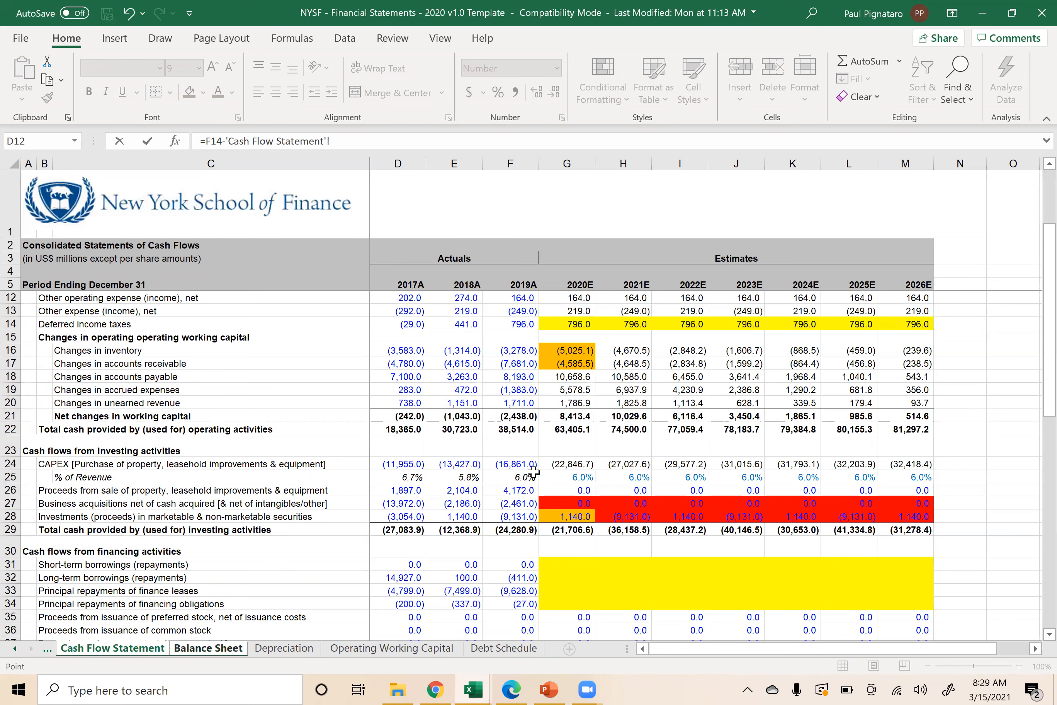
{"action": "left_click", "coordinate": [558, 462]}
{"action": "type", "text": "-"}
{"action": "scroll", "coordinate": [557, 341], "scroll_direction": "up", "scroll_amount": 2}
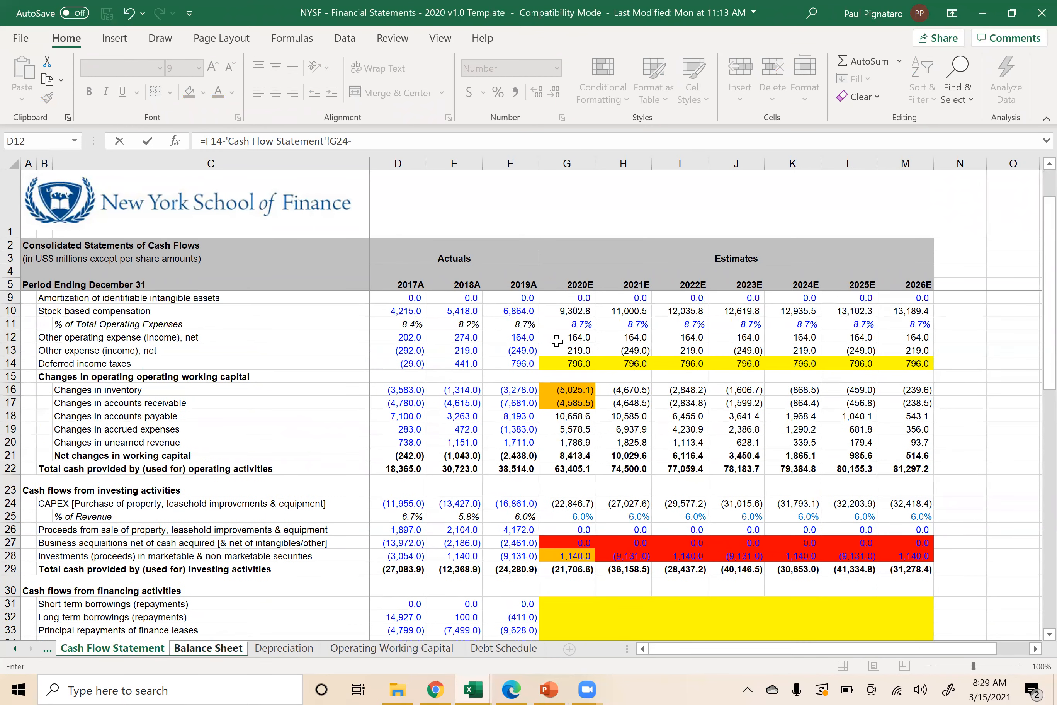
{"action": "left_click", "coordinate": [557, 334]}
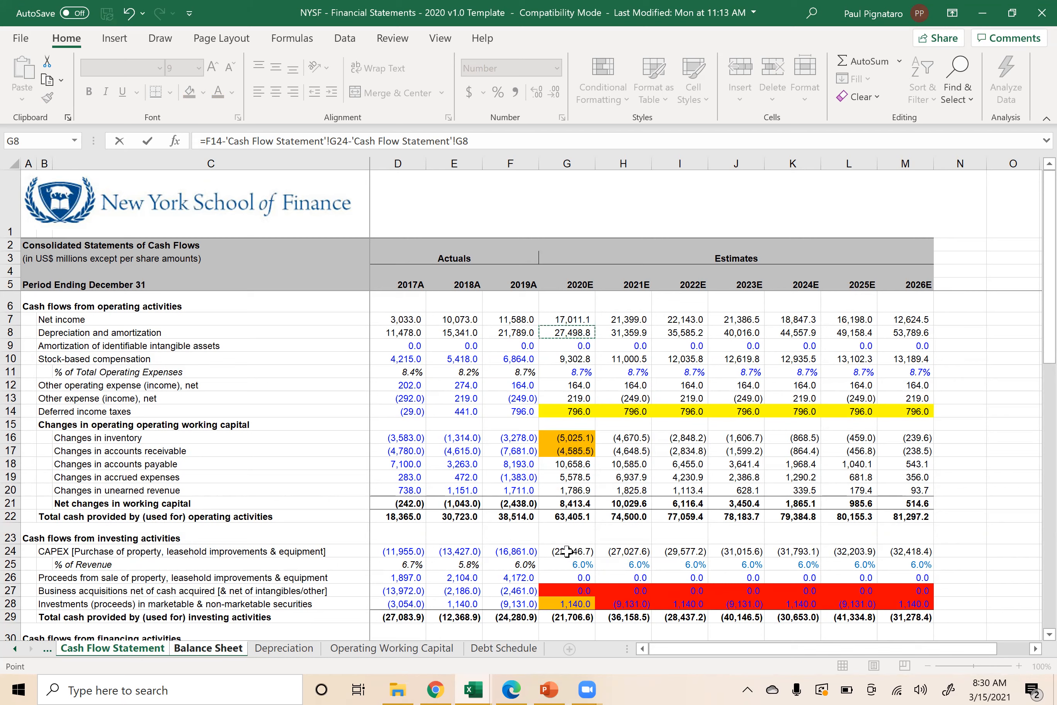
{"action": "key", "text": "Return"}
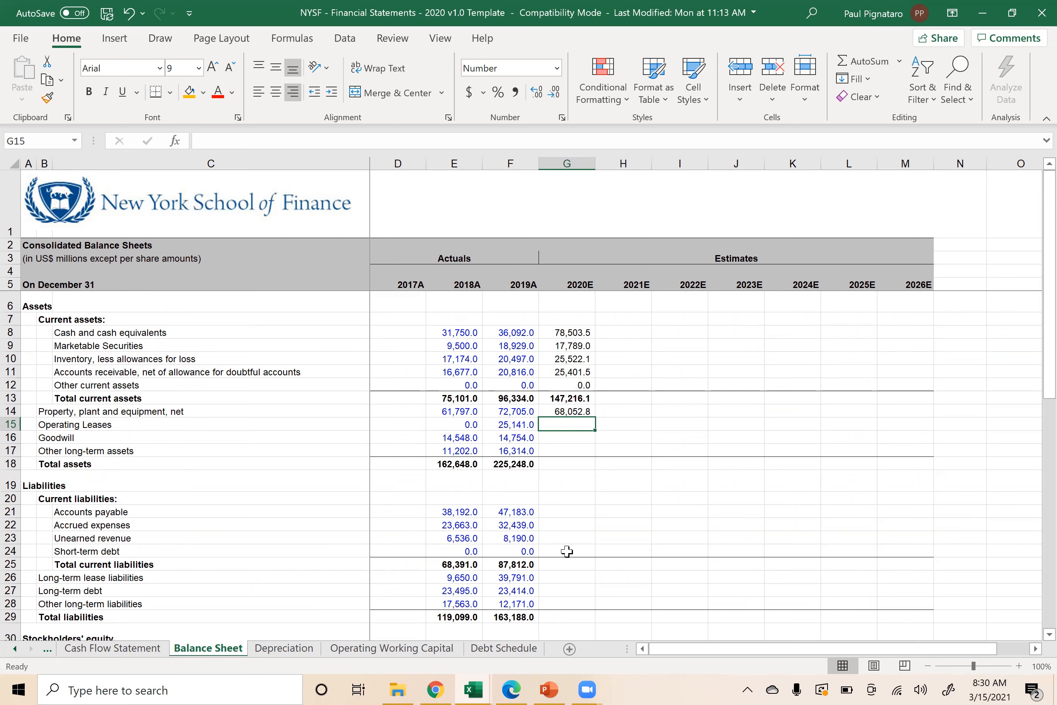
- Fill the 2020E CAPEX cell G24 and depreciation and amortization cell G8 on the Cash Flow Statement sheet with orange
{"action": "left_click", "coordinate": [127, 648]}
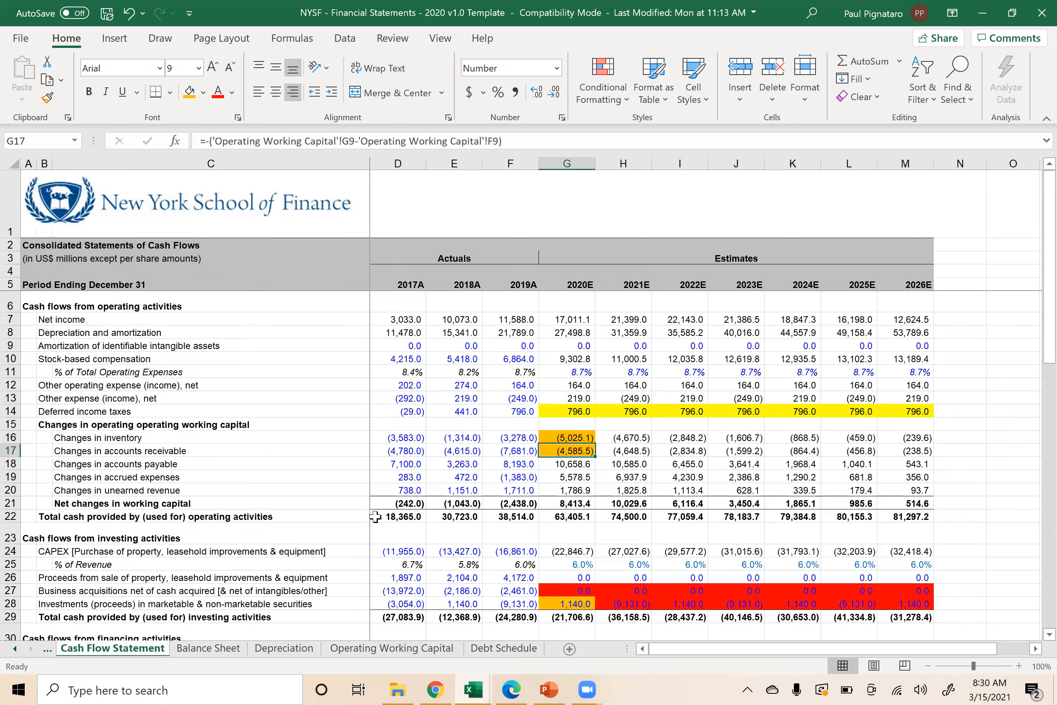
{"action": "left_click", "coordinate": [556, 550]}
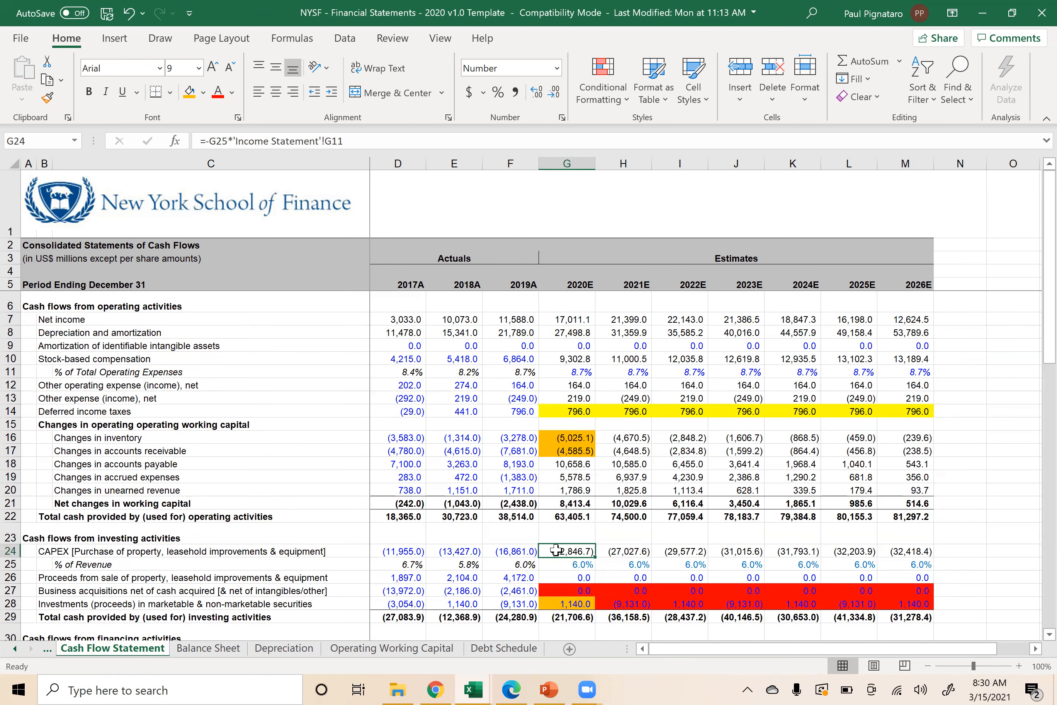
{"action": "left_click", "coordinate": [186, 88]}
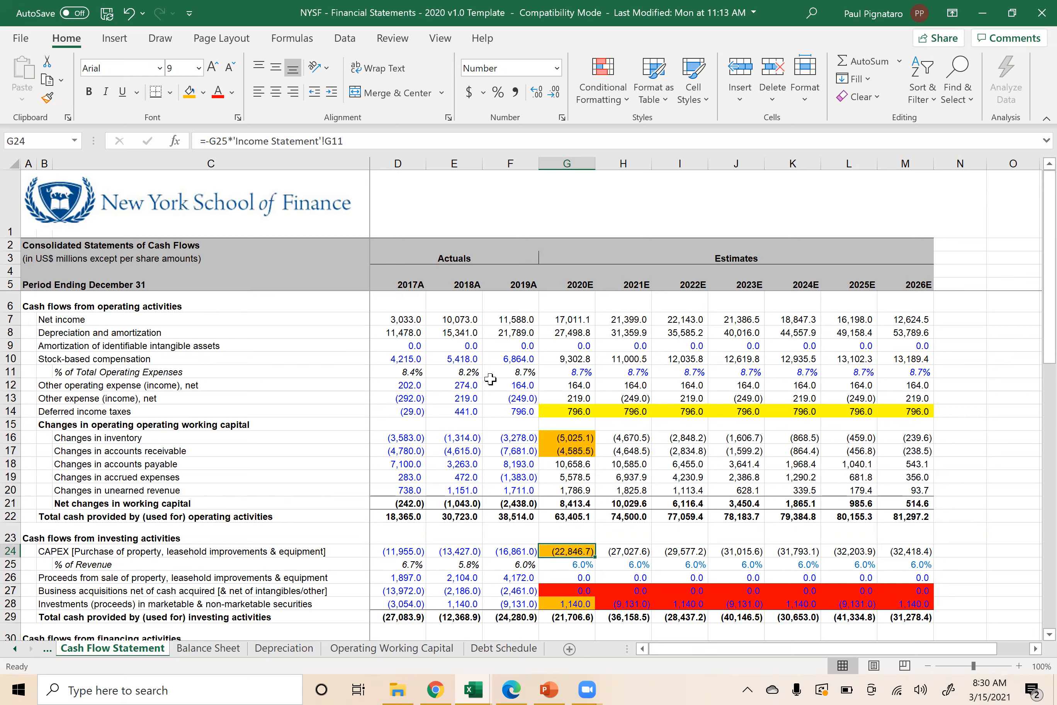
{"action": "left_click", "coordinate": [559, 332]}
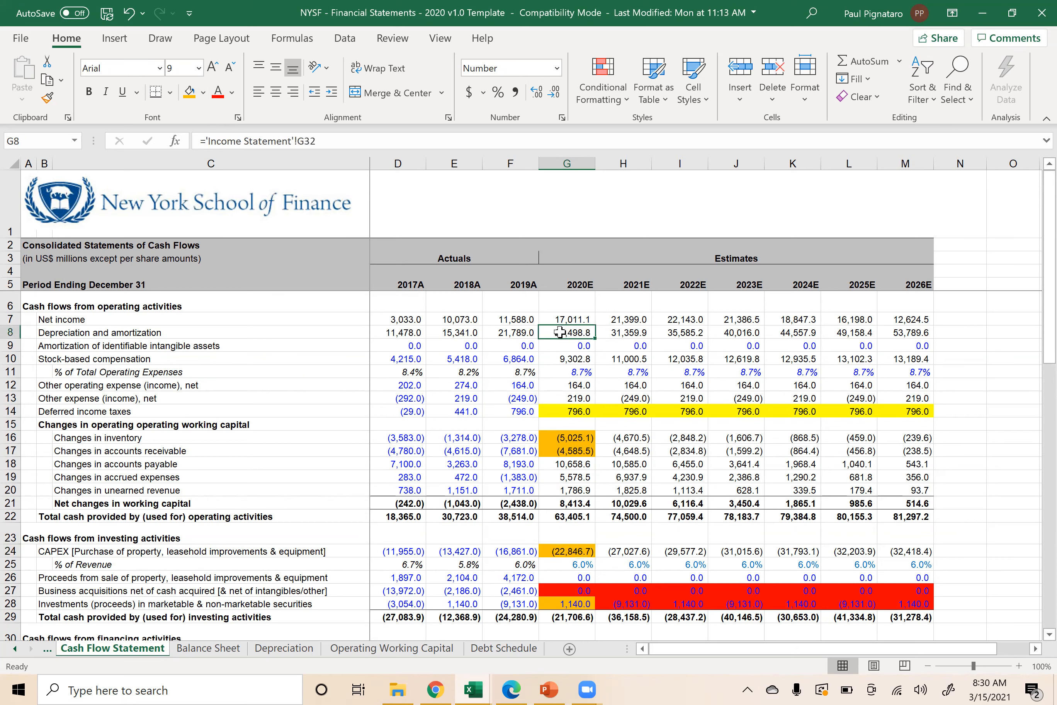
{"action": "left_click", "coordinate": [188, 90]}
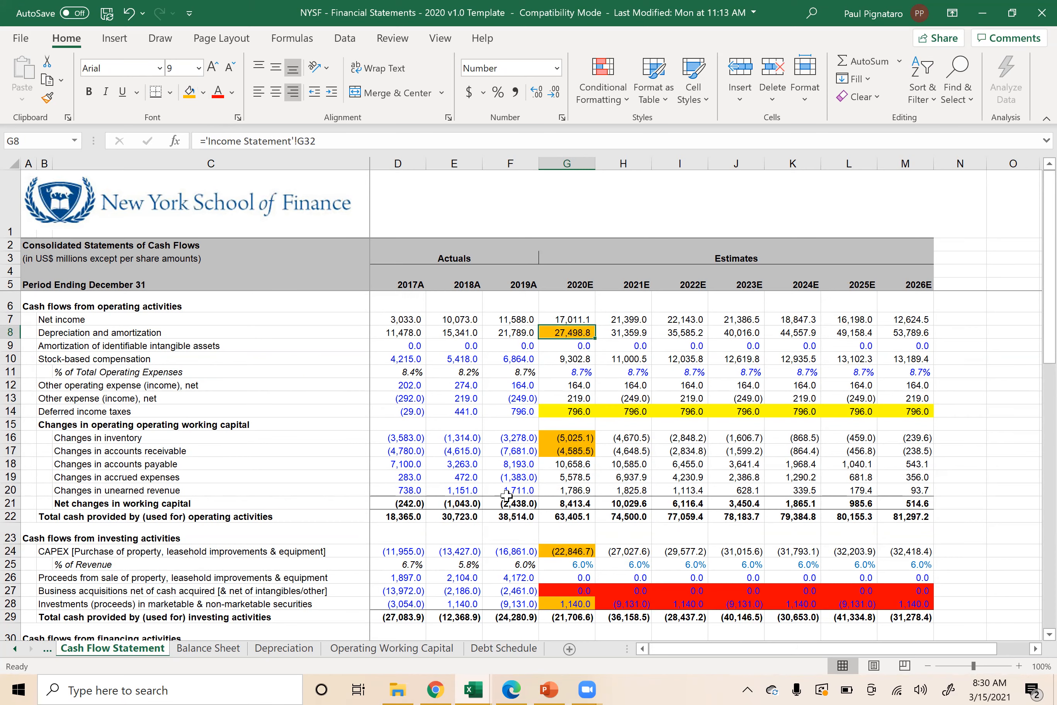
- Review the Cash Flow Statement for operating lease items and set 2020E operating leases on the Balance Sheet in G15 to =F15
{"action": "left_click", "coordinate": [221, 649]}
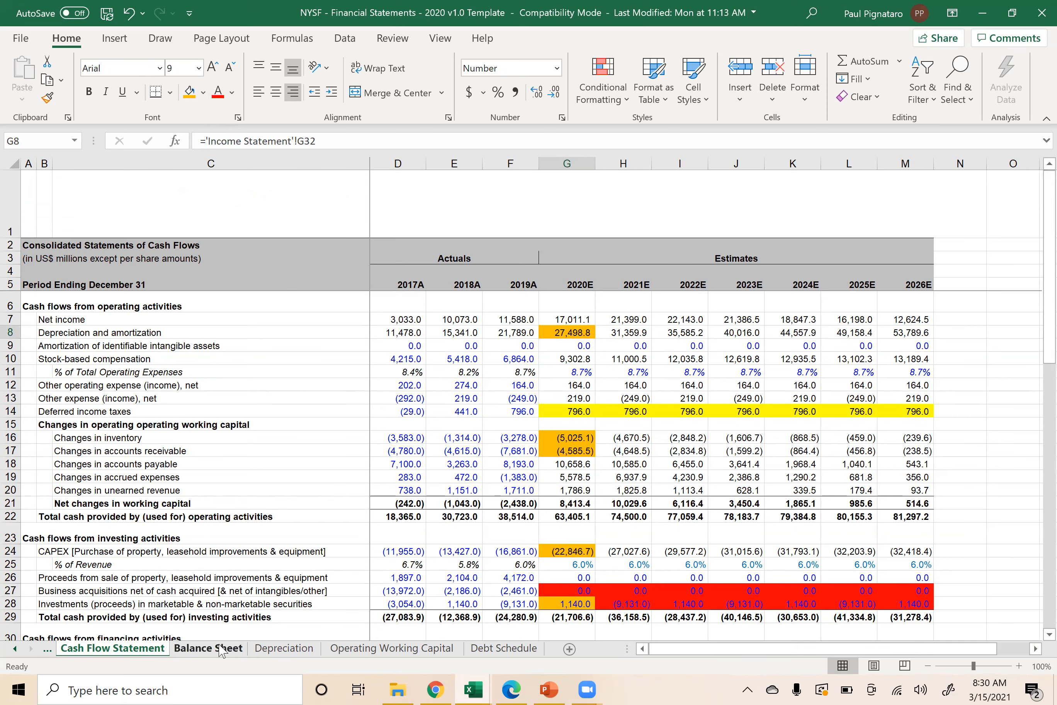
{"action": "left_click", "coordinate": [145, 647]}
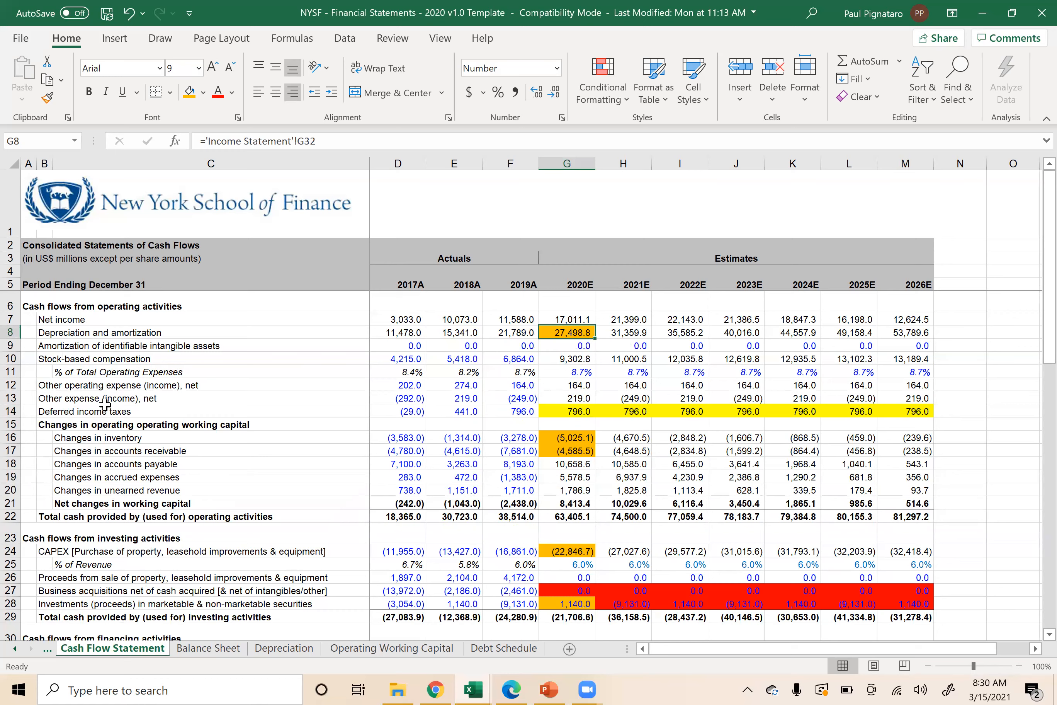
{"action": "scroll", "coordinate": [140, 512], "scroll_direction": "down", "scroll_amount": 2}
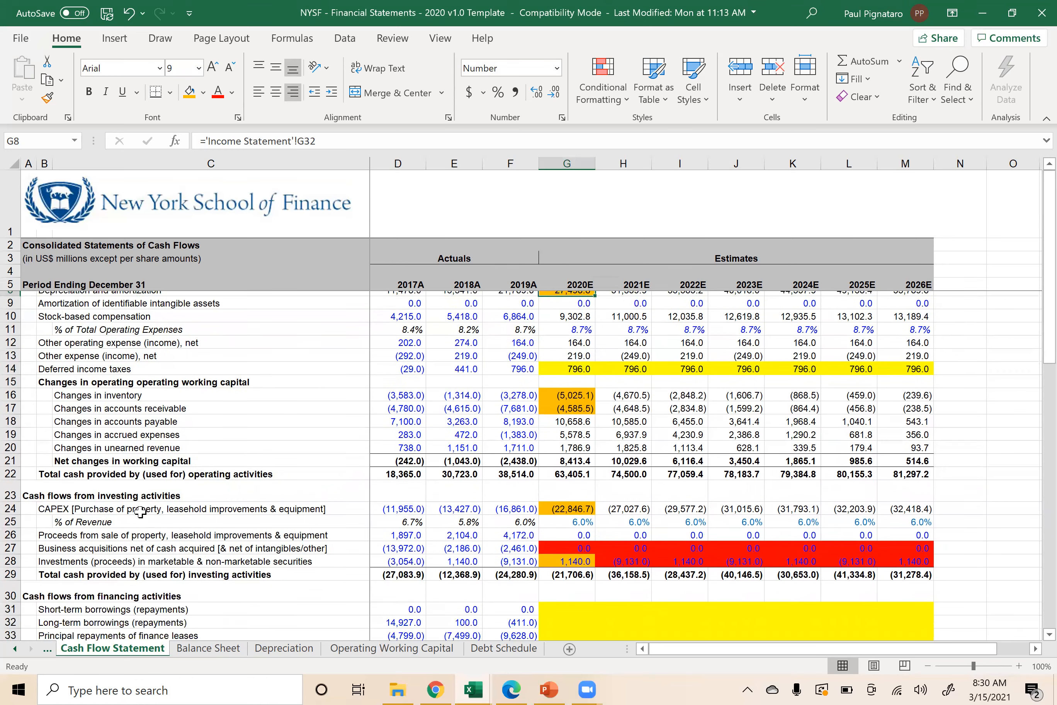
{"action": "scroll", "coordinate": [141, 562], "scroll_direction": "down", "scroll_amount": 4}
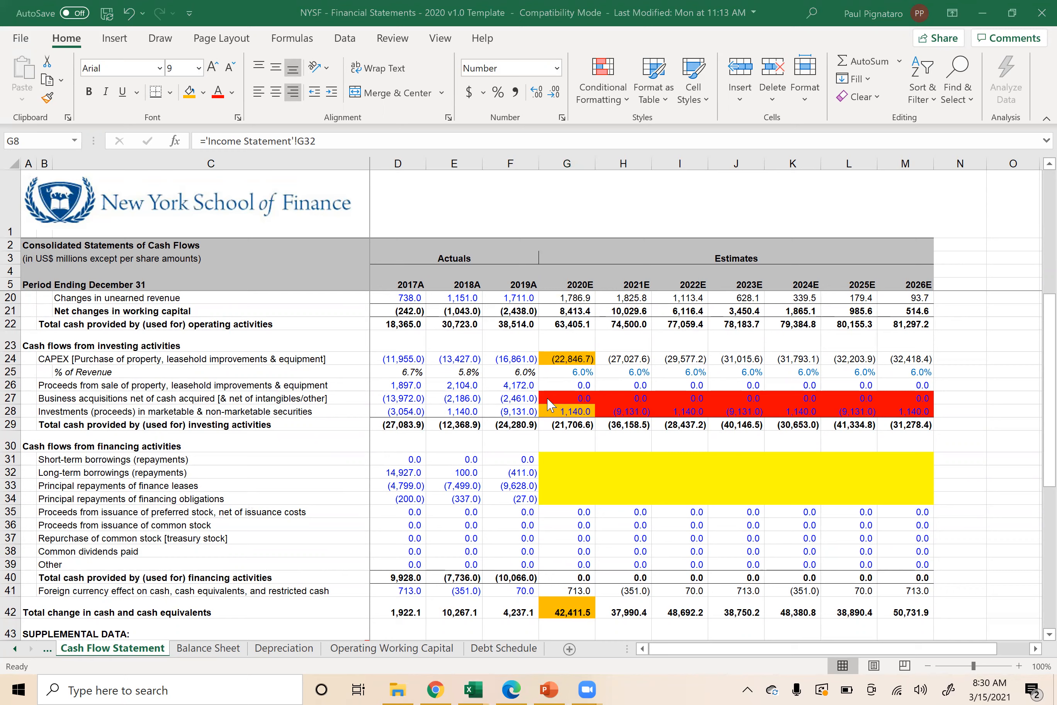
{"action": "left_click", "coordinate": [187, 647]}
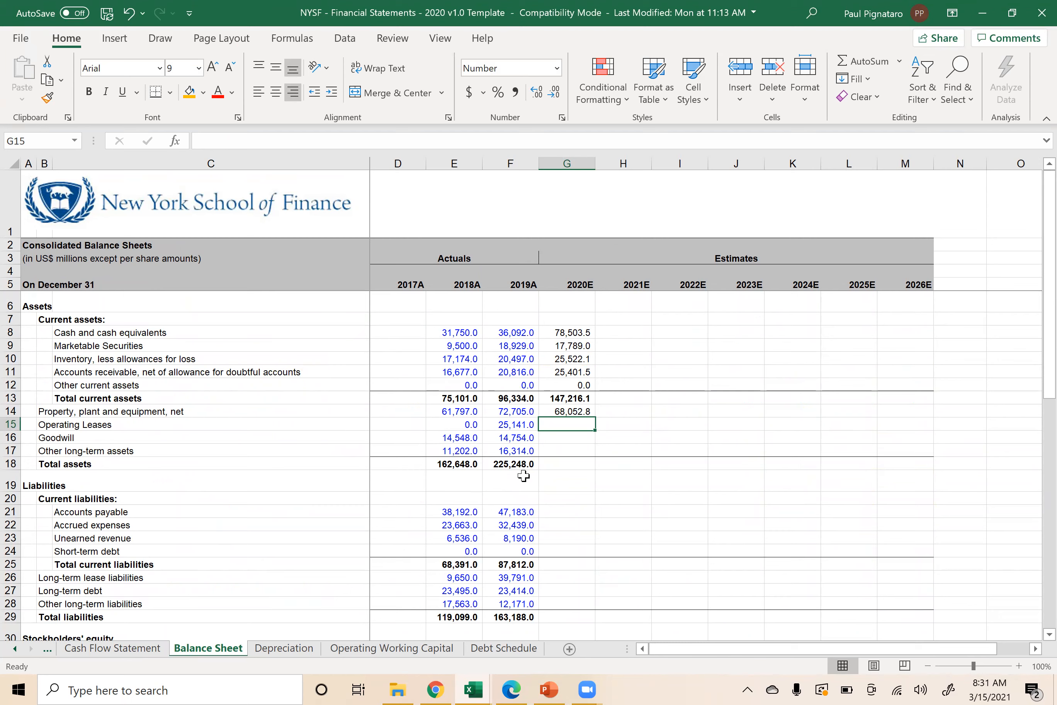
{"action": "type", "text": "0"}
{"action": "key", "text": "ctrl+Return"}
{"action": "type", "text": "="}
{"action": "key", "text": "Left"}
{"action": "key", "text": "Return"}
{"action": "key", "text": "Up"}
{"action": "key", "text": "Down"}
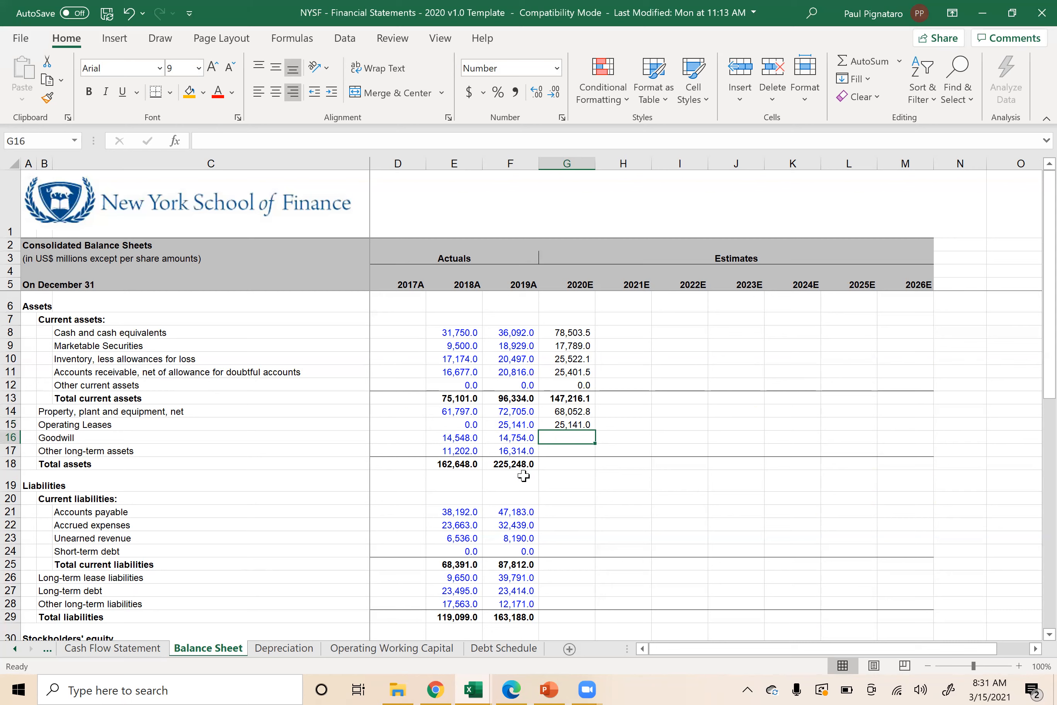
- Check the Cash Flow Statement's investing items and set 2020E goodwill on the Balance Sheet in G16 to =F16
{"action": "left_click", "coordinate": [111, 649]}
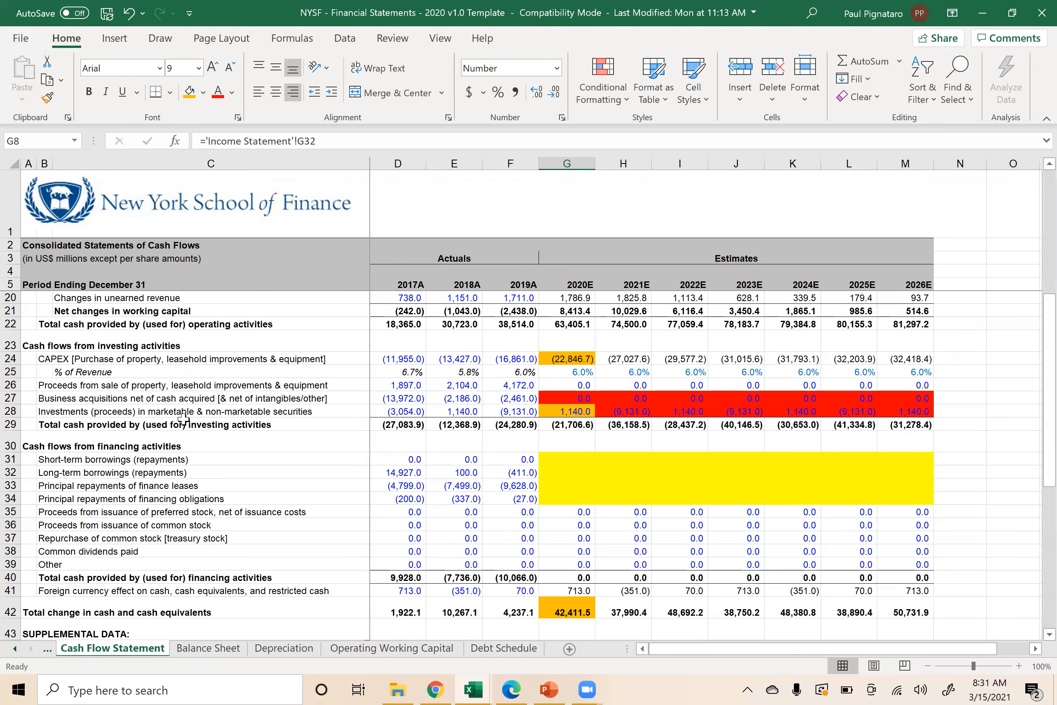
{"action": "left_click", "coordinate": [213, 651]}
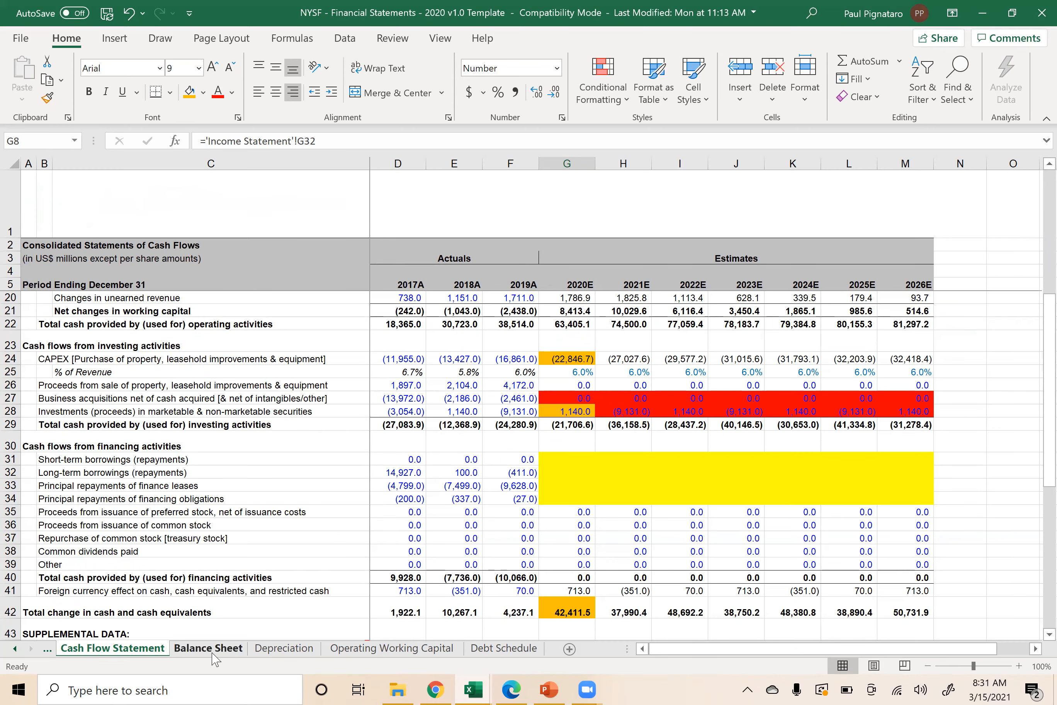
{"action": "type", "text": "="}
{"action": "key", "text": "Left"}
{"action": "key", "text": "Return"}
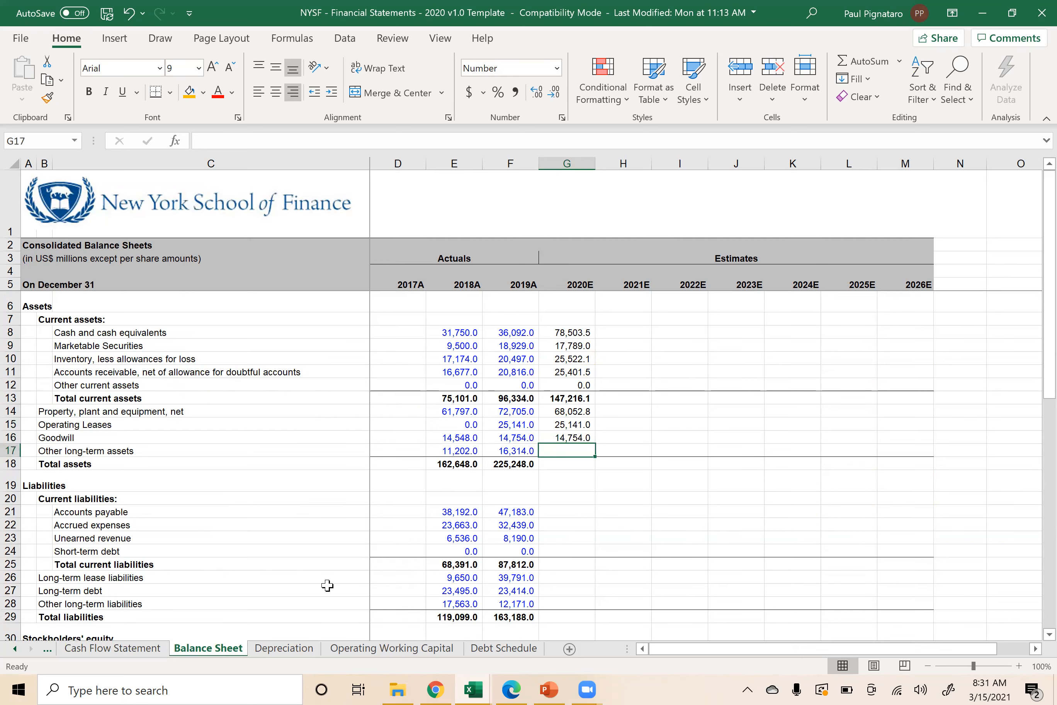
- Check the Cash Flow Statement for long-term asset items and set 2020E other long-term assets on the Balance Sheet in G17 to =F17
{"action": "left_click", "coordinate": [110, 653]}
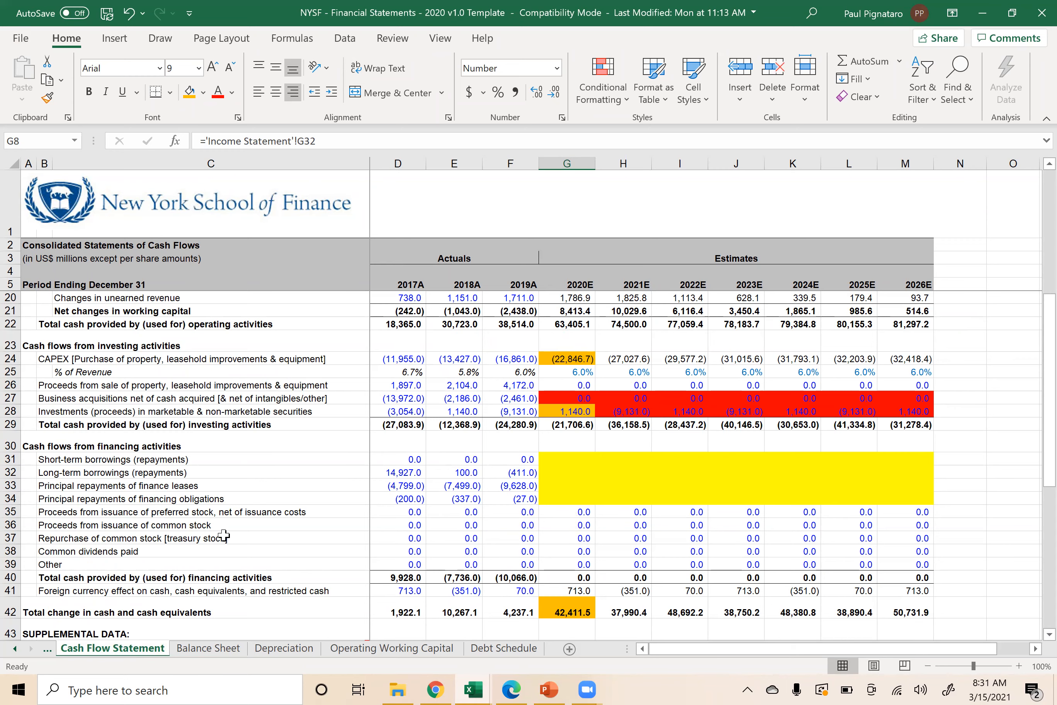
{"action": "left_click", "coordinate": [223, 649]}
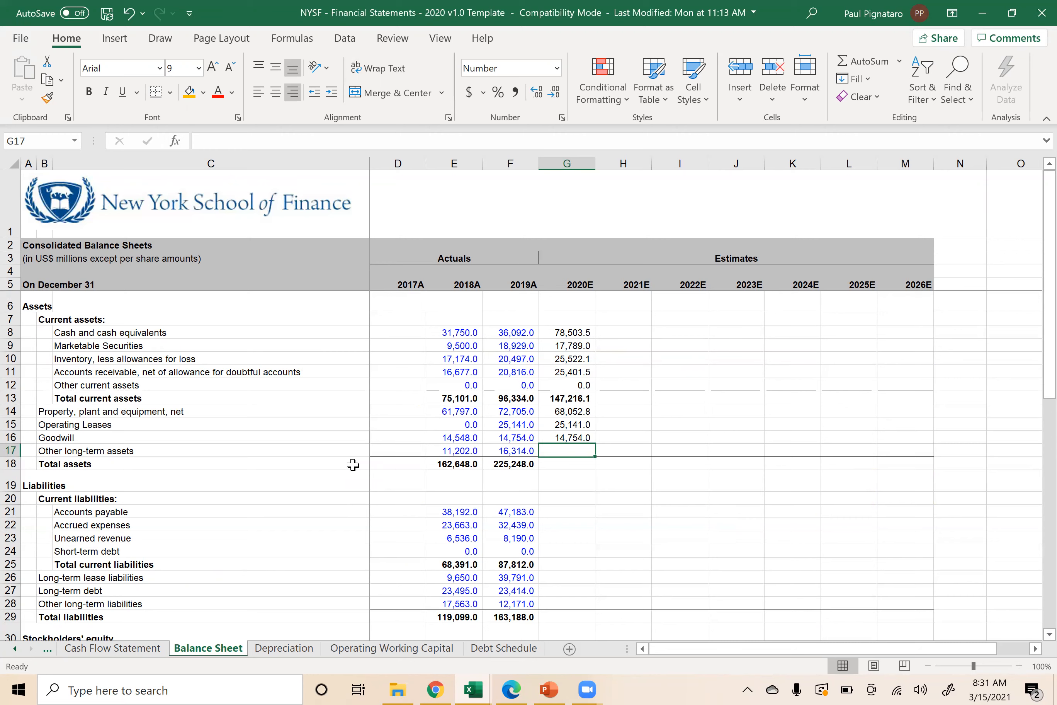
{"action": "type", "text": "="}
{"action": "key", "text": "Left"}
{"action": "key", "text": "Return"}
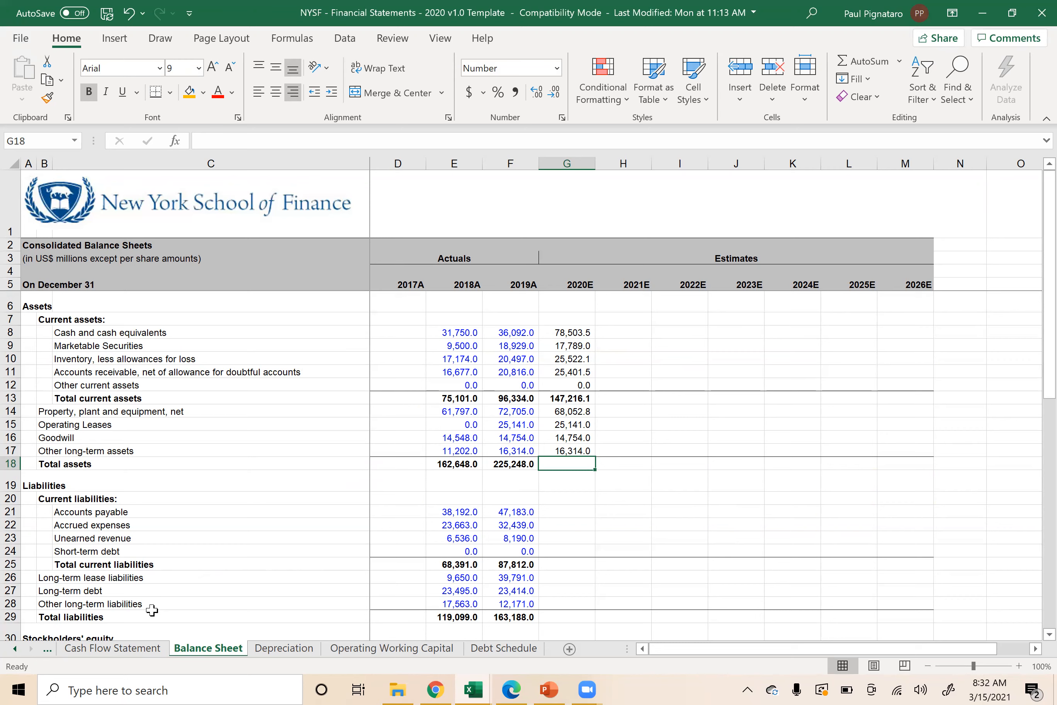
- Copy the 2019A total assets sum formula from F18 across to the 2020E cell G18 on the Balance Sheet
{"action": "left_click", "coordinate": [114, 648]}
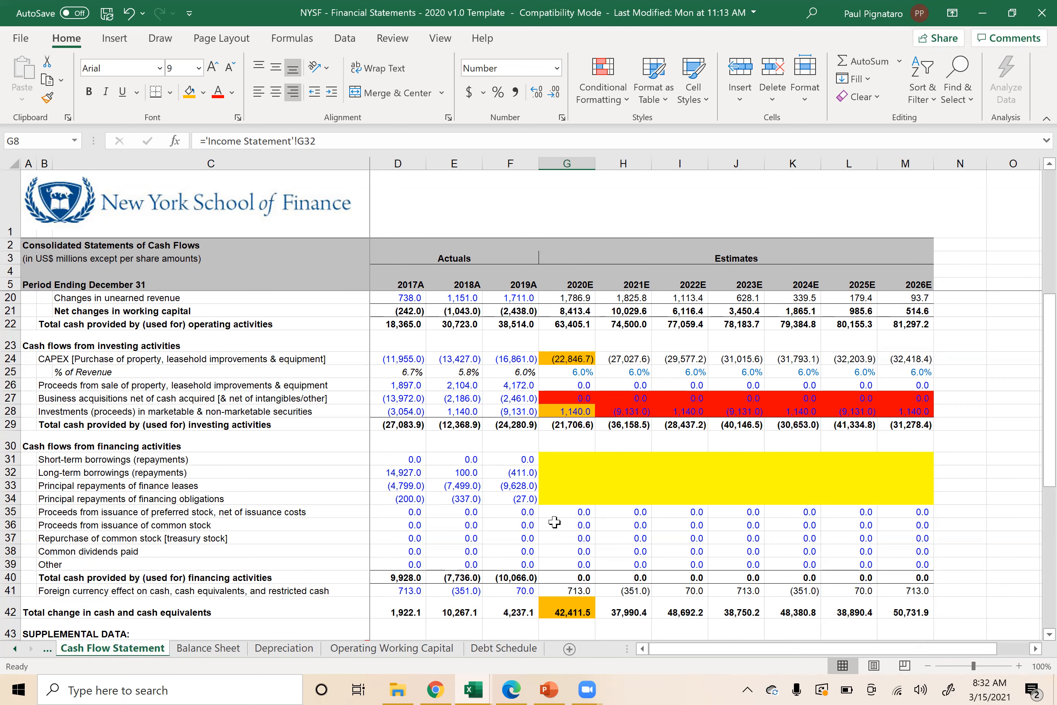
{"action": "left_click", "coordinate": [209, 649]}
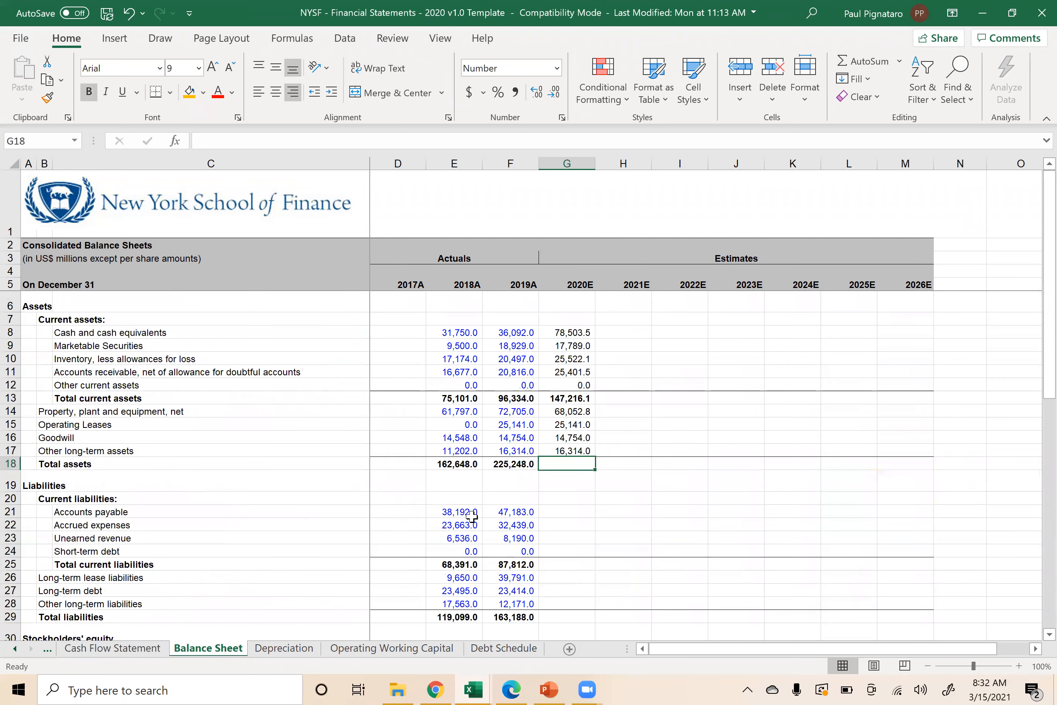
{"action": "key", "text": "Left"}
{"action": "key", "text": "shift+Right"}
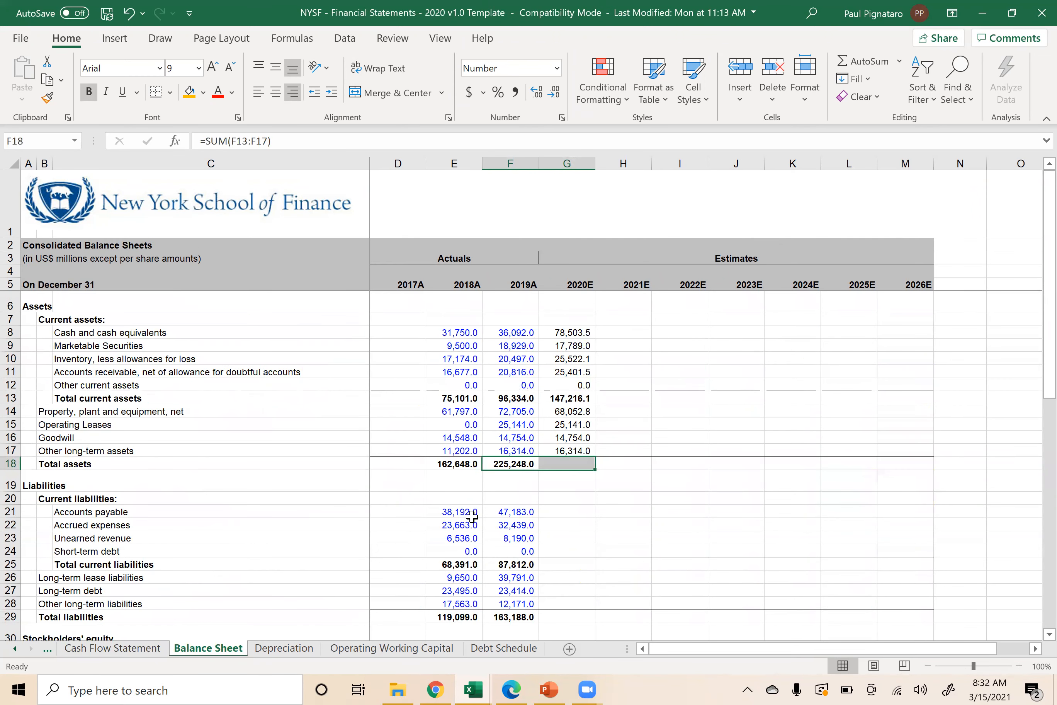
{"action": "key", "text": "ctrl+r"}
{"action": "key", "text": "Up"}
{"action": "key", "text": "Left"}
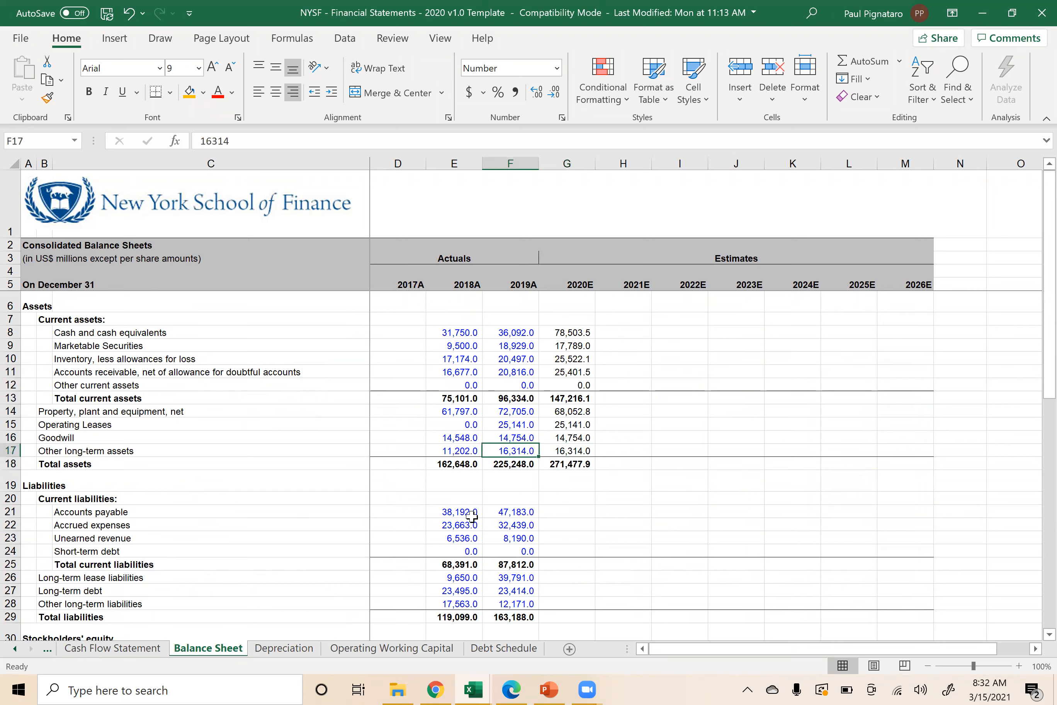
- Select 2020E accounts payable cell G21, examine the changes in accounts payable formula in G18 on the Cash Flow Statement, and return to the Balance Sheet
{"action": "key", "text": "Right"}
{"action": "key", "text": "Down"}
{"action": "key", "text": "Down"}
{"action": "key", "text": "Down"}
{"action": "key", "text": "Down"}
{"action": "key", "text": "Down"}
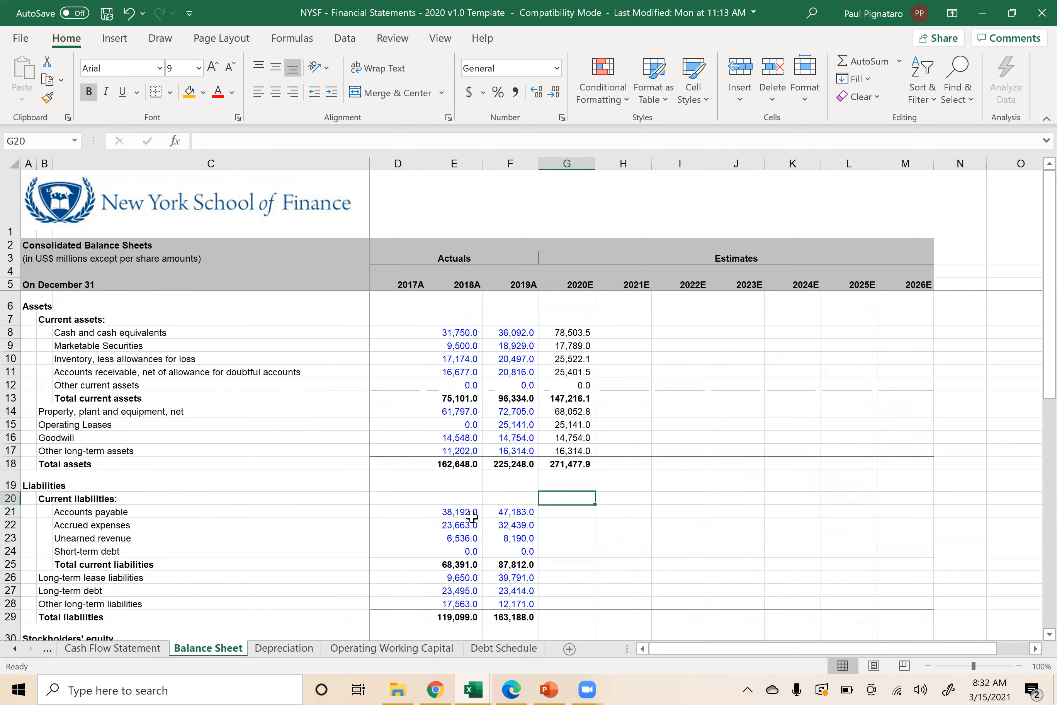
{"action": "key", "text": "Up"}
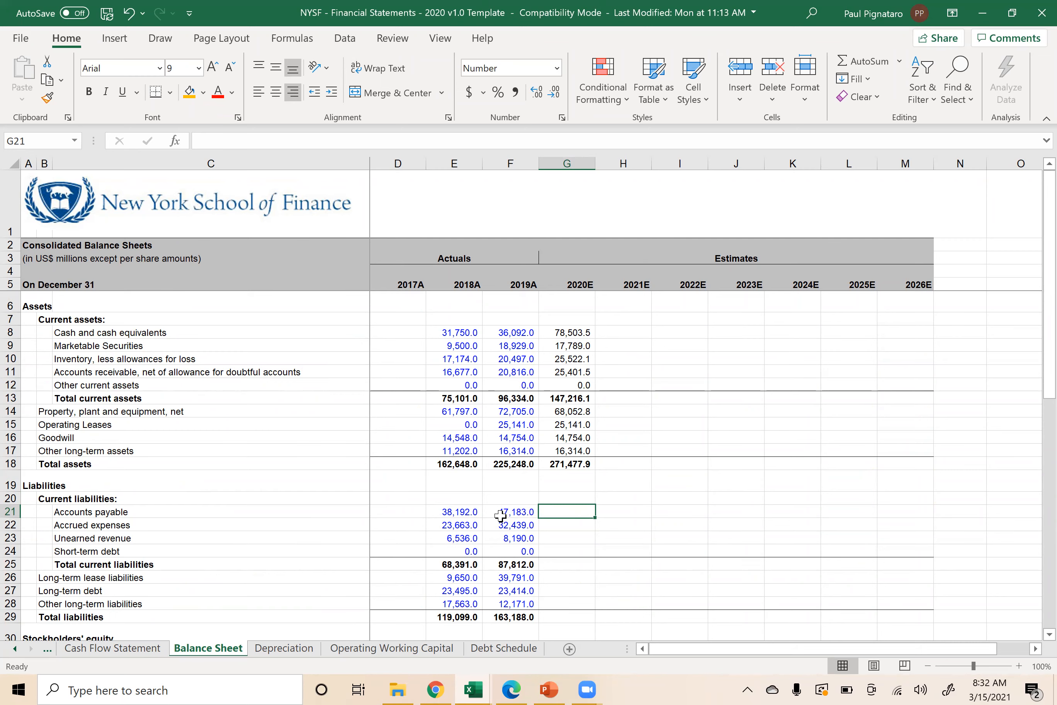
{"action": "left_click", "coordinate": [105, 651]}
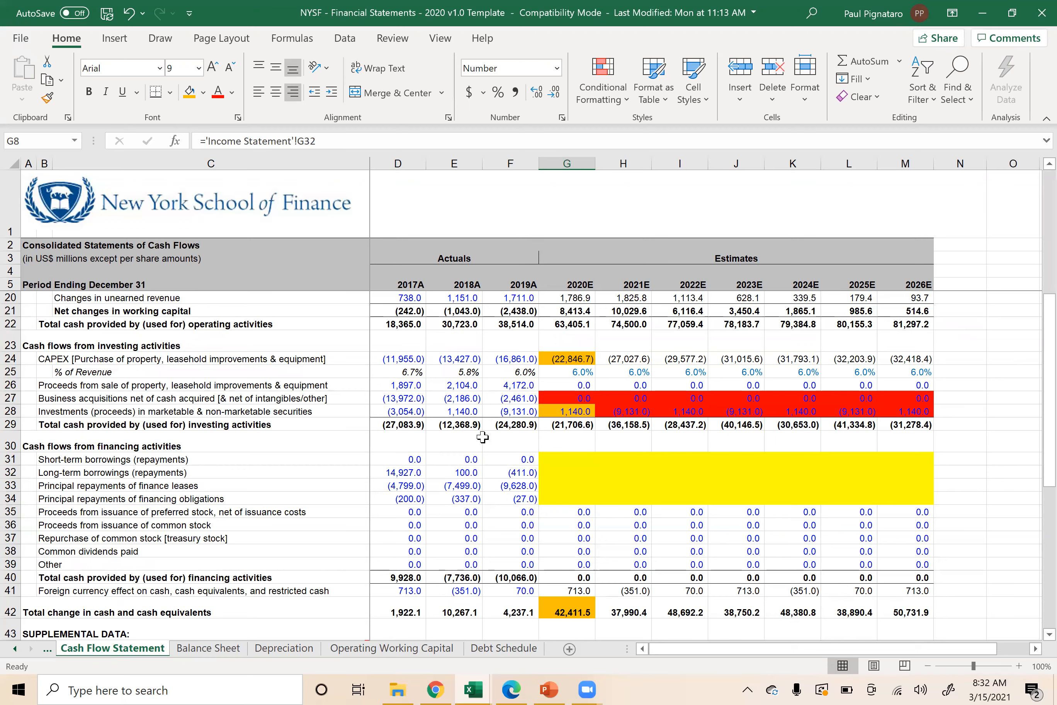
{"action": "scroll", "coordinate": [483, 437], "scroll_direction": "up", "scroll_amount": 3}
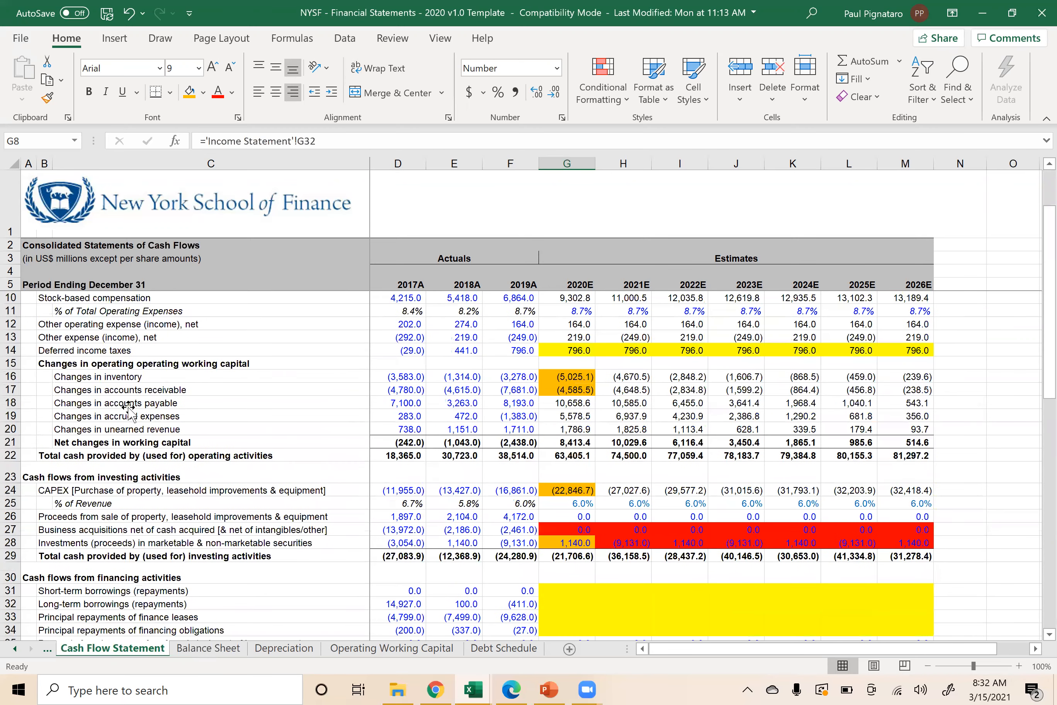
{"action": "left_click", "coordinate": [129, 403]}
{"action": "left_click", "coordinate": [564, 404]}
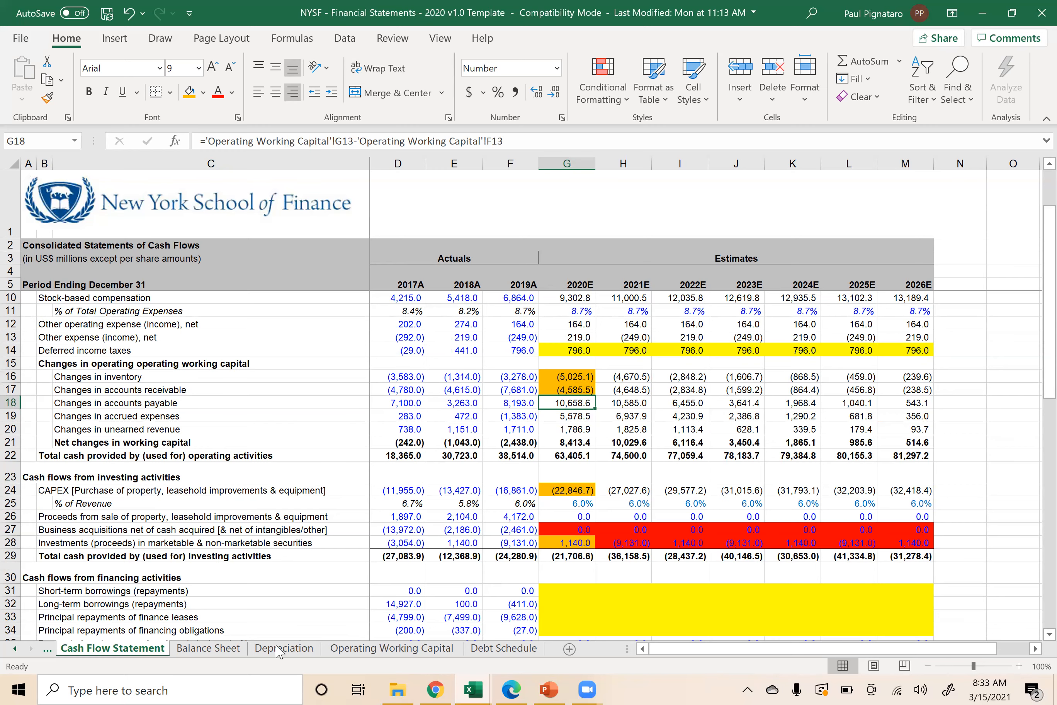
{"action": "left_click", "coordinate": [207, 648]}
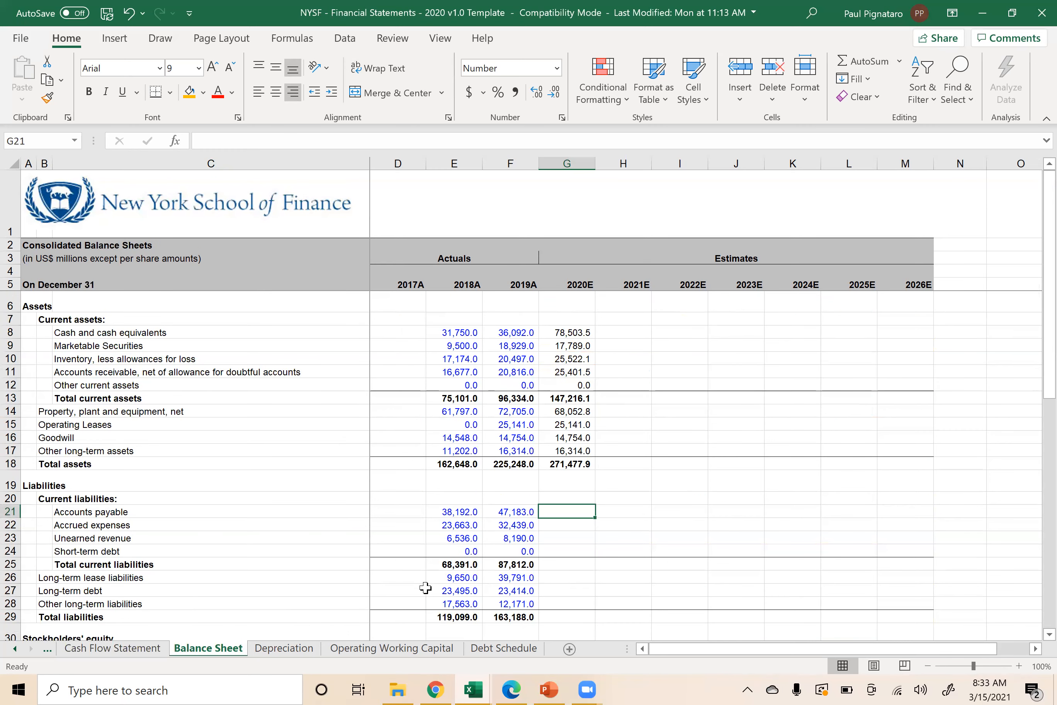
- Project 2020E accounts payable in G21 with the formula =F21+'Cash Flow Statement'!G18
{"action": "type", "text": "="}
{"action": "key", "text": "Left"}
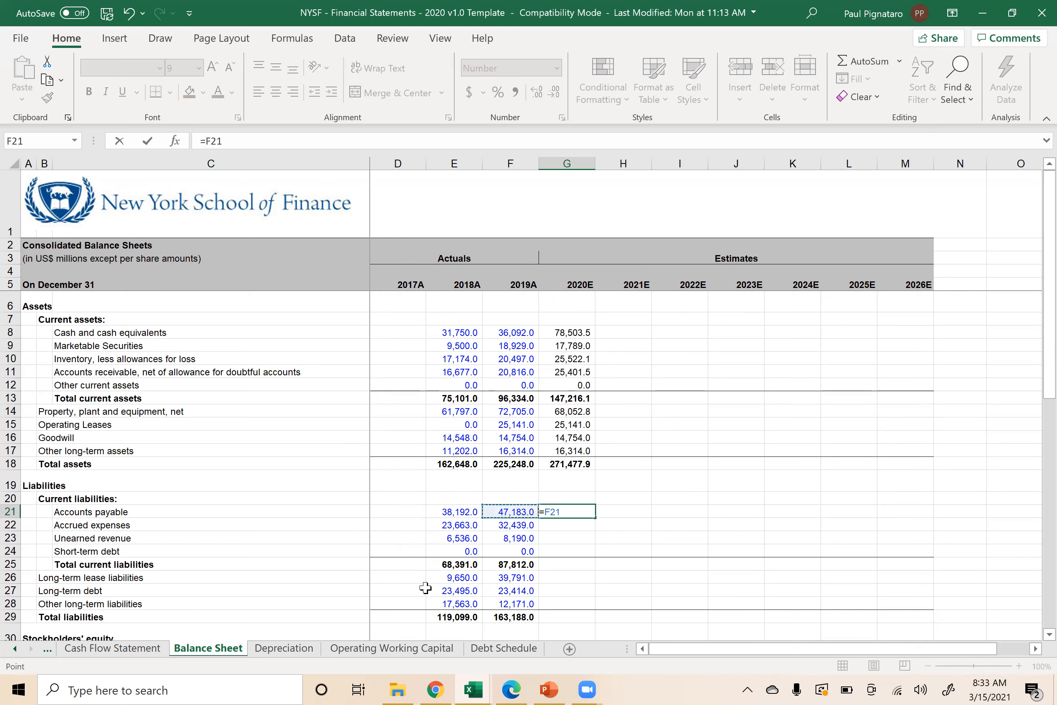
{"action": "type", "text": "+"}
{"action": "left_click", "coordinate": [112, 647]}
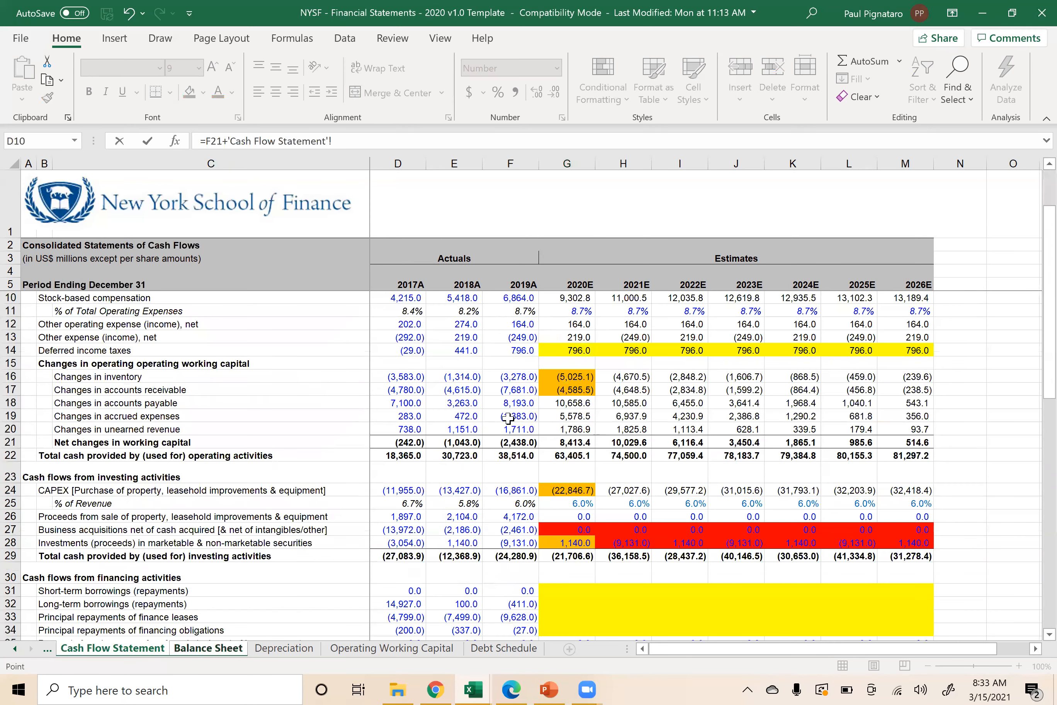
{"action": "left_click", "coordinate": [557, 400]}
{"action": "key", "text": "Return"}
{"action": "key", "text": "Up"}
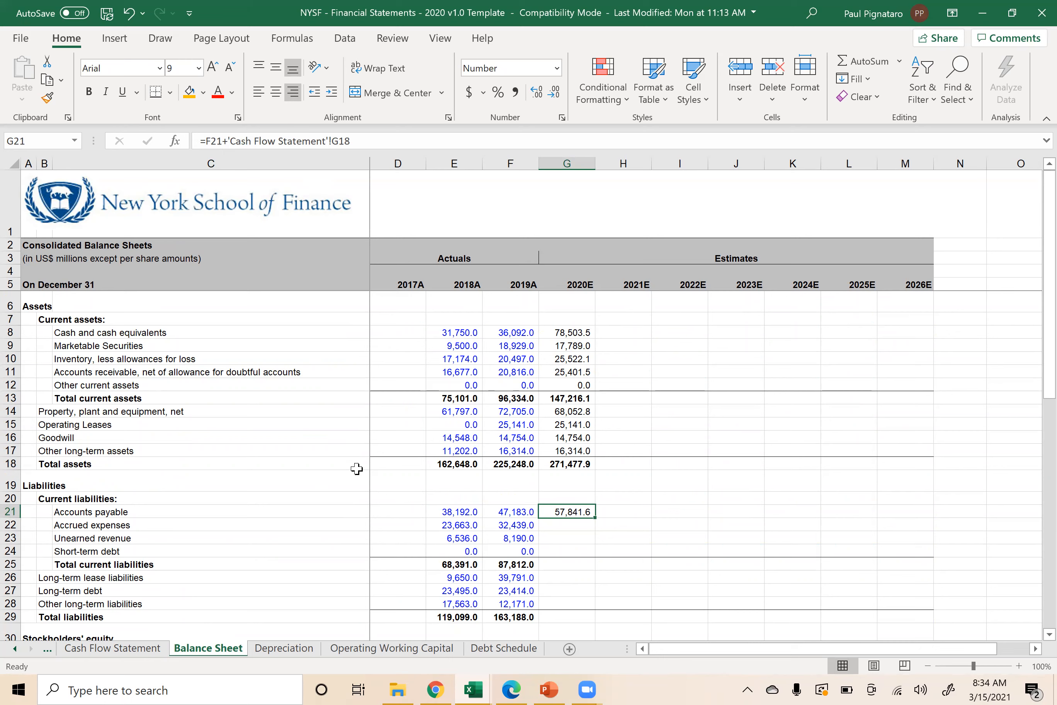
- Project 2020E accrued expenses in G22 on the Balance Sheet with the formula =F22+'Cash Flow Statement'!G19
{"action": "key", "text": "Down"}
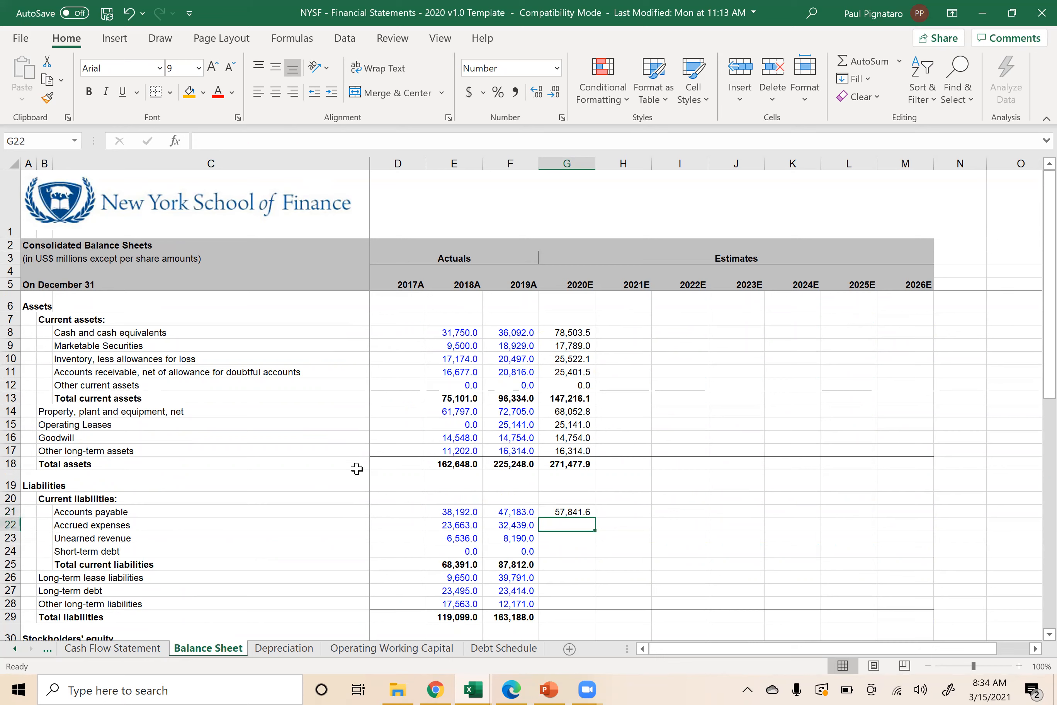
{"action": "type", "text": "="}
{"action": "key", "text": "Left"}
{"action": "type", "text": "+"}
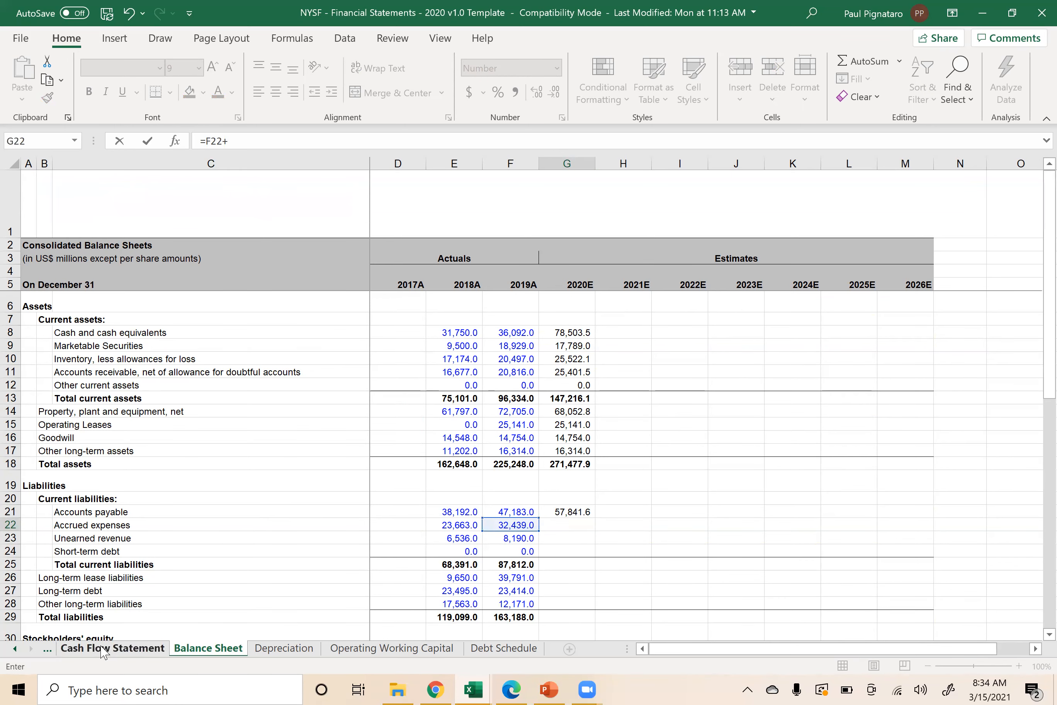
{"action": "left_click", "coordinate": [104, 649]}
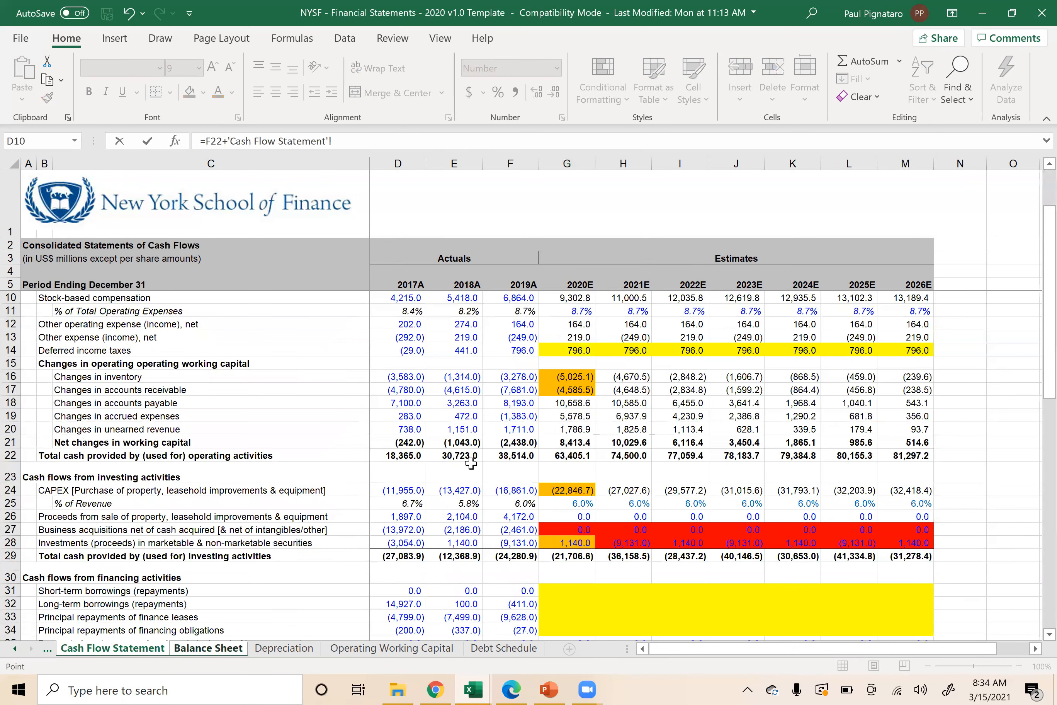
{"action": "left_click", "coordinate": [556, 414]}
{"action": "key", "text": "Return"}
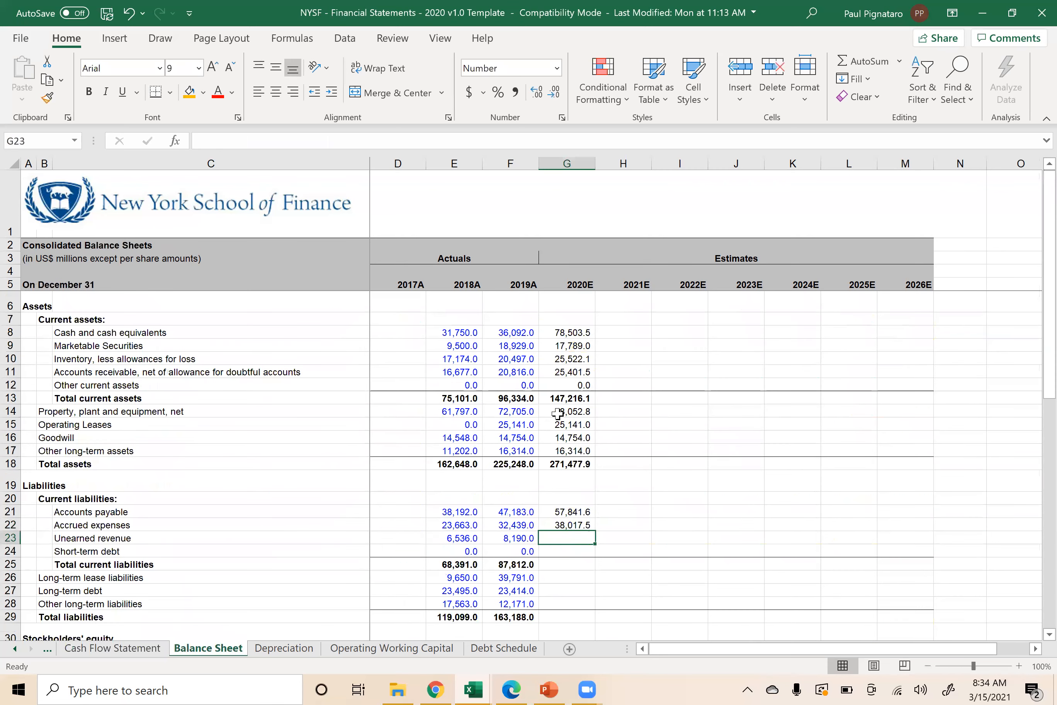
- Project 2020E unearned revenue in G23 with the formula =F23+'Cash Flow Statement'!G20
{"action": "type", "text": "="}
{"action": "key", "text": "Left"}
{"action": "type", "text": "+"}
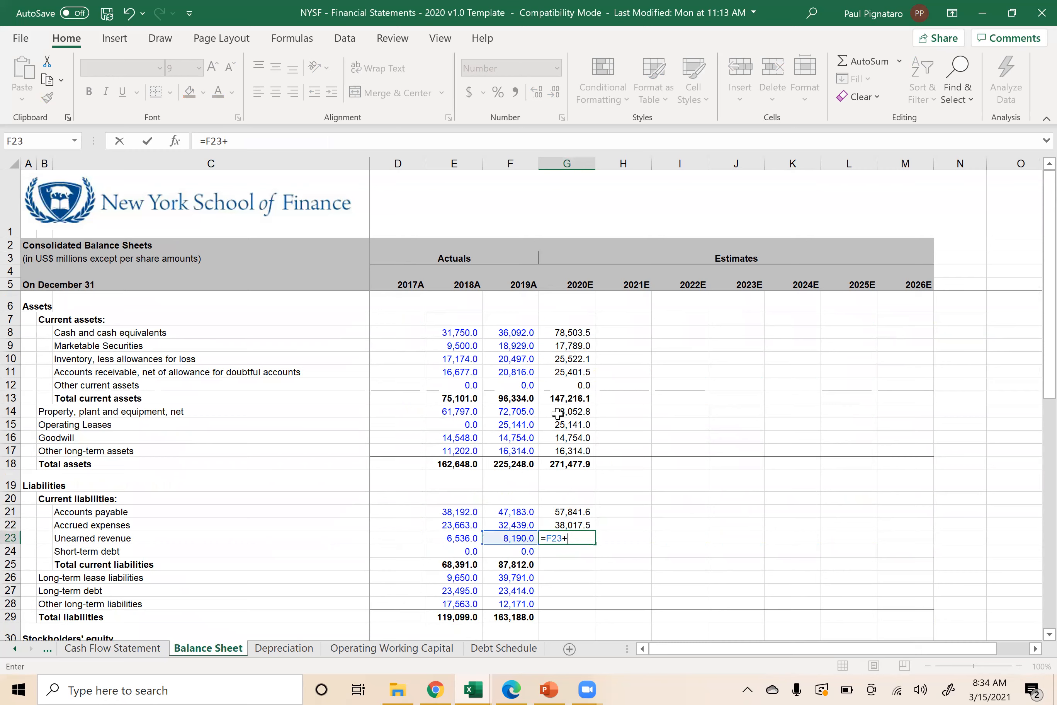
{"action": "left_click", "coordinate": [127, 650]}
{"action": "left_click", "coordinate": [567, 429]}
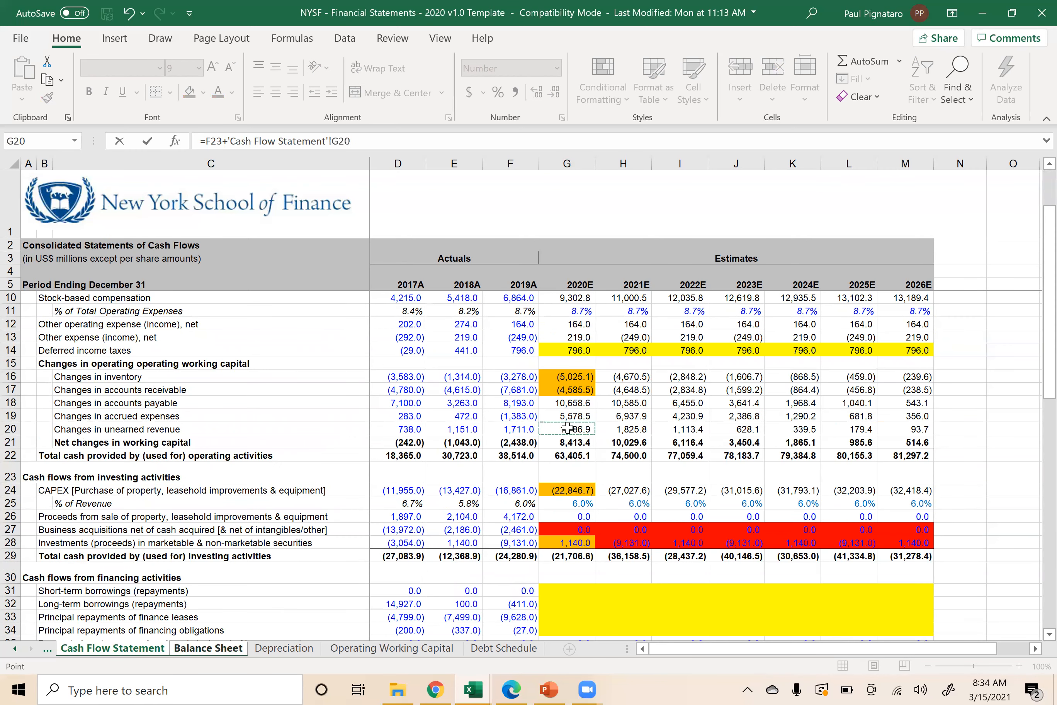
{"action": "key", "text": "Return"}
{"action": "key", "text": "Up"}
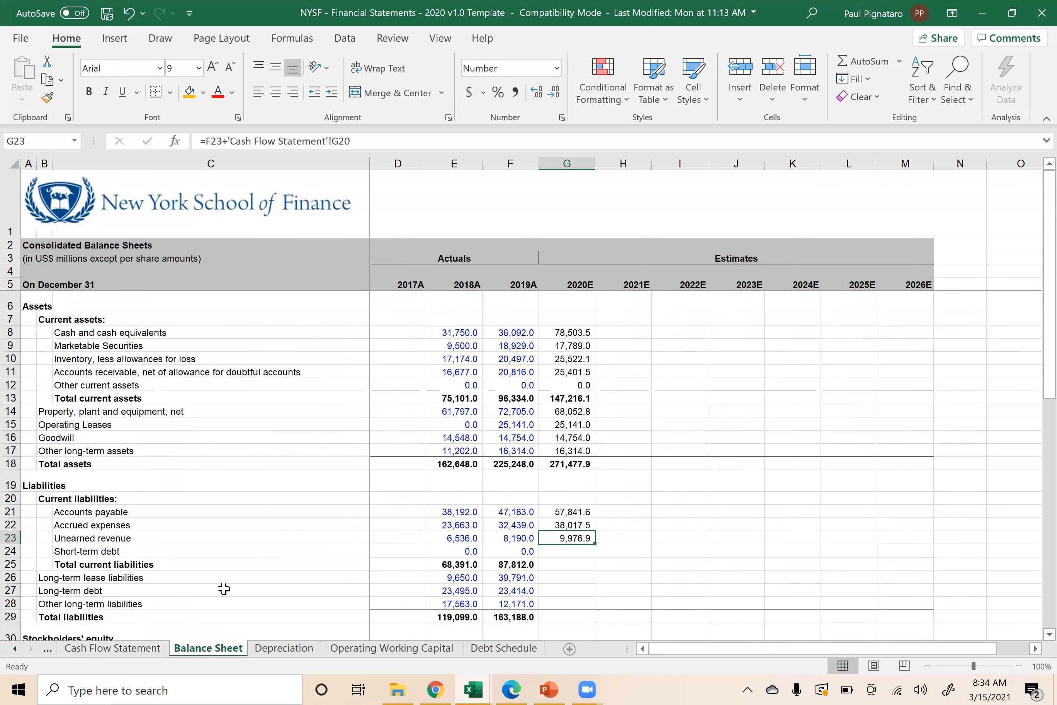
- Fill the 2020E changes in accounts payable, accrued expenses and unearned revenue (G18:G20) on the Cash Flow Statement orange, and return to the Balance Sheet
{"action": "left_click", "coordinate": [135, 653]}
{"action": "left_click_drag", "start_coordinate": [566, 403], "coordinate": [567, 429]}
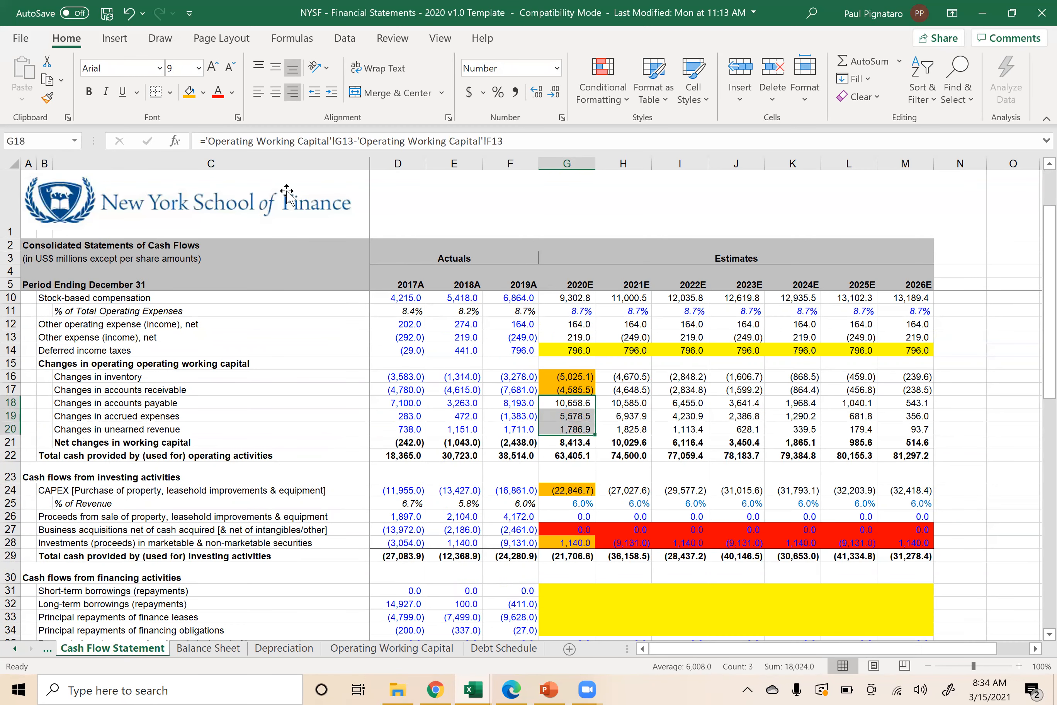
{"action": "left_click", "coordinate": [188, 90]}
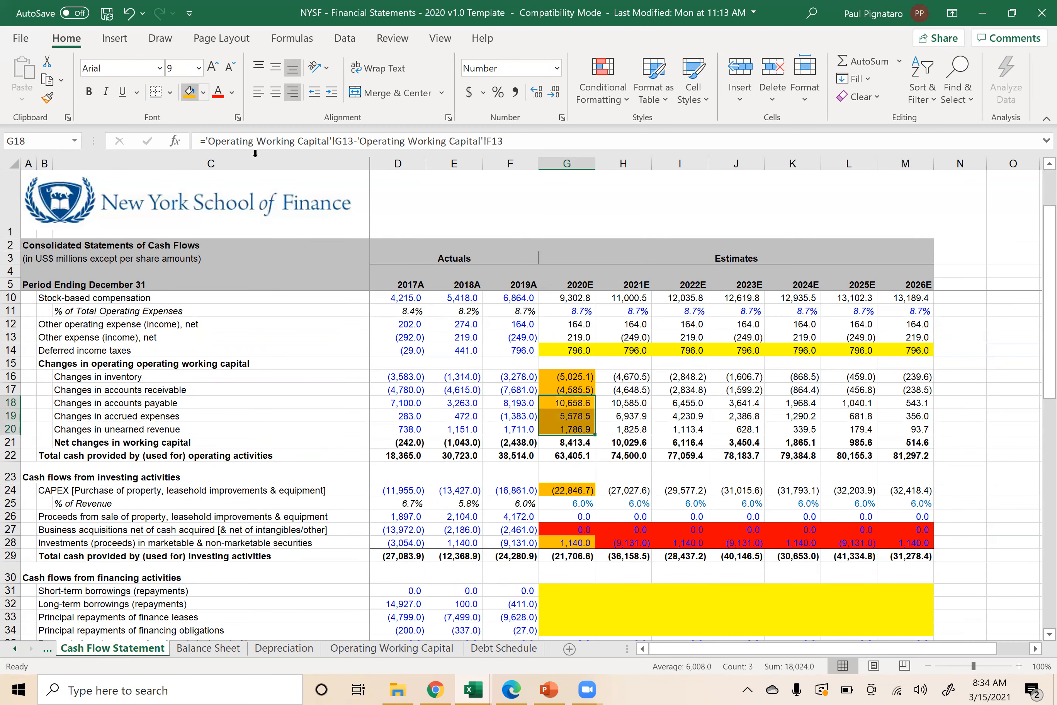
{"action": "left_click", "coordinate": [208, 648]}
- Set 2020E short-term debt in G24 on the Balance Sheet to =F24
{"action": "key", "text": "Down"}
{"action": "key", "text": "Left"}
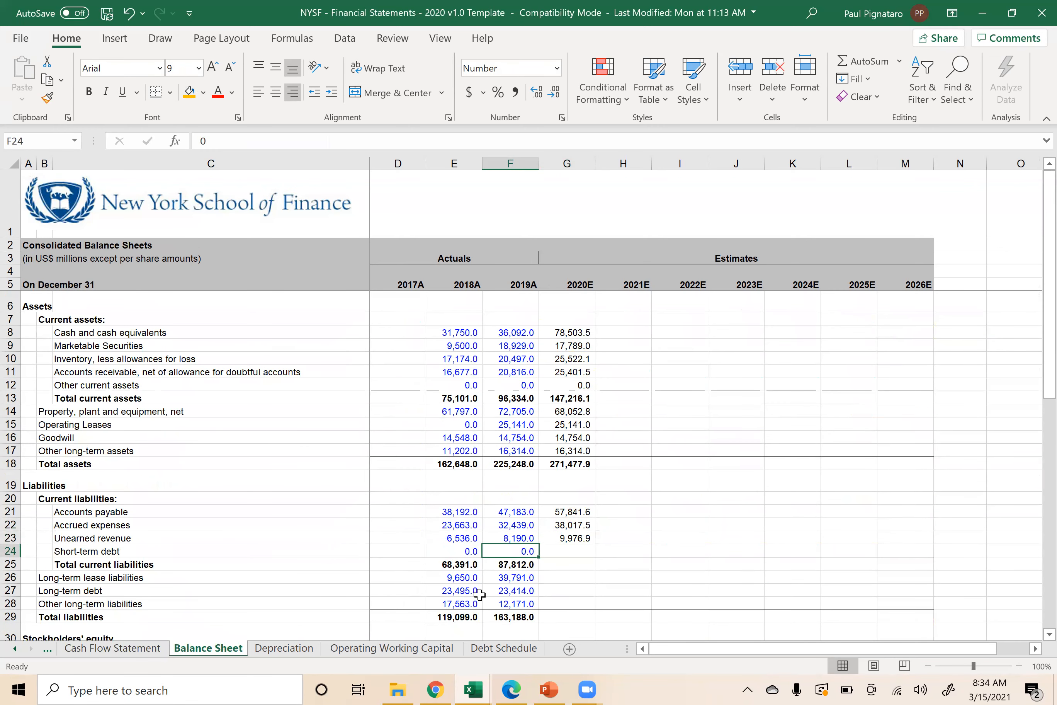
{"action": "key", "text": "Right"}
{"action": "type", "text": "="}
{"action": "key", "text": "Left"}
{"action": "key", "text": "Return"}
- Copy the 2019A total current liabilities sum formula from F25 across to the 2020E cell G25
{"action": "key", "text": "Left"}
{"action": "key", "text": "shift+Right"}
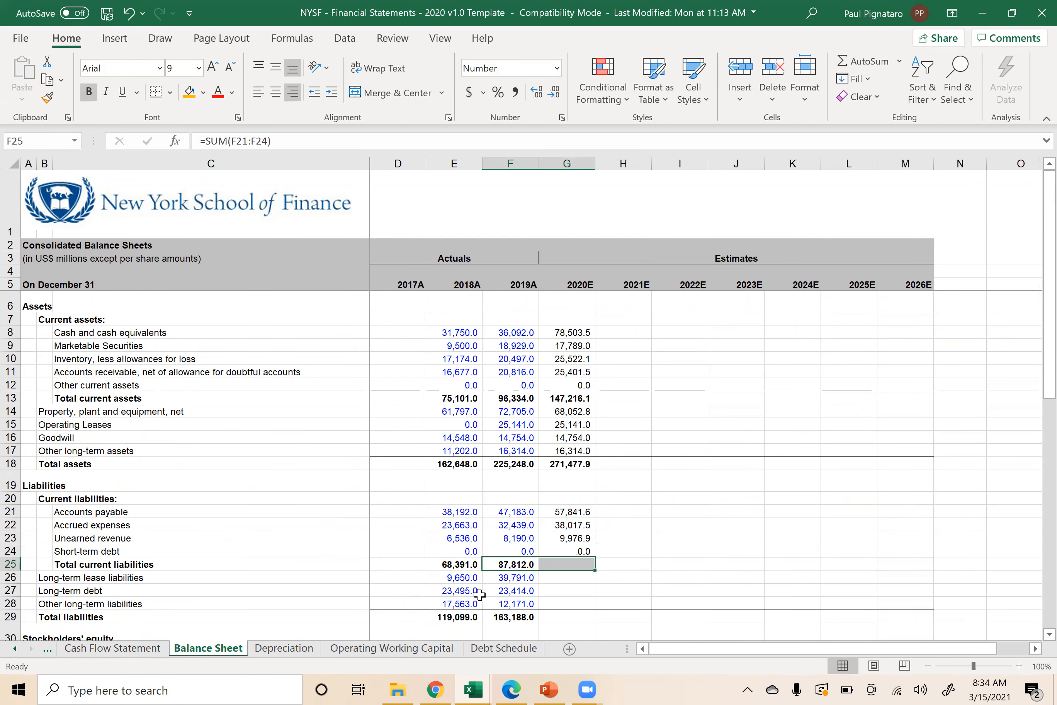
{"action": "key", "text": "ctrl+r"}
- Select 2020E long-term lease liabilities cell G26, examine the borrowing and finance lease repayment rows on the Cash Flow Statement, and return to the Balance Sheet
{"action": "key", "text": "Right"}
{"action": "key", "text": "Down"}
{"action": "key", "text": "Down"}
{"action": "key", "text": "Down"}
{"action": "key", "text": "Down"}
{"action": "key", "text": "Down"}
{"action": "key", "text": "Down"}
{"action": "key", "text": "Down"}
{"action": "key", "text": "Down"}
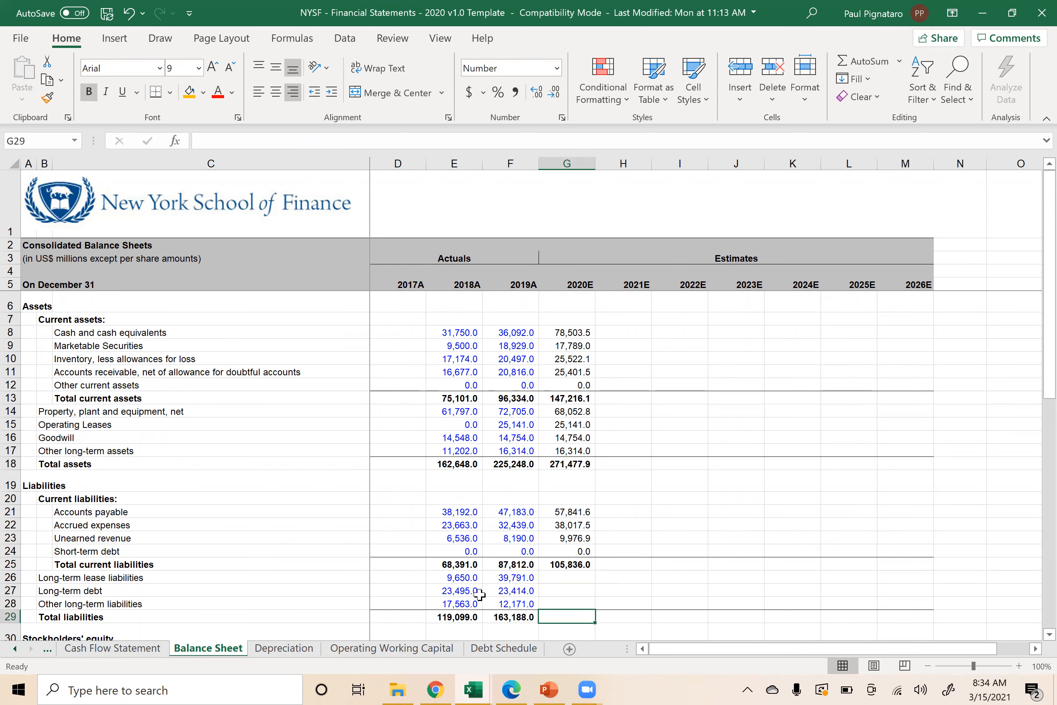
{"action": "key", "text": "Up"}
{"action": "key", "text": "Up"}
{"action": "key", "text": "Up"}
{"action": "key", "text": "Up"}
{"action": "key", "text": "Up"}
{"action": "key", "text": "Up"}
{"action": "key", "text": "Up"}
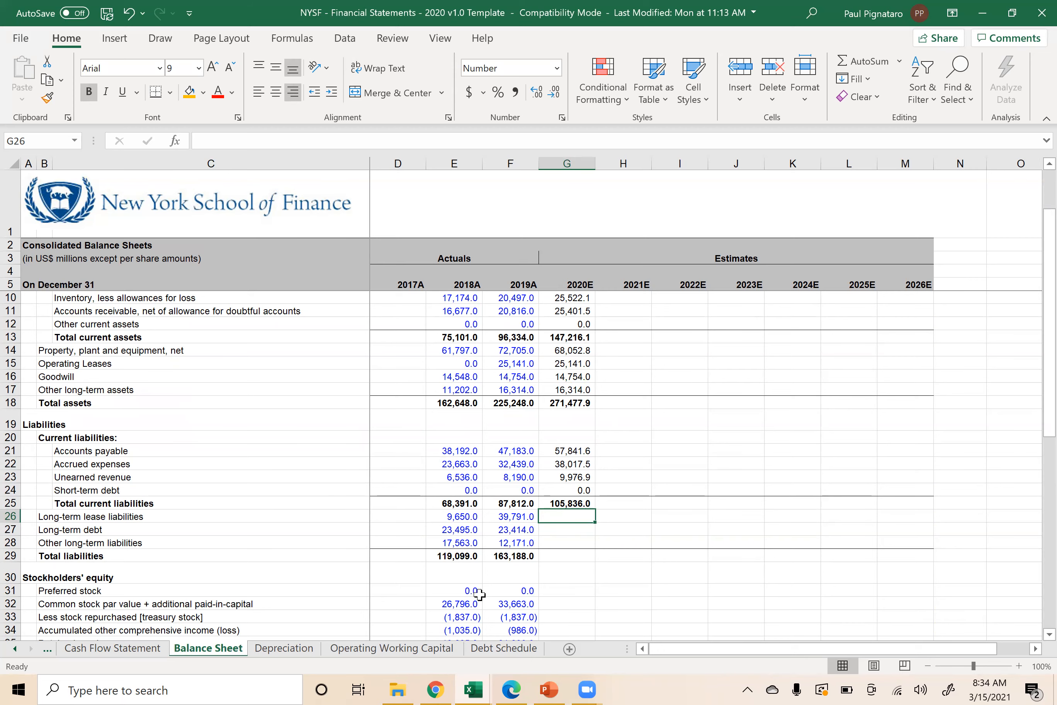
{"action": "left_click", "coordinate": [131, 651]}
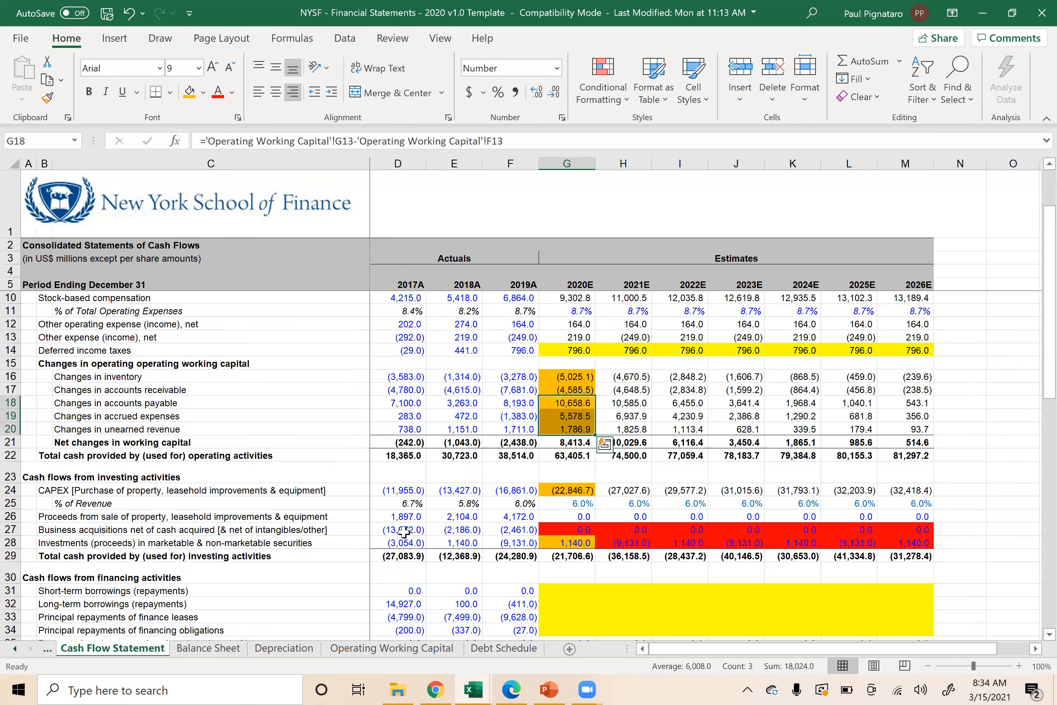
{"action": "scroll", "coordinate": [195, 449], "scroll_direction": "down", "scroll_amount": 4}
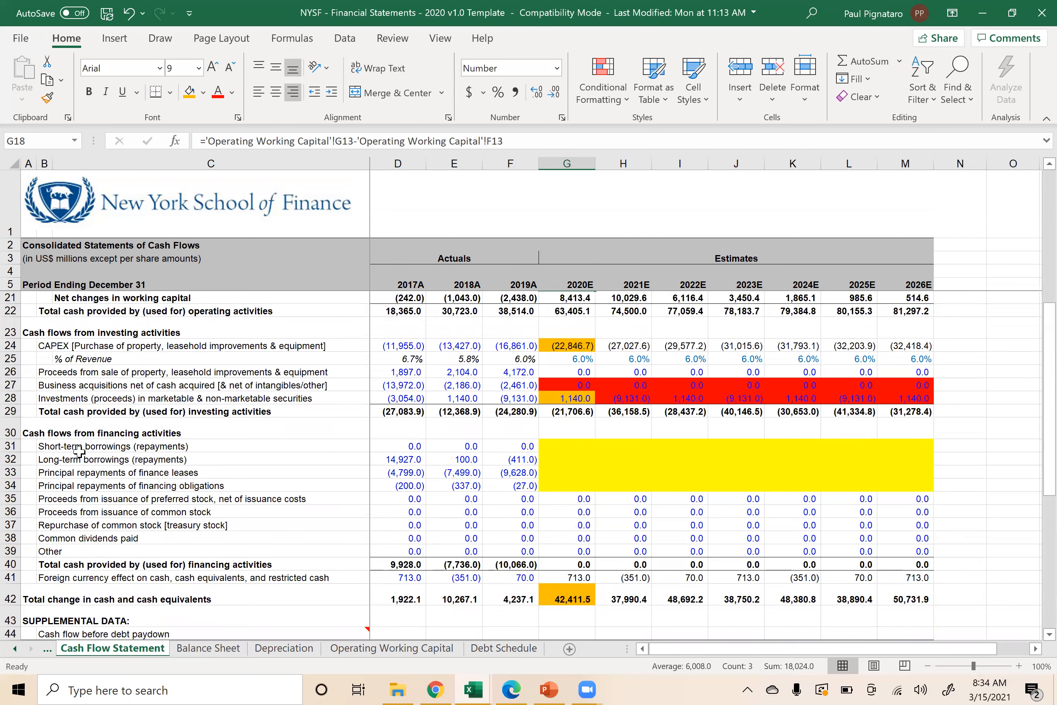
{"action": "left_click", "coordinate": [44, 473]}
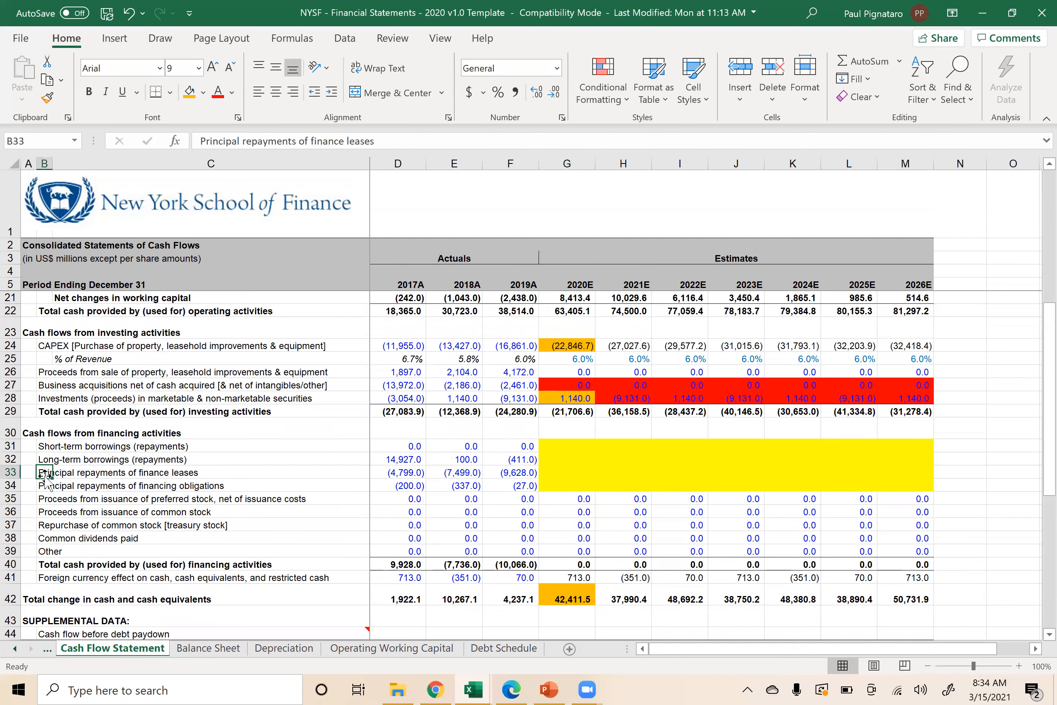
{"action": "left_click", "coordinate": [159, 472]}
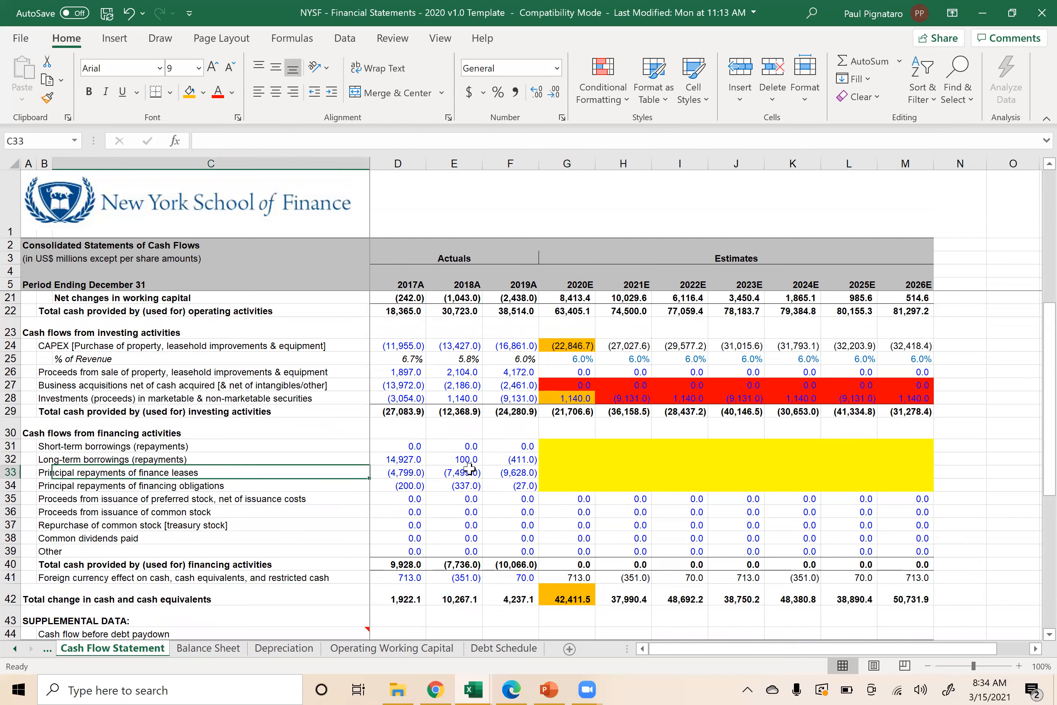
{"action": "left_click", "coordinate": [569, 473]}
{"action": "left_click_drag", "start_coordinate": [568, 444], "coordinate": [901, 483]}
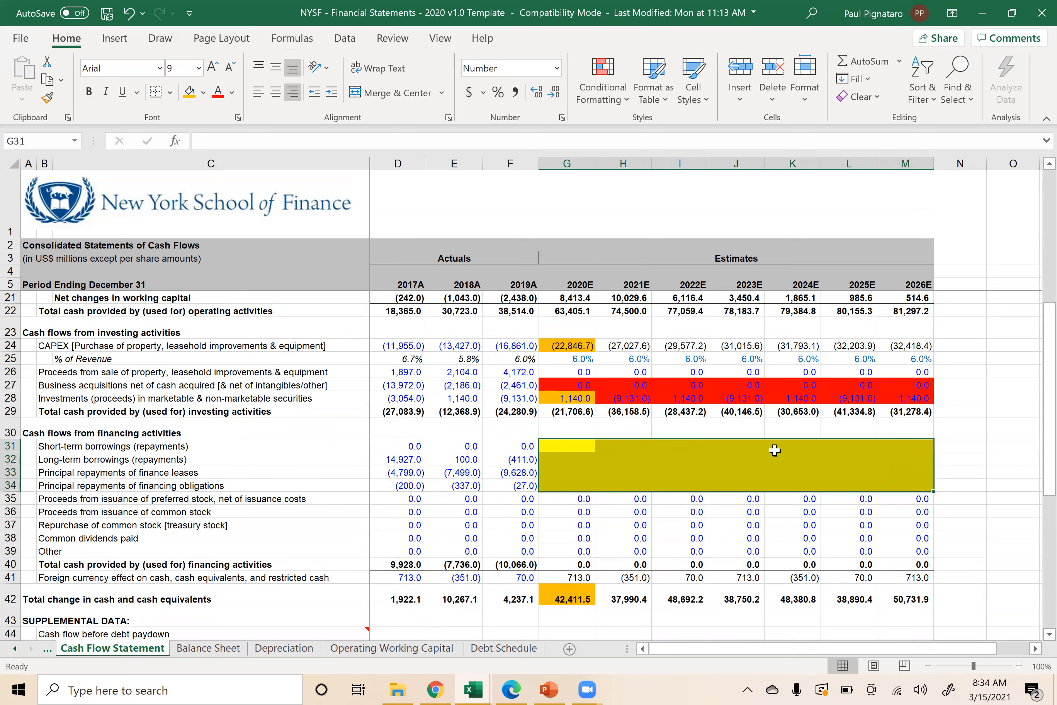
{"action": "left_click", "coordinate": [557, 474]}
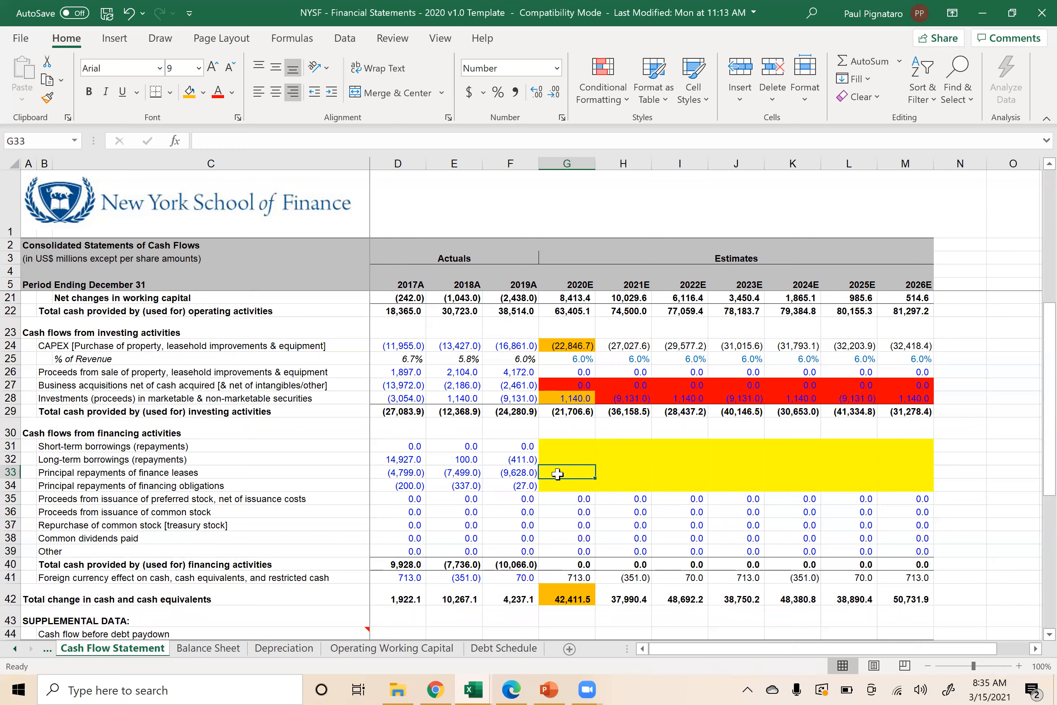
{"action": "left_click", "coordinate": [207, 648]}
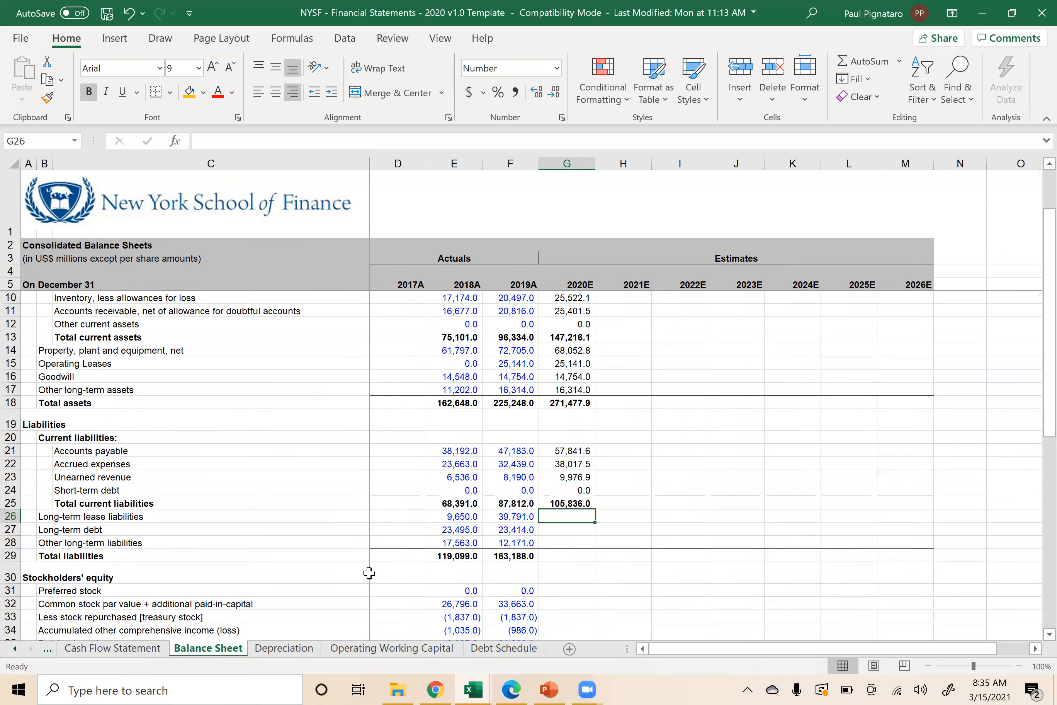
- Project 2020E long-term lease liabilities in G26 with the formula =F26+'Cash Flow Statement'!G33
{"action": "type", "text": "="}
{"action": "key", "text": "Left"}
{"action": "type", "text": "+"}
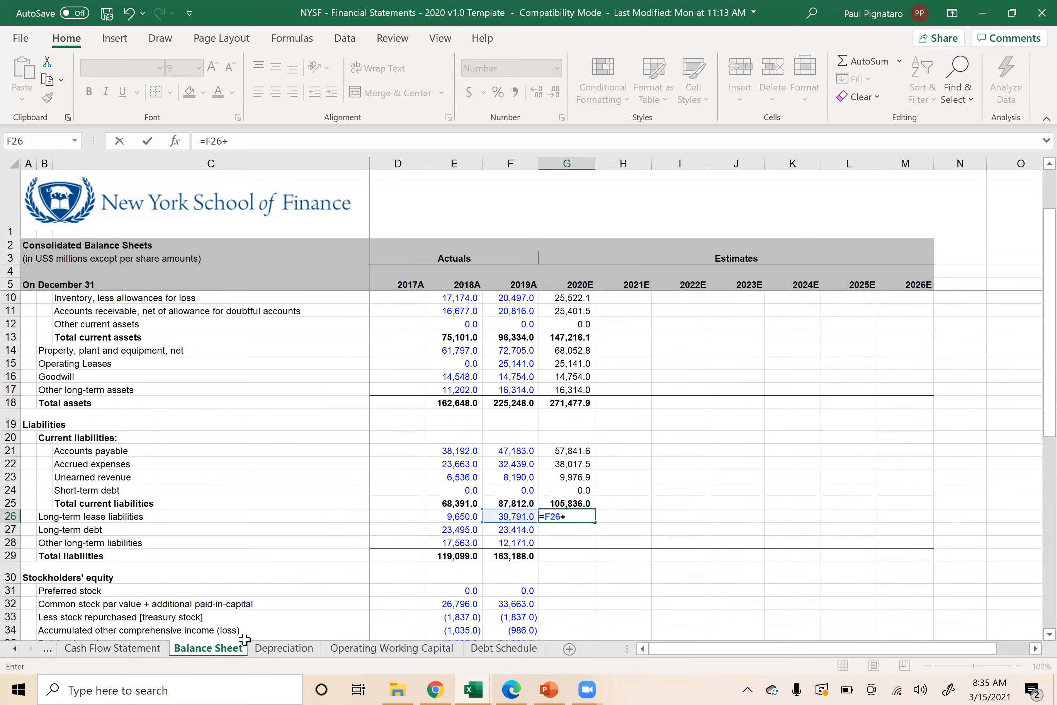
{"action": "left_click", "coordinate": [123, 649]}
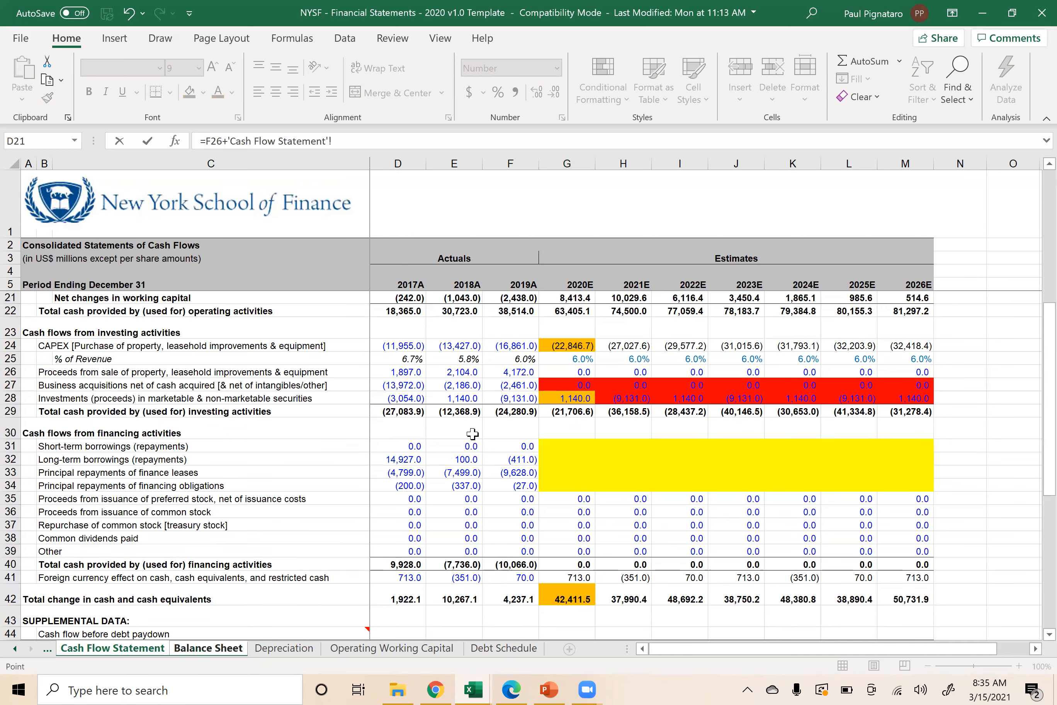
{"action": "left_click", "coordinate": [556, 473]}
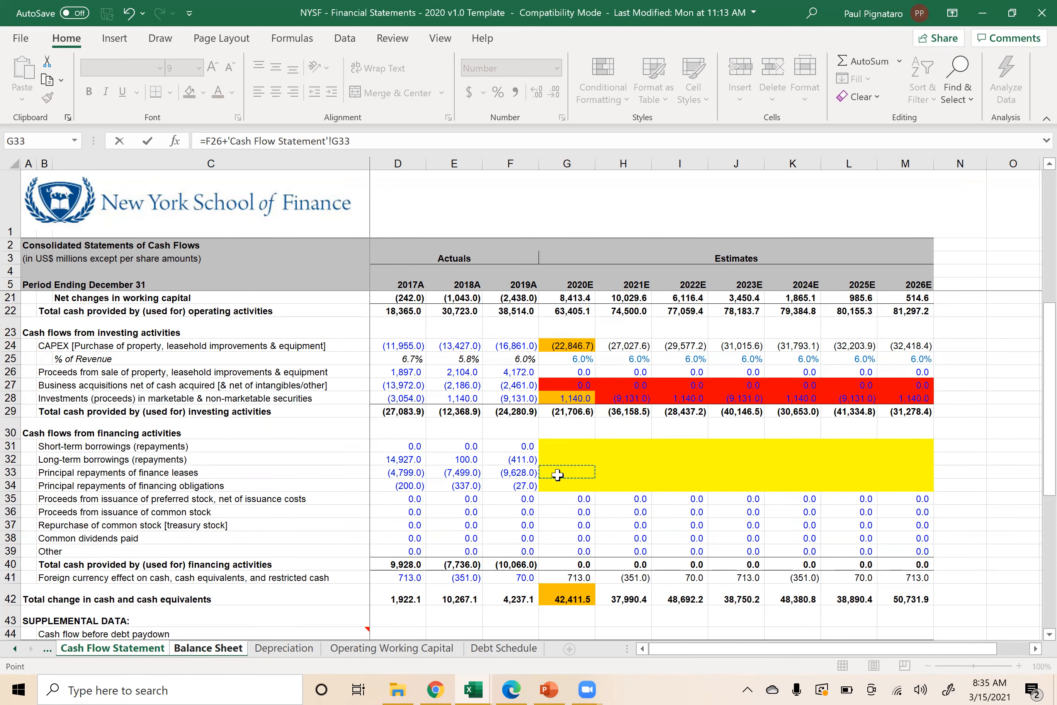
{"action": "key", "text": "ctrl+Return"}
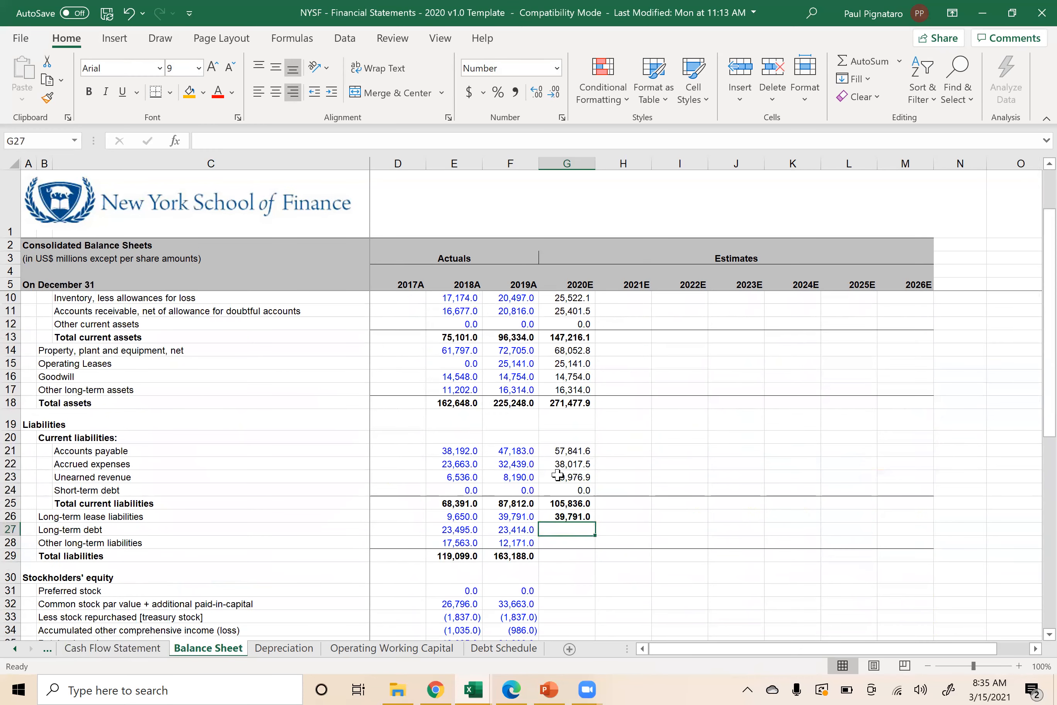
- Replace the 2020E short-term debt formula in G24 with =F24+'Cash Flow Statement'!G31
{"action": "key", "text": "Up"}
{"action": "key", "text": "Up"}
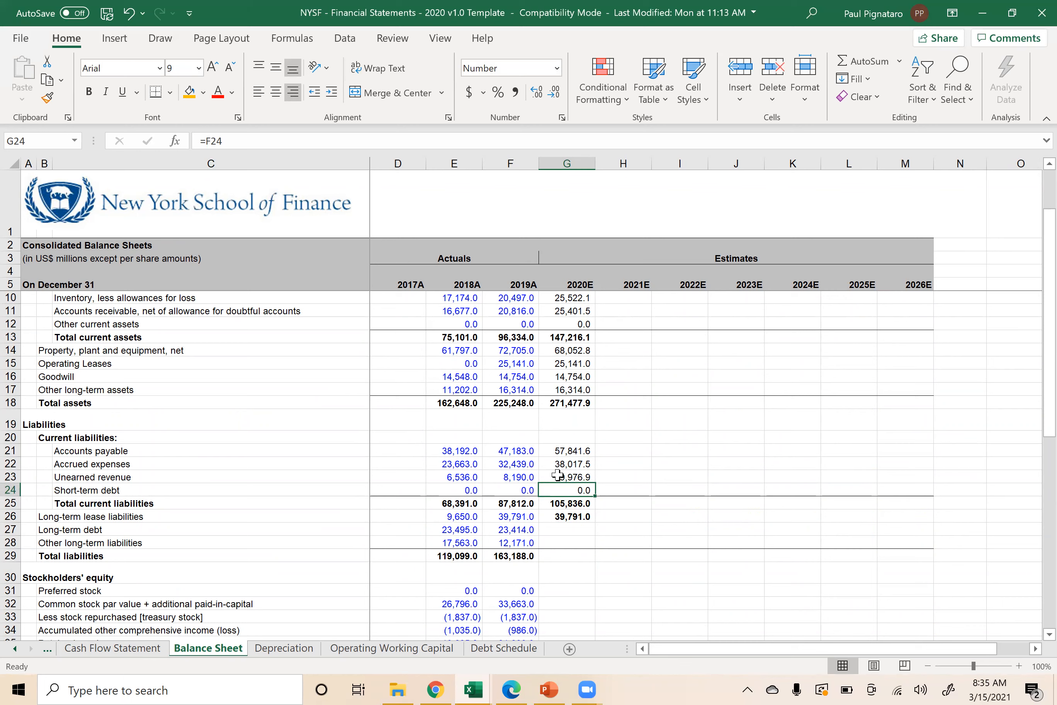
{"action": "type", "text": "="}
{"action": "left_click", "coordinate": [497, 489]}
{"action": "type", "text": "+"}
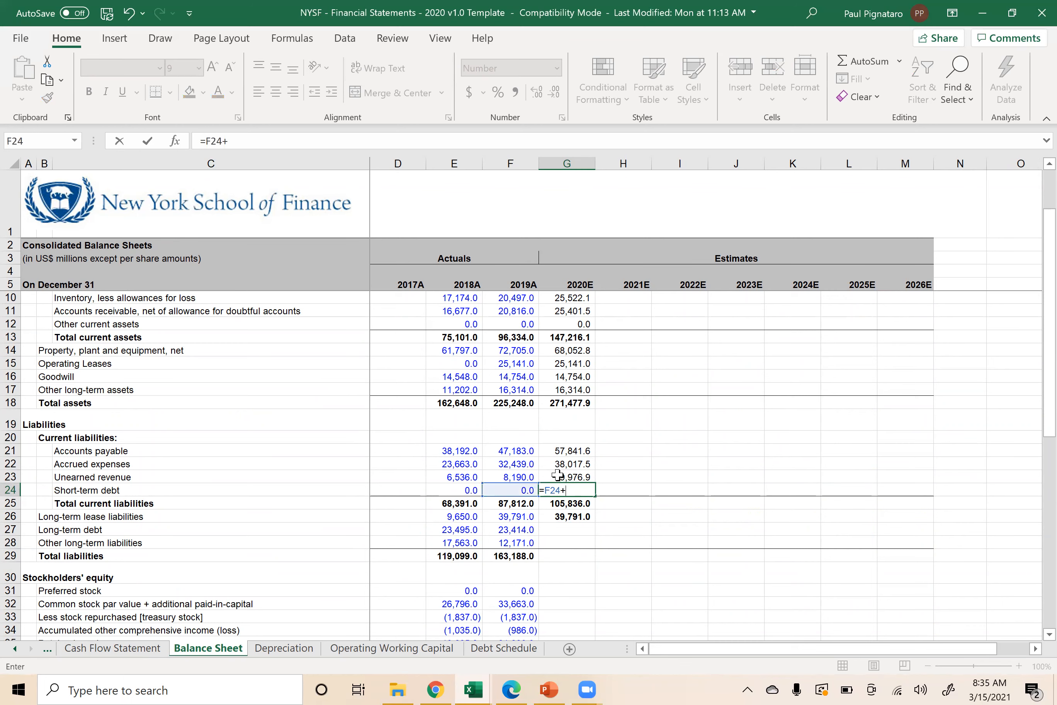
{"action": "left_click", "coordinate": [112, 648]}
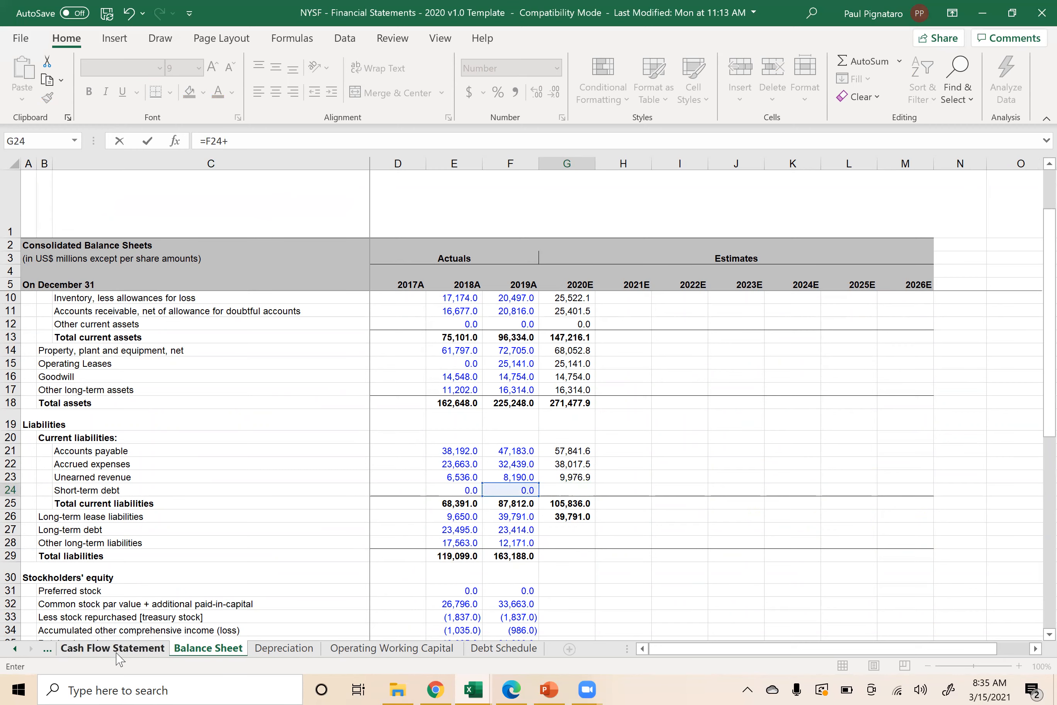
{"action": "left_click", "coordinate": [551, 446]}
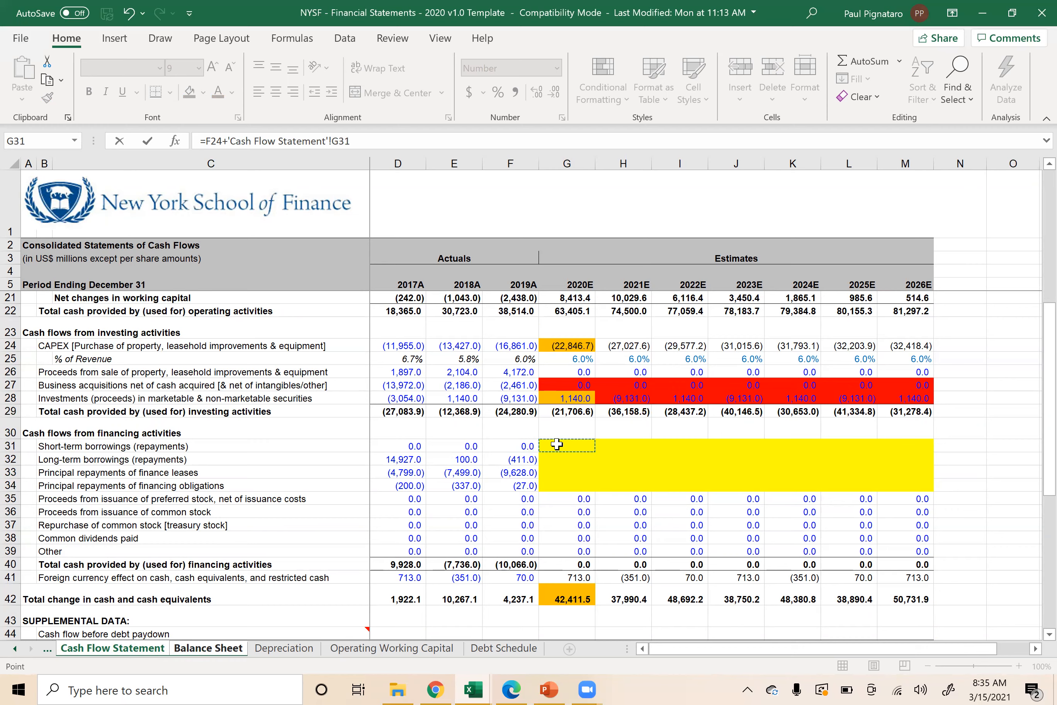
{"action": "key", "text": "Return"}
{"action": "key", "text": "Up"}
{"action": "key", "text": "Up"}
{"action": "key", "text": "Down"}
{"action": "key", "text": "Down"}
{"action": "key", "text": "Up"}
{"action": "key", "text": "Down"}
{"action": "key", "text": "Down"}
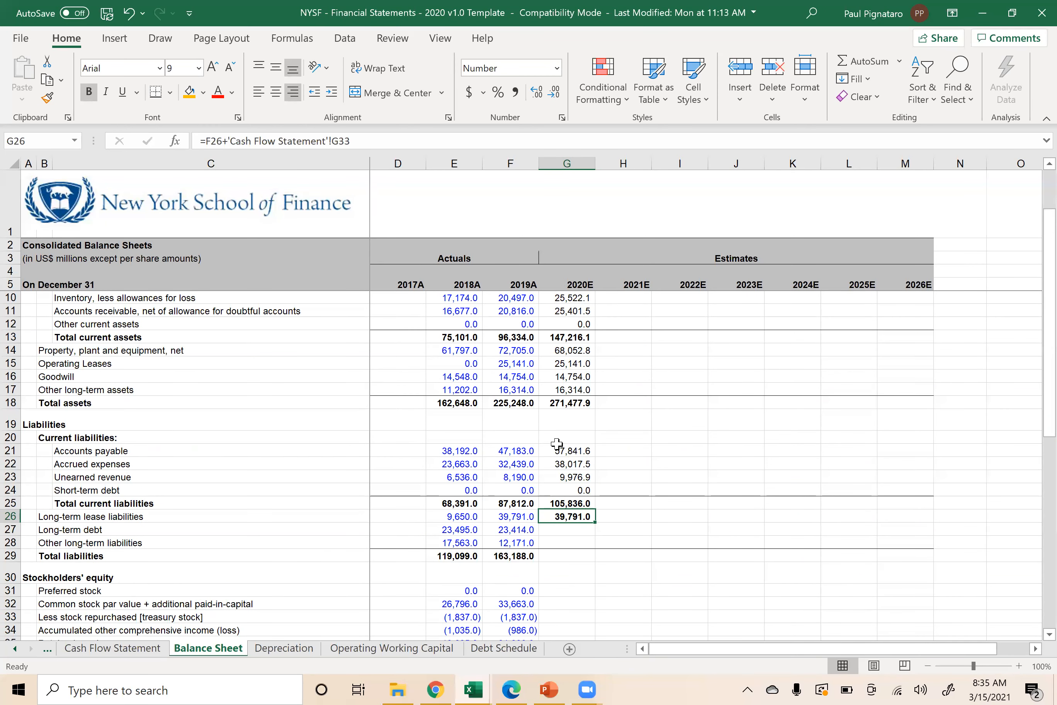
{"action": "key", "text": "Left"}
{"action": "key", "text": "ctrl+c"}
{"action": "key", "text": "Right"}
- Paste only the formatting of the 2020E unearned revenue cell G23 onto the long-term lease liabilities cell G26
{"action": "key", "text": "Up"}
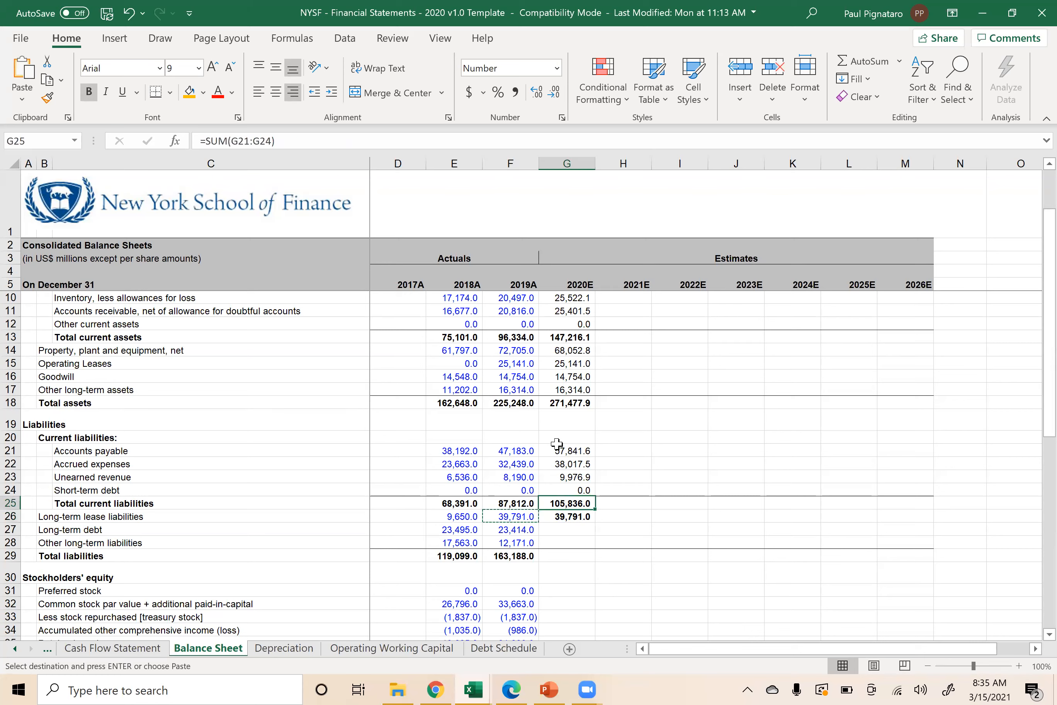
{"action": "key", "text": "Up"}
{"action": "key", "text": "Up"}
{"action": "key", "text": "ctrl+c"}
{"action": "key", "text": "Down"}
{"action": "key", "text": "Down"}
{"action": "key", "text": "Down"}
{"action": "key", "text": "ctrl+alt+v"}
{"action": "key", "text": "t"}
{"action": "key", "text": "Return"}
{"action": "key", "text": "Escape"}
- Project 2020E long-term debt in G27 with the formula =F27+'Cash Flow Statement'!G32
{"action": "key", "text": "Down"}
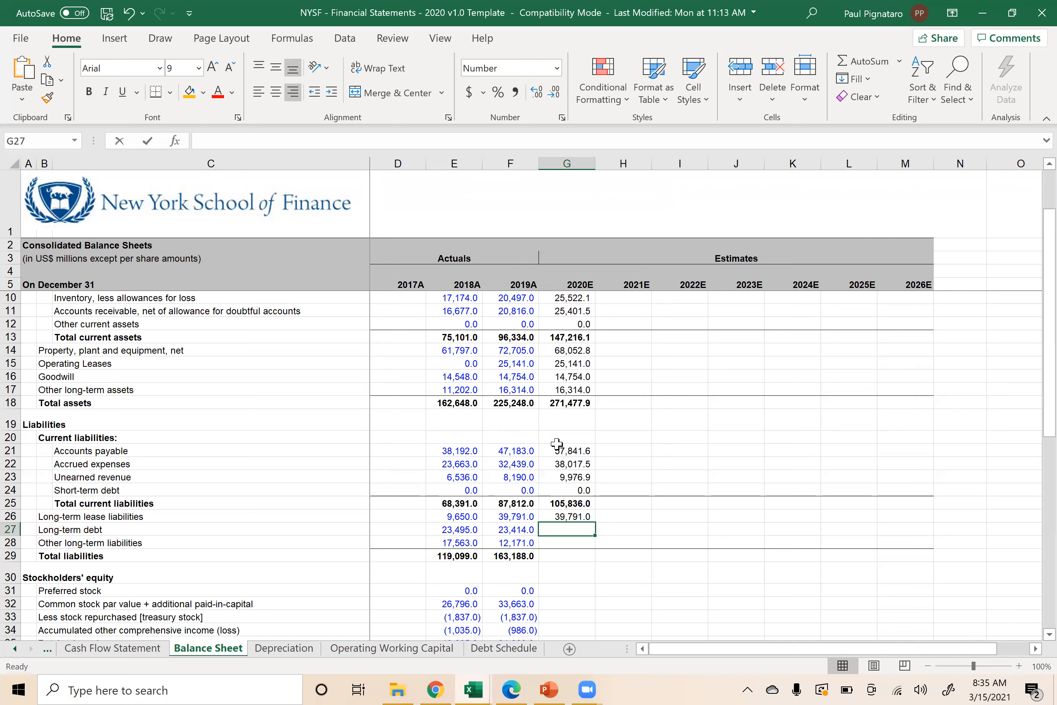
{"action": "type", "text": "="}
{"action": "key", "text": "Left"}
{"action": "type", "text": "+"}
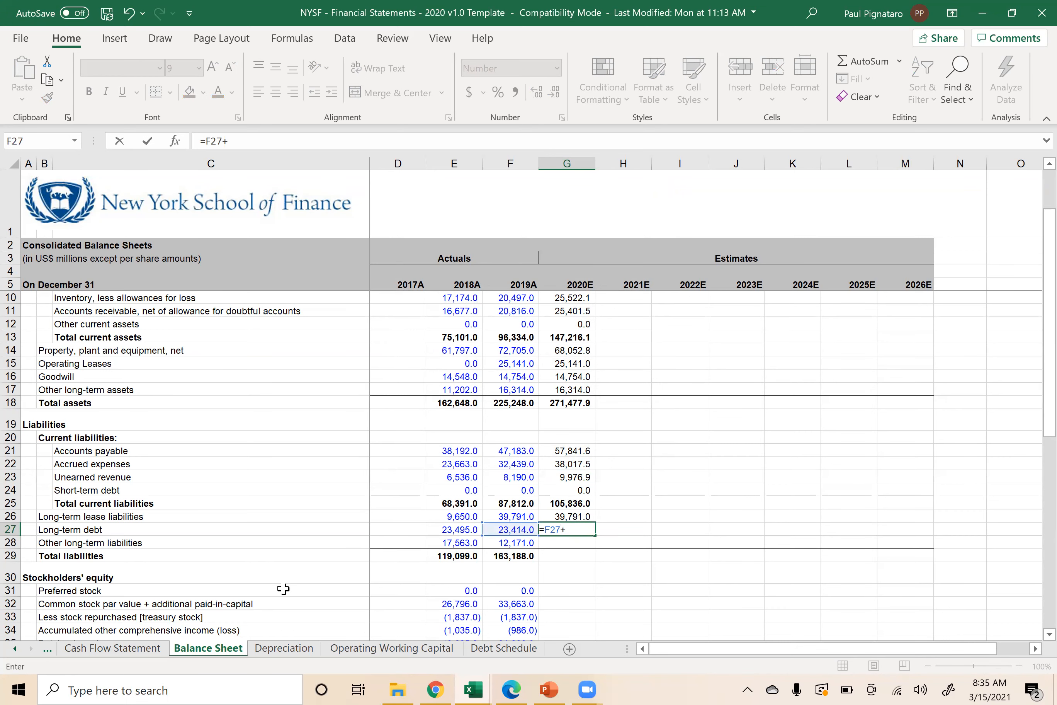
{"action": "left_click", "coordinate": [112, 648]}
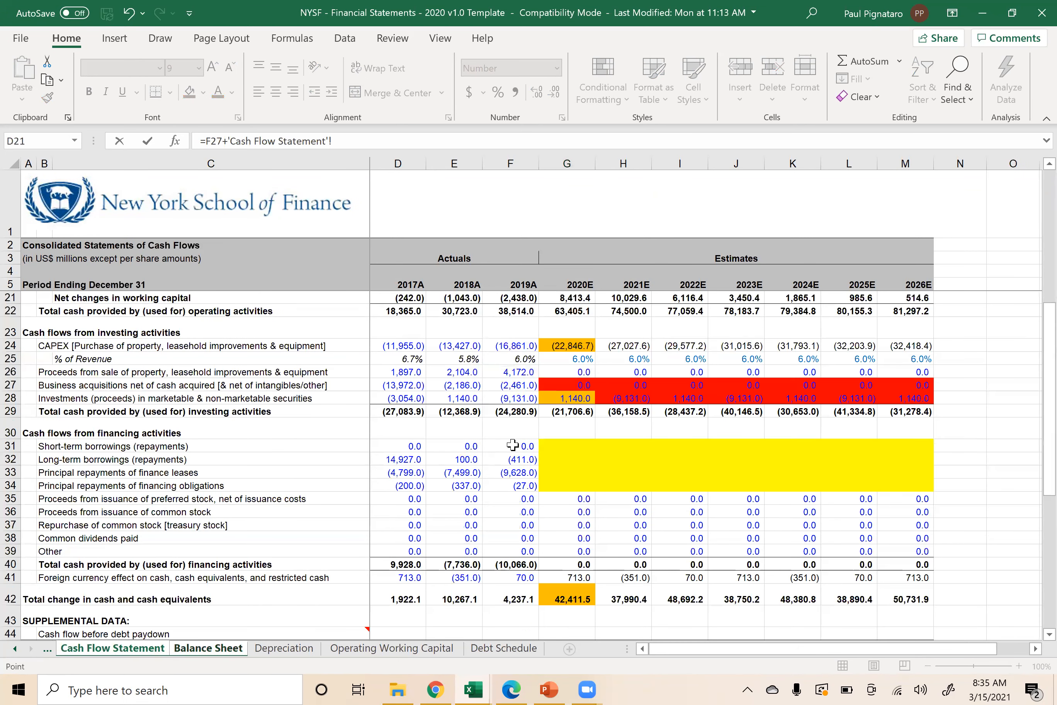
{"action": "left_click", "coordinate": [563, 460]}
{"action": "key", "text": "Return"}
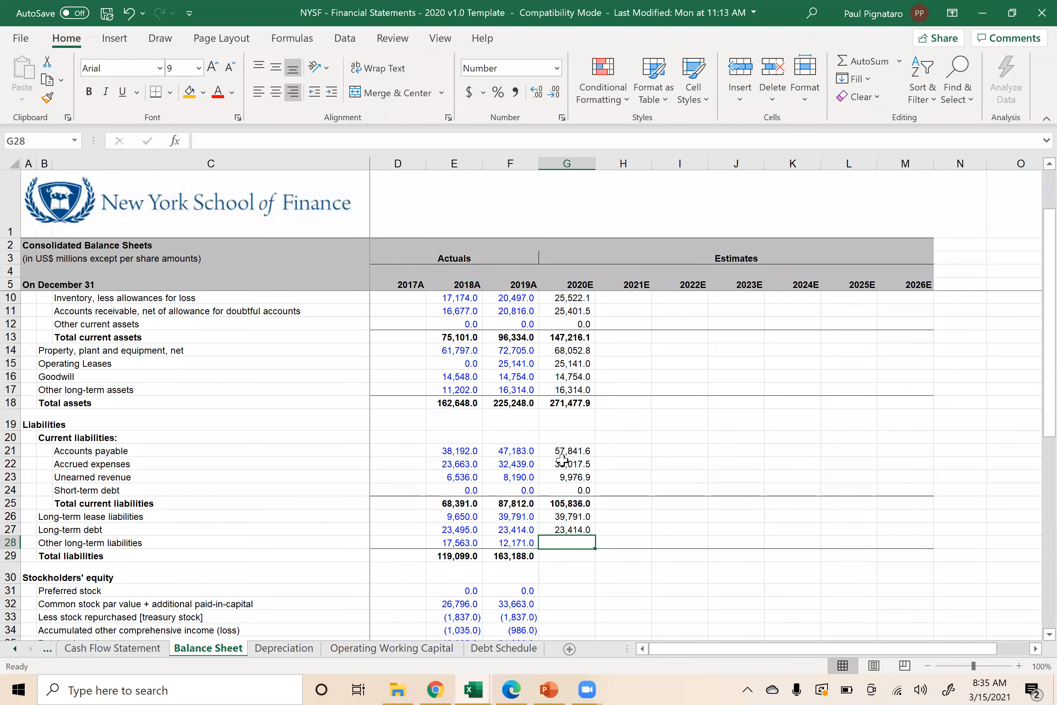
- Set 2020E other long-term liabilities in G28 to the 2019A balance with =F28
{"action": "type", "text": "="}
{"action": "key", "text": "Left"}
{"action": "key", "text": "Return"}
{"action": "key", "text": "Up"}
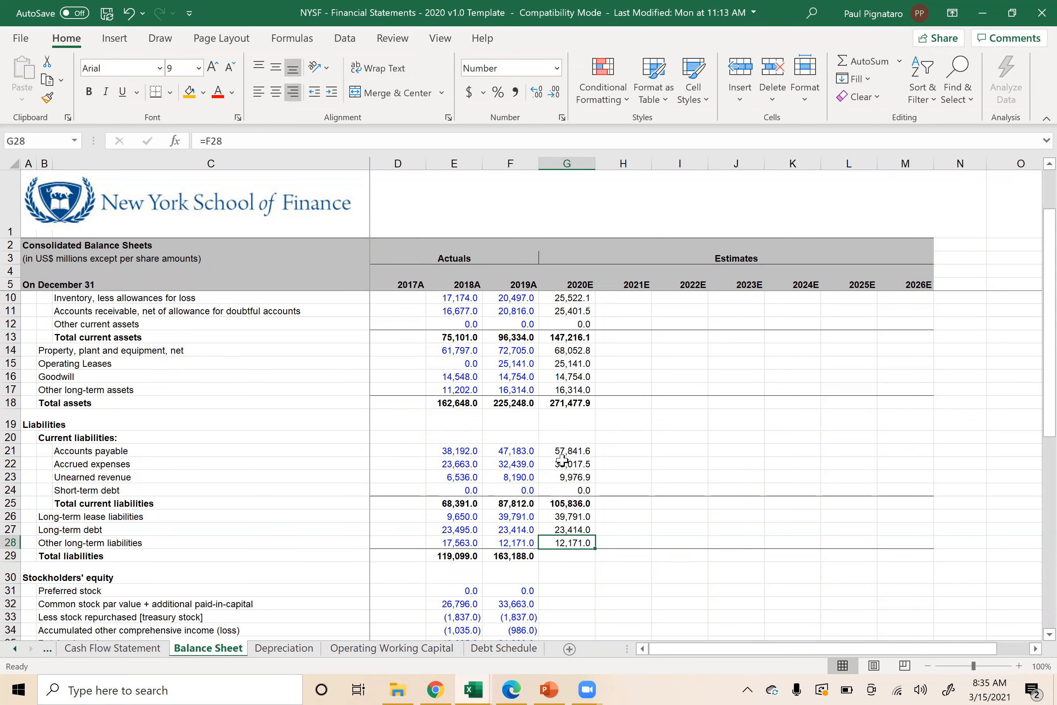
- Fill the 2020E short-term borrowings, long-term borrowings and finance lease repayment cells G31:G33 on the Cash Flow Statement in orange
{"action": "left_click", "coordinate": [104, 651]}
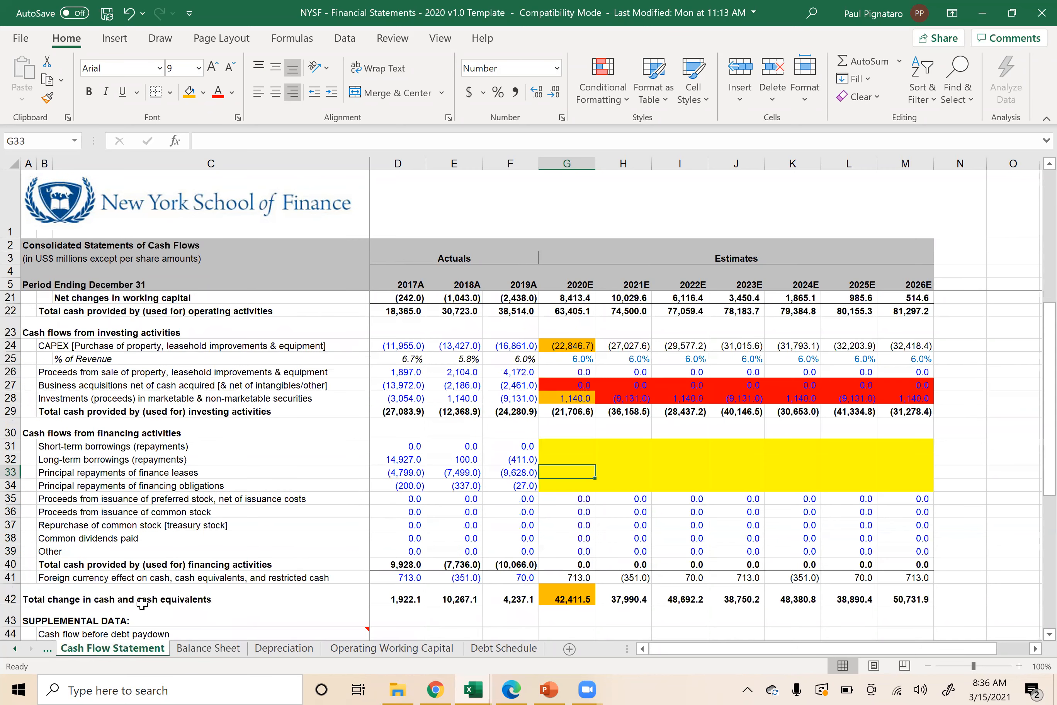
{"action": "left_click_drag", "start_coordinate": [552, 449], "coordinate": [550, 469]}
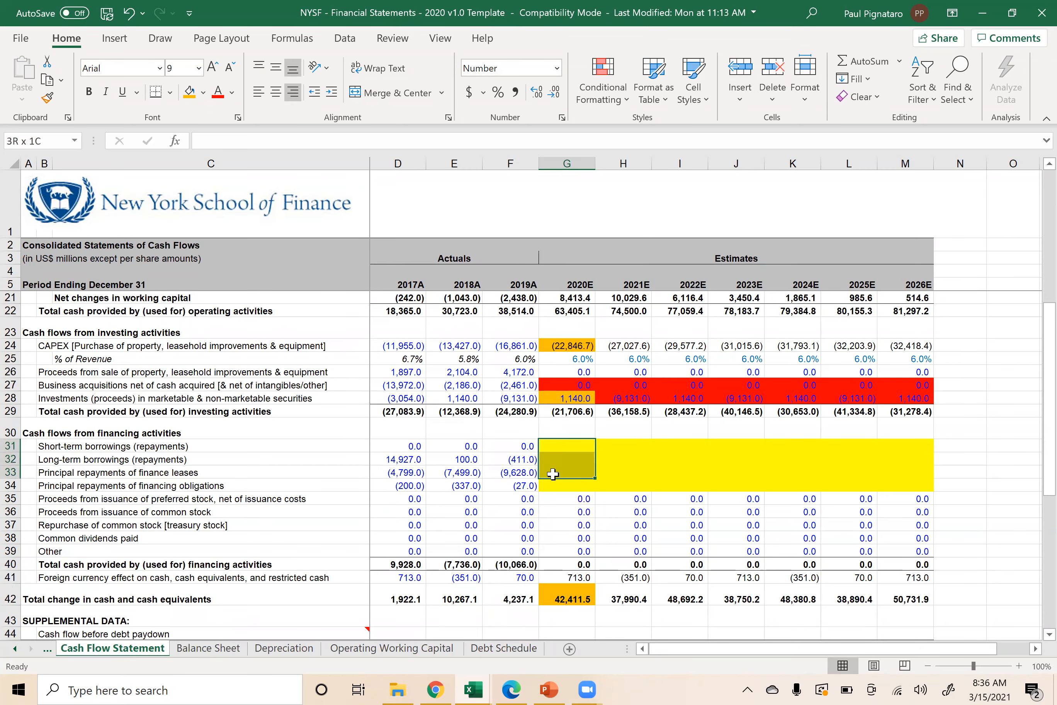
{"action": "left_click", "coordinate": [189, 92]}
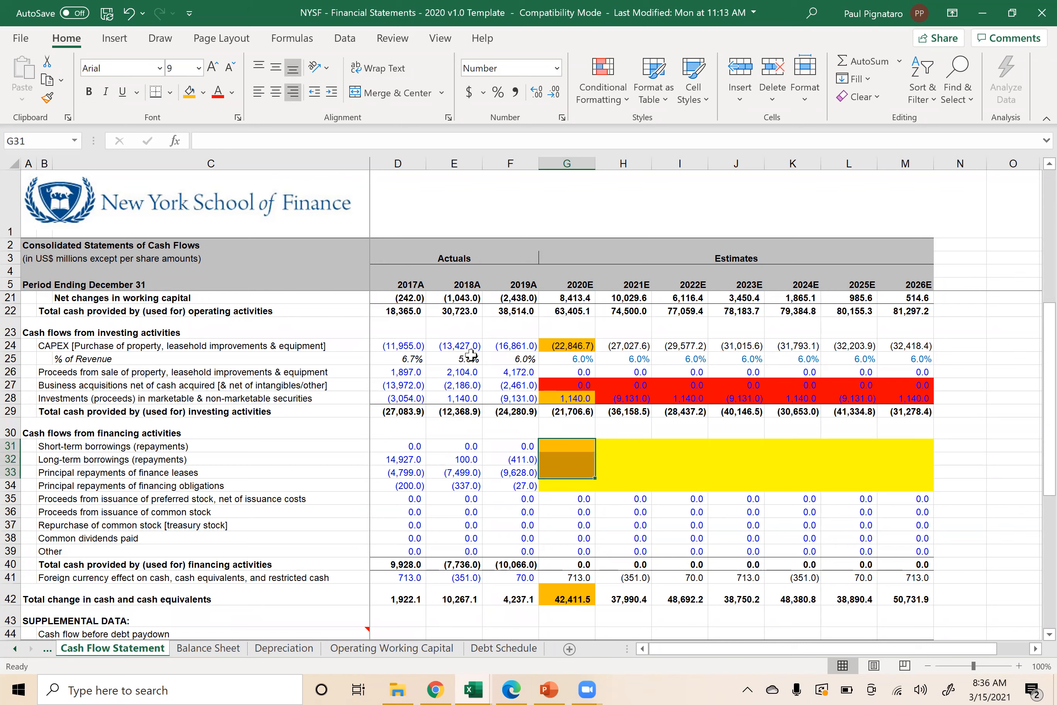
{"action": "left_click", "coordinate": [565, 499]}
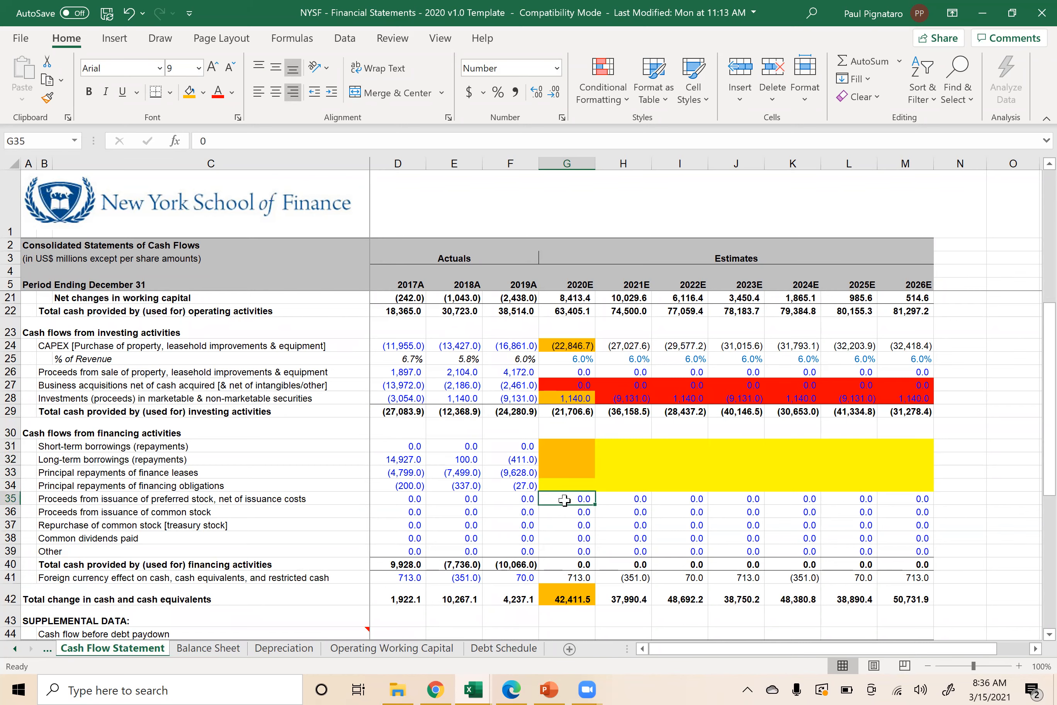
- Copy the 2019A total liabilities formula from F29 into the 2020E cell G29 on the Balance Sheet
{"action": "left_click", "coordinate": [203, 636]}
{"action": "left_click", "coordinate": [205, 648]}
{"action": "left_click", "coordinate": [508, 556]}
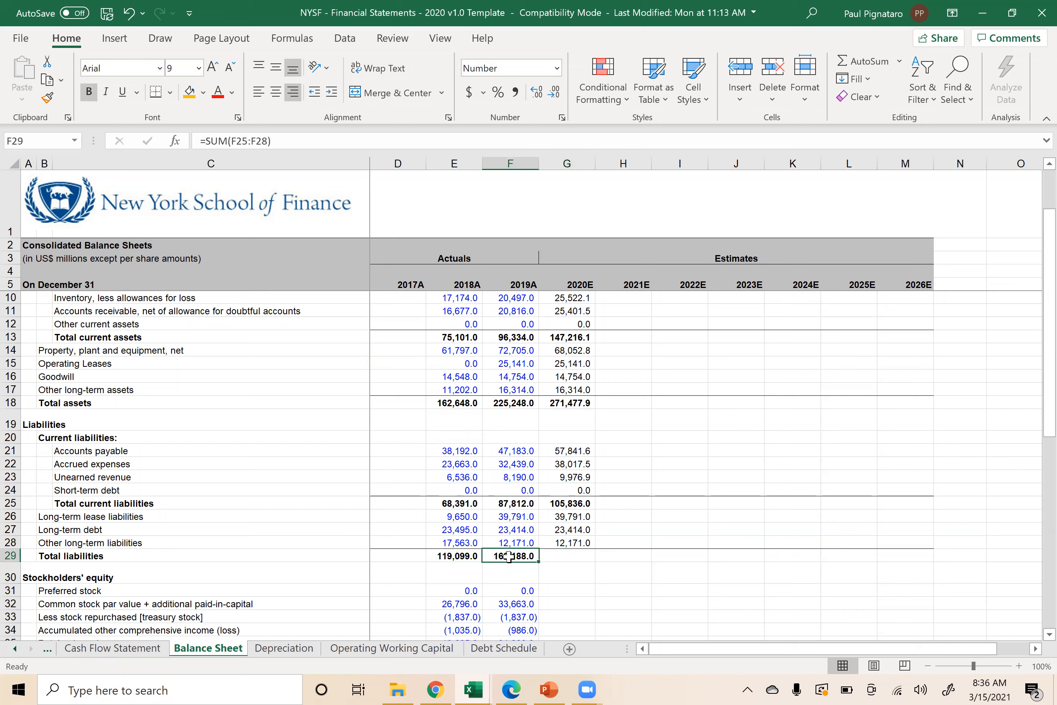
{"action": "key", "text": "shift+Right"}
{"action": "key", "text": "ctrl+r"}
- Review the stockholders' equity rows on the Balance Sheet and the stock issuance and repurchase lines on the Cash Flow Statement
{"action": "key", "text": "Down"}
{"action": "key", "text": "Down"}
{"action": "key", "text": "Down"}
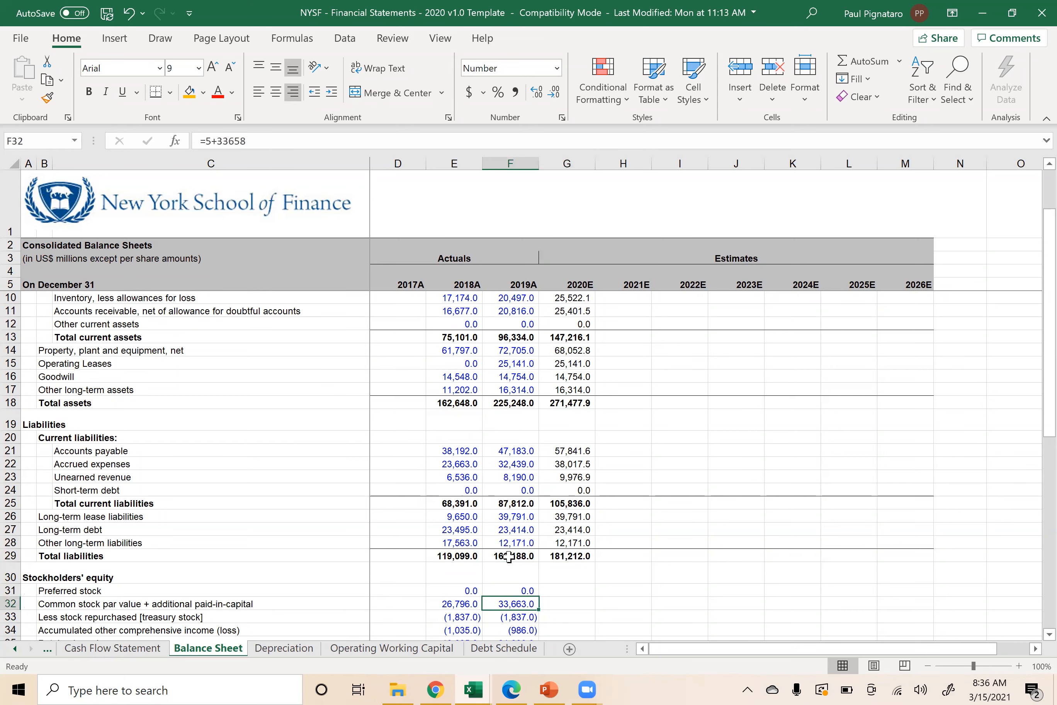
{"action": "key", "text": "Right"}
{"action": "key", "text": "Right"}
{"action": "key", "text": "Down"}
{"action": "key", "text": "Down"}
{"action": "key", "text": "Down"}
{"action": "key", "text": "Down"}
{"action": "key", "text": "Down"}
{"action": "key", "text": "Down"}
{"action": "key", "text": "Left"}
{"action": "key", "text": "Left"}
{"action": "key", "text": "Up"}
{"action": "key", "text": "Up"}
{"action": "key", "text": "Down"}
{"action": "key", "text": "Down"}
{"action": "key", "text": "Down"}
{"action": "key", "text": "Up"}
{"action": "key", "text": "Up"}
{"action": "key", "text": "Up"}
{"action": "key", "text": "Up"}
{"action": "key", "text": "Up"}
{"action": "key", "text": "Up"}
{"action": "key", "text": "Up"}
{"action": "key", "text": "Up"}
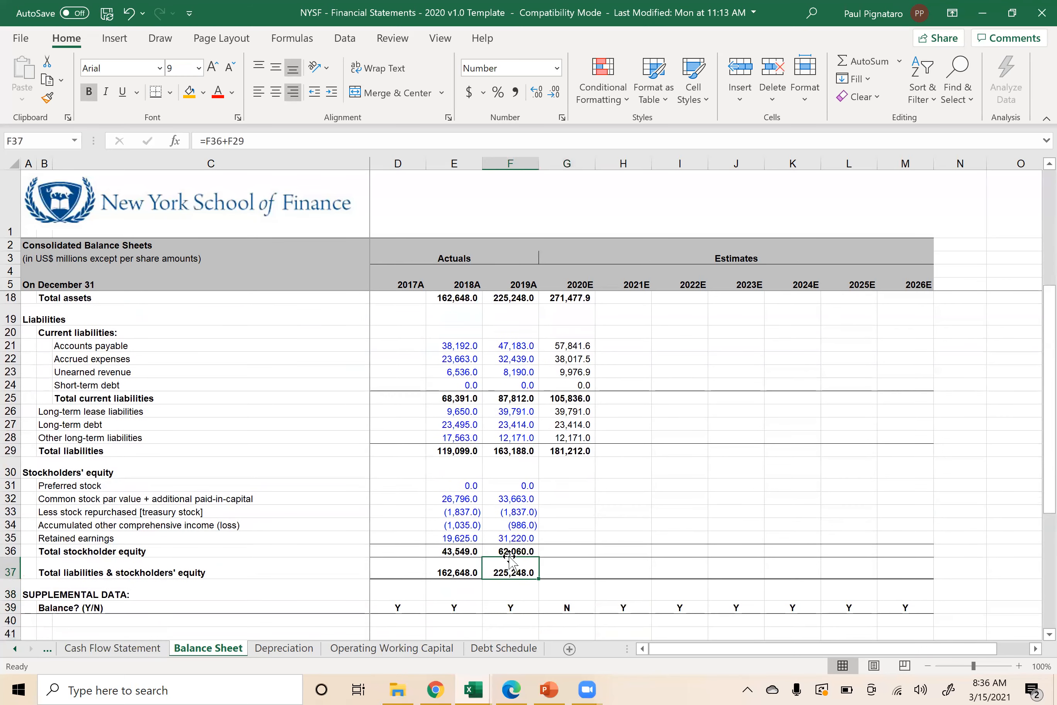
{"action": "key", "text": "Right"}
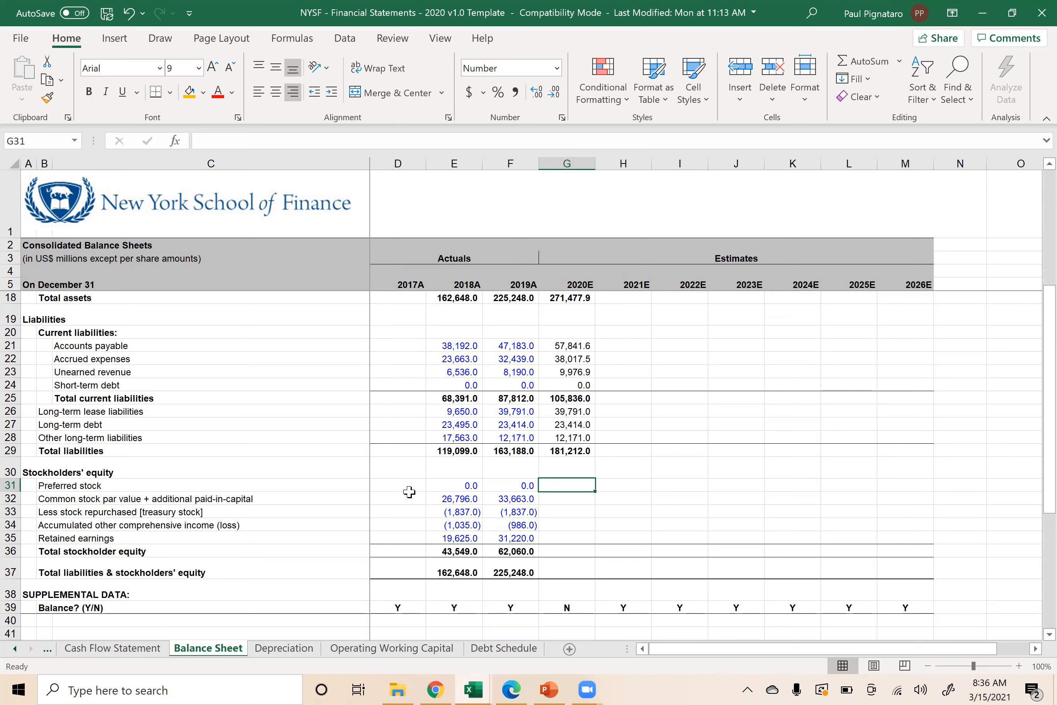
{"action": "left_click", "coordinate": [130, 646]}
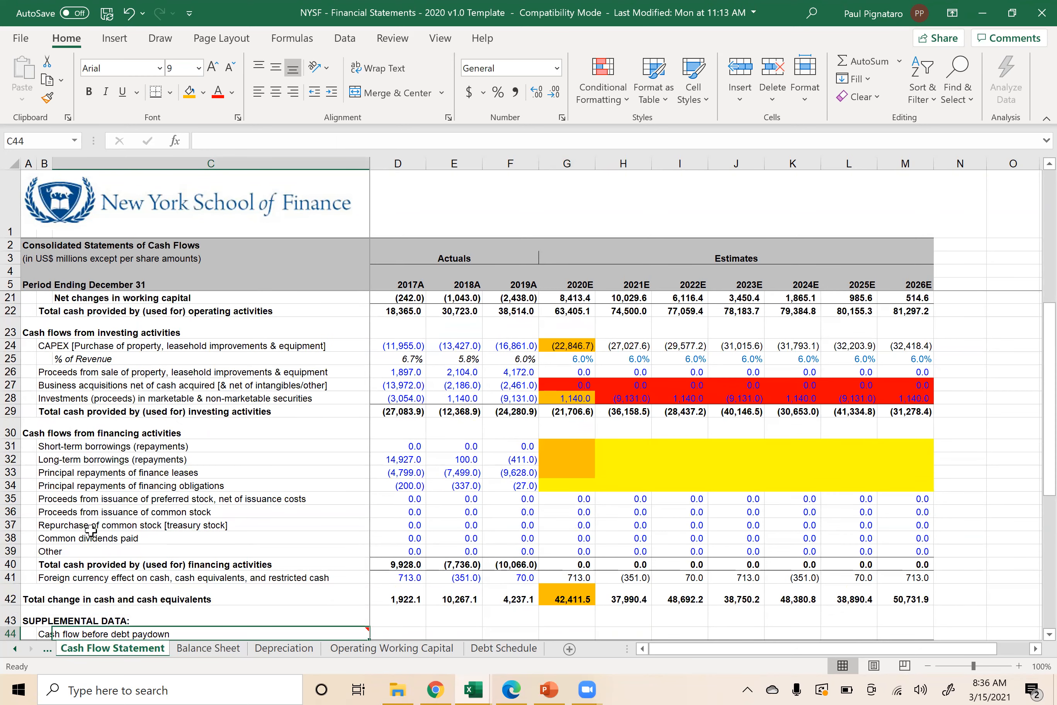
{"action": "left_click", "coordinate": [111, 499]}
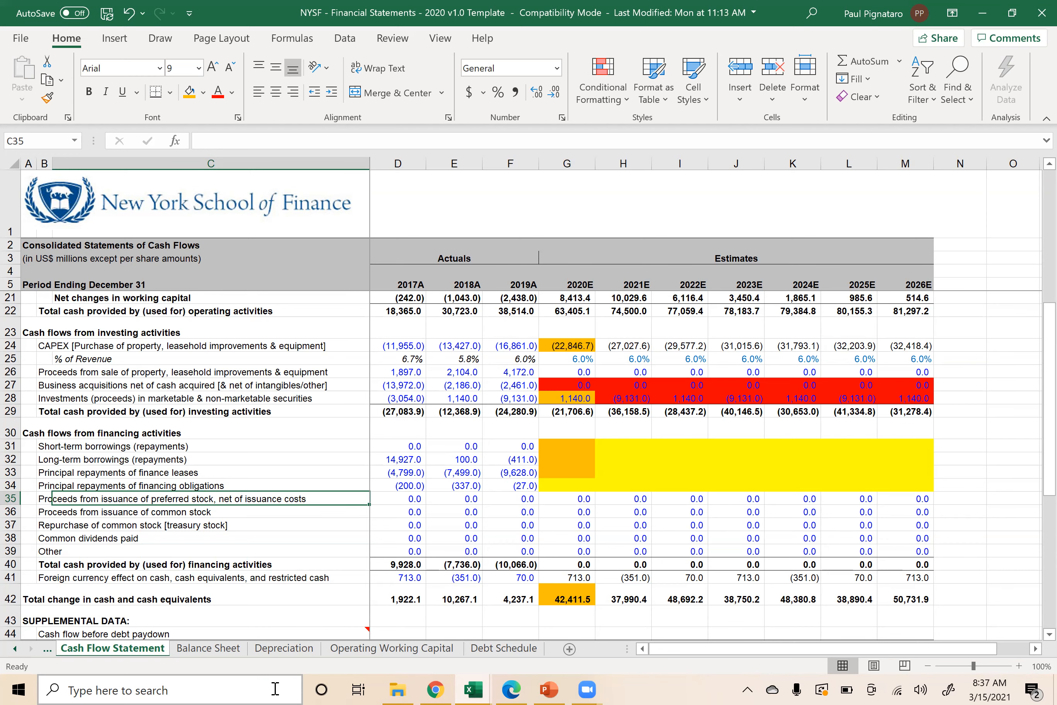
- Project 2020E preferred stock in Balance Sheet cell G31 with the formula =F31+'Cash Flow Statement'!G35
{"action": "left_click", "coordinate": [202, 649]}
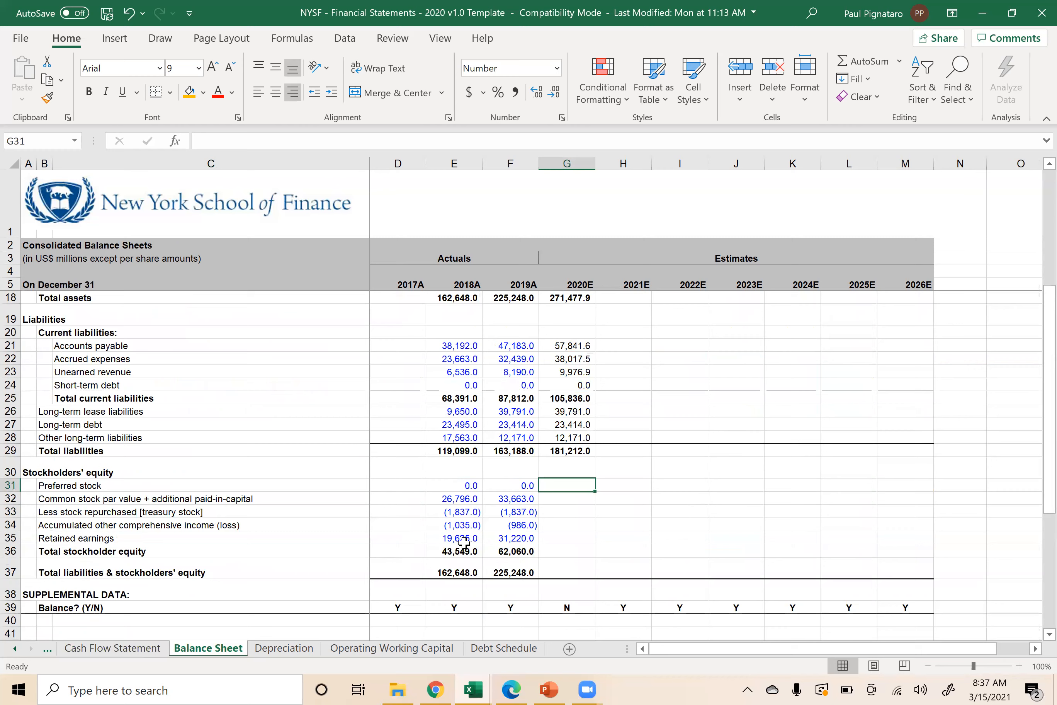
{"action": "type", "text": "="}
{"action": "key", "text": "Left"}
{"action": "type", "text": "+"}
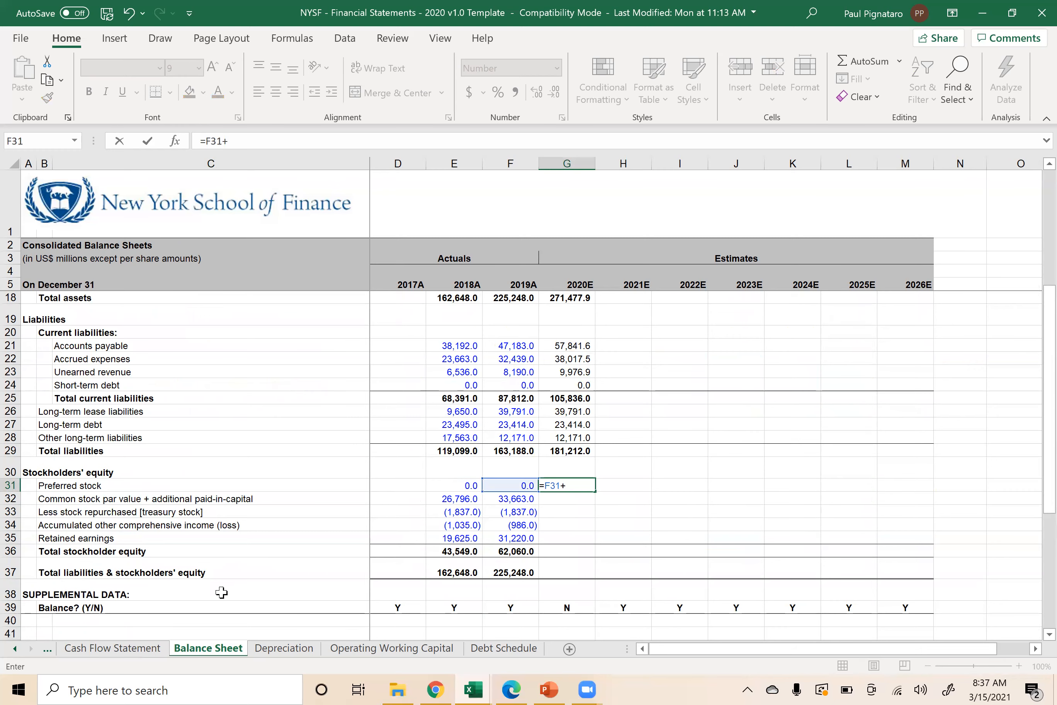
{"action": "left_click", "coordinate": [112, 648]}
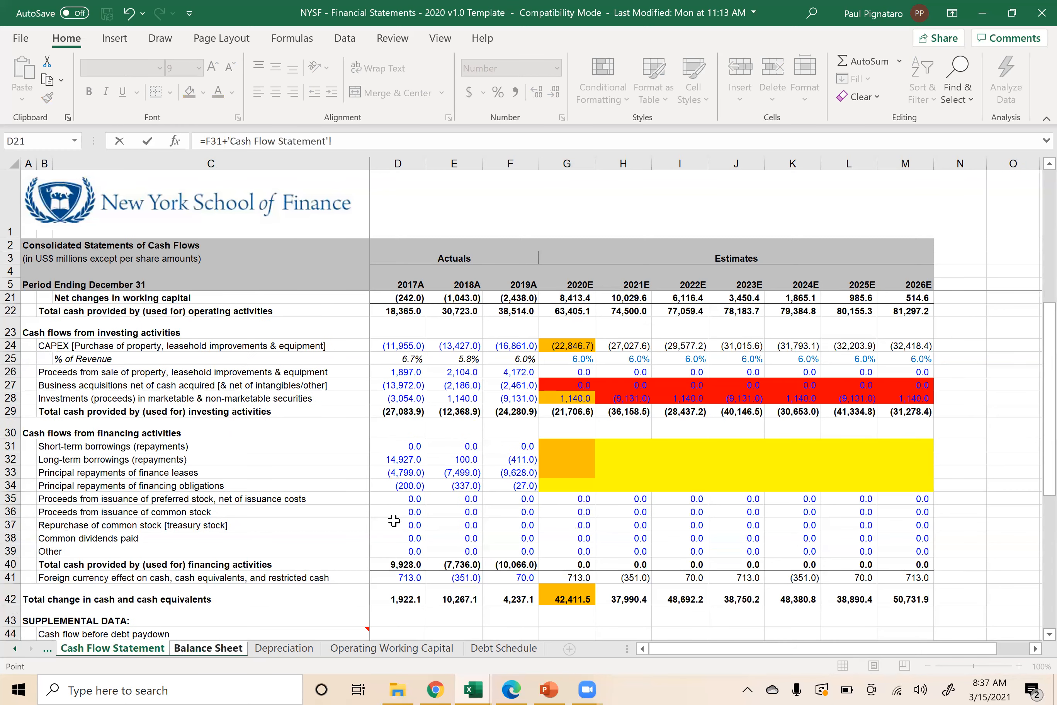
{"action": "left_click", "coordinate": [565, 496]}
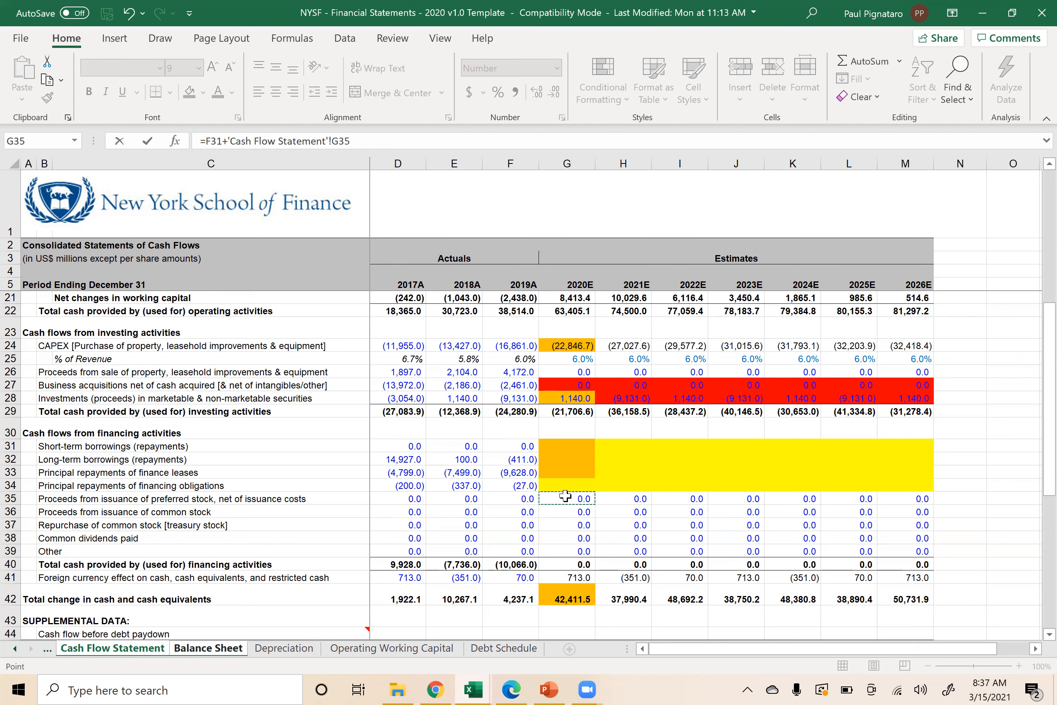
{"action": "key", "text": "Return"}
- Project 2020E common stock and additional paid-in capital in G32 with the formula =F32+'Cash Flow Statement'!G36
{"action": "type", "text": "="}
{"action": "key", "text": "Left"}
{"action": "type", "text": "+"}
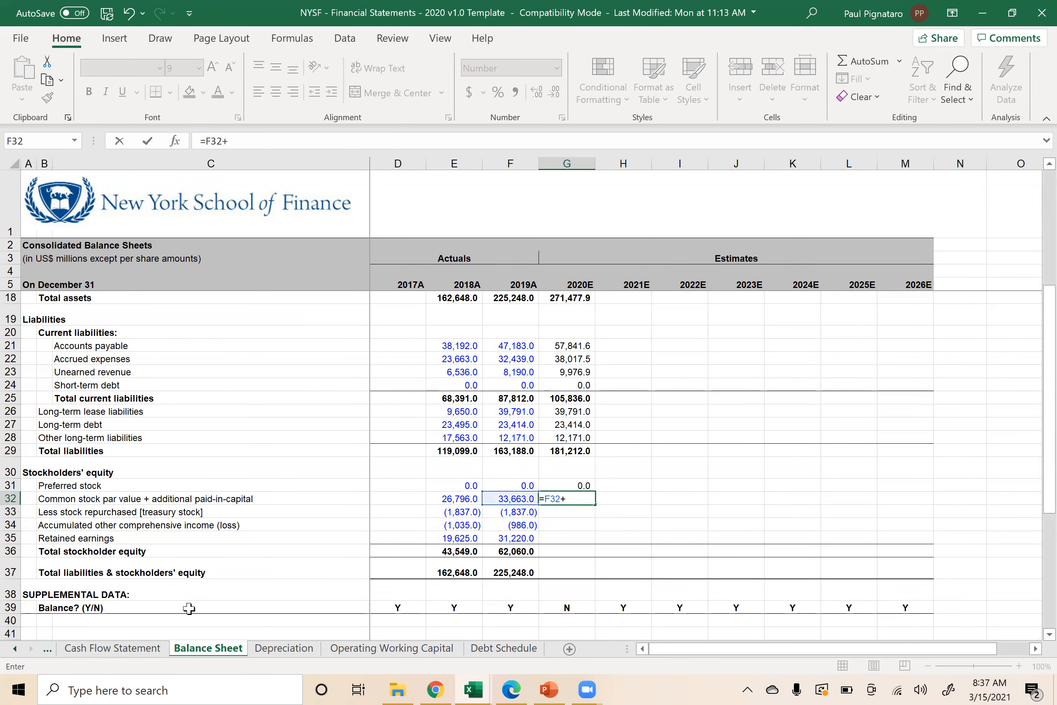
{"action": "left_click", "coordinate": [112, 648]}
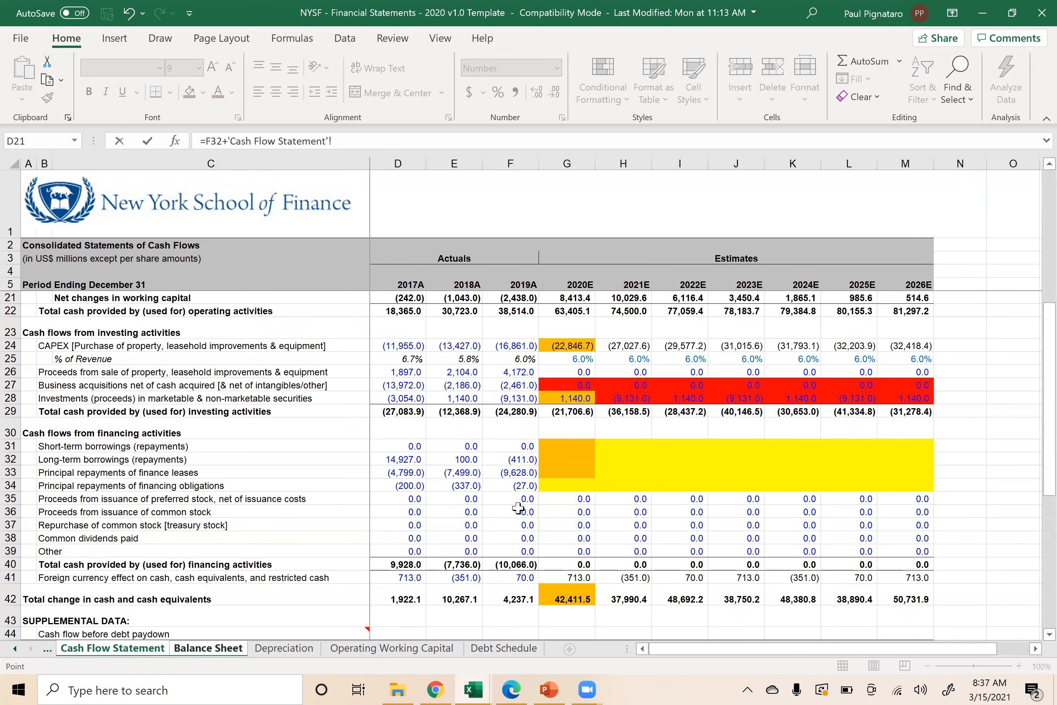
{"action": "left_click", "coordinate": [563, 510]}
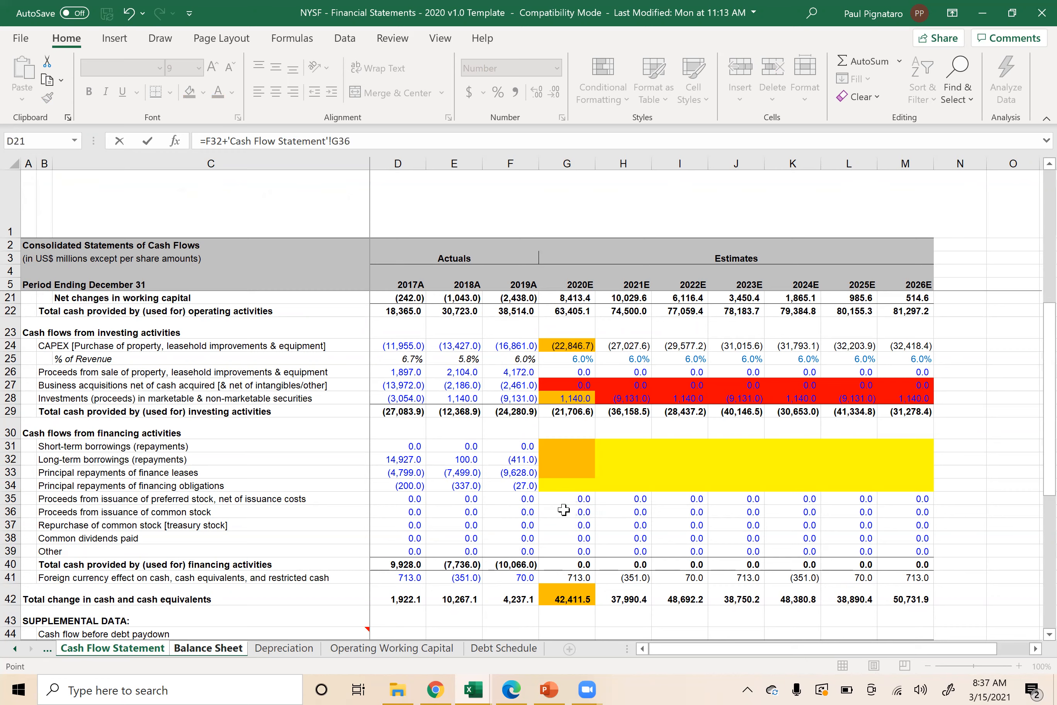
{"action": "key", "text": "Return"}
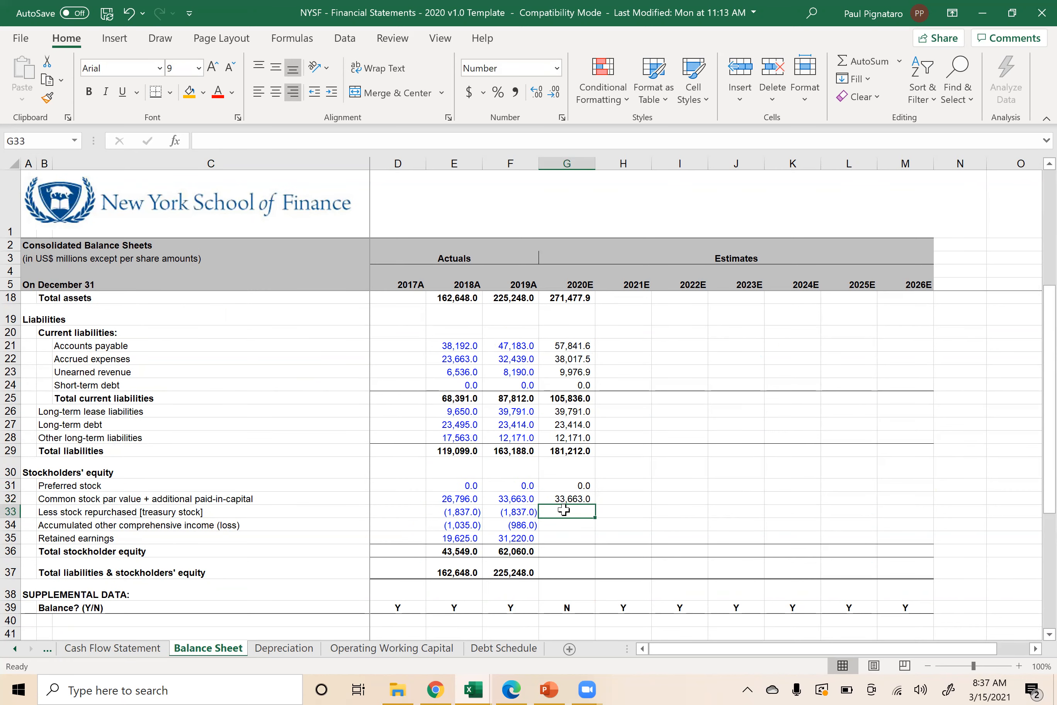
- Project 2020E repurchased treasury stock in G33 with the formula =F33+'Cash Flow Statement'!G37
{"action": "type", "text": "="}
{"action": "key", "text": "Left"}
{"action": "type", "text": "+"}
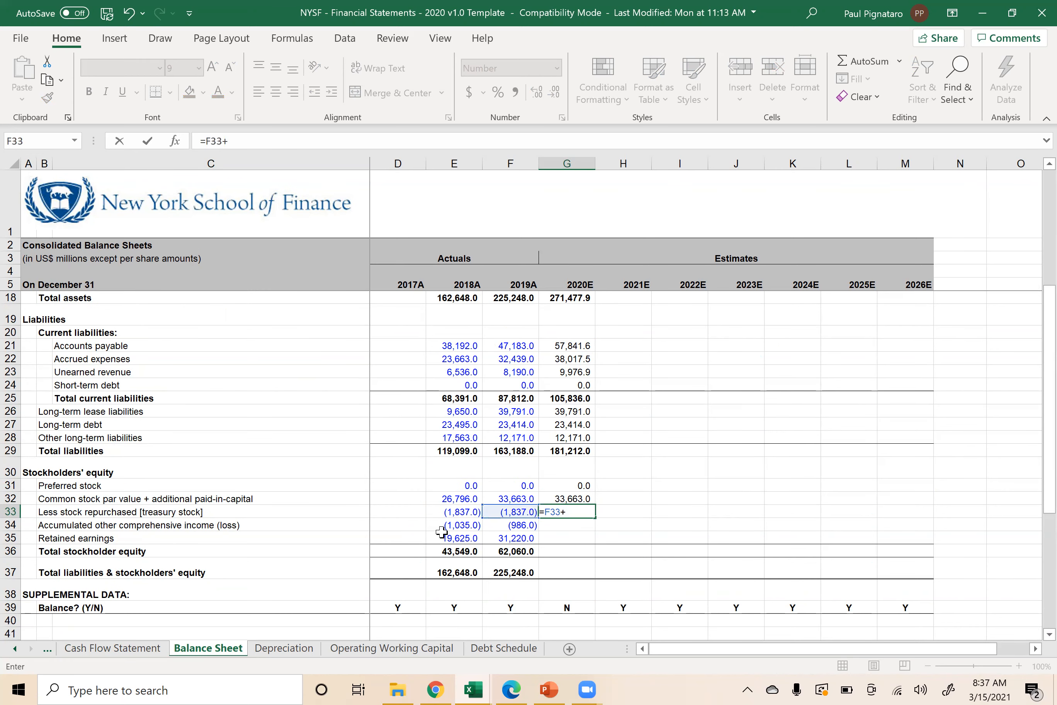
{"action": "left_click", "coordinate": [113, 649]}
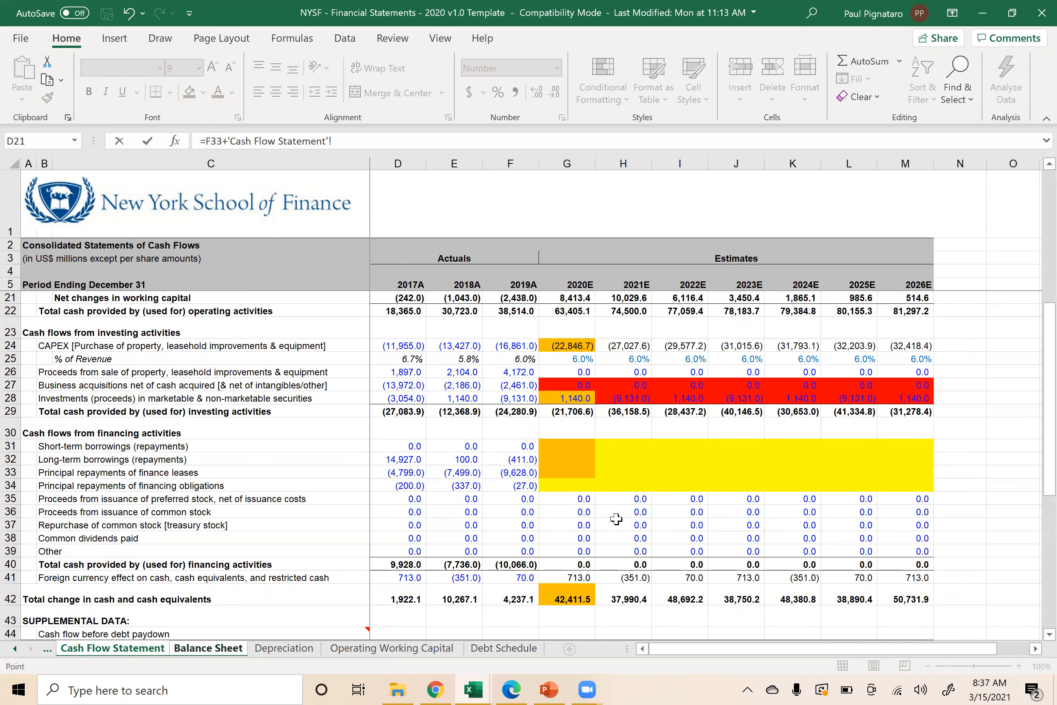
{"action": "left_click", "coordinate": [559, 524]}
{"action": "key", "text": "Return"}
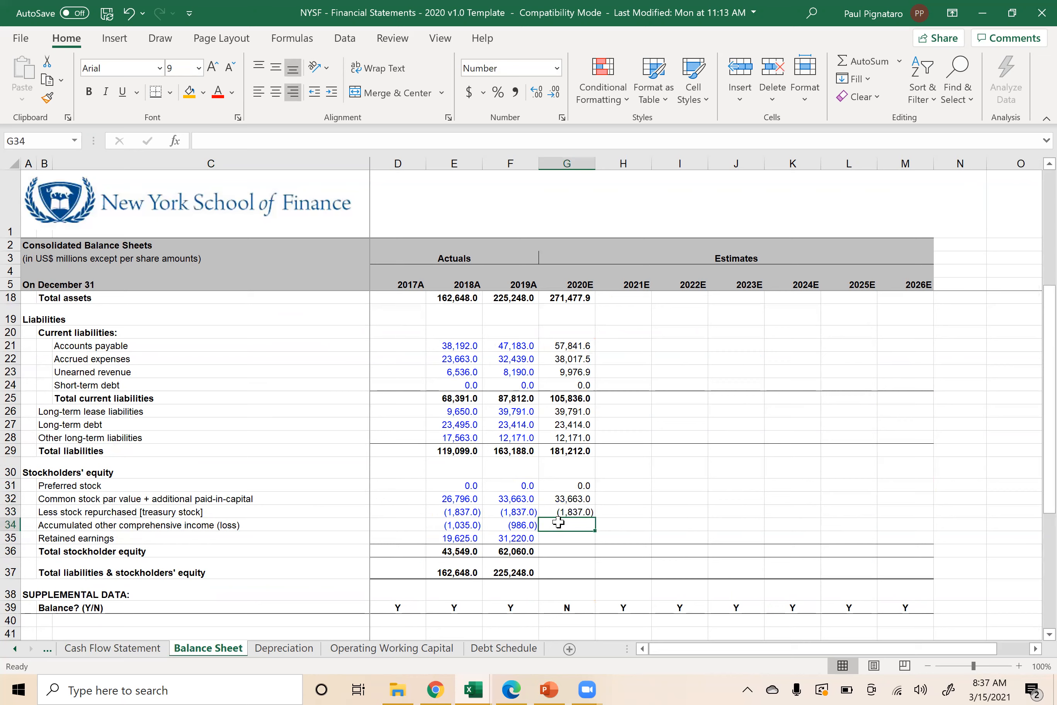
- Fill the 2020E preferred stock, common stock and stock repurchase cells G35:G37 on the Cash Flow Statement in orange
{"action": "left_click", "coordinate": [116, 648]}
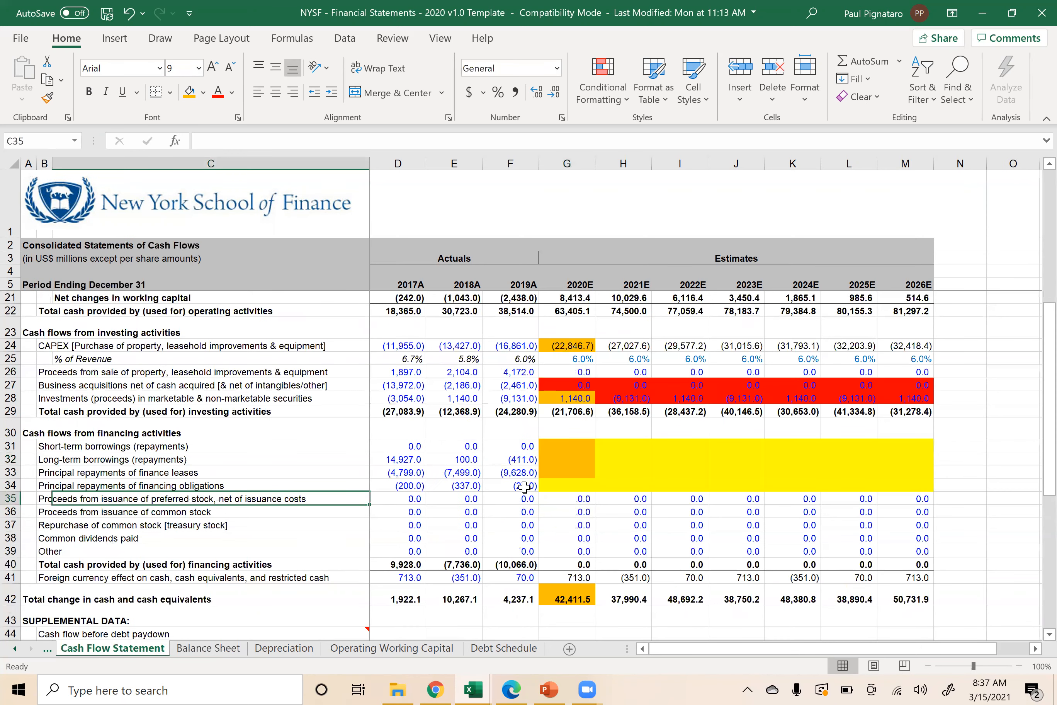
{"action": "left_click", "coordinate": [559, 499]}
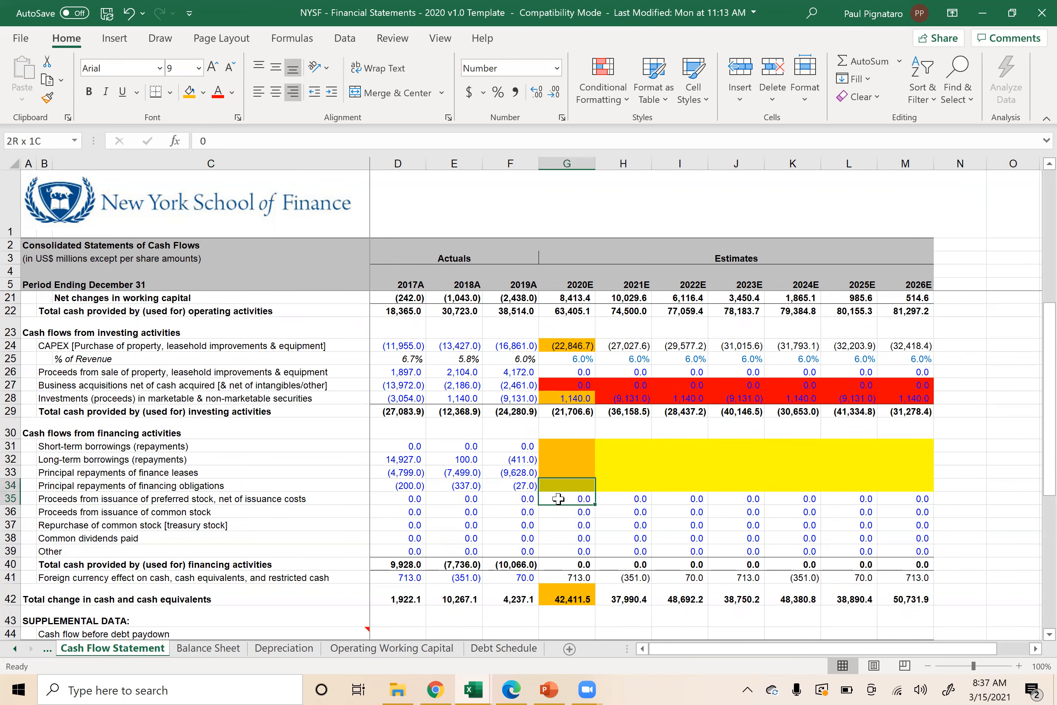
{"action": "key", "text": "shift+Down"}
{"action": "key", "text": "shift+Down"}
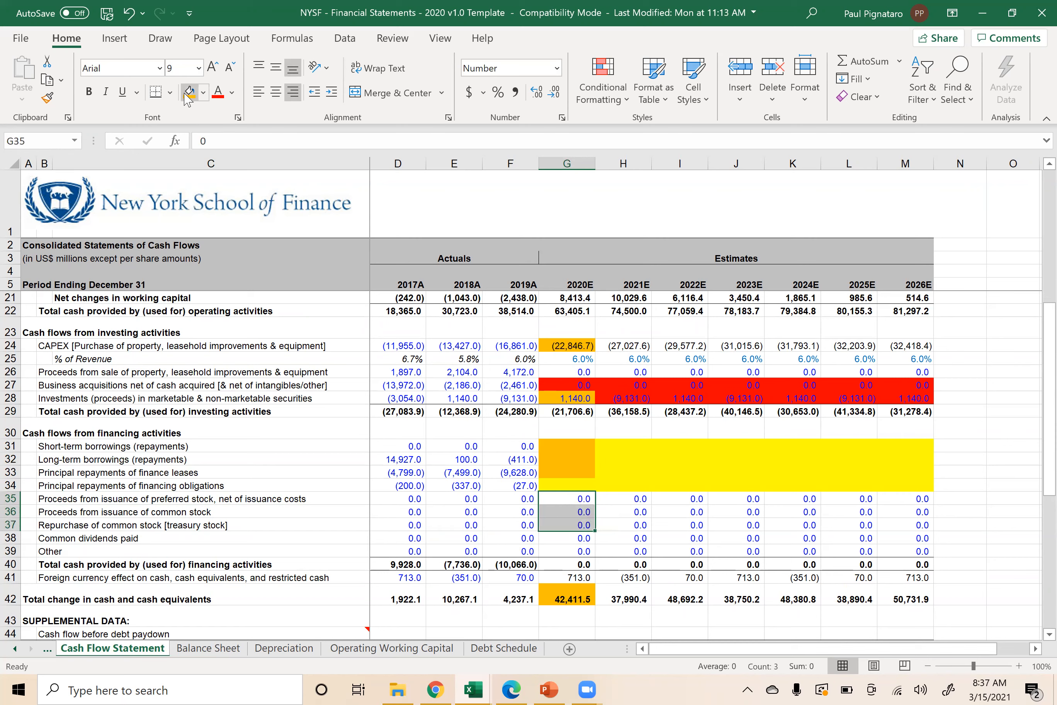
{"action": "left_click", "coordinate": [190, 92]}
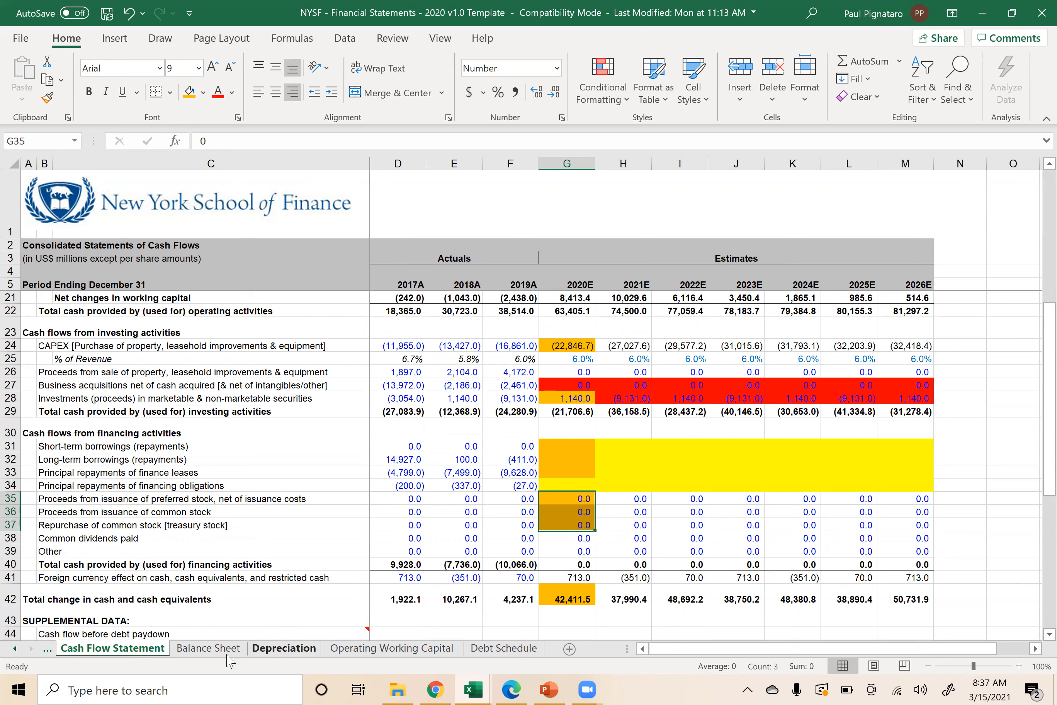
- Set 2020E accumulated other comprehensive income in Balance Sheet cell G34 to the 2019A balance with =F34
{"action": "left_click", "coordinate": [208, 648]}
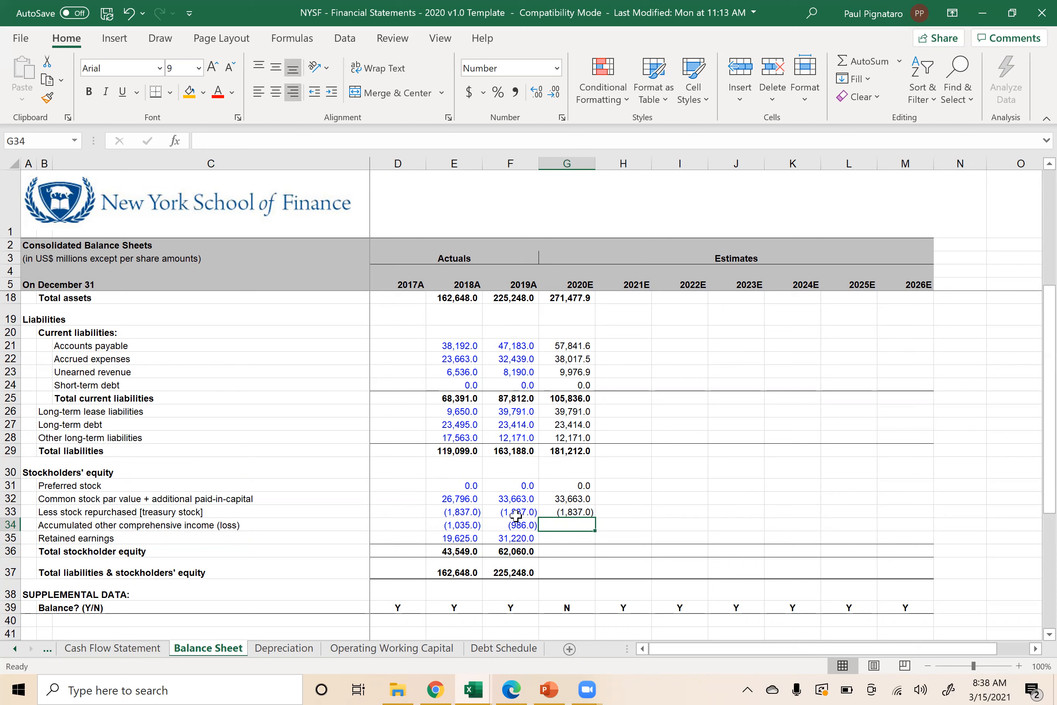
{"action": "type", "text": "="}
{"action": "key", "text": "Left"}
{"action": "key", "text": "Return"}
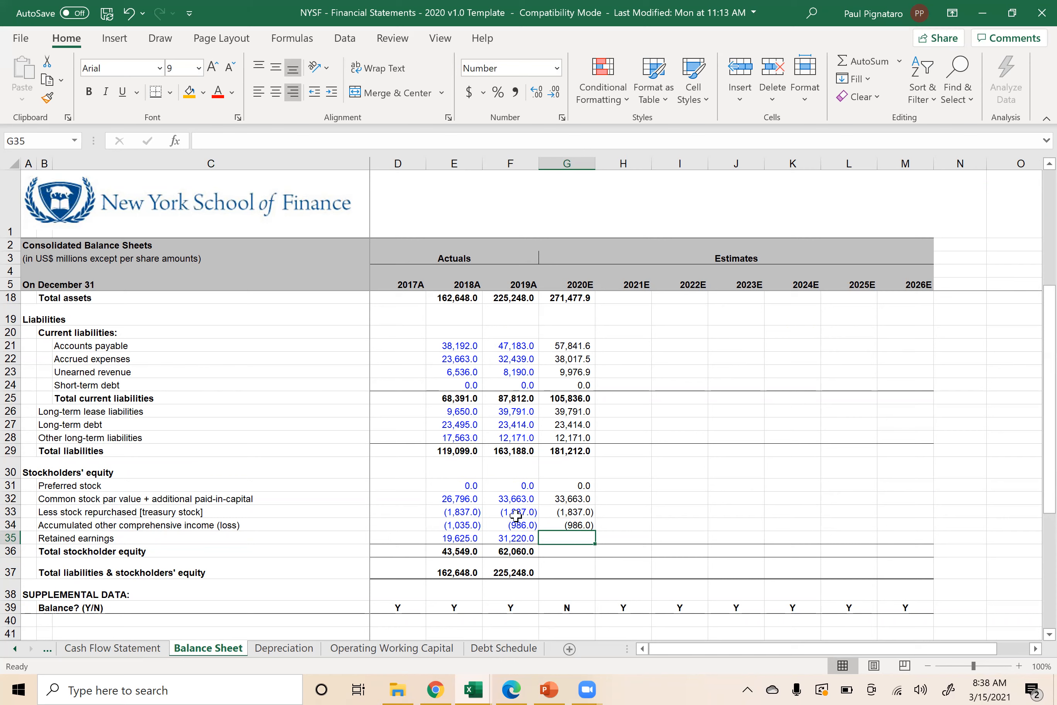
- Project 2020E retained earnings in G35 from net income and common dividends with =F35+'Cash Flow Statement'!G7+'Cash Flow Statement'!G38
{"action": "type", "text": "="}
{"action": "key", "text": "Left"}
{"action": "type", "text": "+"}
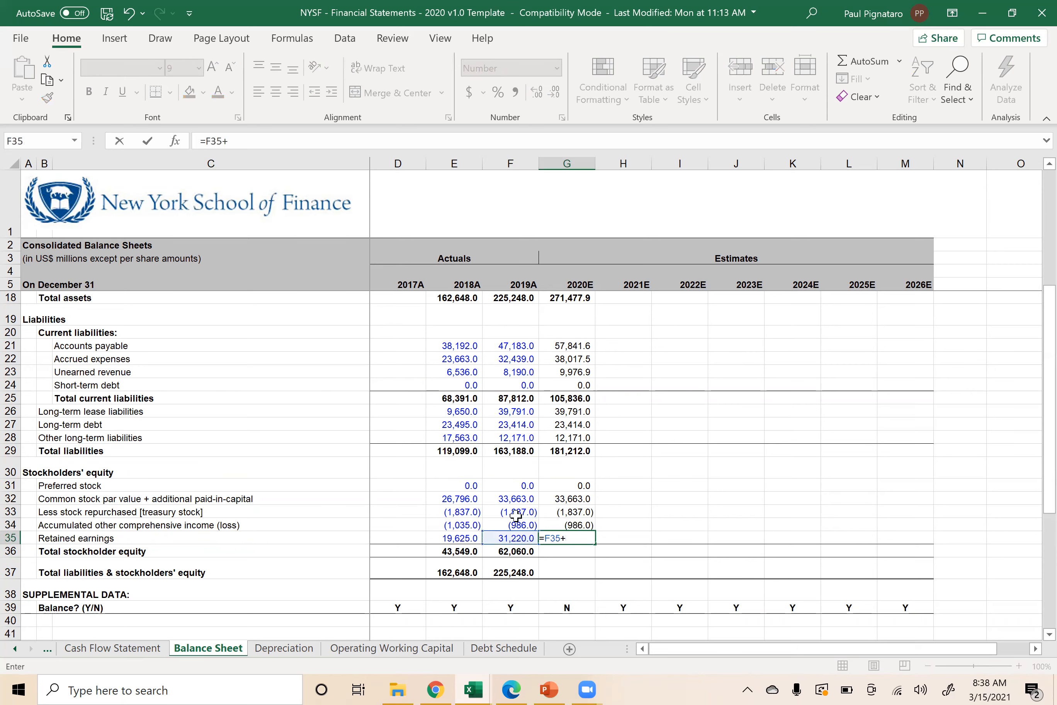
{"action": "left_click", "coordinate": [135, 646]}
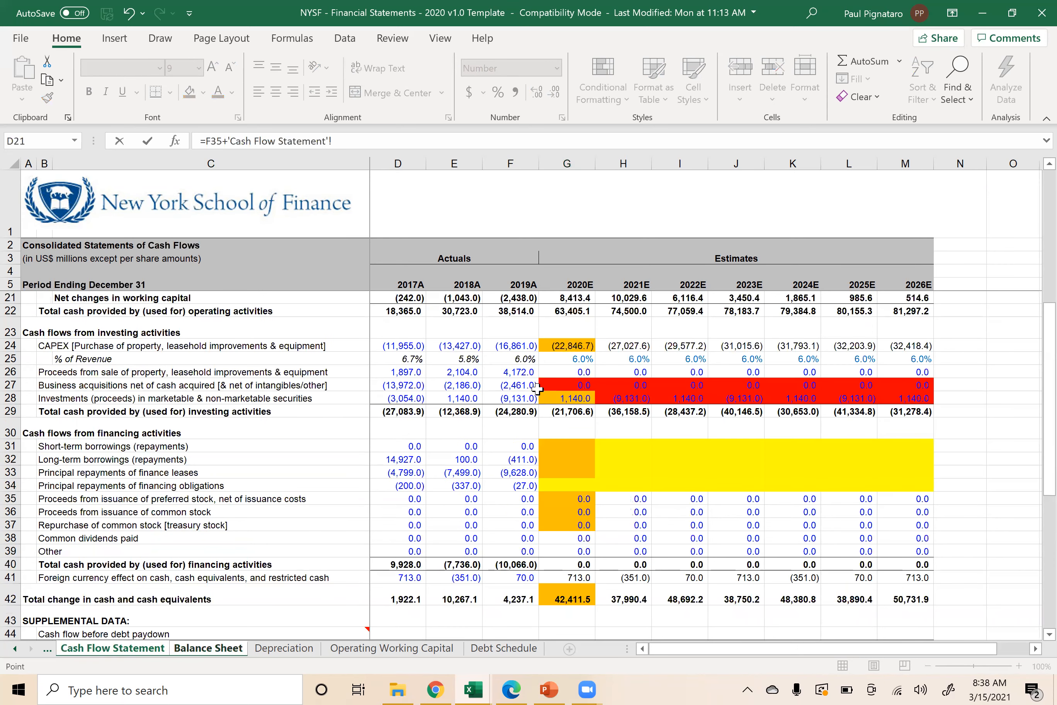
{"action": "scroll", "coordinate": [537, 387], "scroll_direction": "up", "scroll_amount": 5}
{"action": "left_click", "coordinate": [557, 318]}
{"action": "type", "text": "+"}
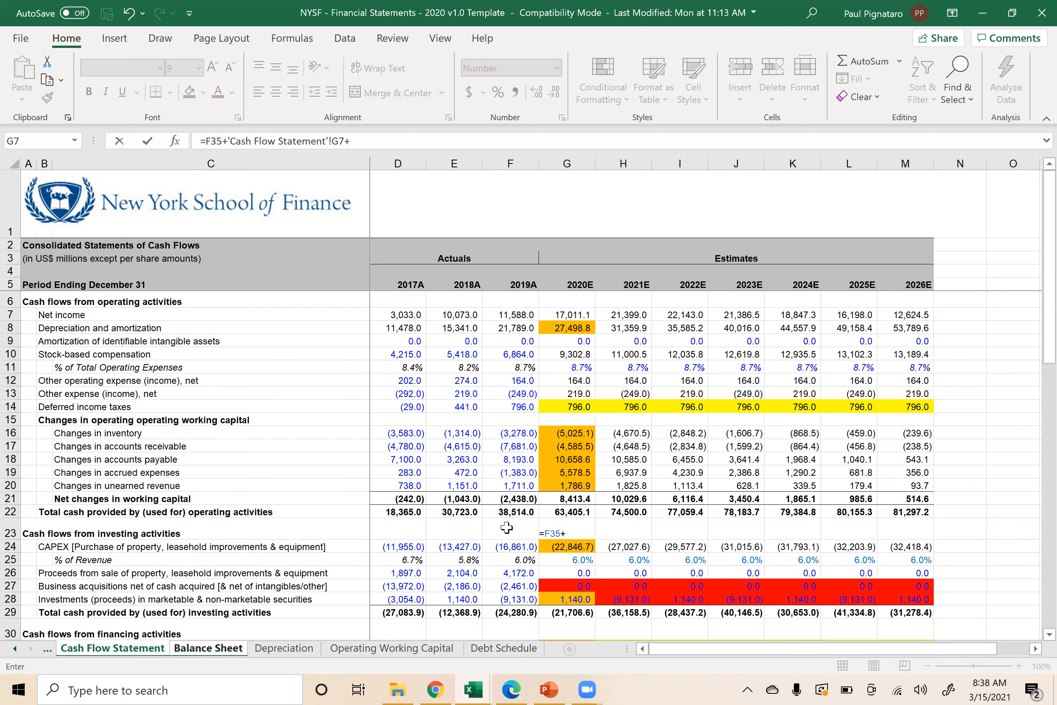
{"action": "scroll", "coordinate": [506, 527], "scroll_direction": "down", "scroll_amount": 6}
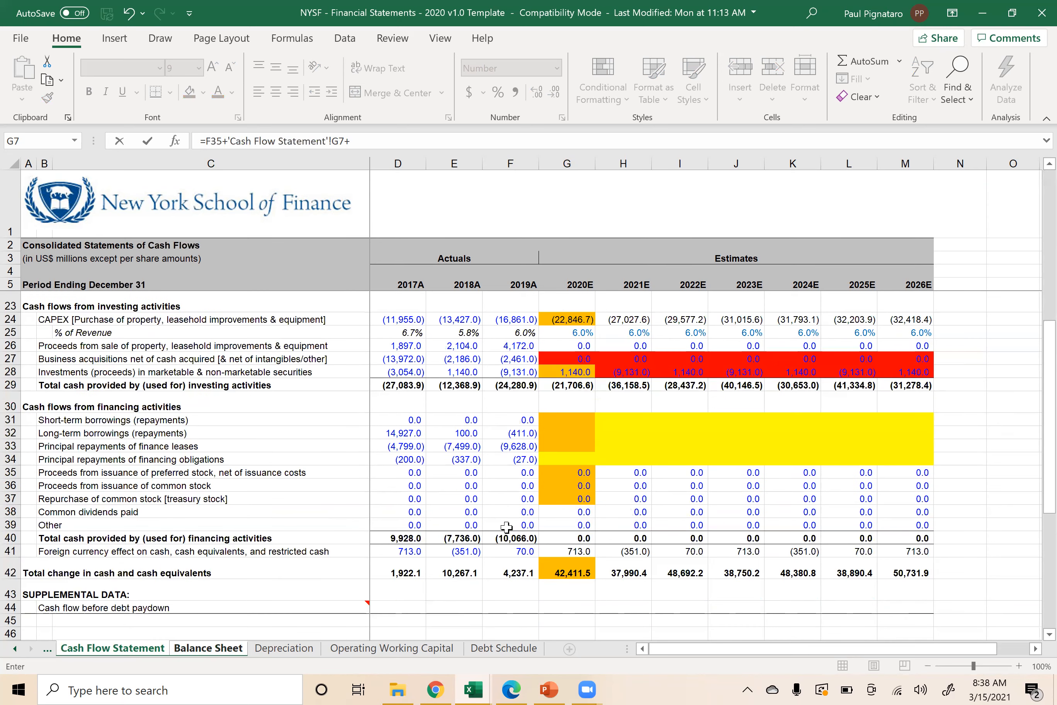
{"action": "left_click", "coordinate": [555, 513]}
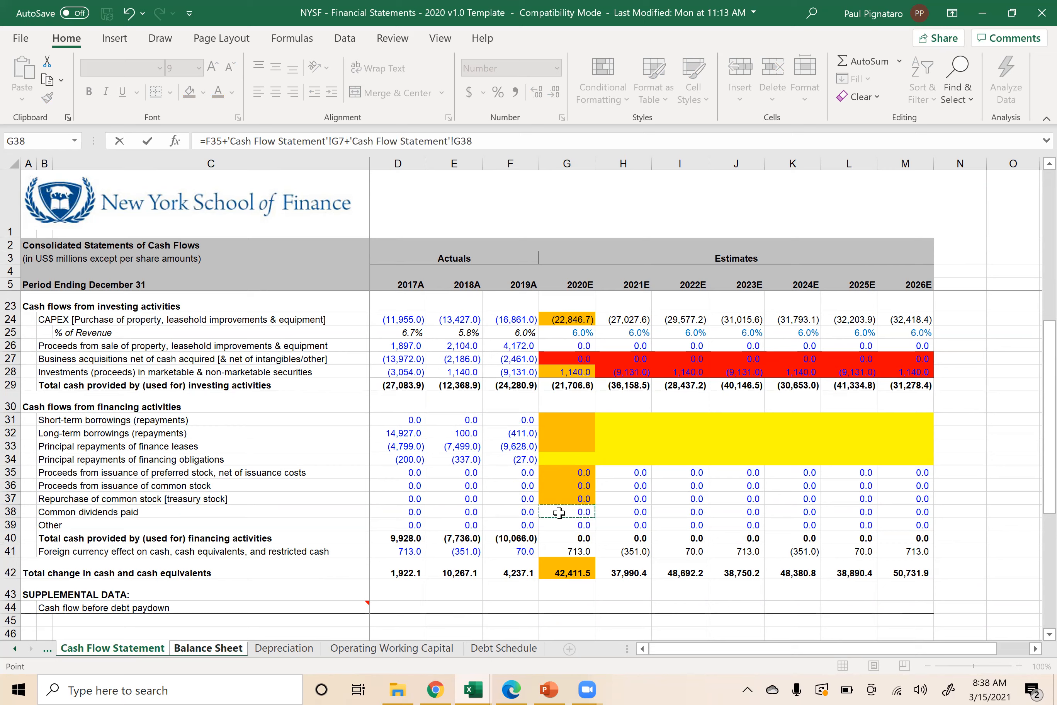
{"action": "key", "text": "Return"}
{"action": "key", "text": "Up"}
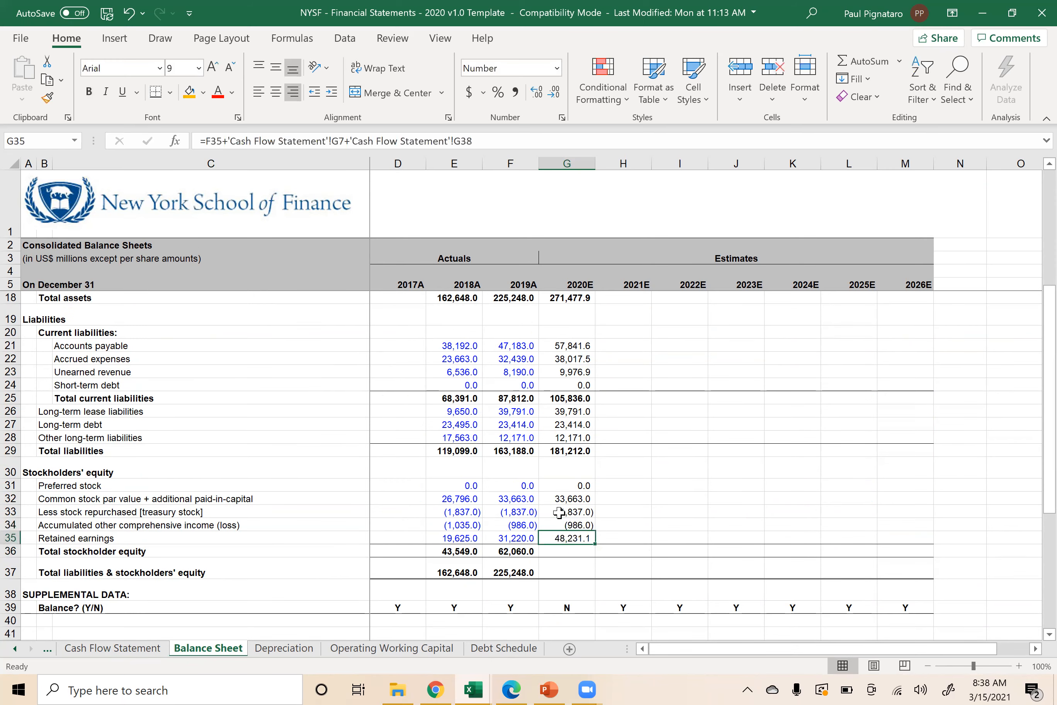
- Fill the 2020E net income cell G7 on the Cash Flow Statement in orange
{"action": "left_click", "coordinate": [112, 648]}
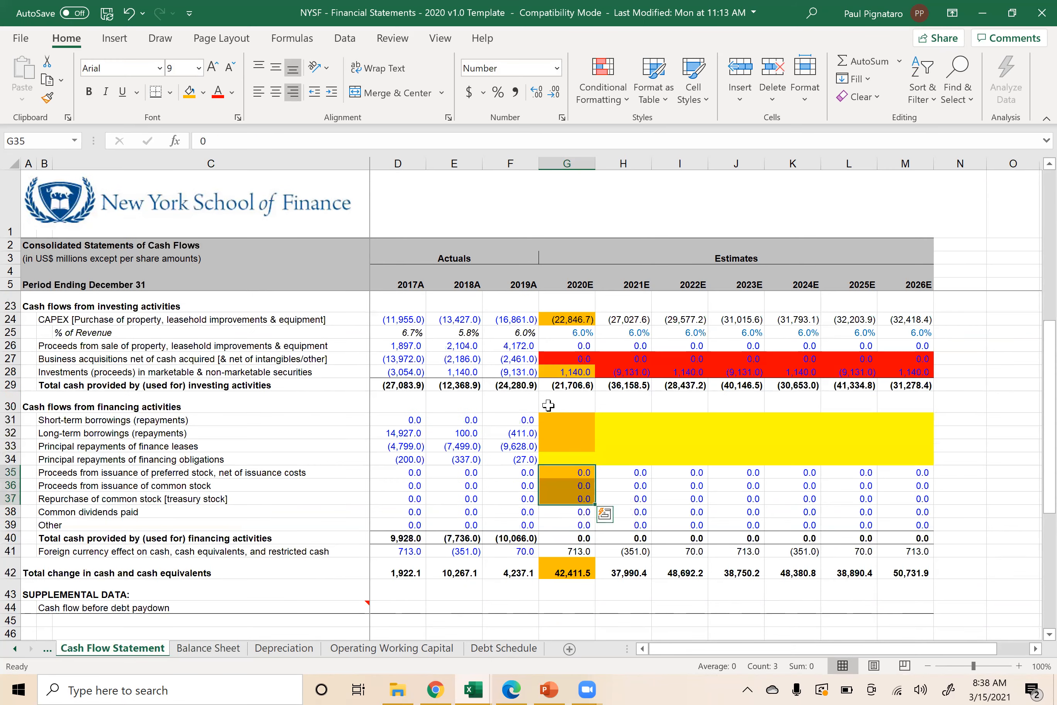
{"action": "scroll", "coordinate": [555, 362], "scroll_direction": "up", "scroll_amount": 6}
{"action": "left_click", "coordinate": [553, 321]}
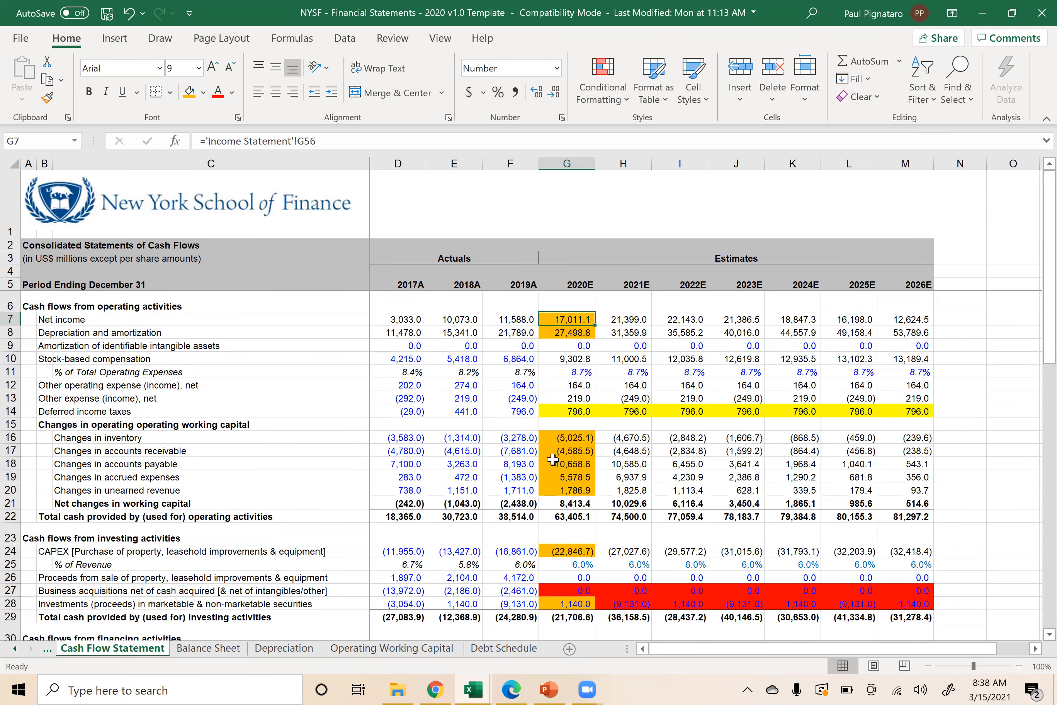
- Fill the 2020E common dividends paid cell G38 on the Cash Flow Statement in orange
{"action": "scroll", "coordinate": [554, 459], "scroll_direction": "down", "scroll_amount": 5}
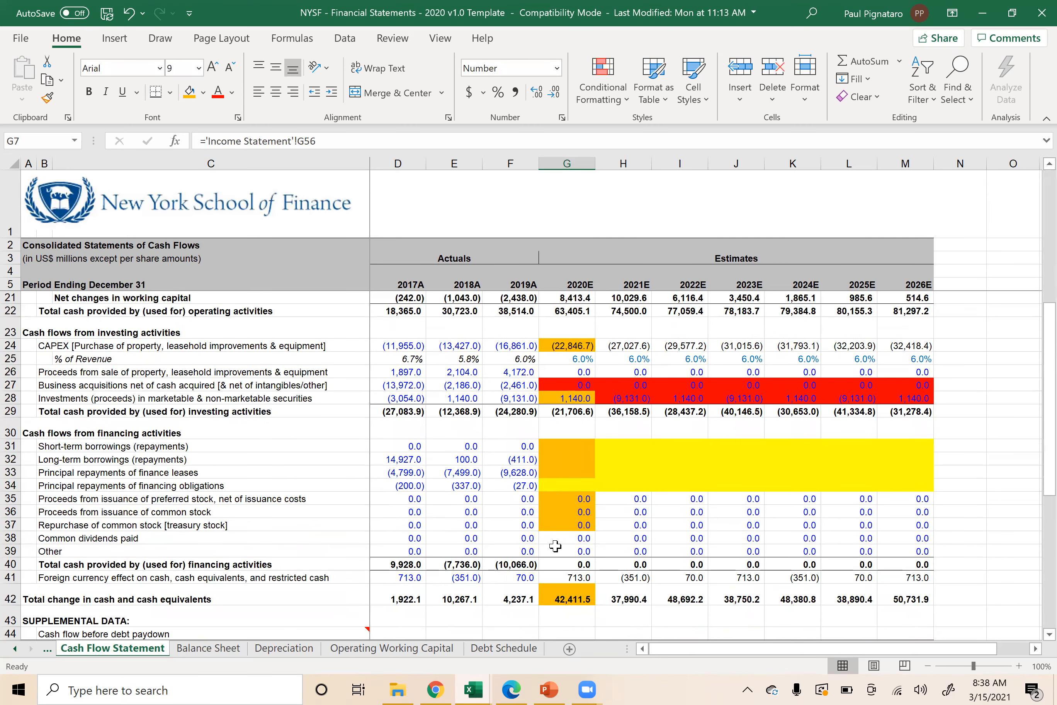
{"action": "left_click", "coordinate": [557, 539]}
{"action": "left_click", "coordinate": [190, 97]}
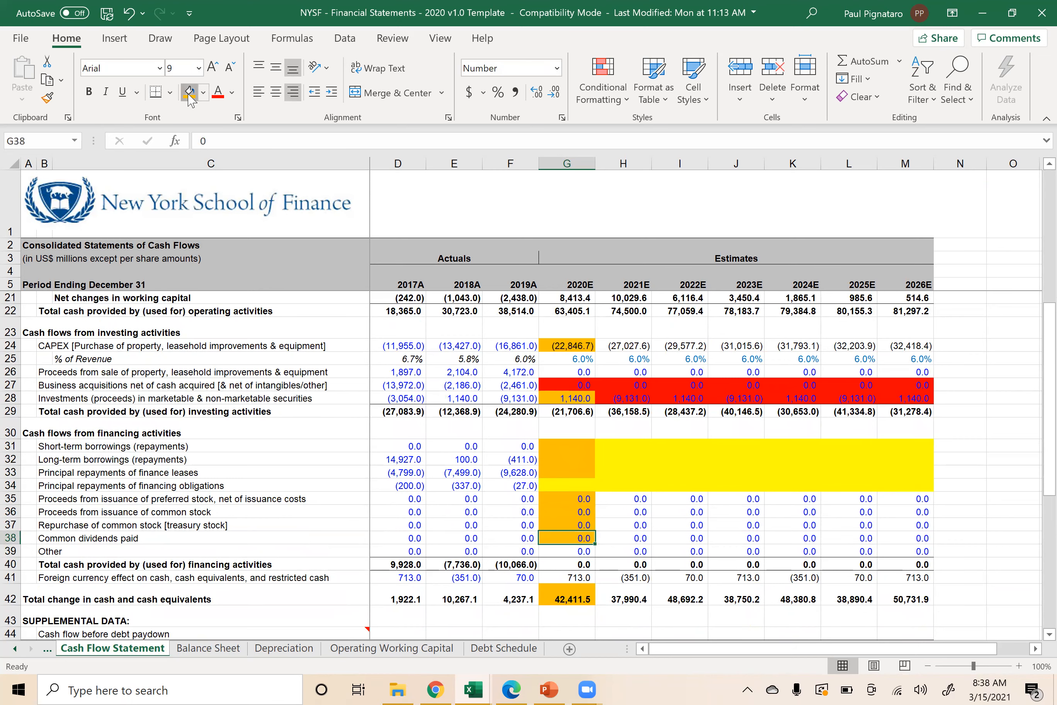
- Copy the 2019A total stockholder equity and total liabilities & stockholders' equity formulas from Balance Sheet F36:F37 into 2020E cells G36:G37
{"action": "left_click", "coordinate": [224, 649]}
{"action": "left_click_drag", "start_coordinate": [513, 551], "coordinate": [567, 573]}
{"action": "key", "text": "ctrl+r"}
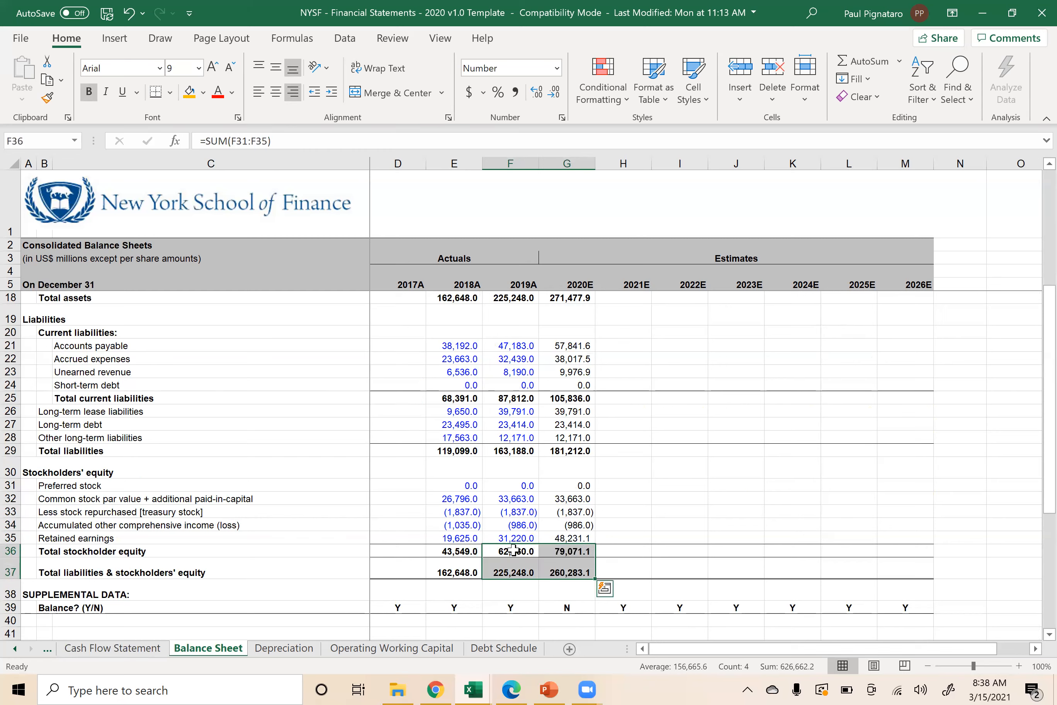
{"action": "key", "text": "Right"}
- Check the 2020E balance test in G39, comparing total assets with total liabilities & stockholders' equity and inspecting the total formulas in G36:G37
{"action": "left_click", "coordinate": [566, 609]}
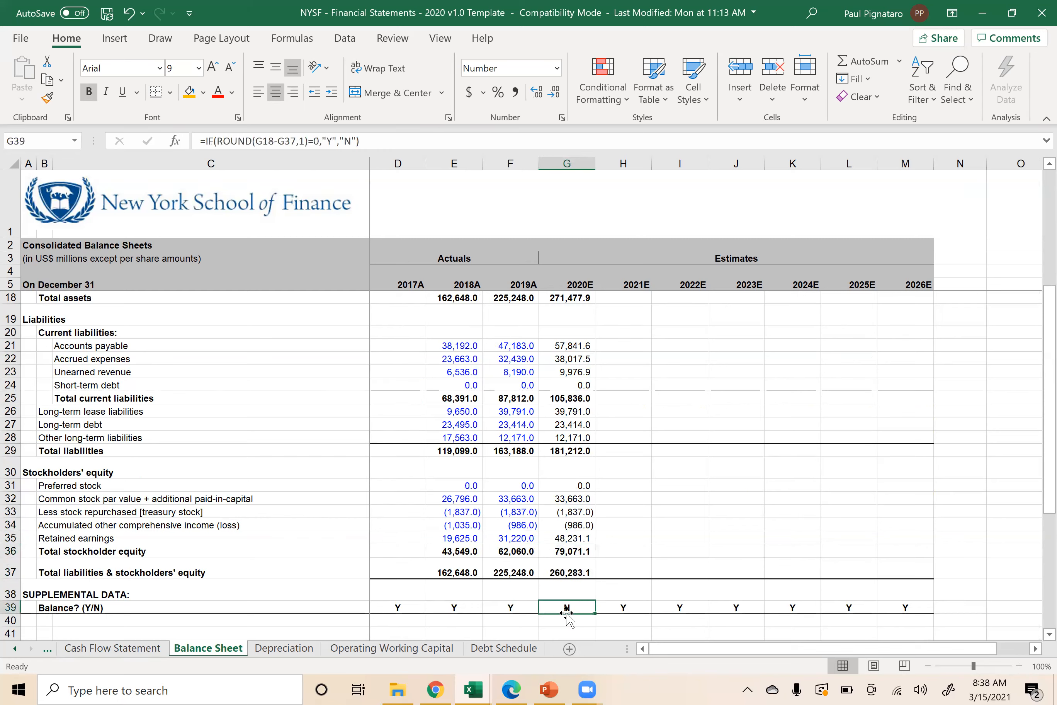
{"action": "left_click", "coordinate": [557, 569]}
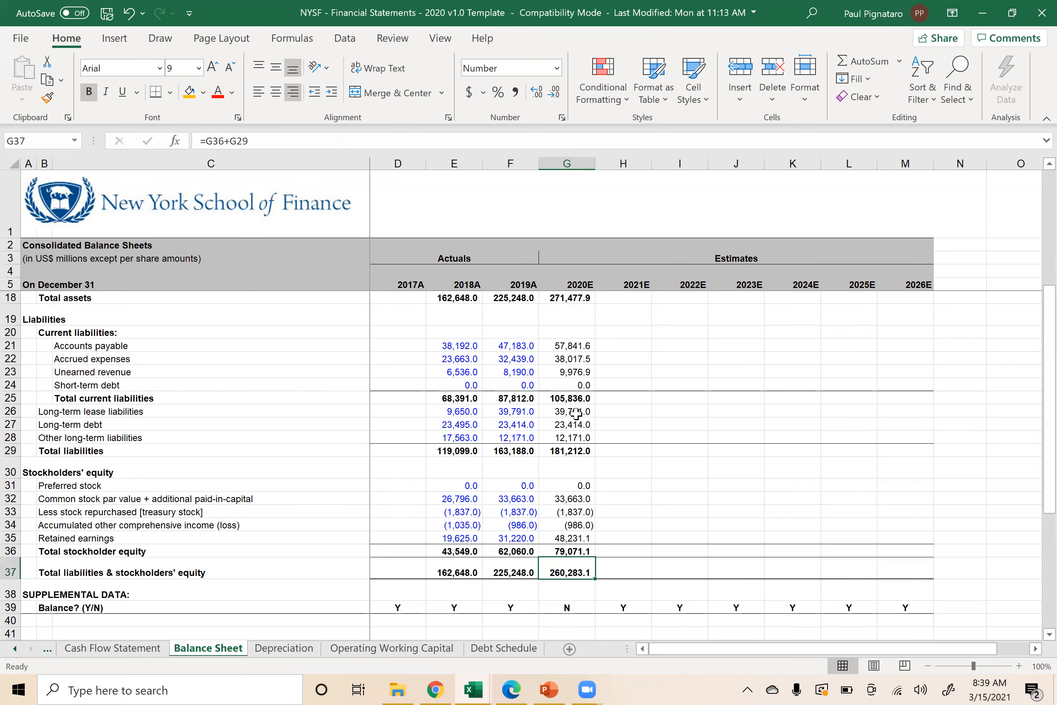
{"action": "scroll", "coordinate": [557, 463], "scroll_direction": "up", "scroll_amount": 3}
{"action": "scroll", "coordinate": [557, 462], "scroll_direction": "up", "scroll_amount": 1}
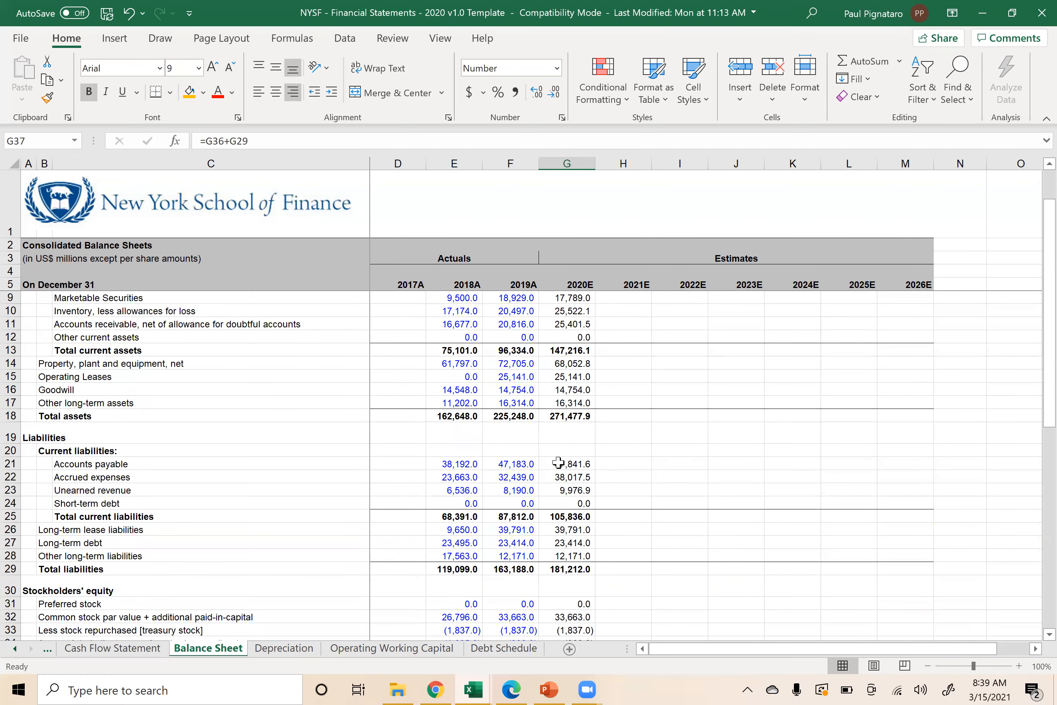
{"action": "scroll", "coordinate": [558, 463], "scroll_direction": "down", "scroll_amount": 2}
{"action": "left_click", "coordinate": [566, 337]}
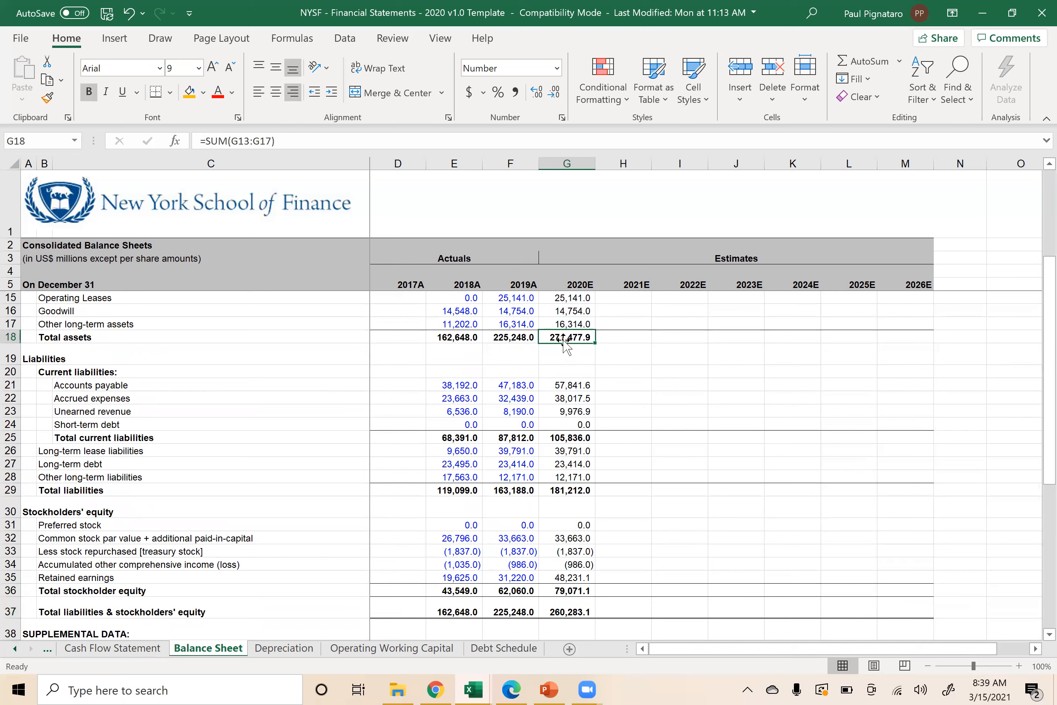
{"action": "left_click", "coordinate": [567, 612]}
{"action": "left_click", "coordinate": [565, 336]}
{"action": "left_click", "coordinate": [559, 613]}
{"action": "left_click", "coordinate": [560, 342]}
{"action": "double_click", "coordinate": [566, 610]}
{"action": "key", "text": "Escape"}
{"action": "double_click", "coordinate": [562, 590]}
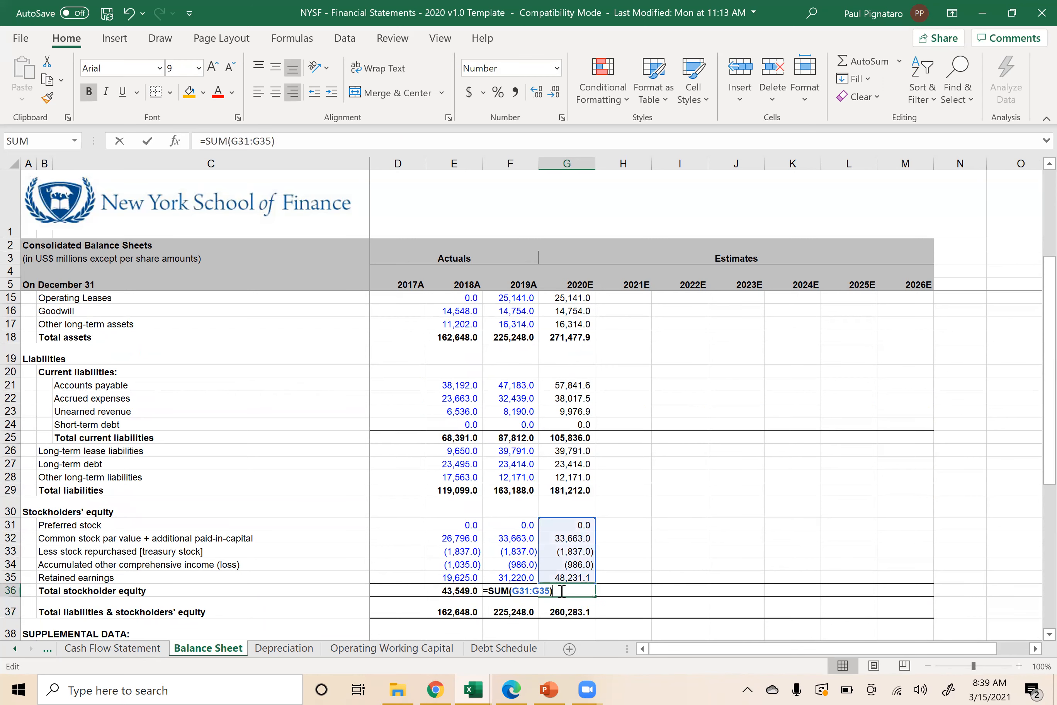
{"action": "key", "text": "Escape"}
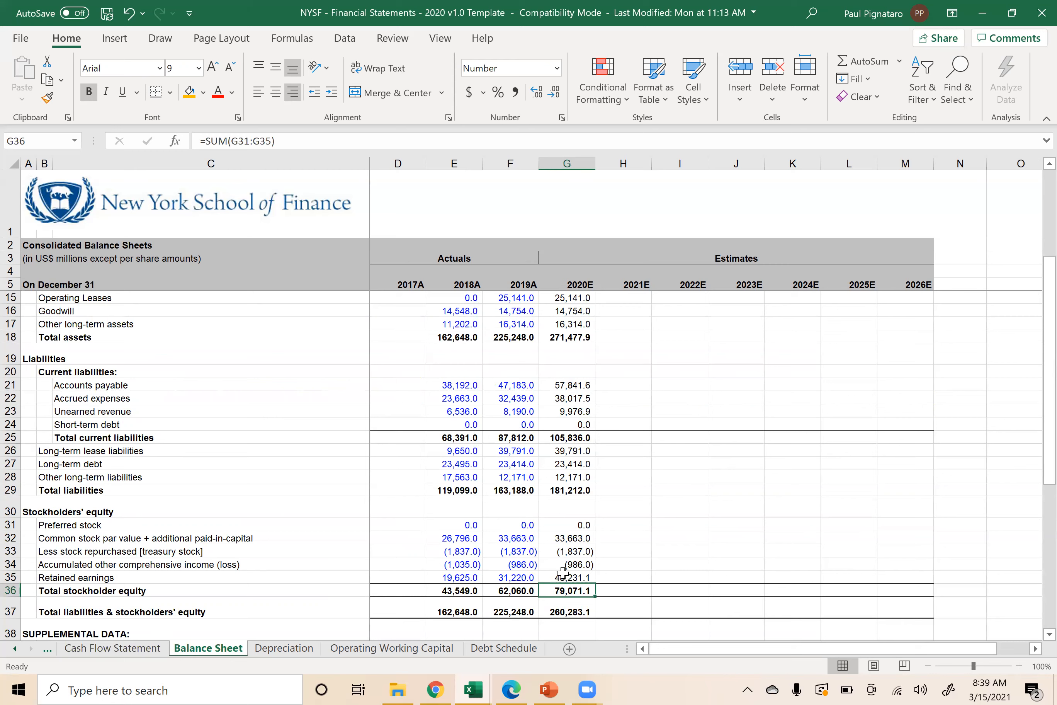
- Review the Cash Flow Statement's 2020E column for items without orange fill, including stock-based compensation, other expenses, deferred taxes and foreign currency effect
{"action": "left_click", "coordinate": [146, 636]}
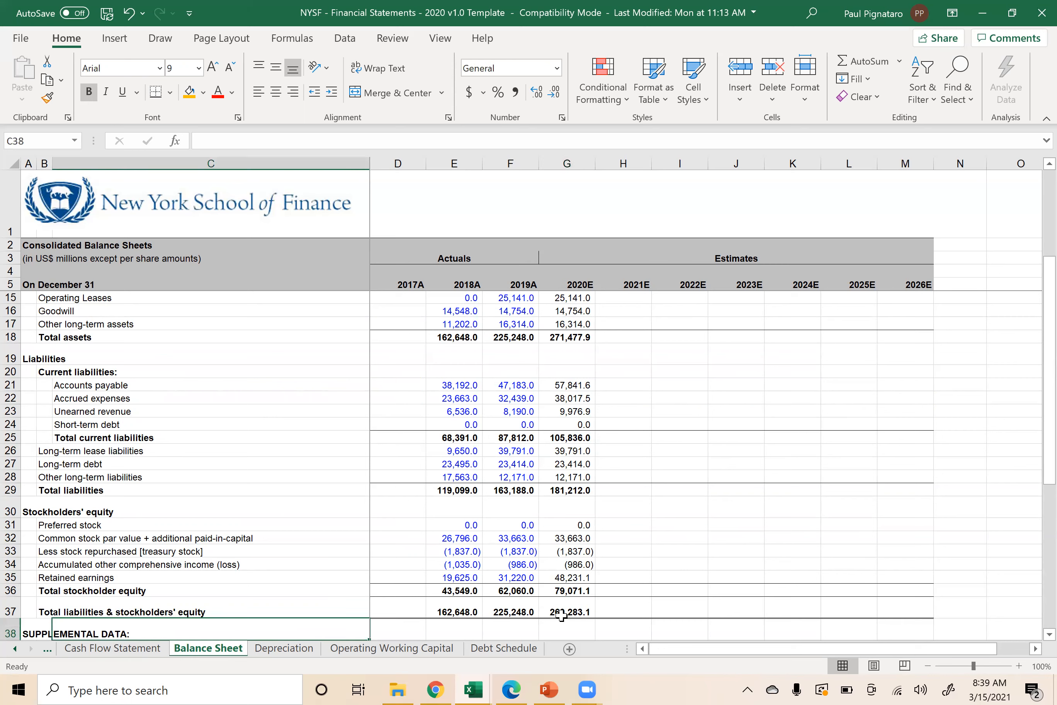
{"action": "left_click", "coordinate": [561, 615]}
{"action": "left_click", "coordinate": [148, 647]}
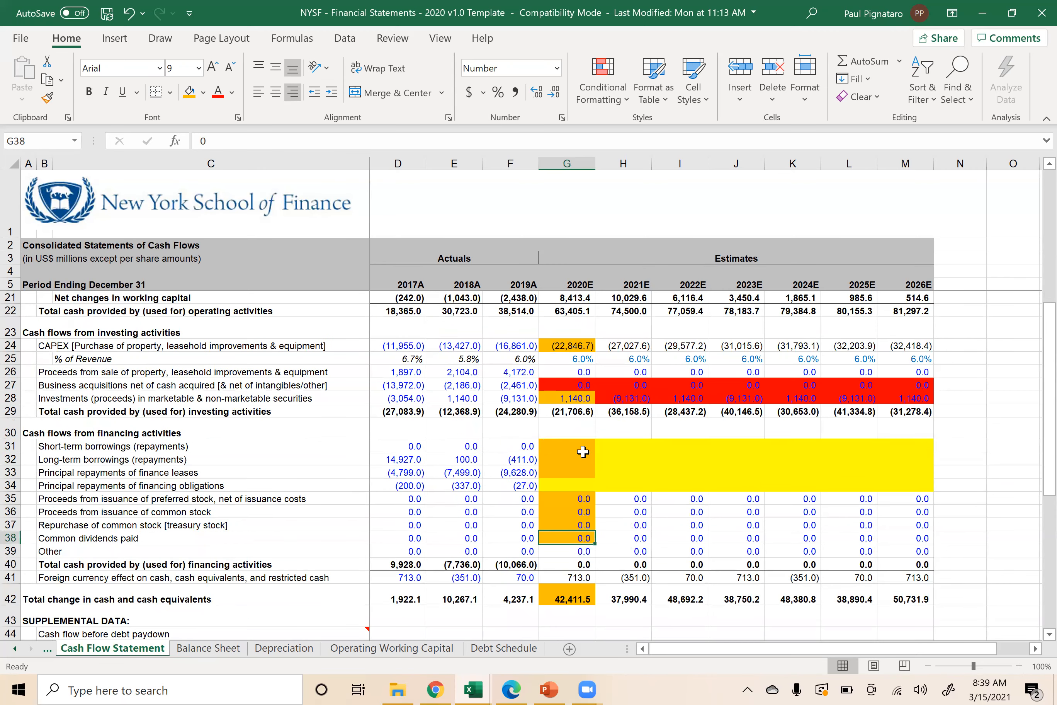
{"action": "scroll", "coordinate": [583, 451], "scroll_direction": "up", "scroll_amount": 5}
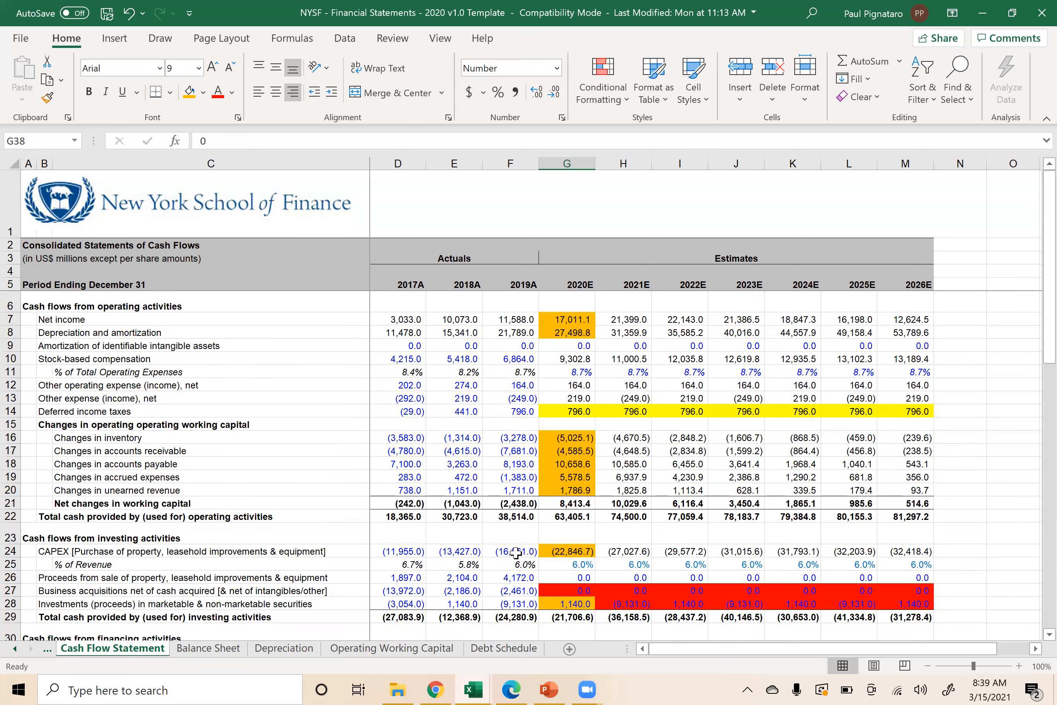
{"action": "left_click", "coordinate": [558, 359]}
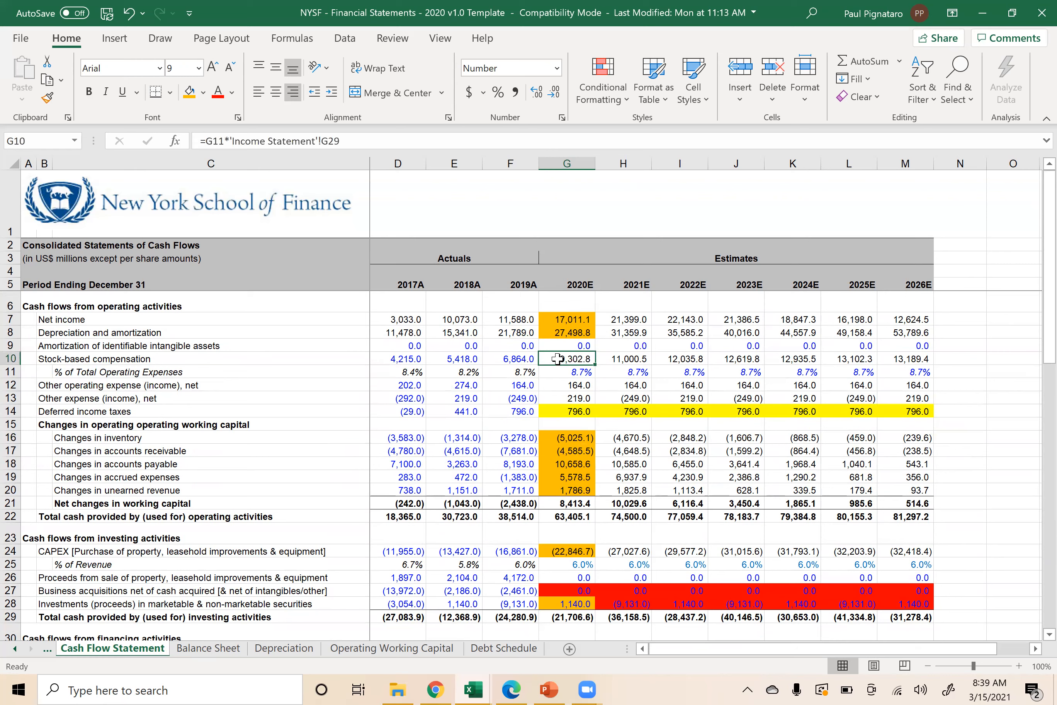
{"action": "left_click", "coordinate": [556, 385]}
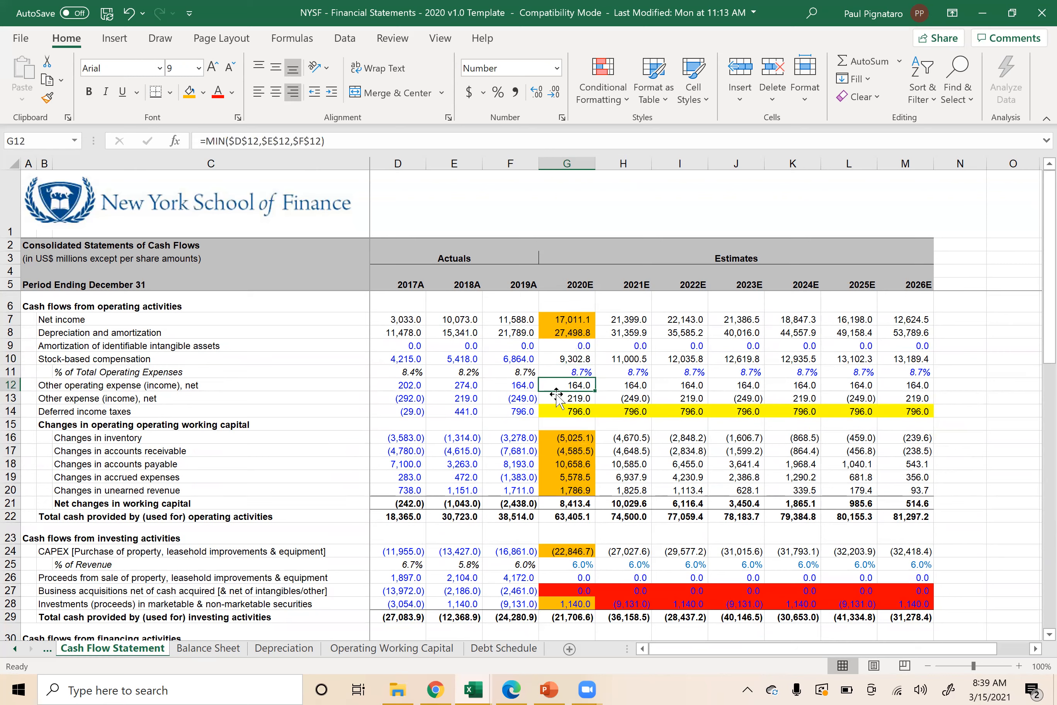
{"action": "left_click", "coordinate": [557, 398]}
{"action": "left_click", "coordinate": [559, 411]}
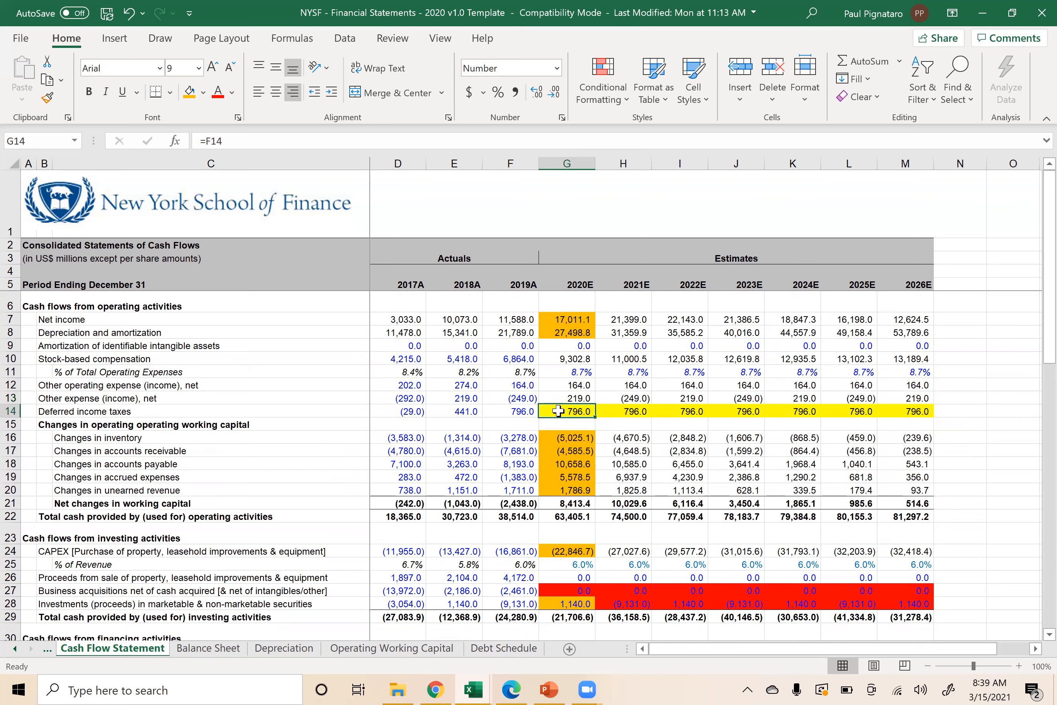
{"action": "scroll", "coordinate": [569, 490], "scroll_direction": "down", "scroll_amount": 7}
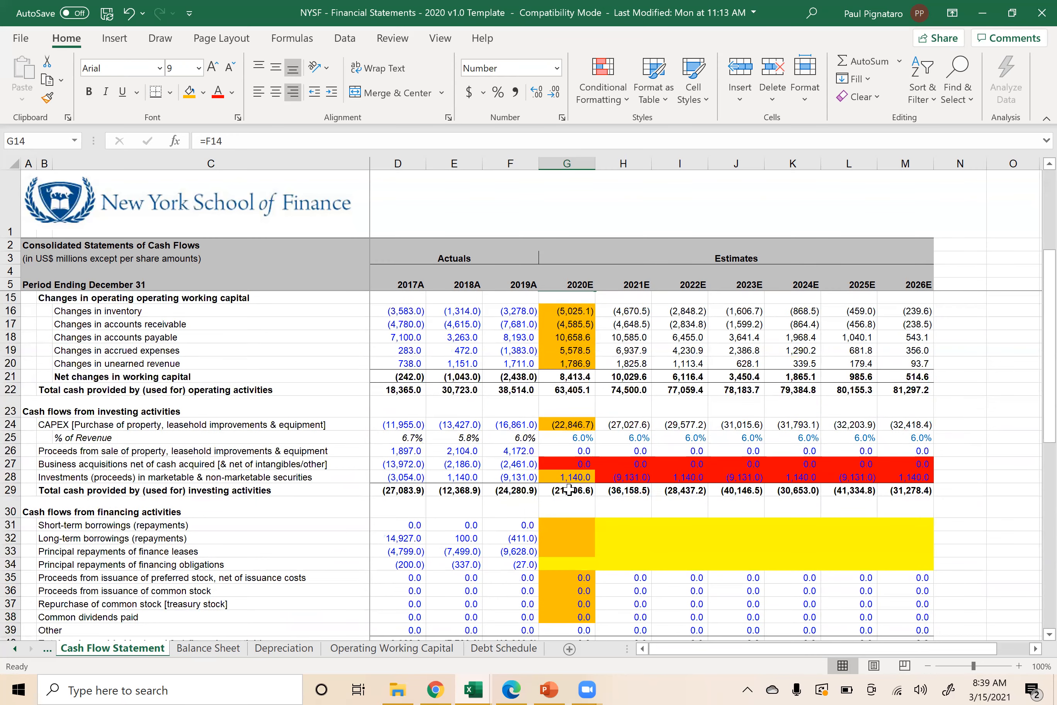
{"action": "left_click", "coordinate": [566, 489]}
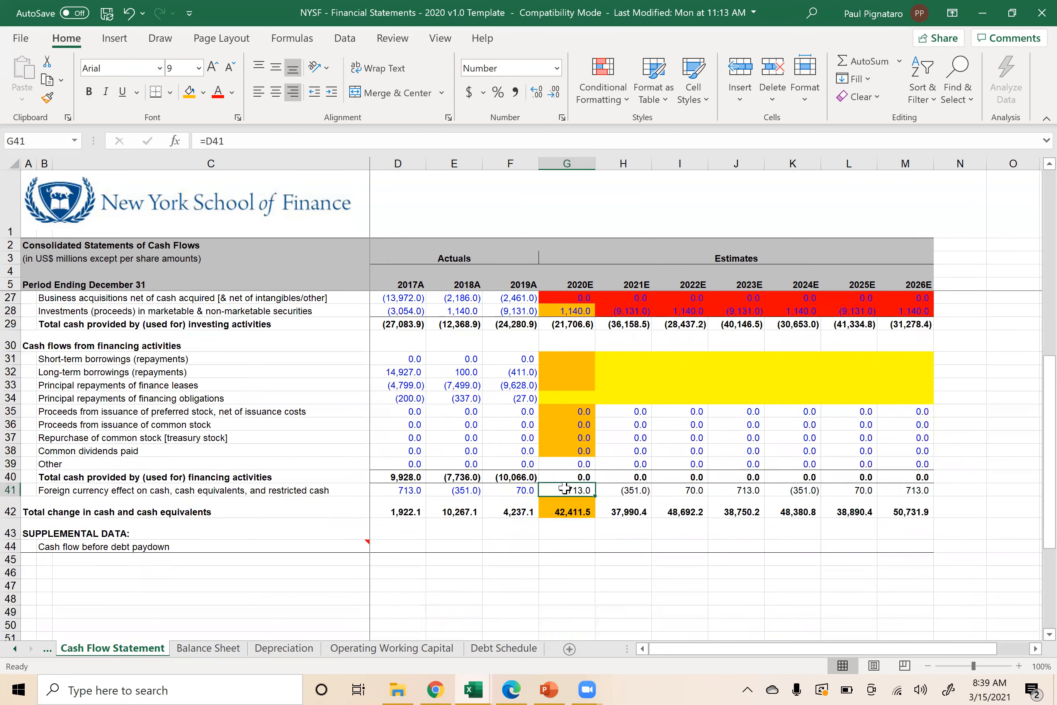
{"action": "scroll", "coordinate": [538, 543], "scroll_direction": "up", "scroll_amount": 6}
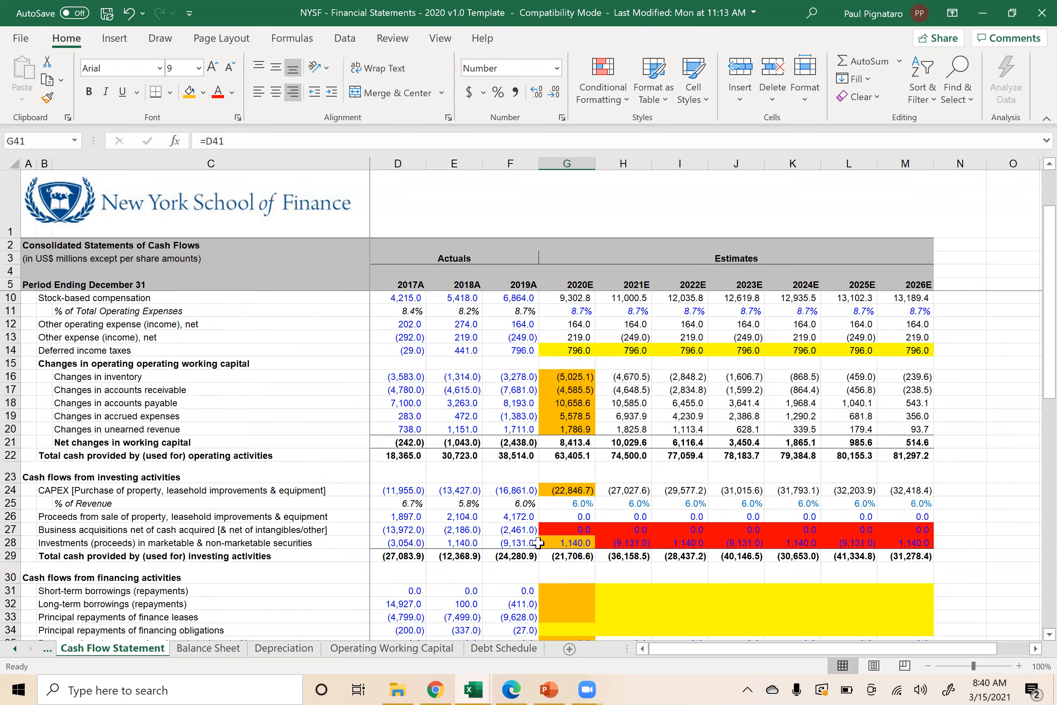
{"action": "scroll", "coordinate": [469, 381], "scroll_direction": "up", "scroll_amount": 2}
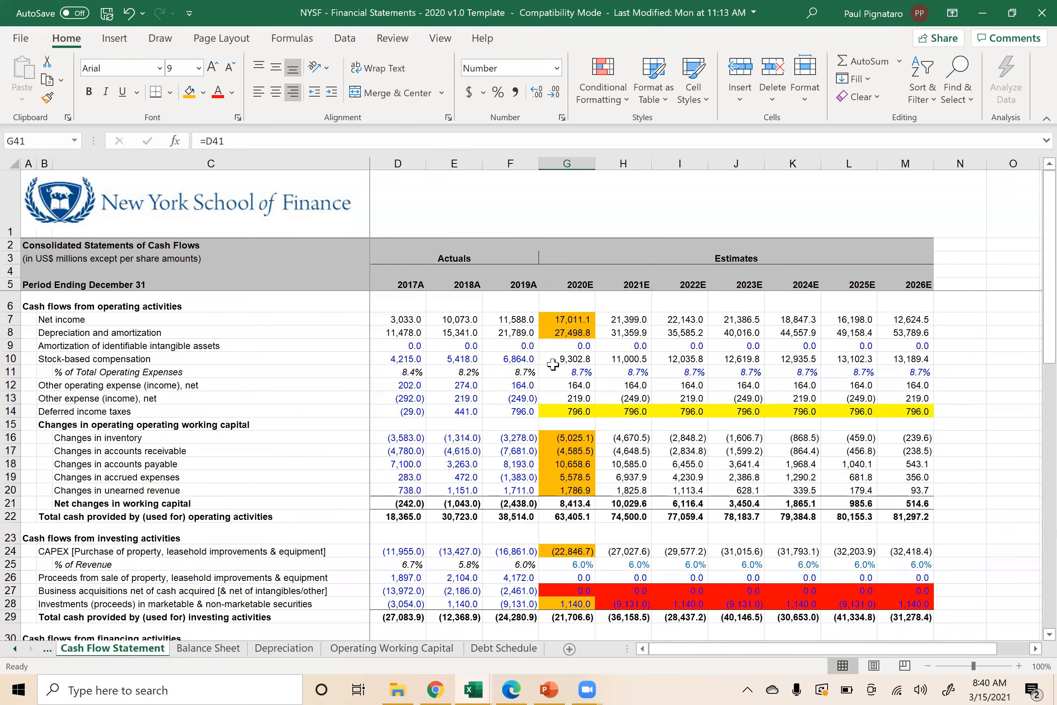
- Extend Balance Sheet G32 to =F32+'Cash Flow Statement'!G36+'Cash Flow Statement'!G10, adding stock-based compensation, and fill Cash Flow Statement cell G10 in orange
{"action": "left_click", "coordinate": [560, 355]}
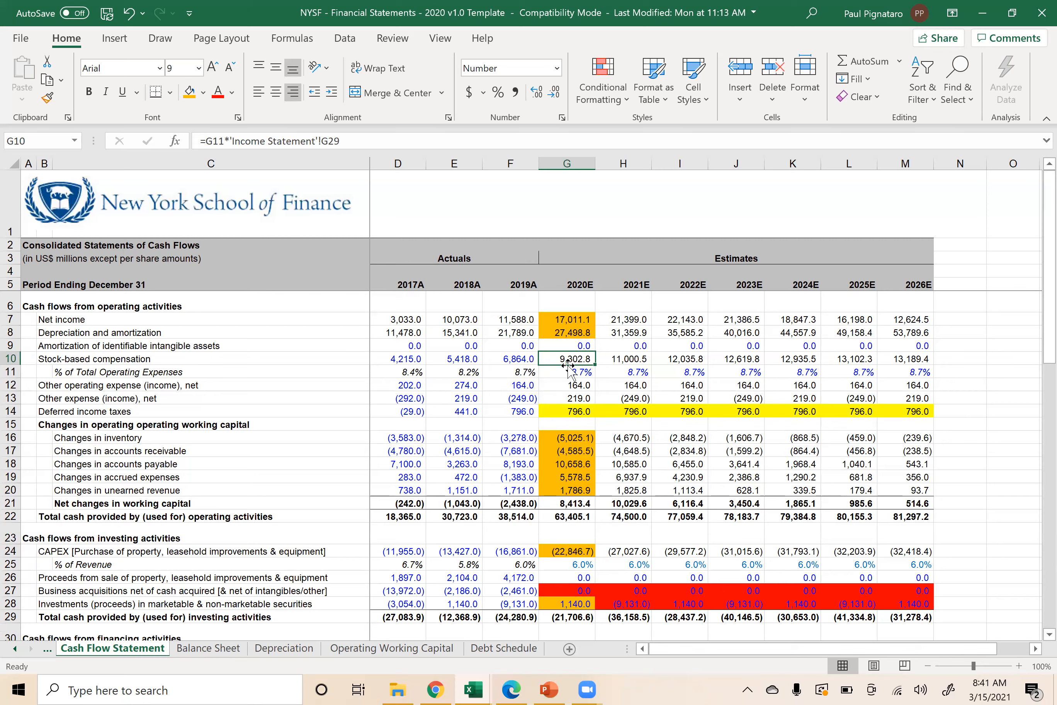
{"action": "left_click", "coordinate": [210, 648]}
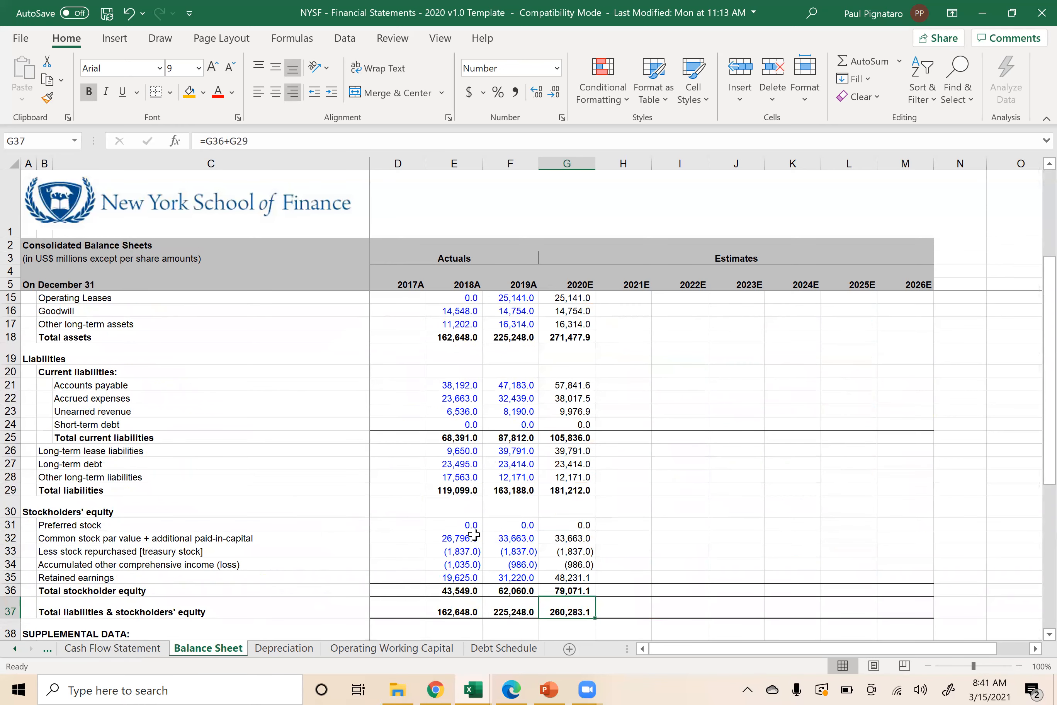
{"action": "left_click", "coordinate": [564, 535]}
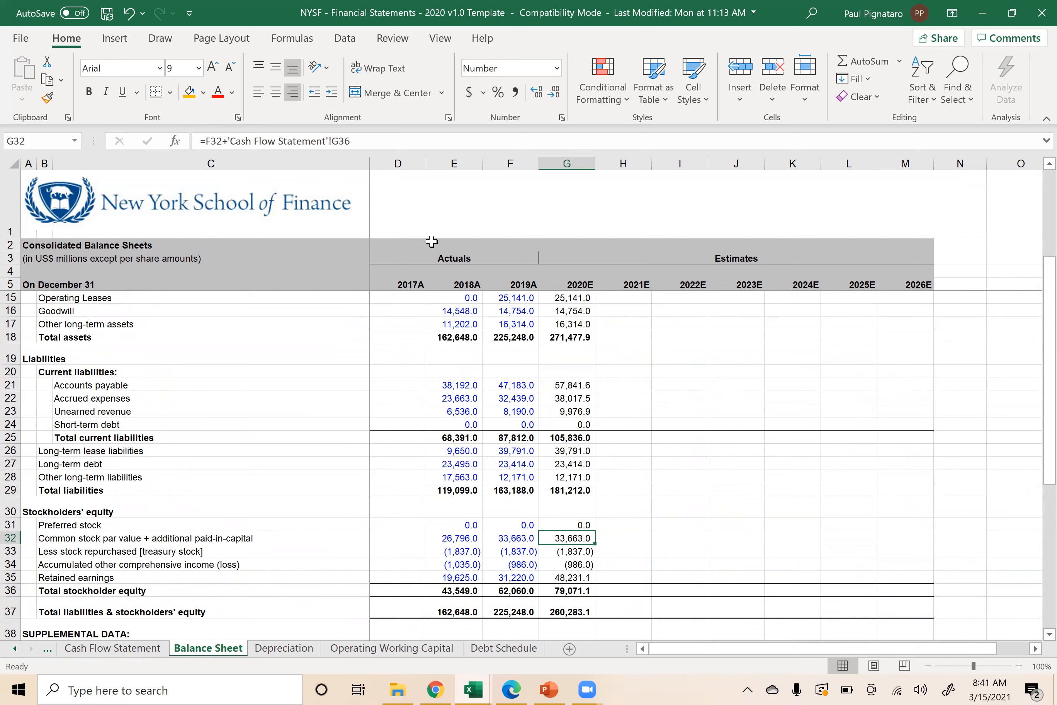
{"action": "left_click", "coordinate": [362, 139]}
{"action": "type", "text": "+"}
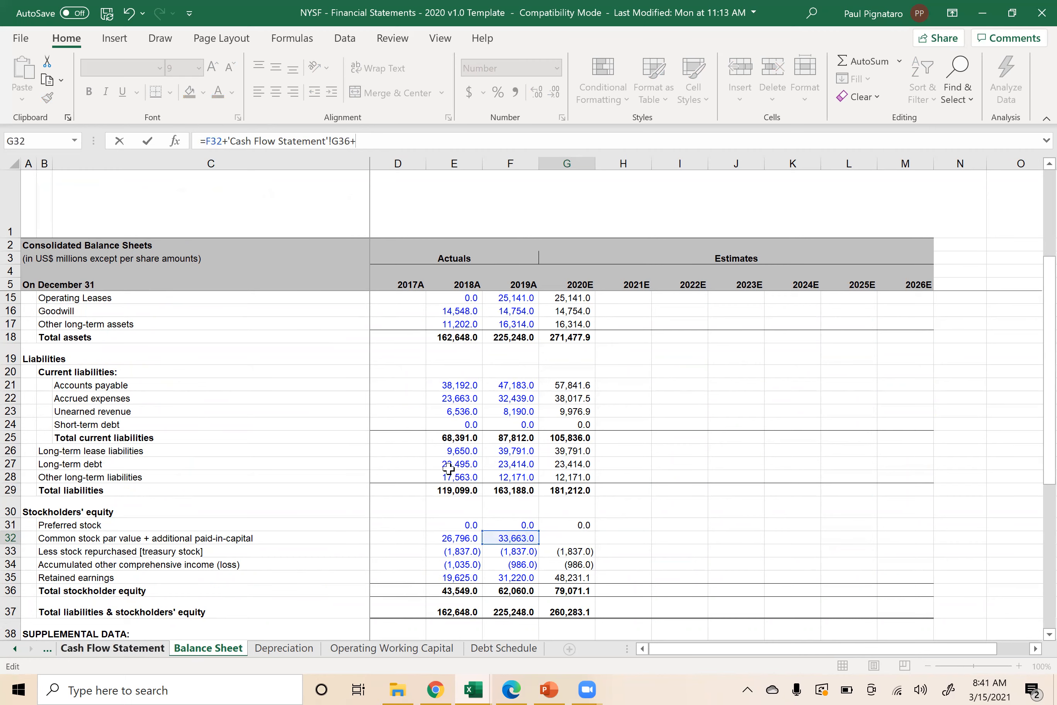
{"action": "left_click", "coordinate": [115, 651]}
{"action": "left_click", "coordinate": [555, 359]}
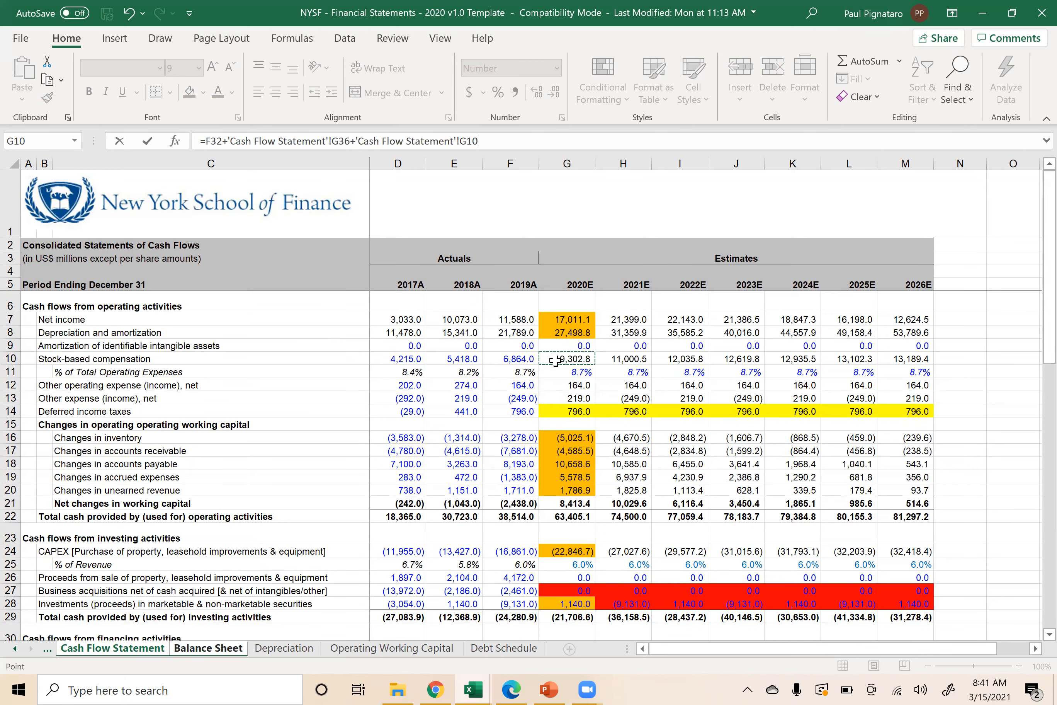
{"action": "key", "text": "Return"}
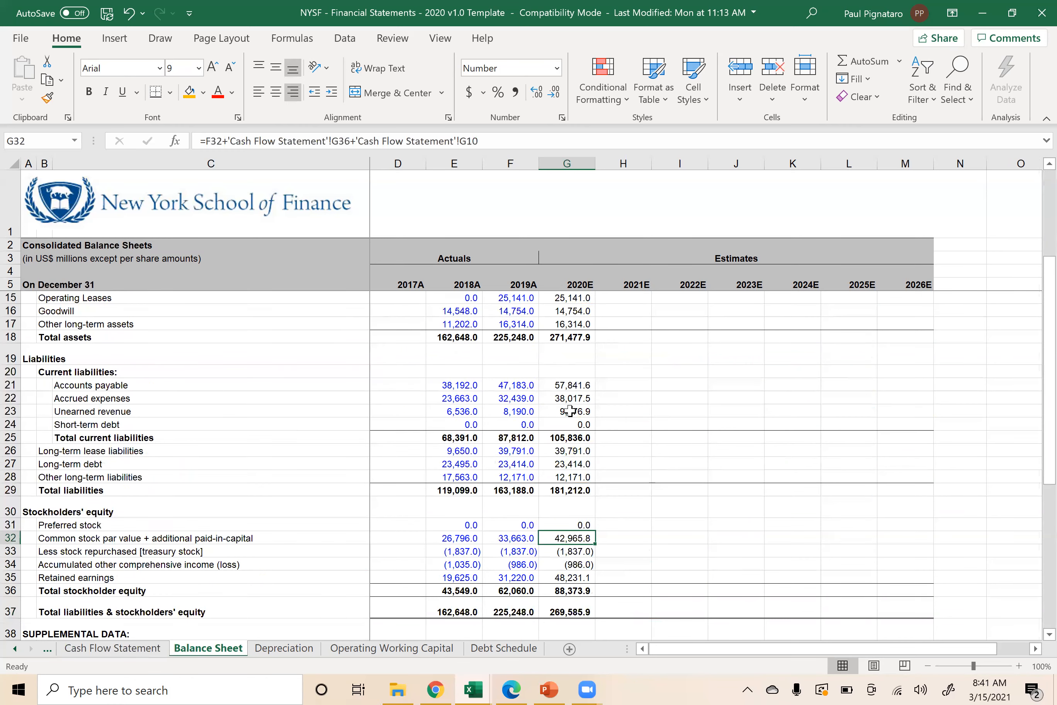
{"action": "left_click", "coordinate": [119, 651]}
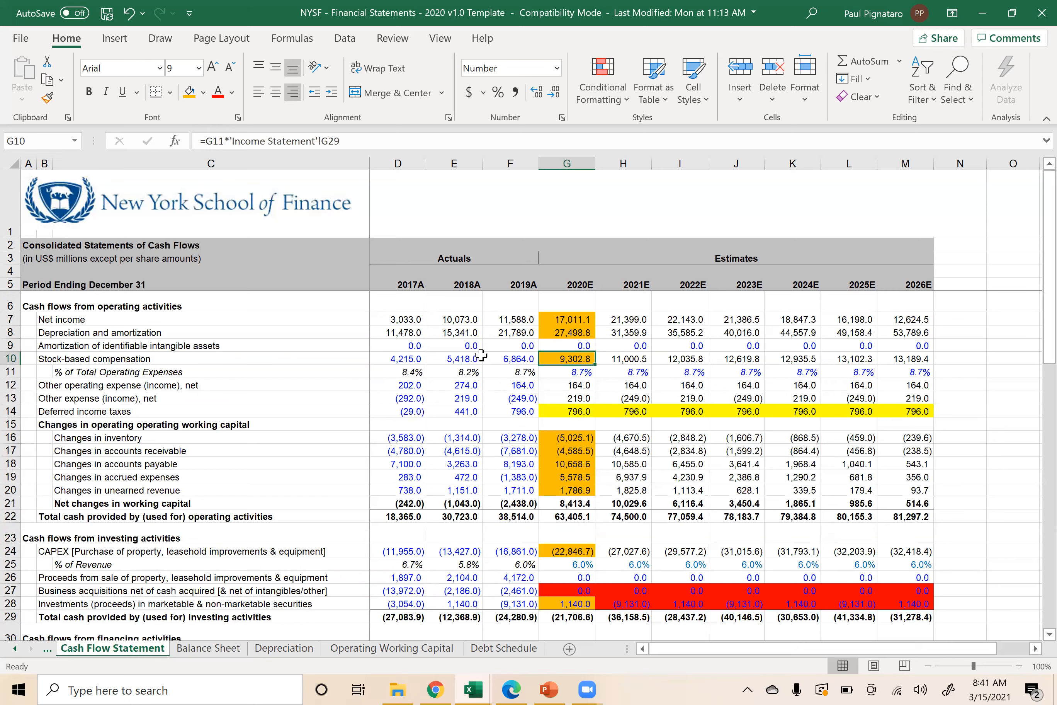
- Examine other long-term assets, other long-term liabilities and accumulated other comprehensive income as Balance Sheet matches for the other expense items in Cash Flow Statement G12:G13
{"action": "left_click", "coordinate": [550, 384]}
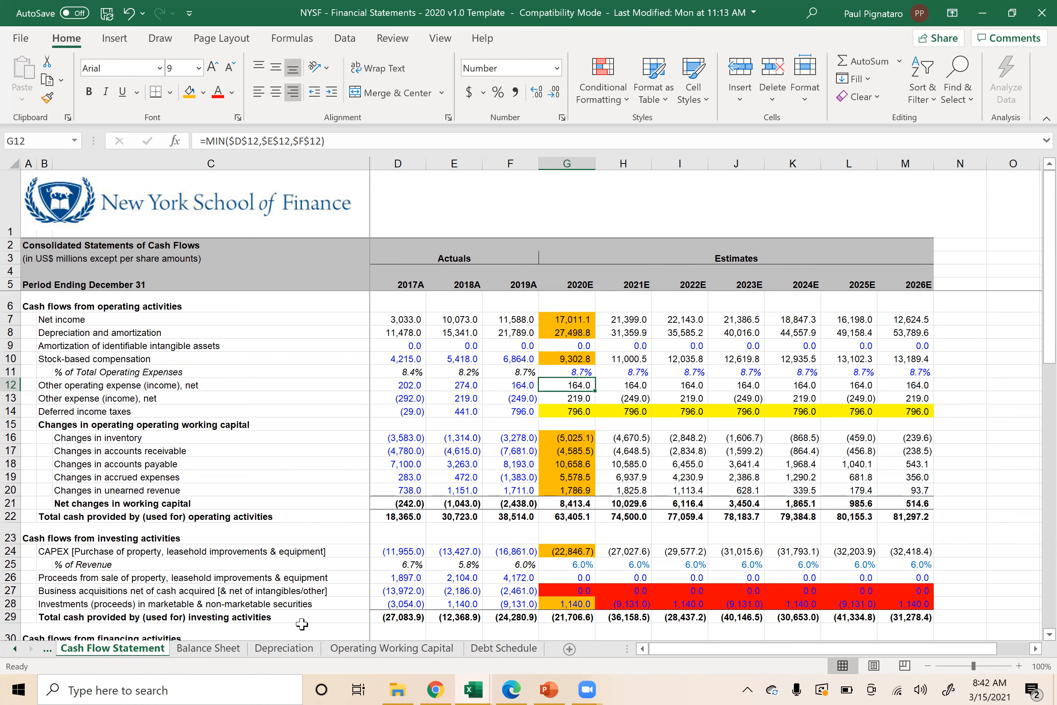
{"action": "left_click", "coordinate": [207, 648]}
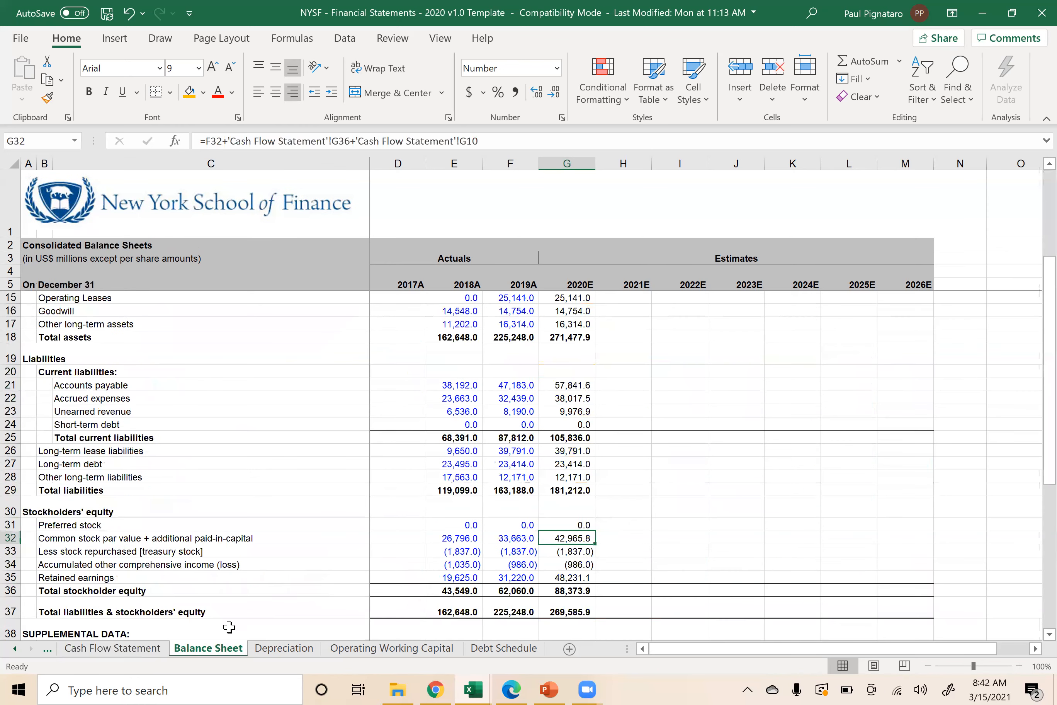
{"action": "scroll", "coordinate": [546, 362], "scroll_direction": "up", "scroll_amount": 1}
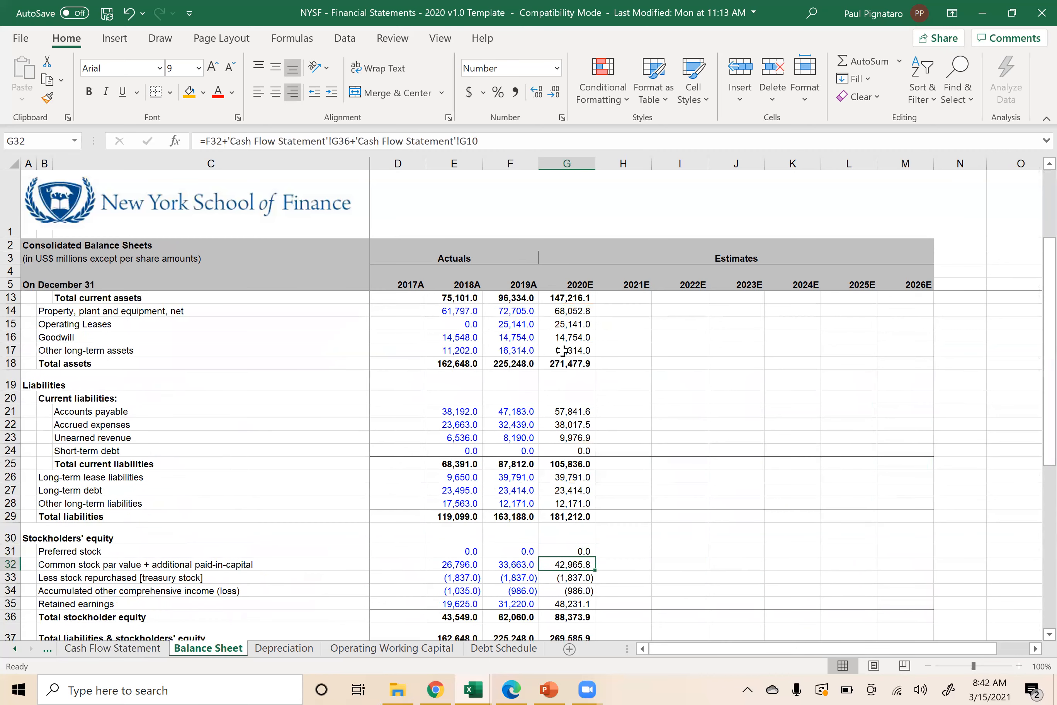
{"action": "left_click", "coordinate": [562, 350]}
{"action": "left_click", "coordinate": [50, 350]}
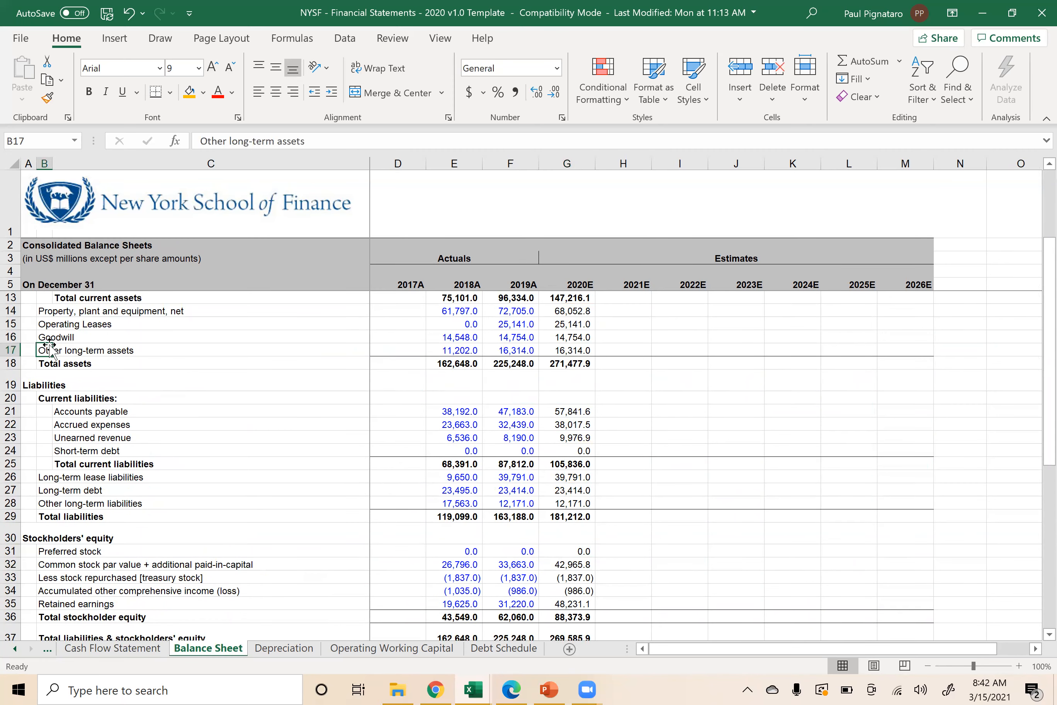
{"action": "key", "text": "shift+space"}
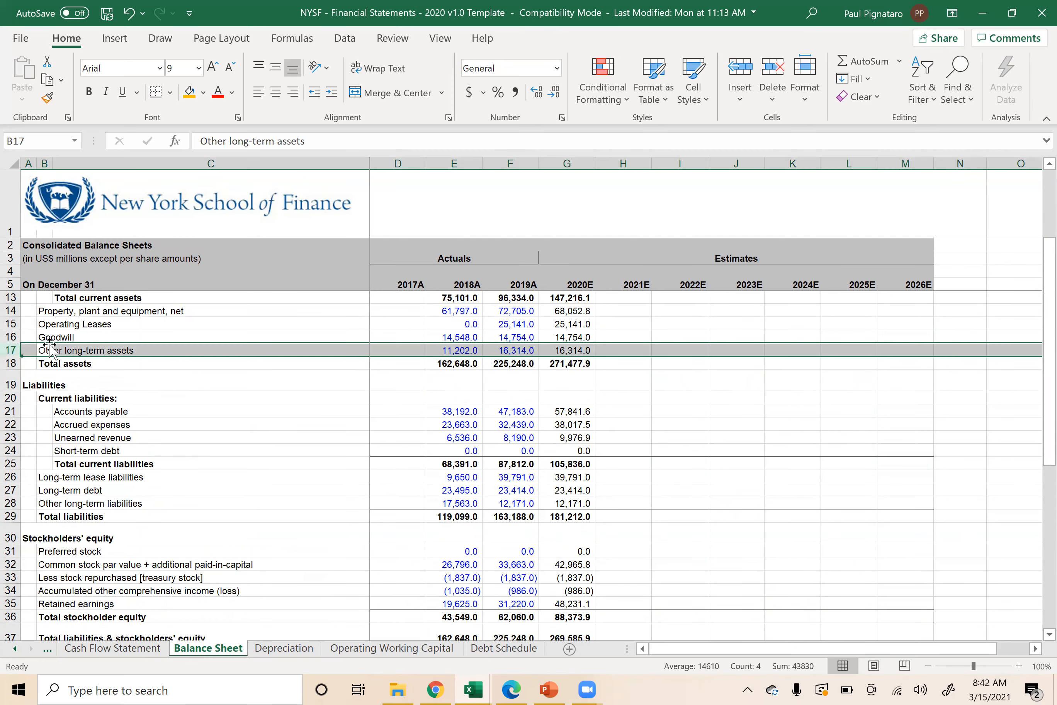
{"action": "left_click", "coordinate": [45, 503]}
{"action": "key", "text": "shift+space"}
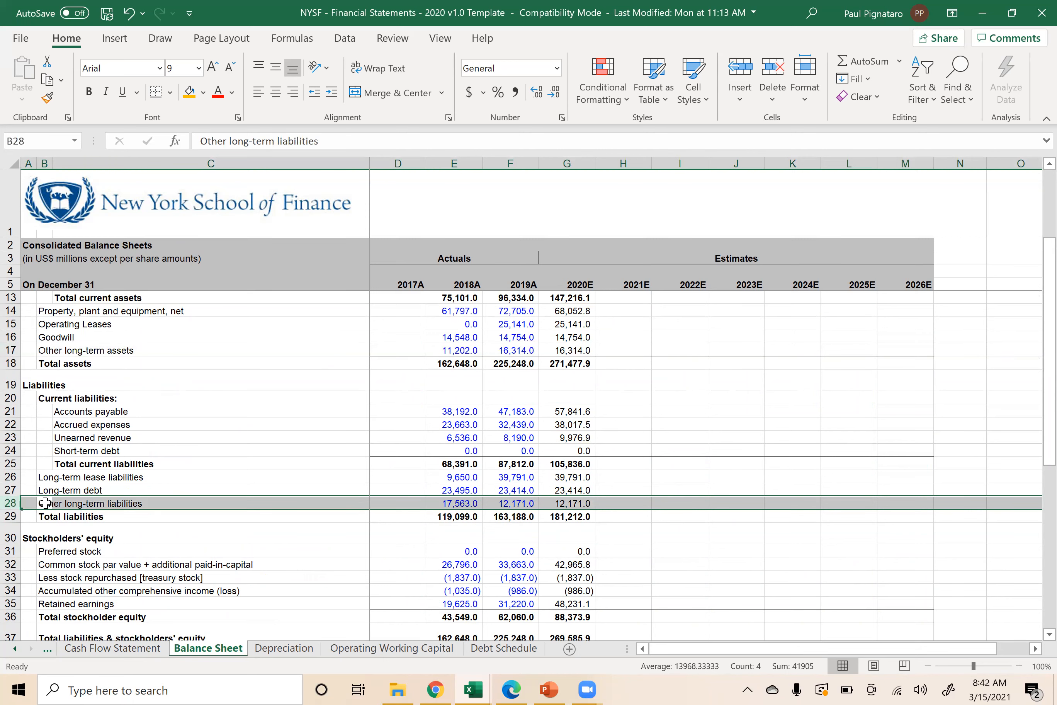
{"action": "left_click", "coordinate": [46, 591]}
{"action": "key", "text": "shift+space"}
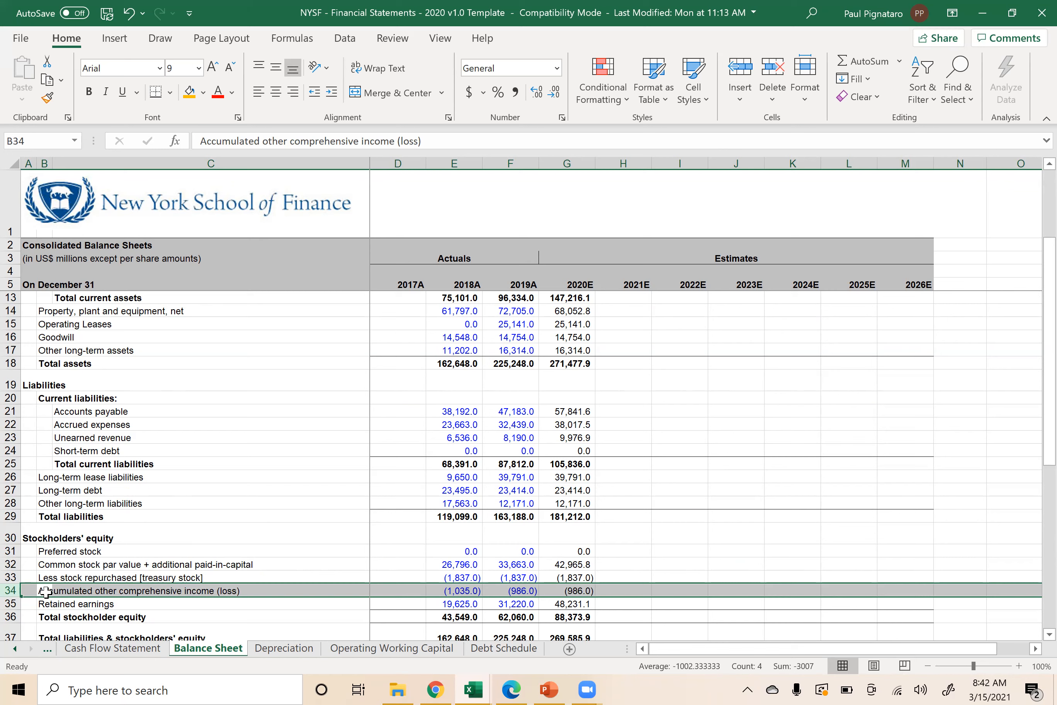
{"action": "left_click", "coordinate": [113, 649]}
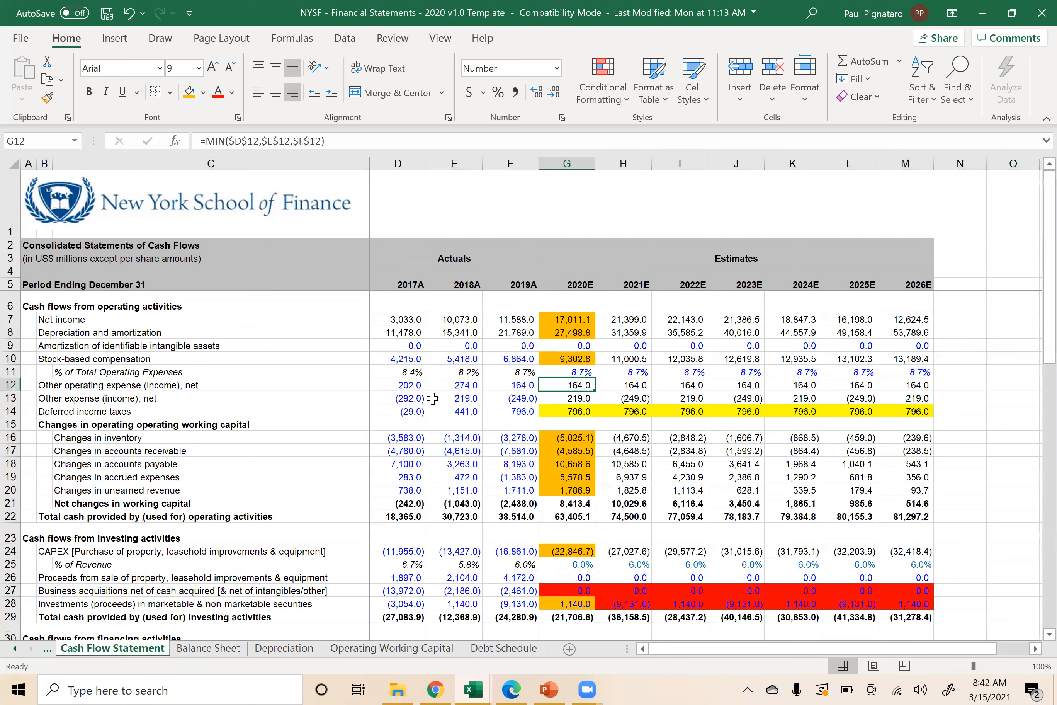
{"action": "left_click", "coordinate": [563, 397]}
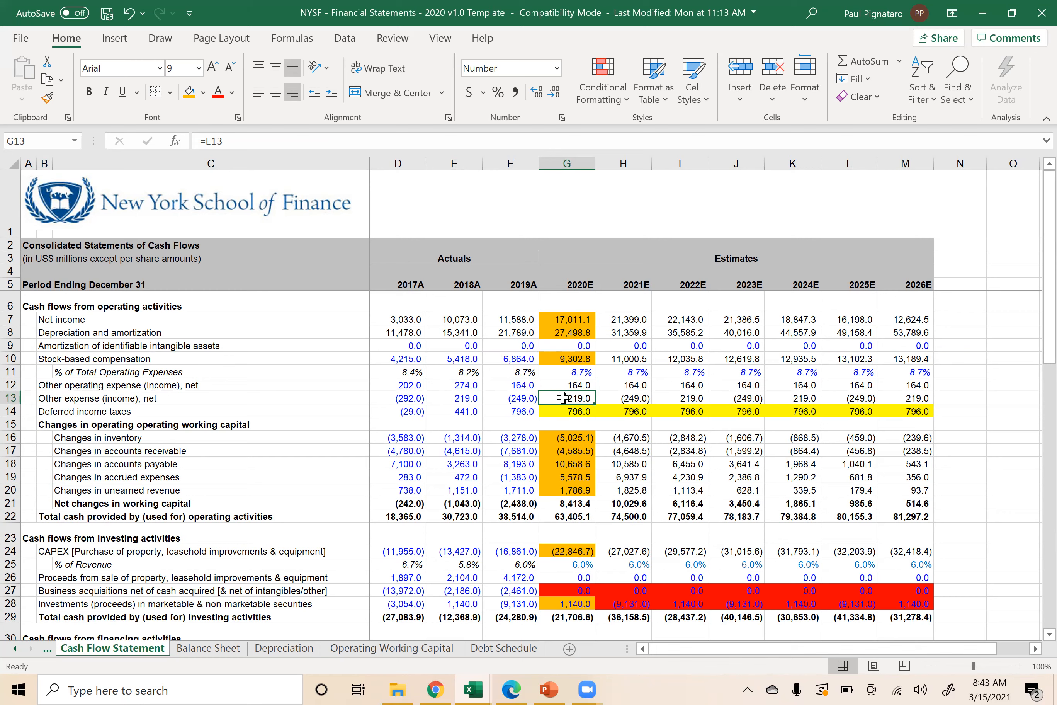
- Compare the other operating expense and other expense rows with the working capital changes in the Cash Flow Statement
{"action": "left_click", "coordinate": [44, 384]}
{"action": "left_click_drag", "start_coordinate": [44, 384], "coordinate": [583, 396]}
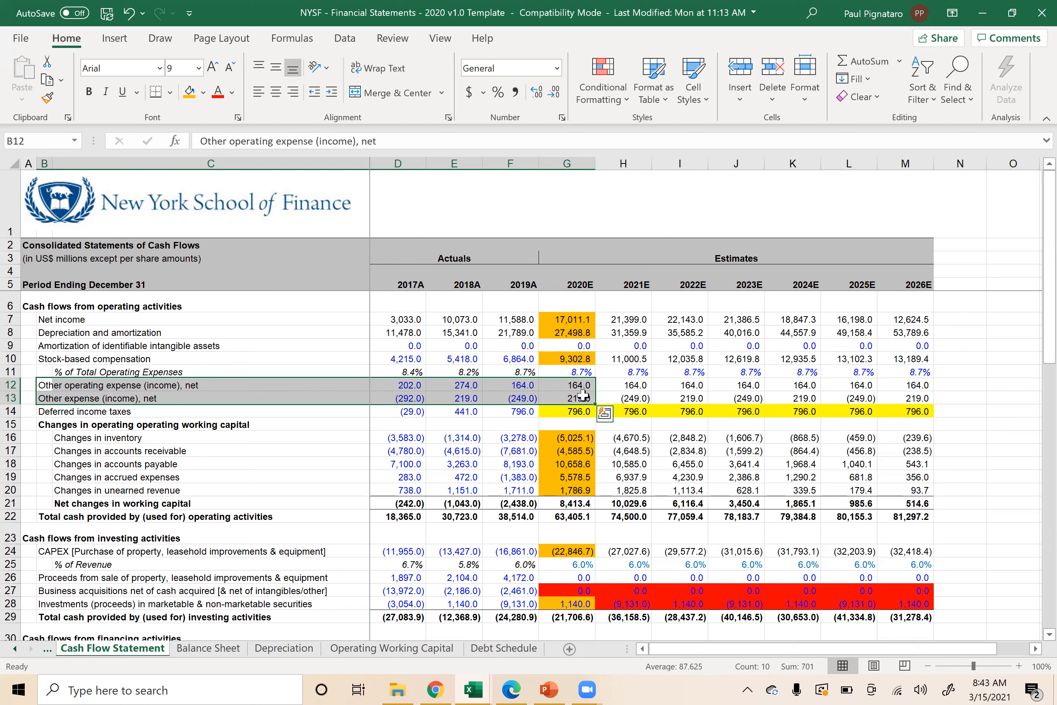
{"action": "left_click", "coordinate": [75, 451]}
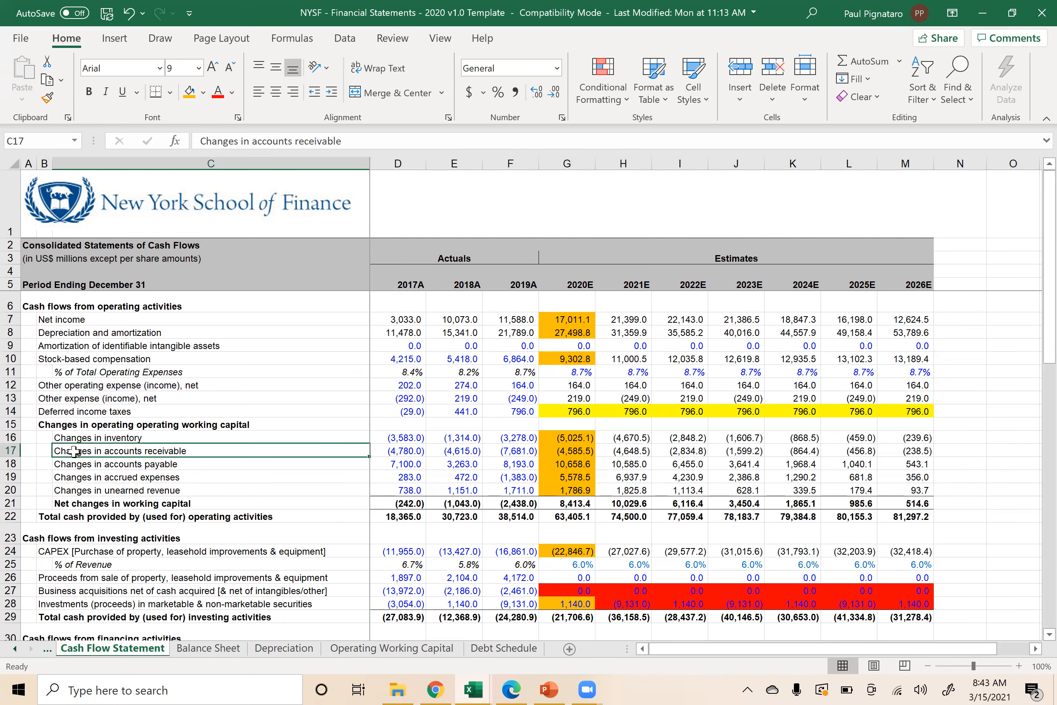
{"action": "left_click", "coordinate": [566, 450]}
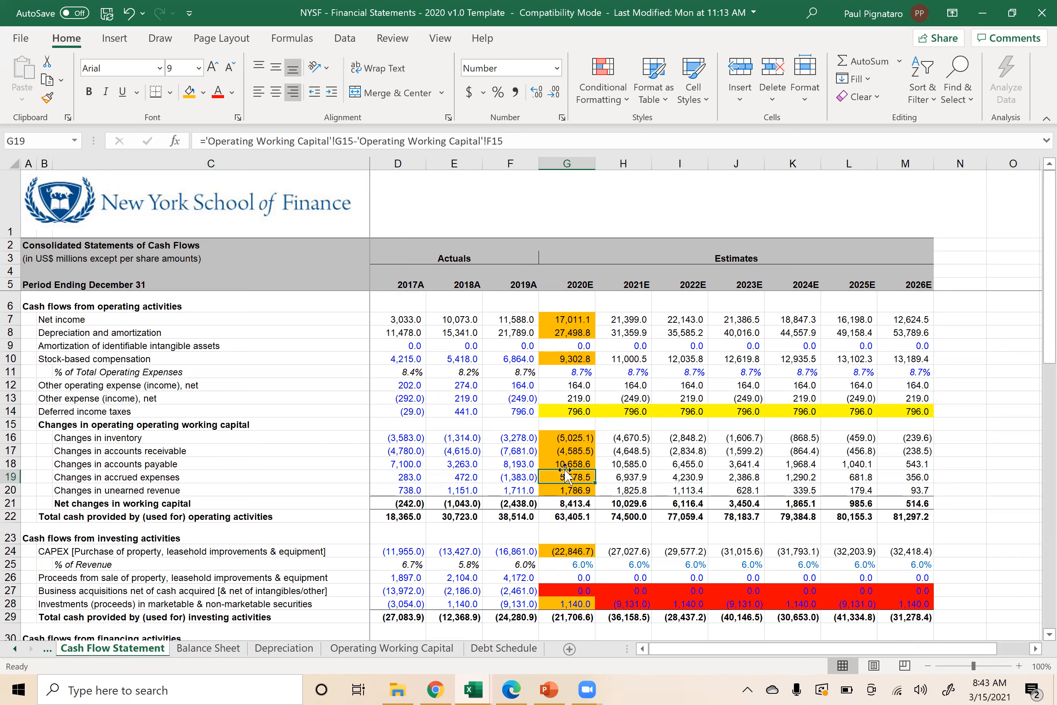
- Fill Cash Flow Statement cells G12:G13, the 2020E other operating expense and other expense, in orange
{"action": "left_click", "coordinate": [48, 385]}
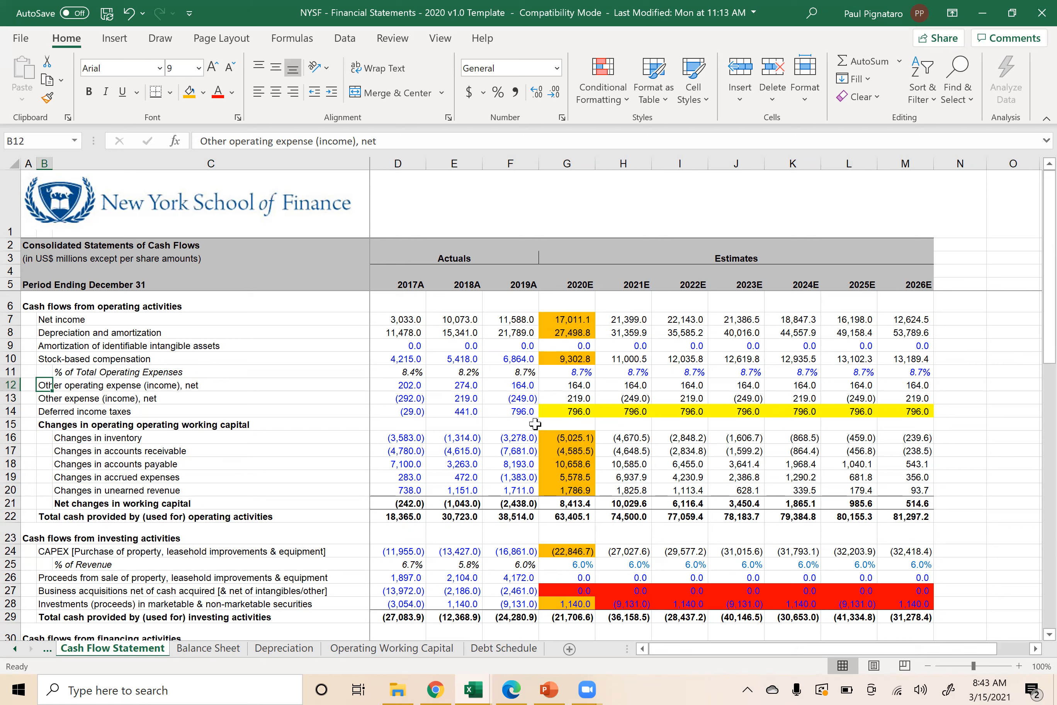
{"action": "left_click_drag", "start_coordinate": [557, 384], "coordinate": [560, 398]}
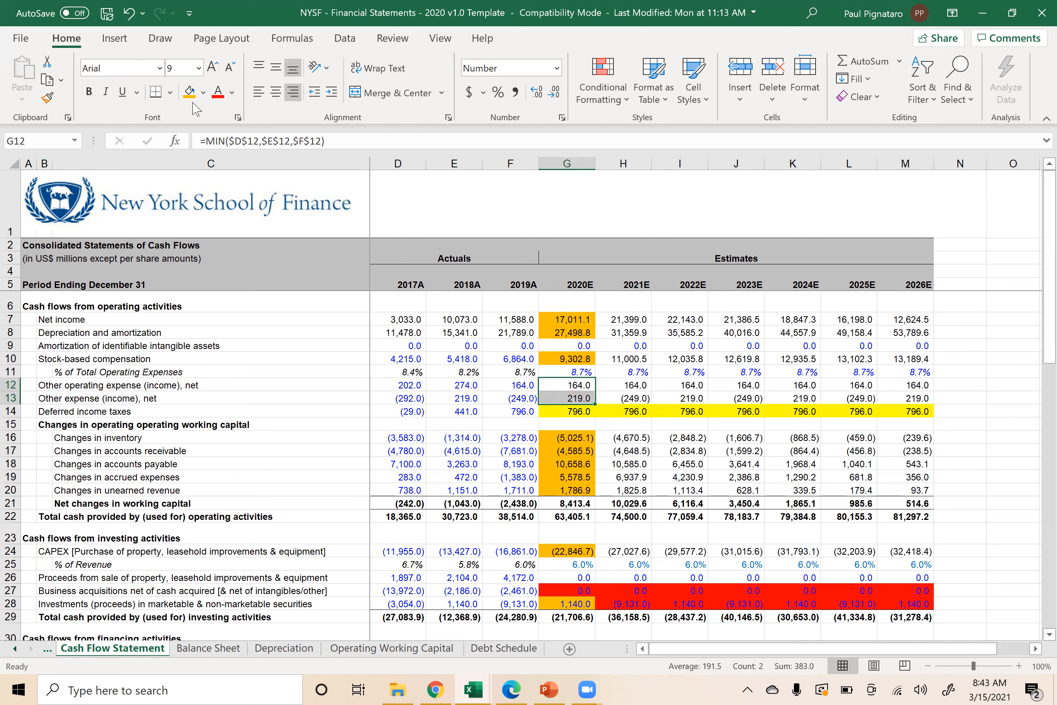
{"action": "left_click", "coordinate": [189, 92]}
- Extend Balance Sheet G17, other long-term assets, to =F17-'Cash Flow Statement'!G12-'Cash Flow Statement'!G13 and check the 2020E balance test
{"action": "left_click", "coordinate": [207, 647]}
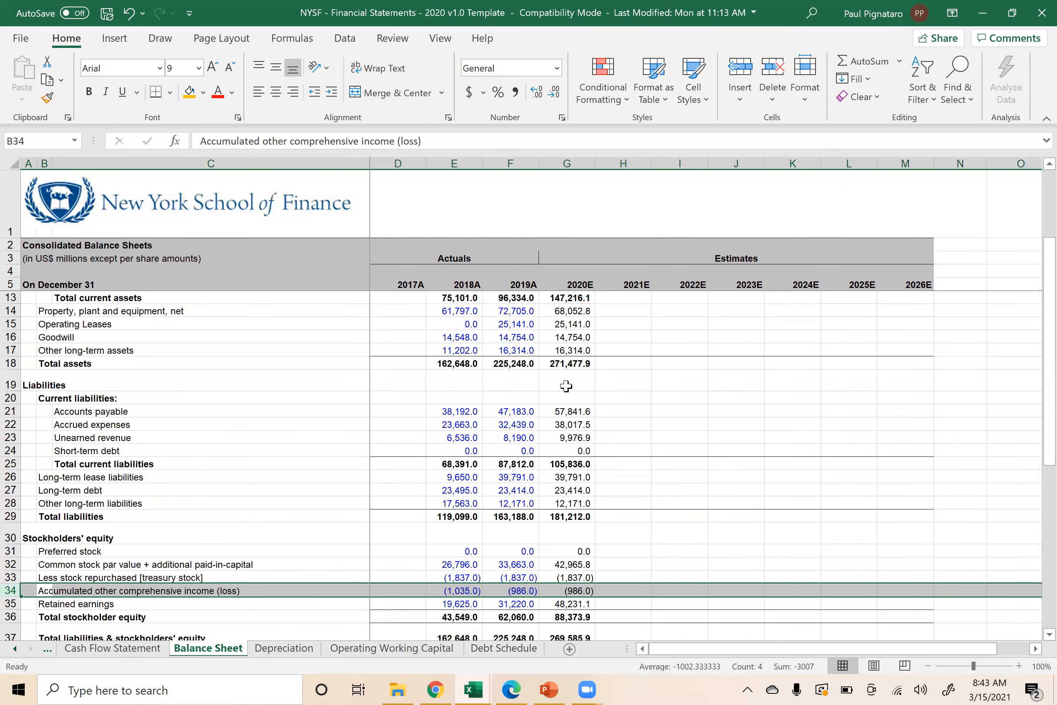
{"action": "left_click", "coordinate": [564, 351]}
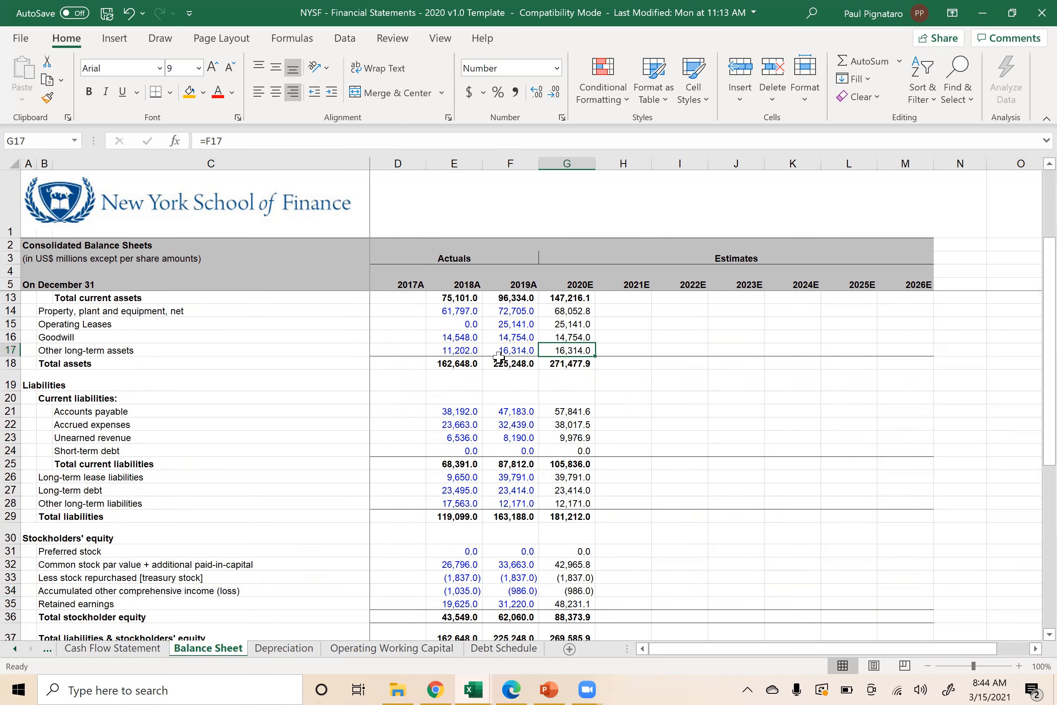
{"action": "left_click", "coordinate": [278, 143]}
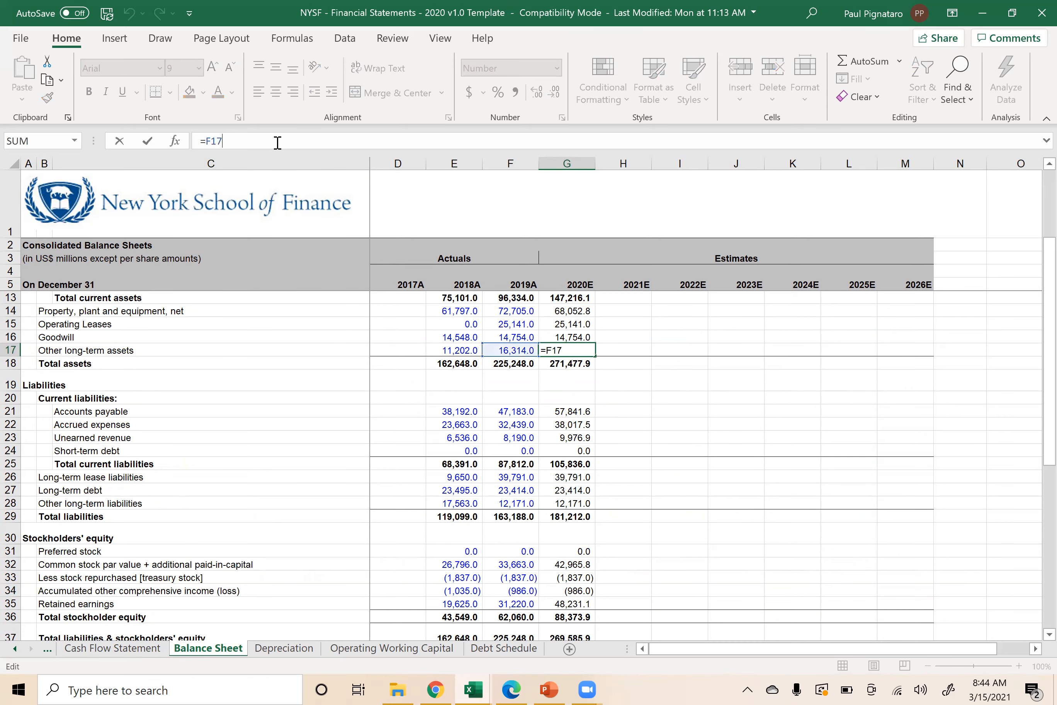
{"action": "type", "text": "-"}
{"action": "left_click", "coordinate": [102, 650]}
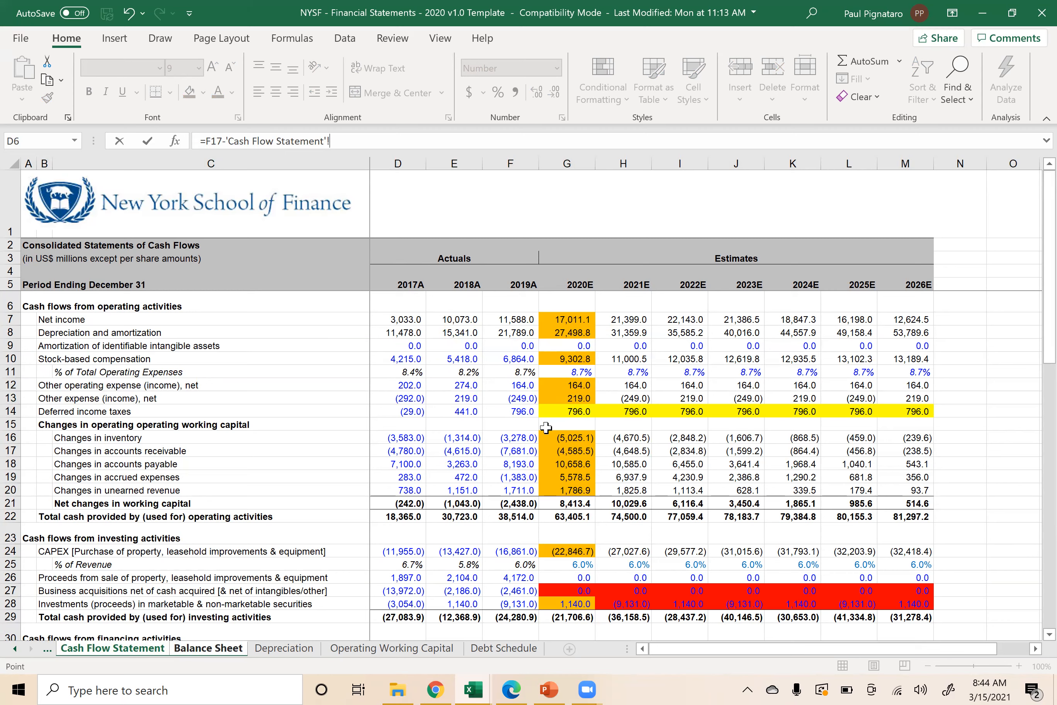
{"action": "left_click", "coordinate": [564, 384]}
{"action": "type", "text": "-"}
{"action": "left_click", "coordinate": [559, 398]}
{"action": "key", "text": "Return"}
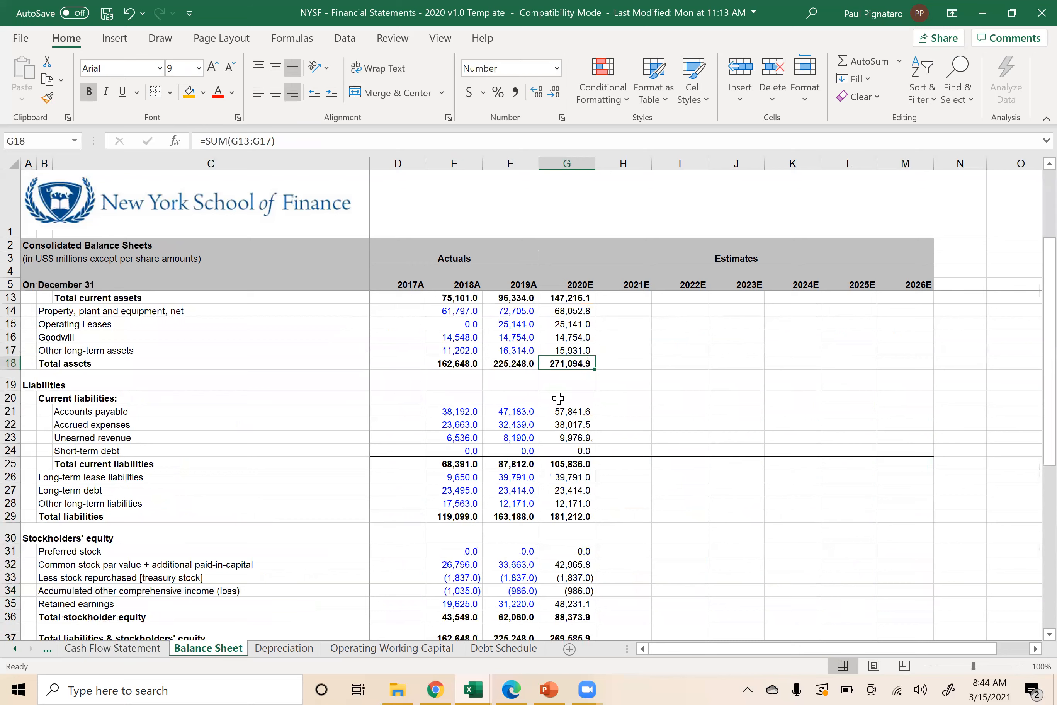
{"action": "scroll", "coordinate": [555, 481], "scroll_direction": "down", "scroll_amount": 2}
{"action": "scroll", "coordinate": [555, 481], "scroll_direction": "up", "scroll_amount": 2}
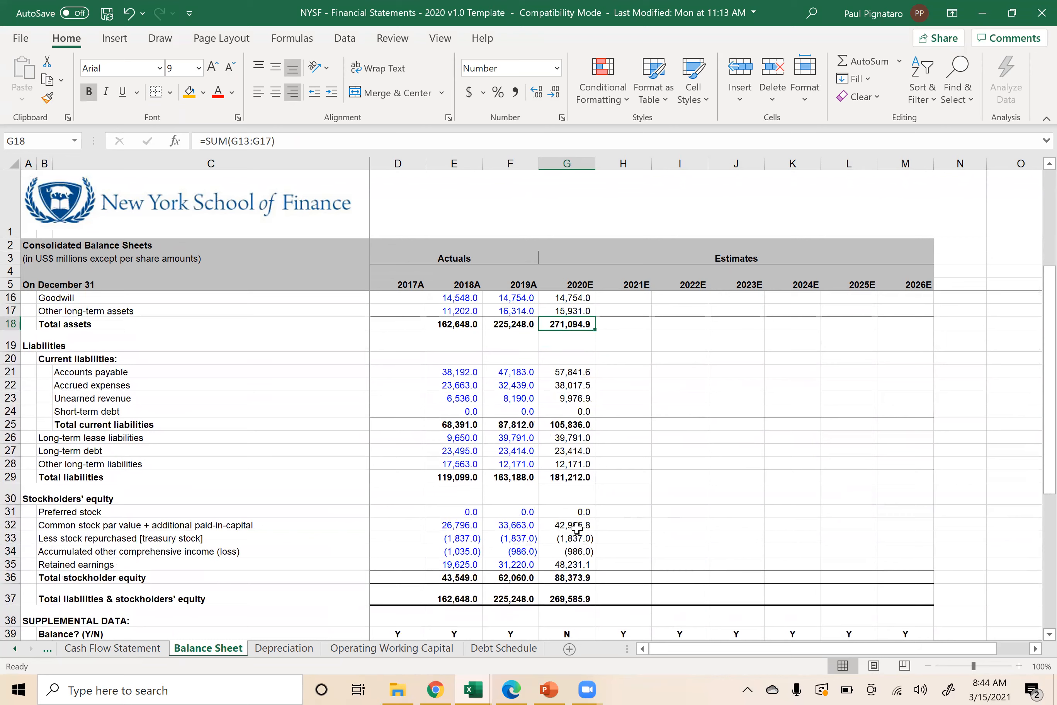
- Inspect the G17 formula, then review the Cash Flow Statement's 2020E column for unmarked items down to the foreign currency effect in G41
{"action": "left_click", "coordinate": [570, 311]}
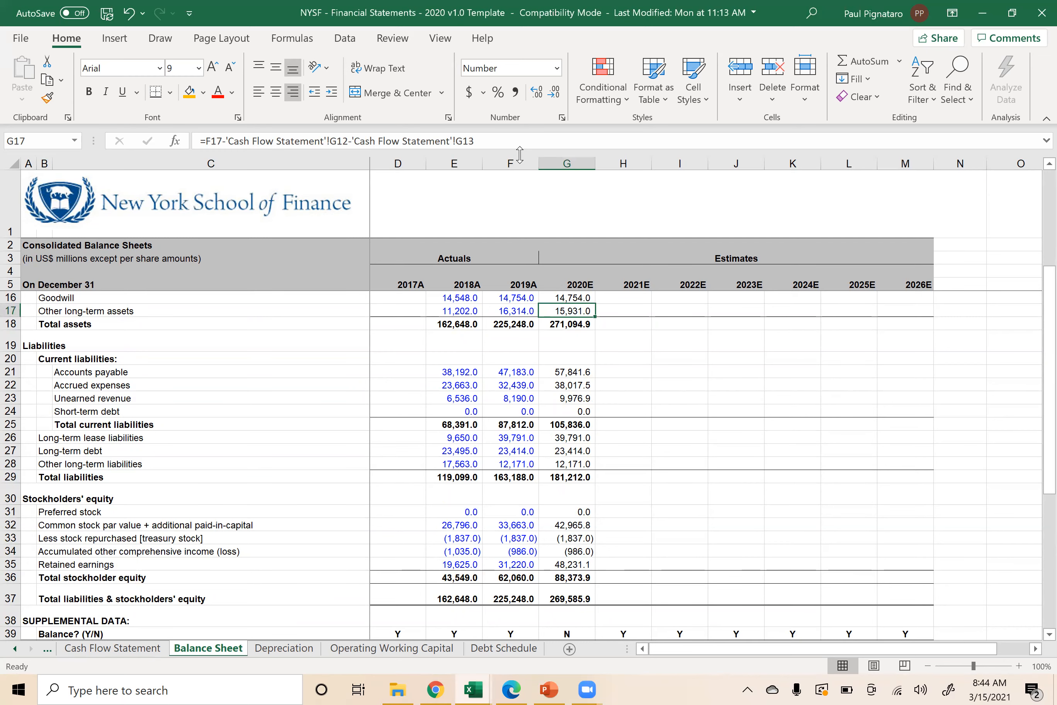
{"action": "key", "text": "ctrl+bracketleft"}
{"action": "left_click", "coordinate": [580, 465]}
{"action": "left_click", "coordinate": [563, 491]}
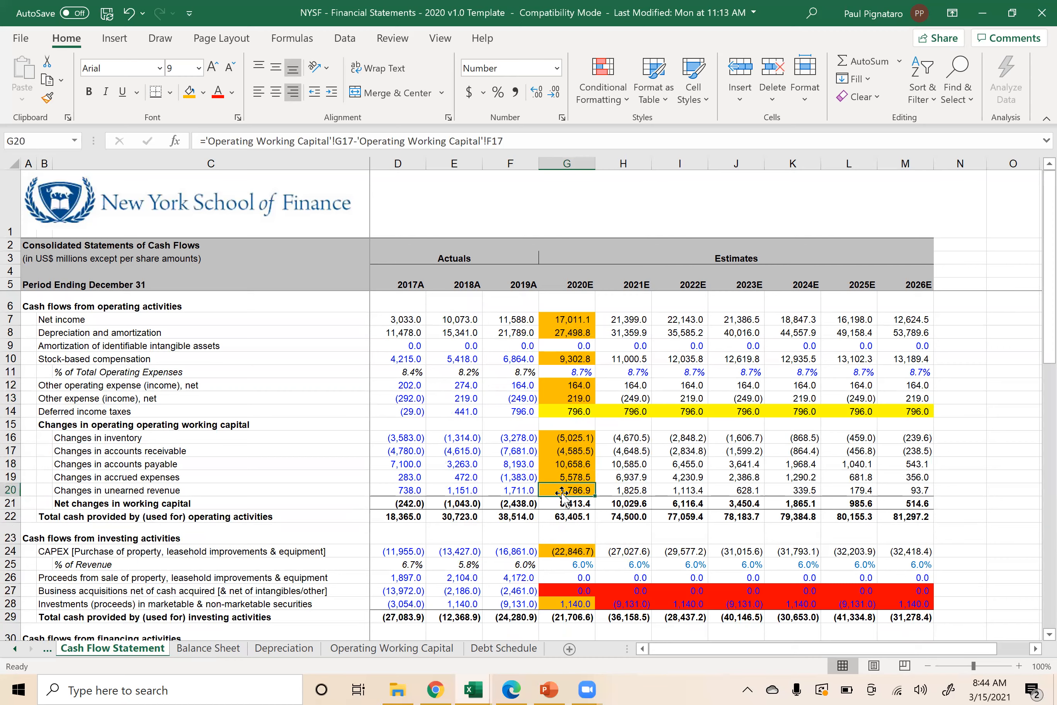
{"action": "scroll", "coordinate": [560, 523], "scroll_direction": "down", "scroll_amount": 2}
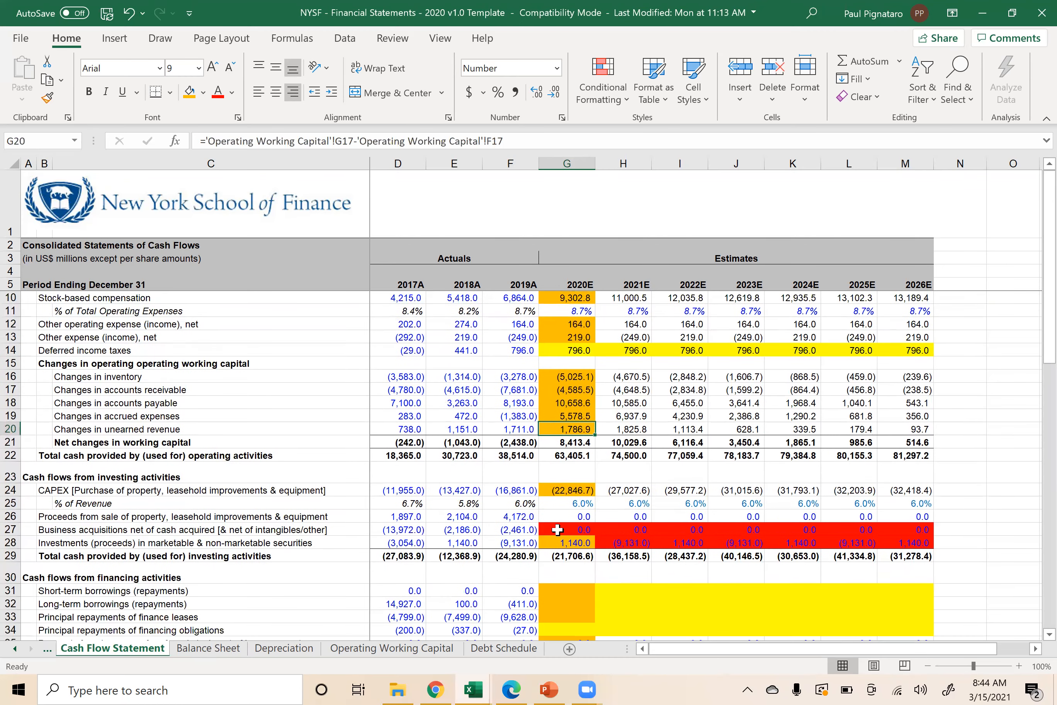
{"action": "scroll", "coordinate": [558, 529], "scroll_direction": "down", "scroll_amount": 3}
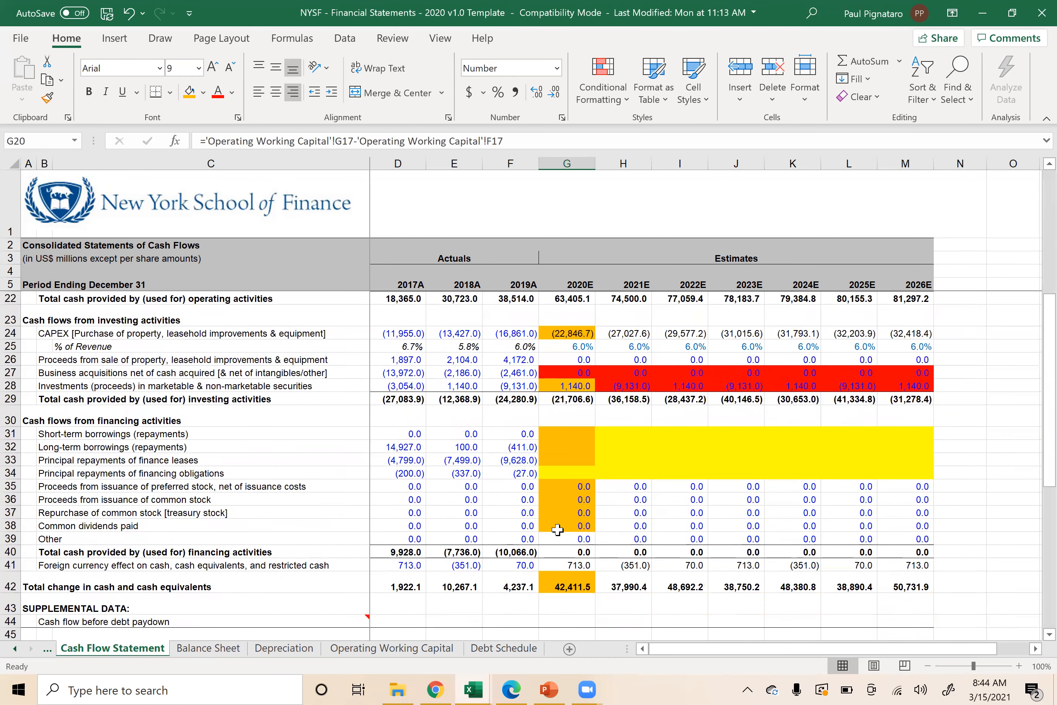
{"action": "left_click", "coordinate": [560, 564]}
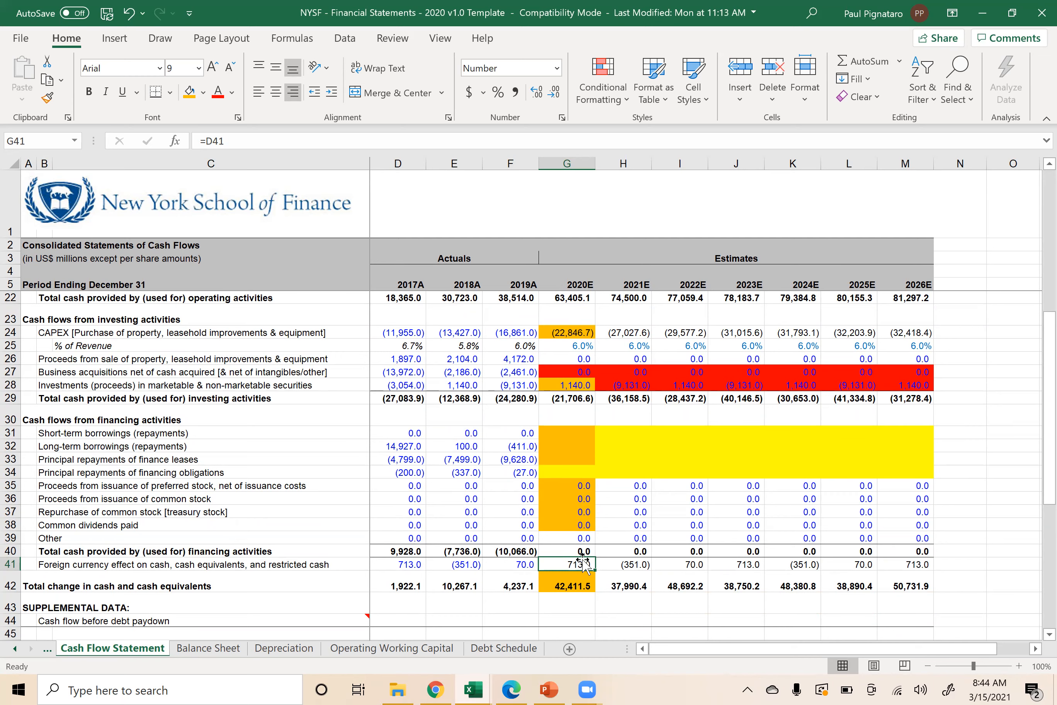
- Switch to the 2019 10K PDF in Edge and examine the foreign currency translation adjustments line in the comprehensive income statement
{"action": "key", "text": "alt+Tab"}
{"action": "key", "text": "Tab"}
{"action": "key", "text": "Tab"}
{"action": "key", "text": "Tab"}
{"action": "key", "text": "Tab"}
{"action": "key", "text": "Tab"}
{"action": "key", "text": "Tab"}
{"action": "key", "text": "Tab"}
{"action": "key", "text": "Tab"}
{"action": "key", "text": "Tab"}
{"action": "key", "text": "Tab"}
{"action": "key", "text": "Tab"}
{"action": "key", "text": "Tab"}
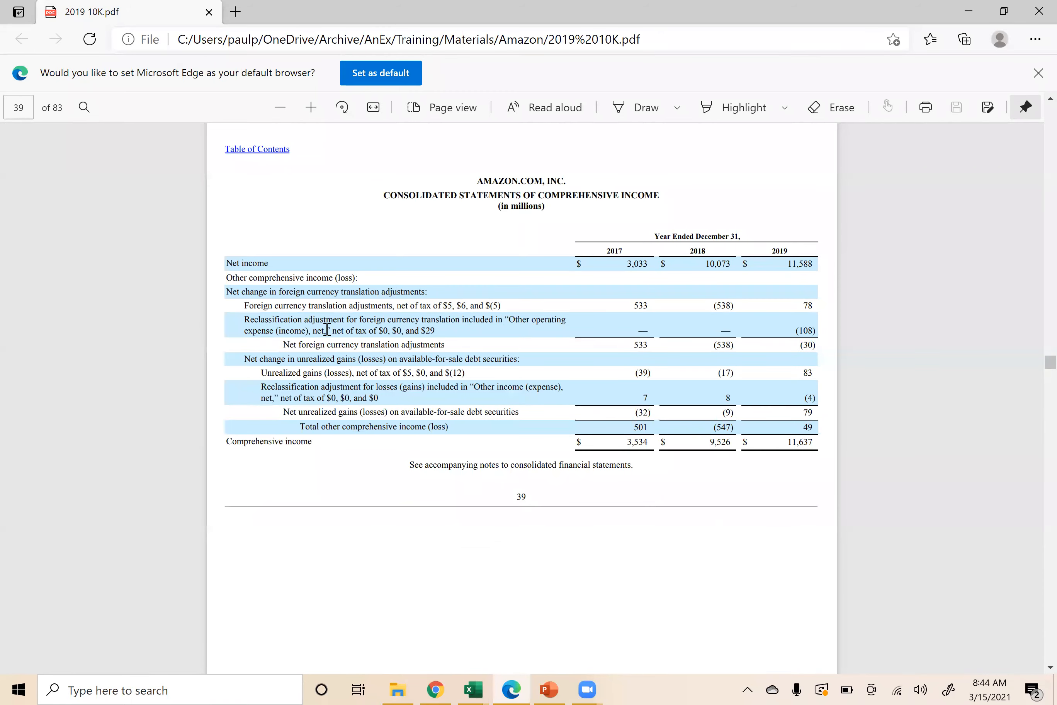
{"action": "left_click_drag", "start_coordinate": [243, 306], "coordinate": [508, 307]}
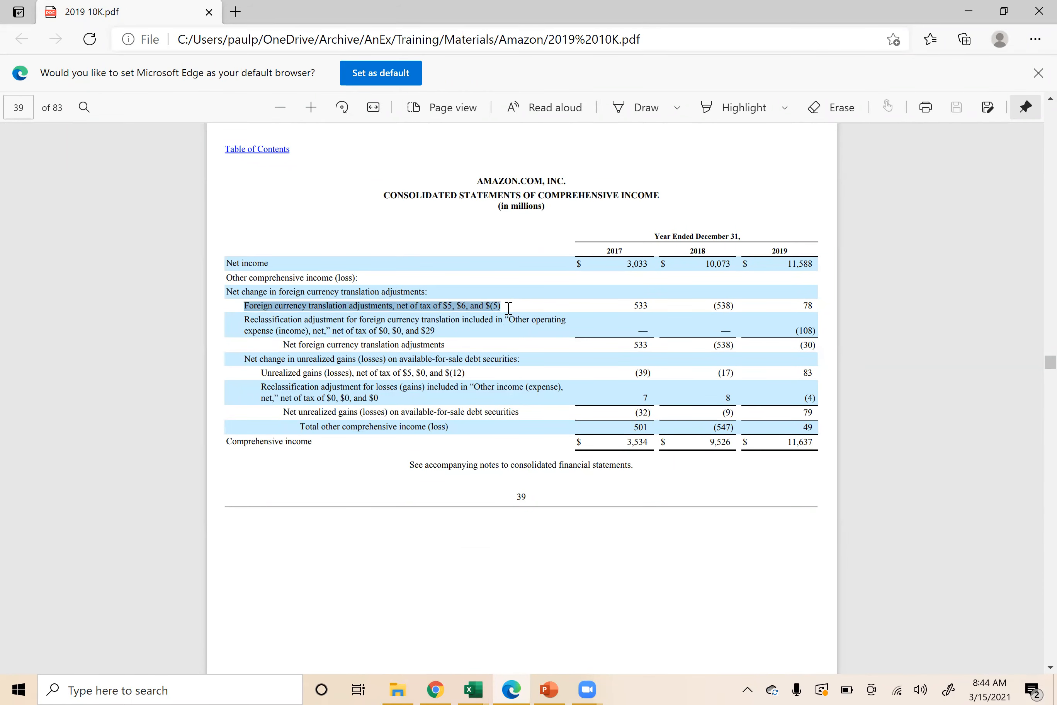
{"action": "key", "text": "alt+Tab"}
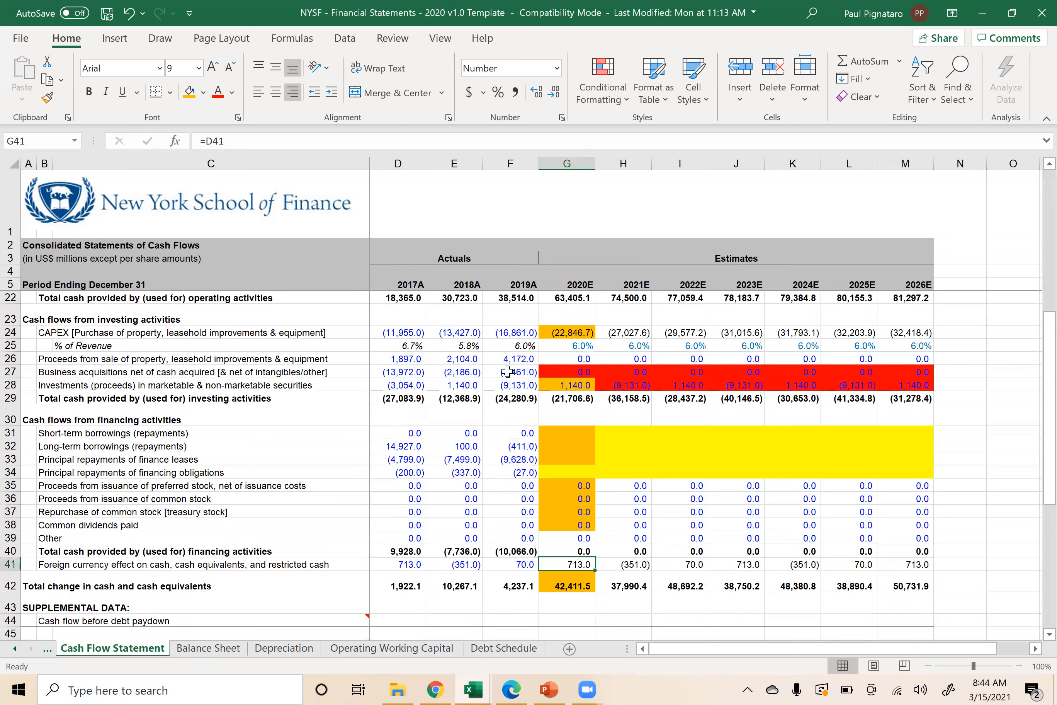
- Compare the Cash Flow Statement's other expense rows with the 10K's foreign currency translation adjustments and unrealized gains (losses) lines
{"action": "scroll", "coordinate": [507, 372], "scroll_direction": "up", "scroll_amount": 5}
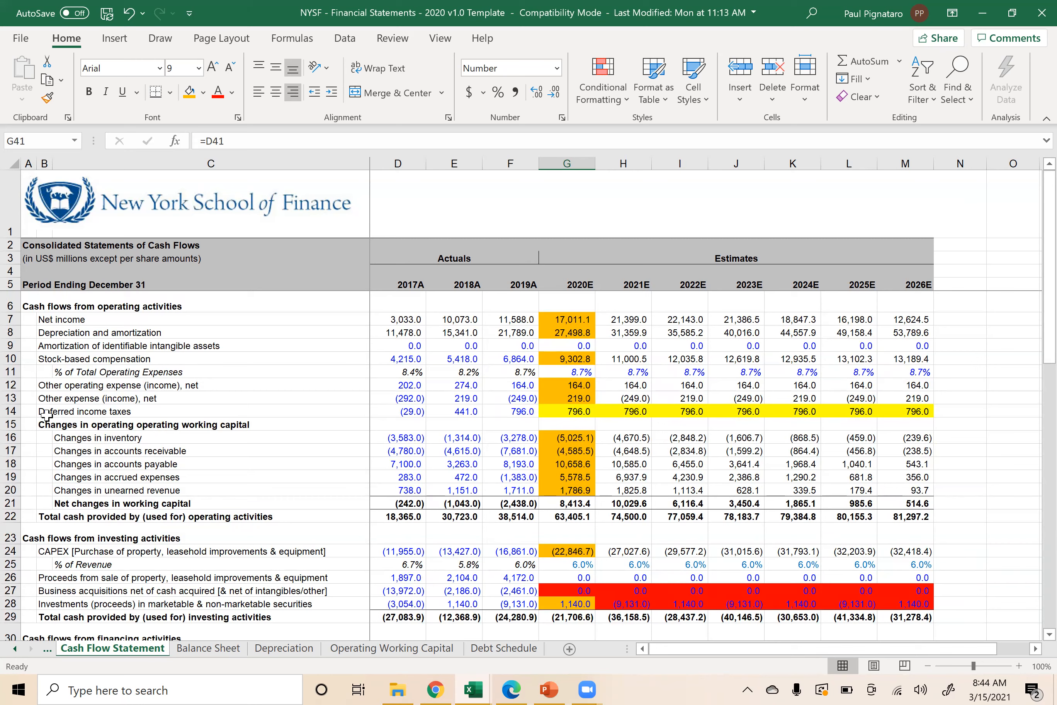
{"action": "left_click", "coordinate": [45, 386]}
{"action": "left_click", "coordinate": [47, 399]}
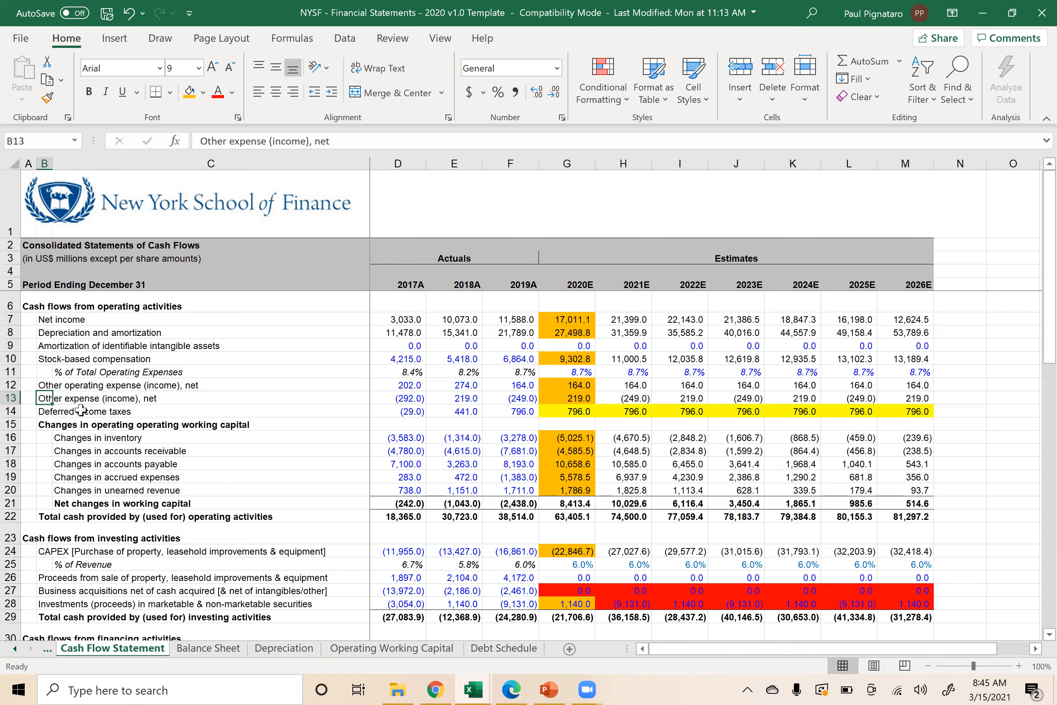
{"action": "key", "text": "alt+Tab"}
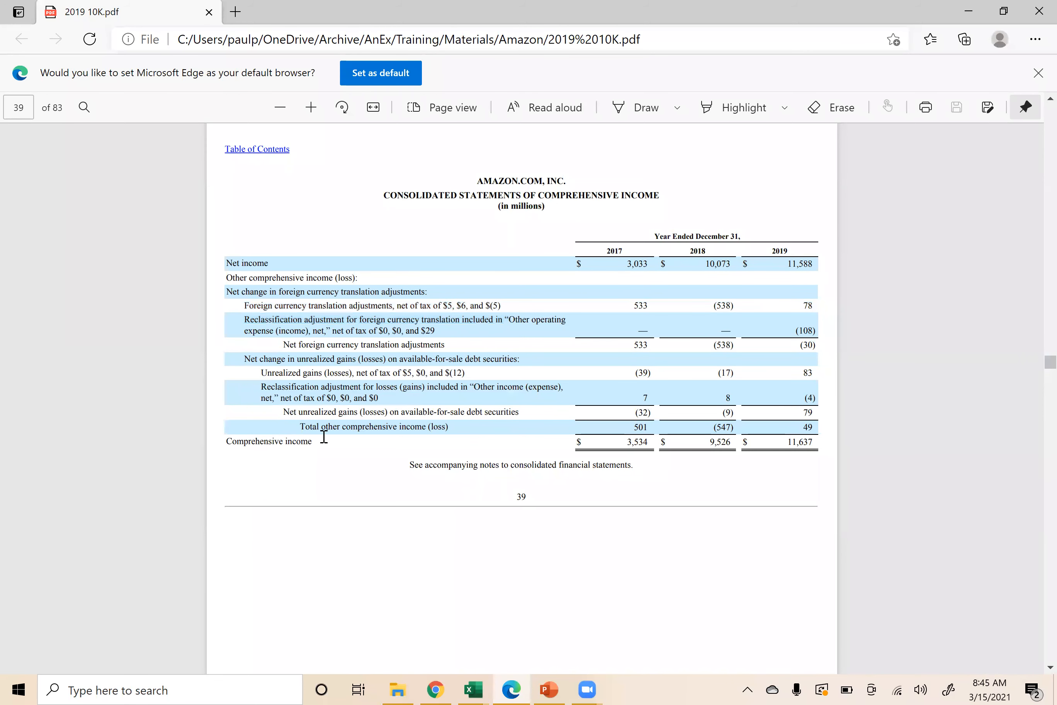
{"action": "left_click_drag", "start_coordinate": [242, 306], "coordinate": [393, 305]}
{"action": "left_click_drag", "start_coordinate": [260, 372], "coordinate": [379, 378]}
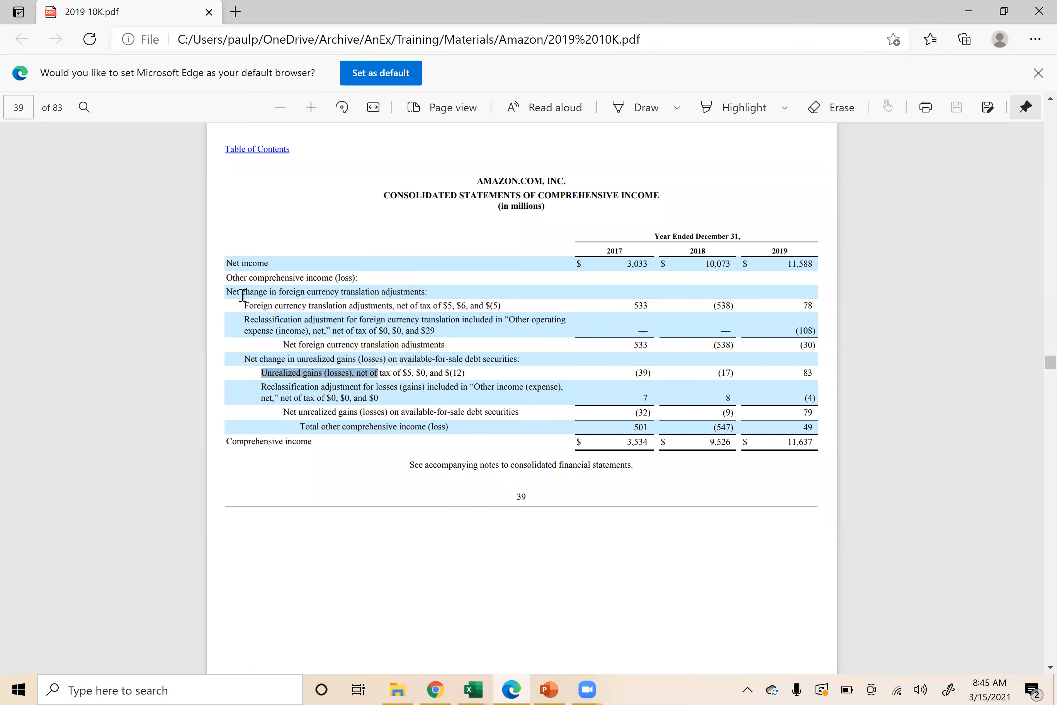
{"action": "left_click_drag", "start_coordinate": [244, 305], "coordinate": [376, 304]}
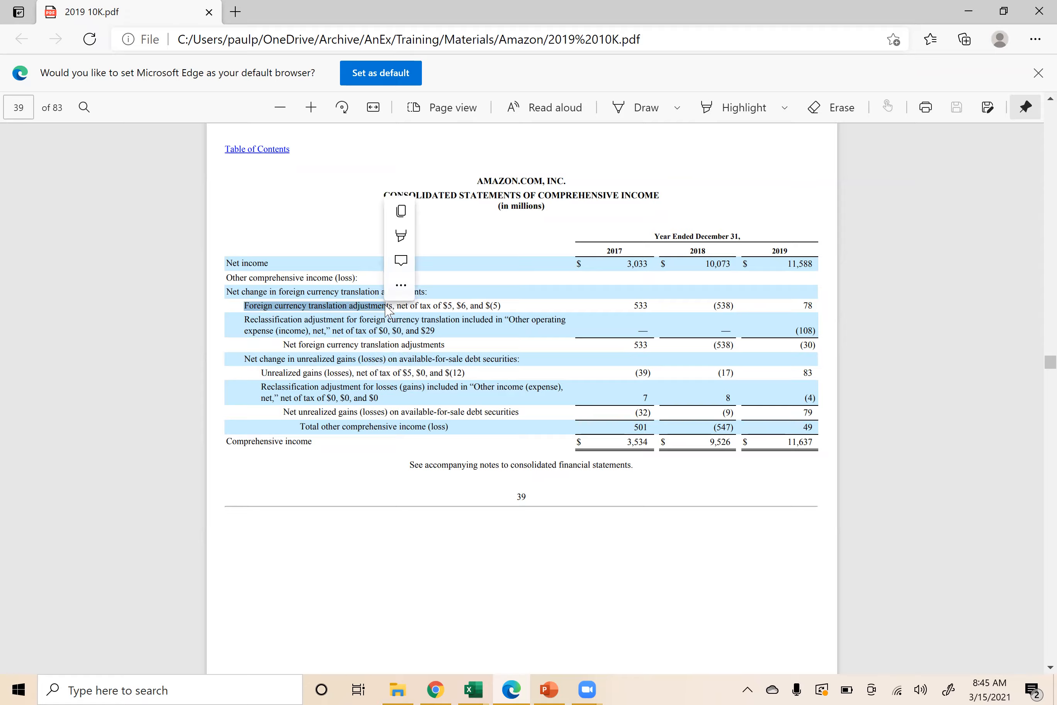
{"action": "key", "text": "alt+Tab"}
- Extend Balance Sheet G34, accumulated other comprehensive income, to =F34+'Cash Flow Statement'!G41 and fill Cash Flow Statement cell G41 in orange
{"action": "scroll", "coordinate": [489, 586], "scroll_direction": "down", "scroll_amount": 7}
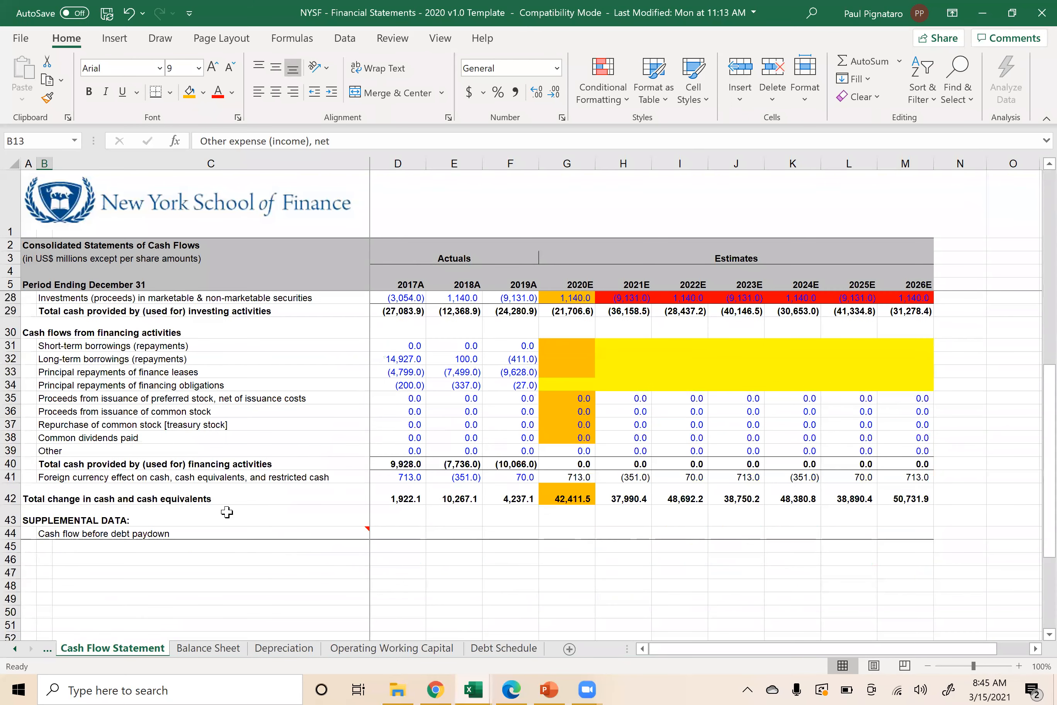
{"action": "left_click", "coordinate": [82, 477]}
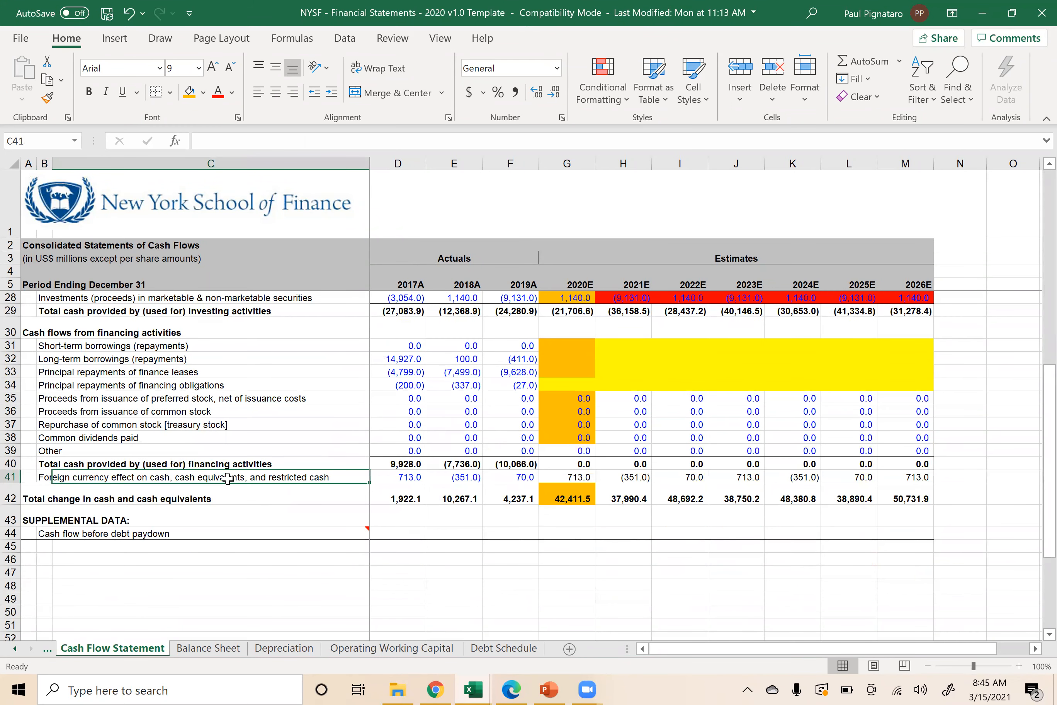
{"action": "left_click", "coordinate": [570, 476]}
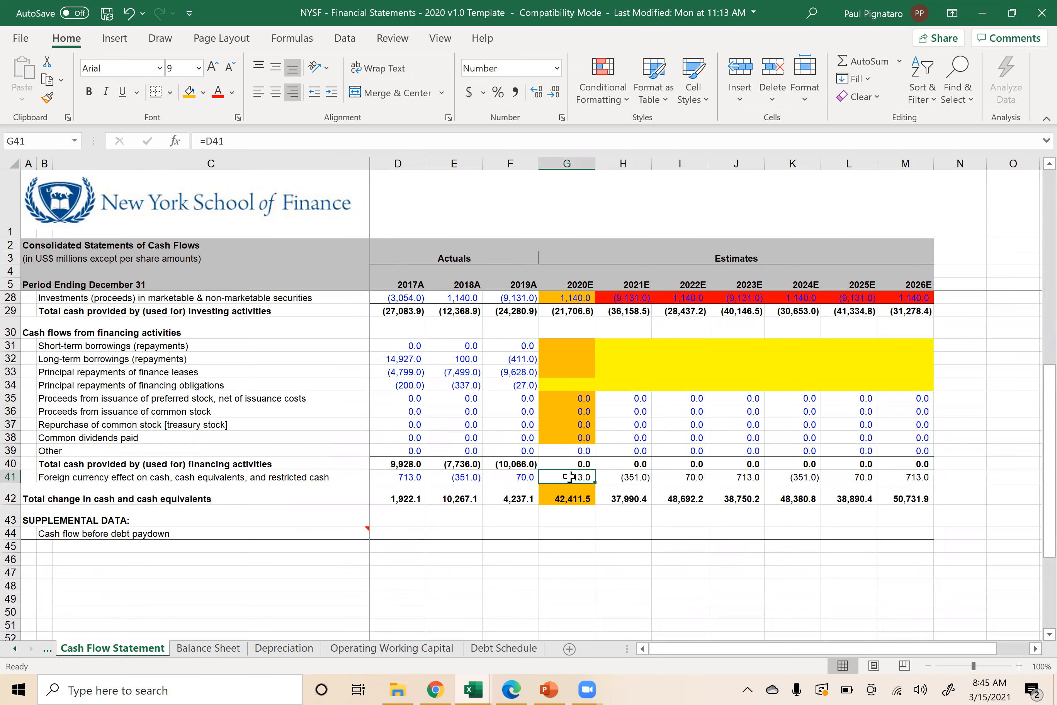
{"action": "left_click", "coordinate": [208, 647]}
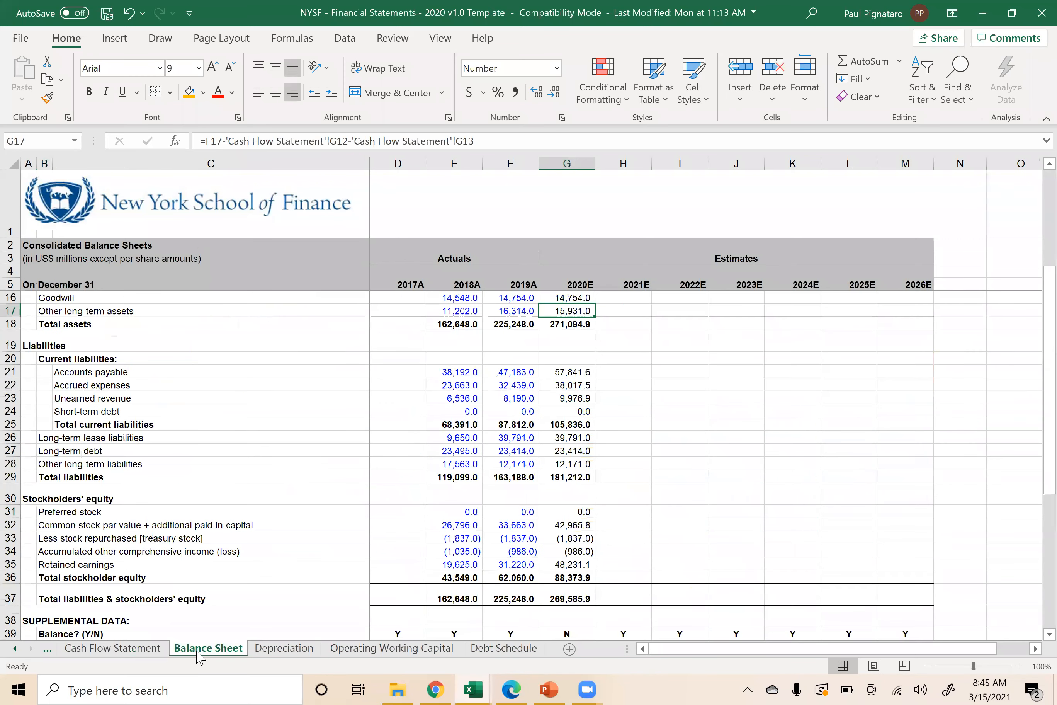
{"action": "left_click", "coordinate": [562, 548]}
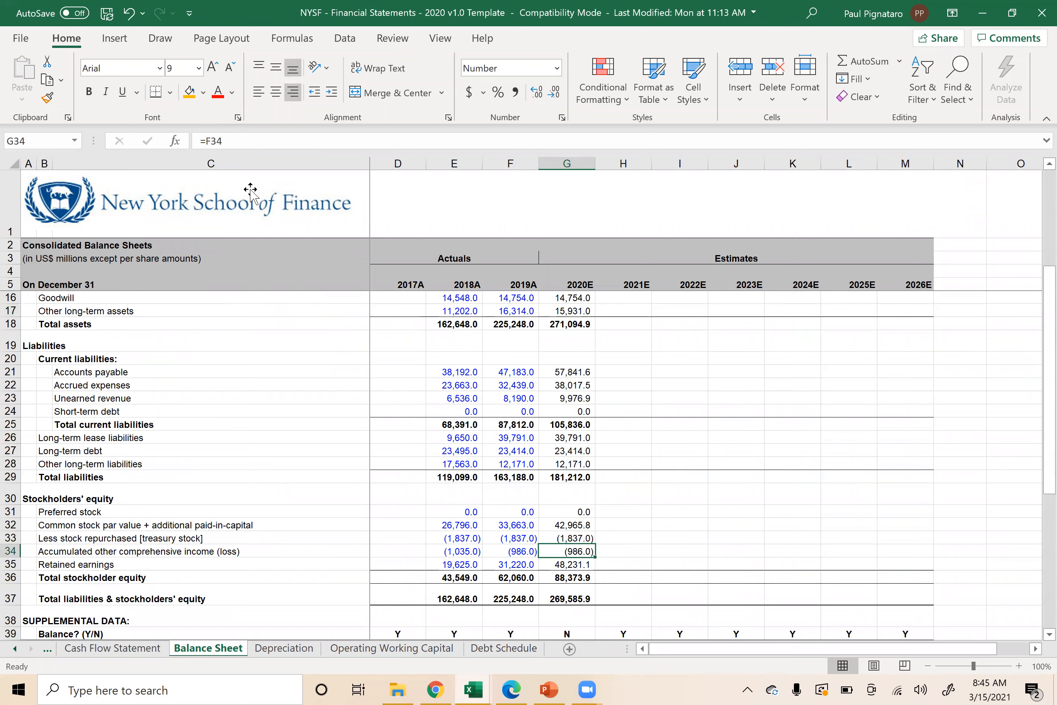
{"action": "left_click", "coordinate": [248, 141]}
{"action": "type", "text": "+"}
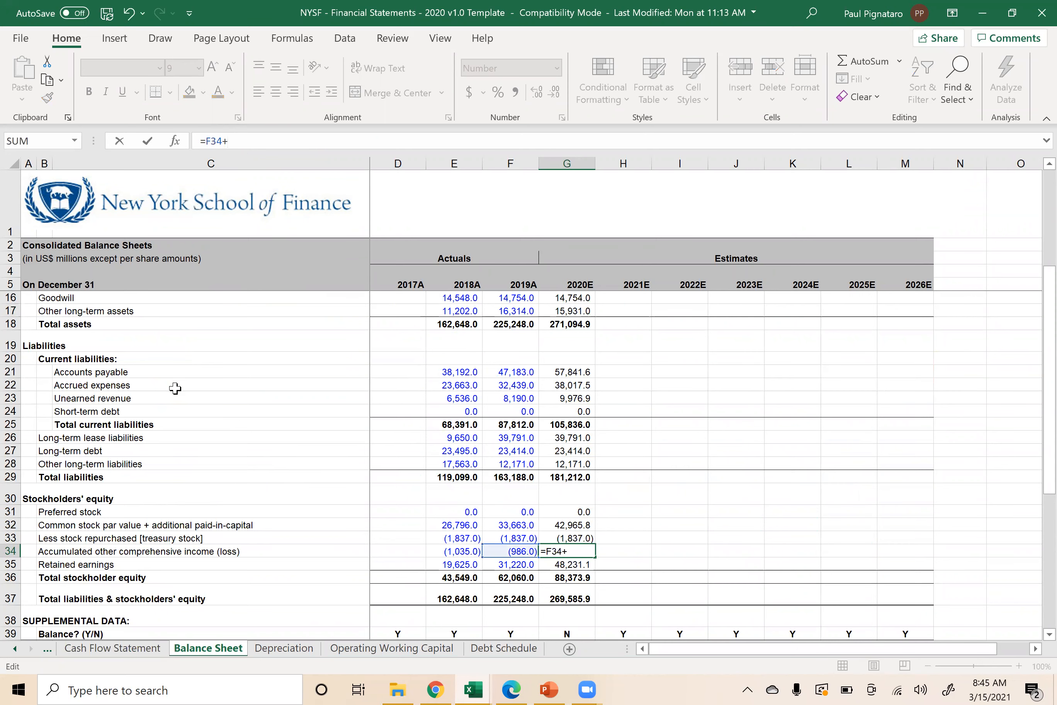
{"action": "left_click", "coordinate": [129, 649]}
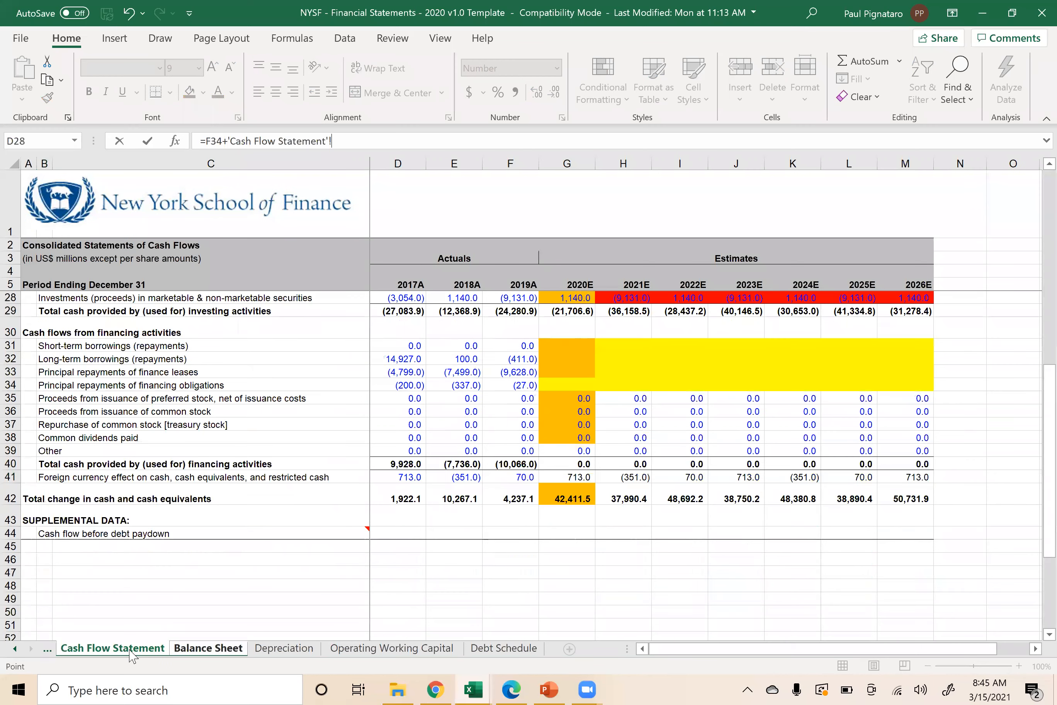
{"action": "left_click", "coordinate": [560, 474]}
{"action": "key", "text": "Return"}
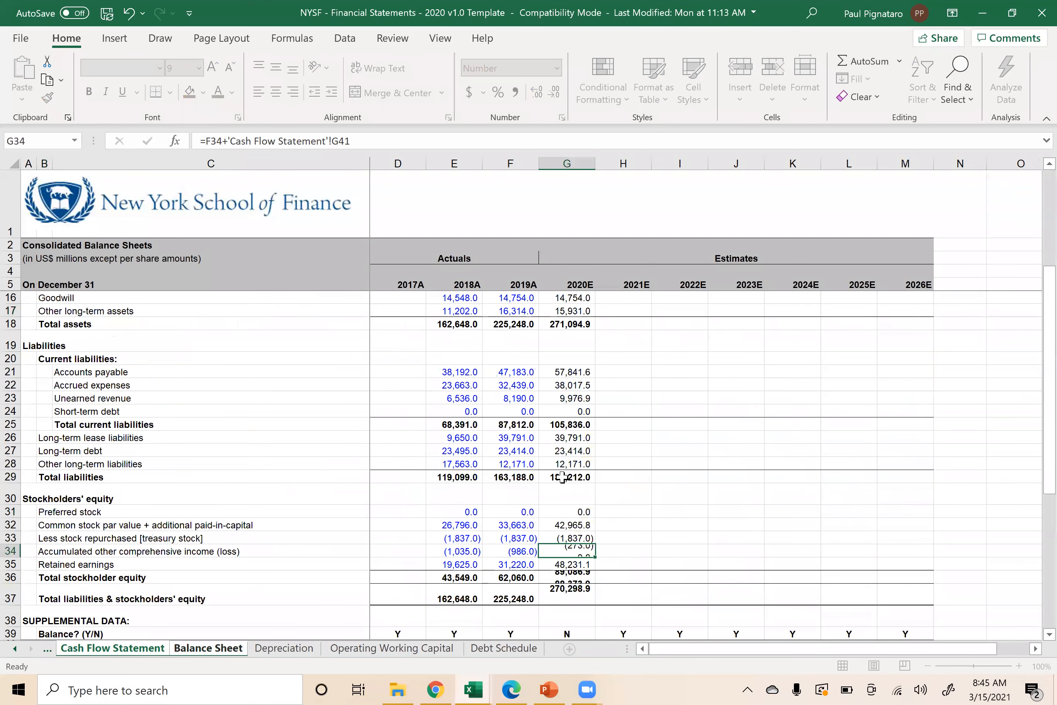
{"action": "scroll", "coordinate": [552, 522], "scroll_direction": "up", "scroll_amount": 1}
{"action": "scroll", "coordinate": [552, 522], "scroll_direction": "down", "scroll_amount": 2}
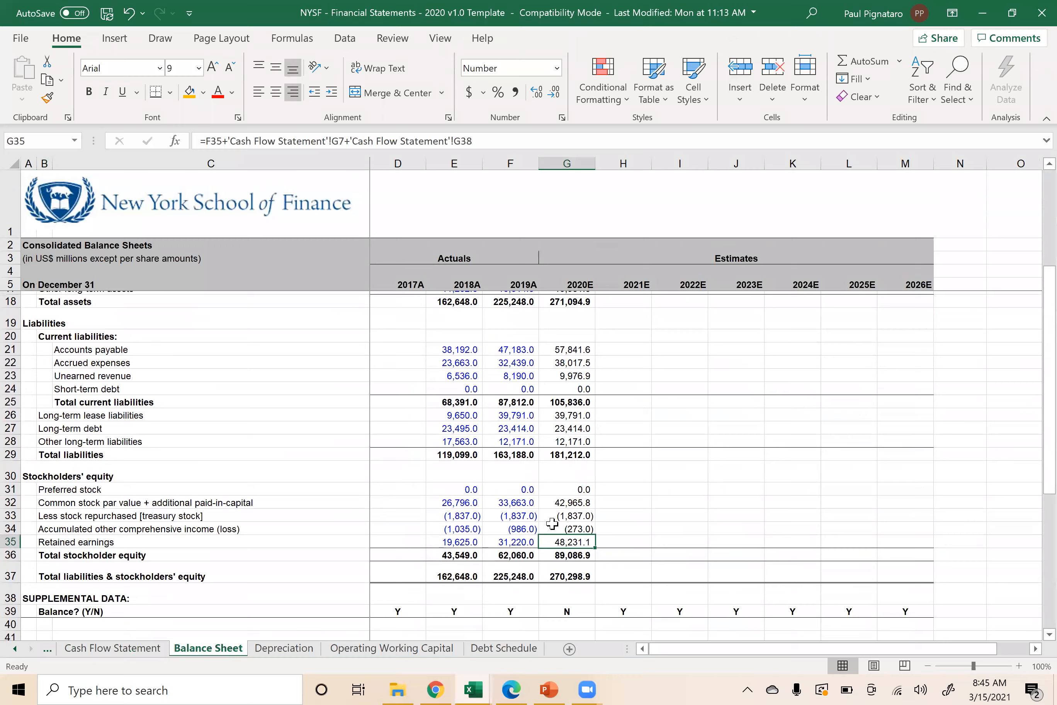
{"action": "left_click", "coordinate": [145, 648]}
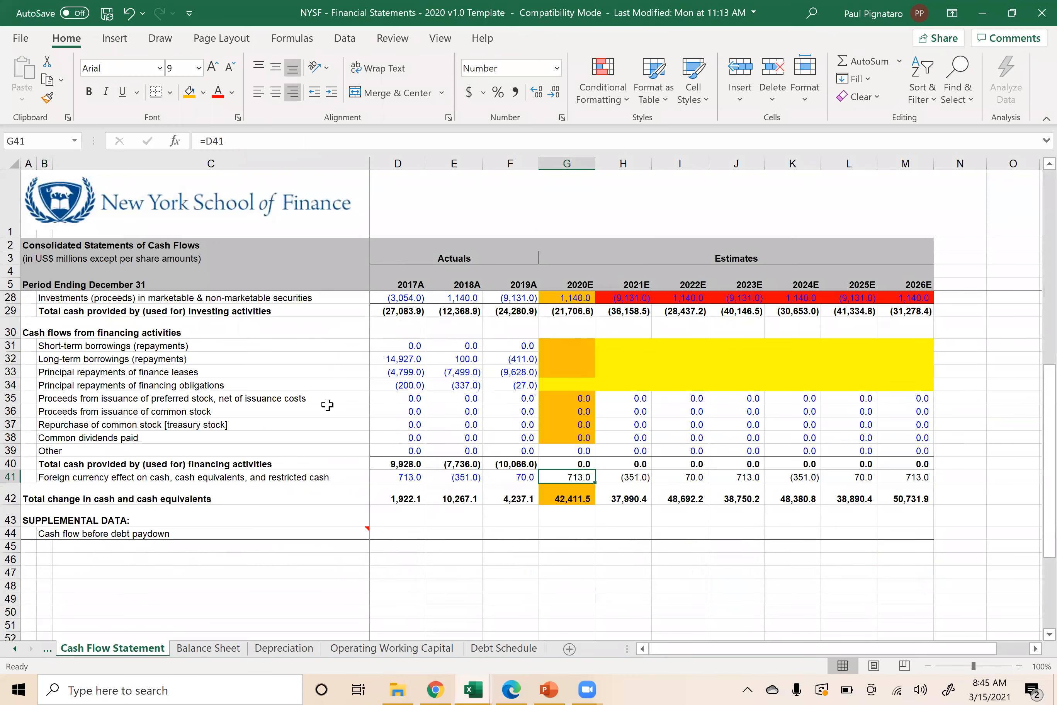
{"action": "left_click", "coordinate": [189, 93]}
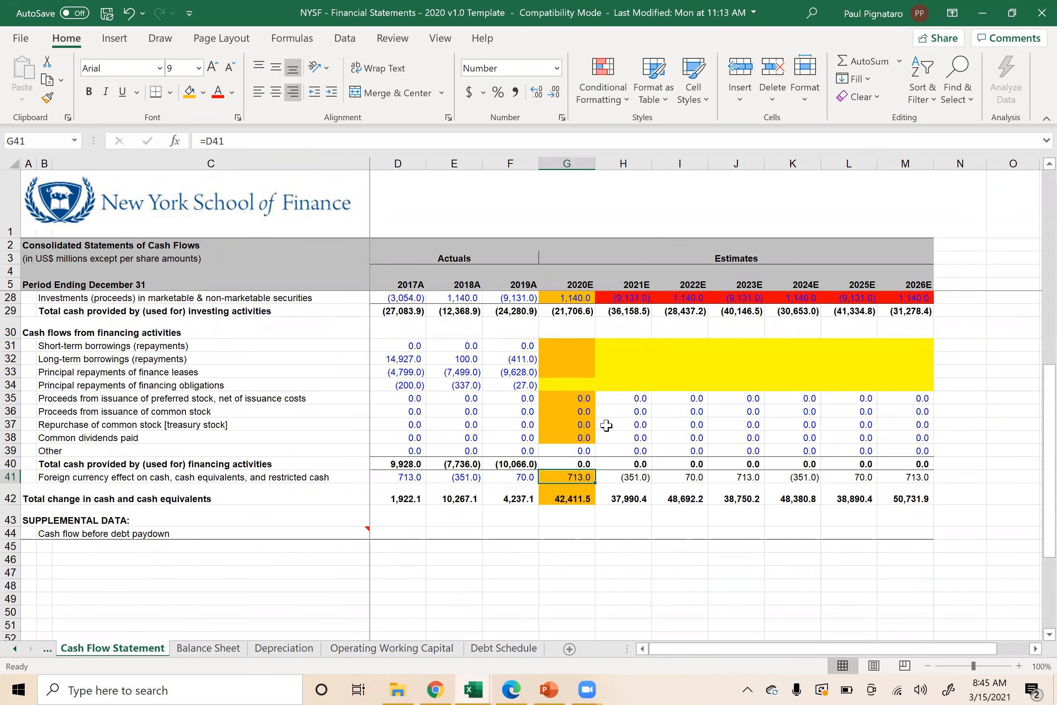
- Extend Balance Sheet G28, other long-term liabilities, to =F28+'Cash Flow Statement'!G14 and fill Cash Flow Statement cell G14, deferred income taxes, in orange
{"action": "scroll", "coordinate": [555, 433], "scroll_direction": "up", "scroll_amount": 5}
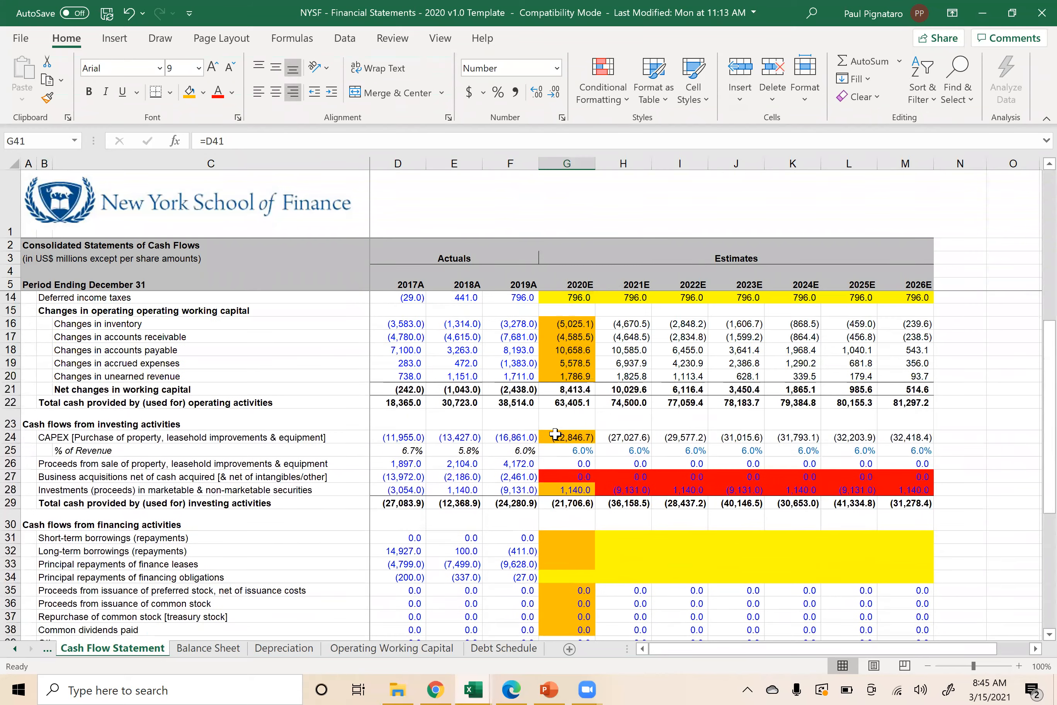
{"action": "scroll", "coordinate": [555, 434], "scroll_direction": "up", "scroll_amount": 3}
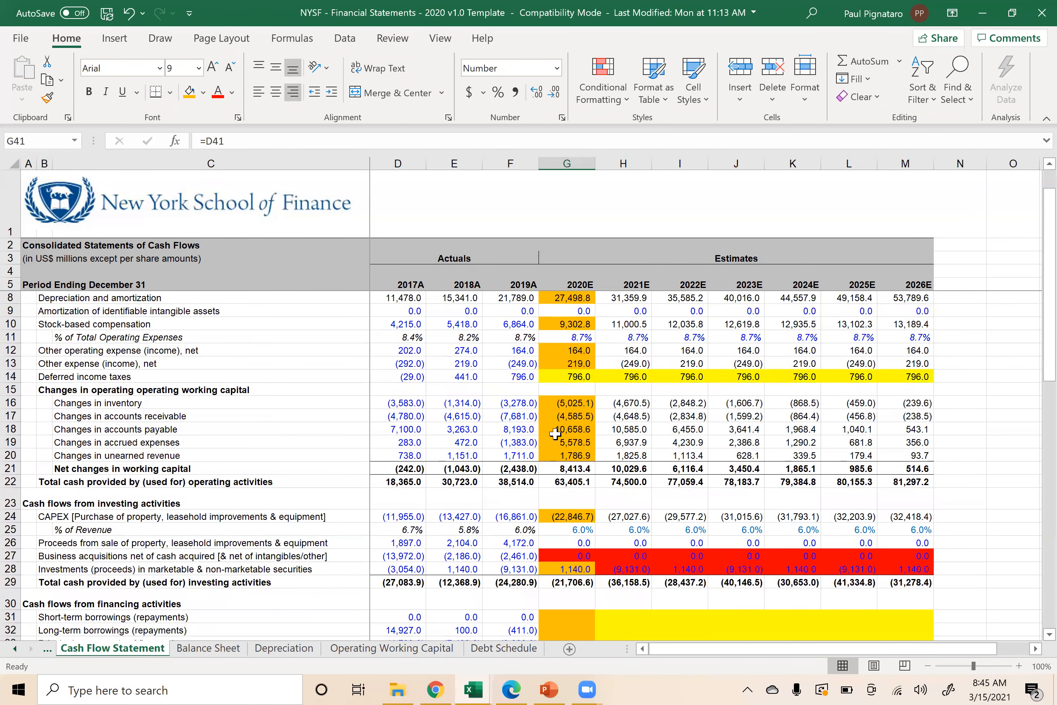
{"action": "scroll", "coordinate": [555, 433], "scroll_direction": "down", "scroll_amount": 1}
{"action": "left_click", "coordinate": [556, 409]}
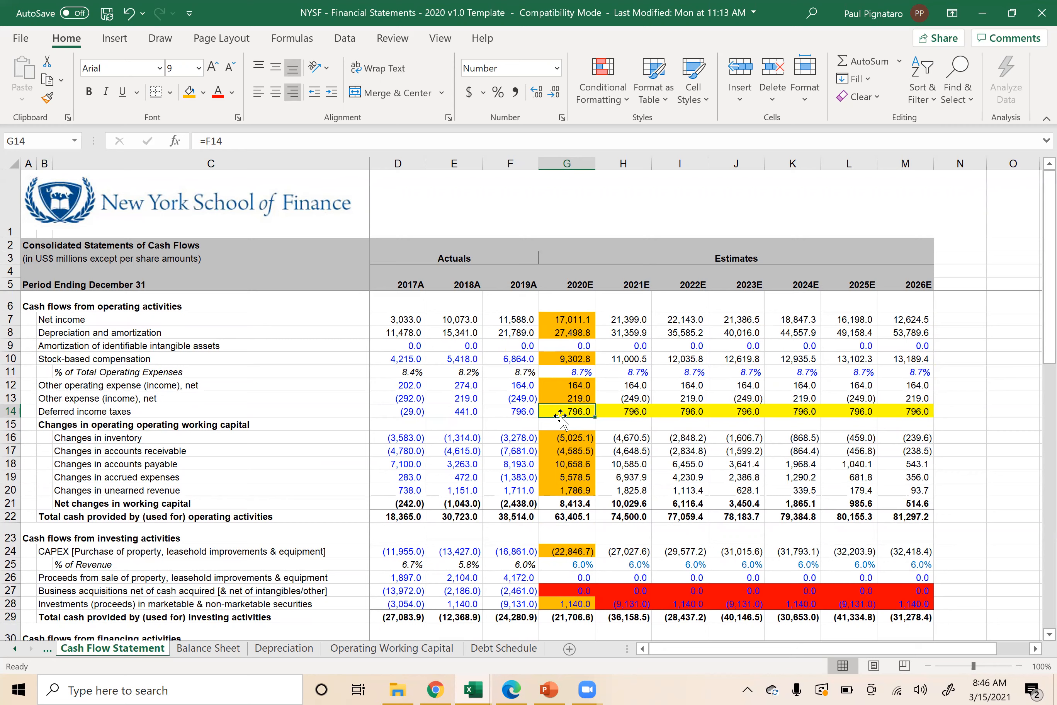
{"action": "left_click", "coordinate": [208, 648]}
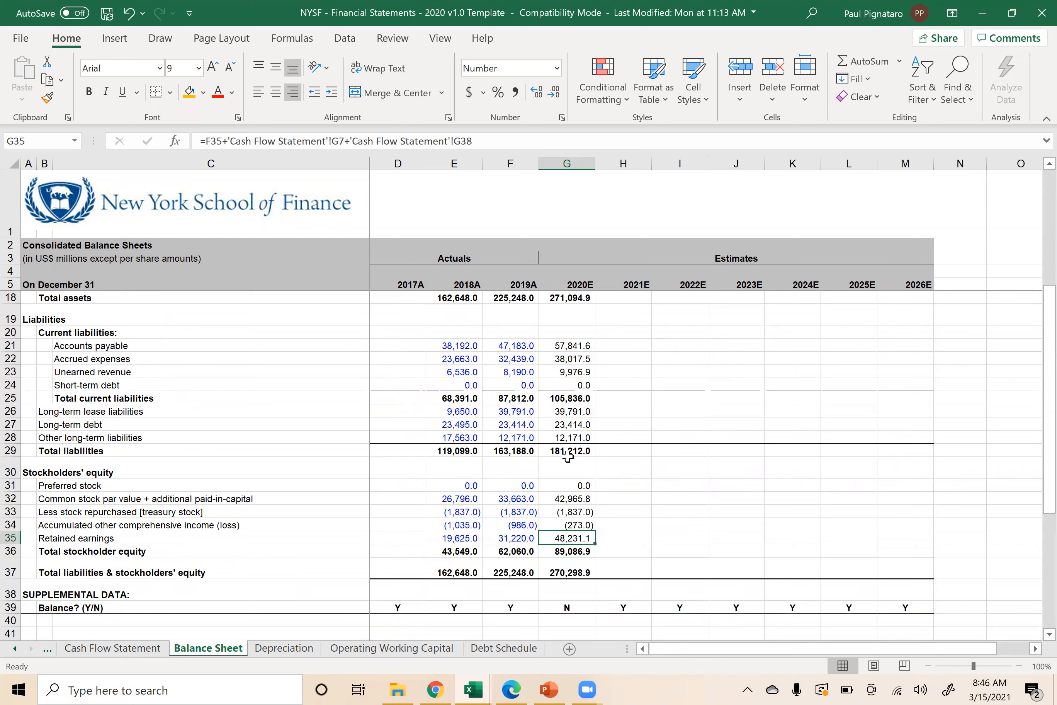
{"action": "left_click", "coordinate": [562, 437]}
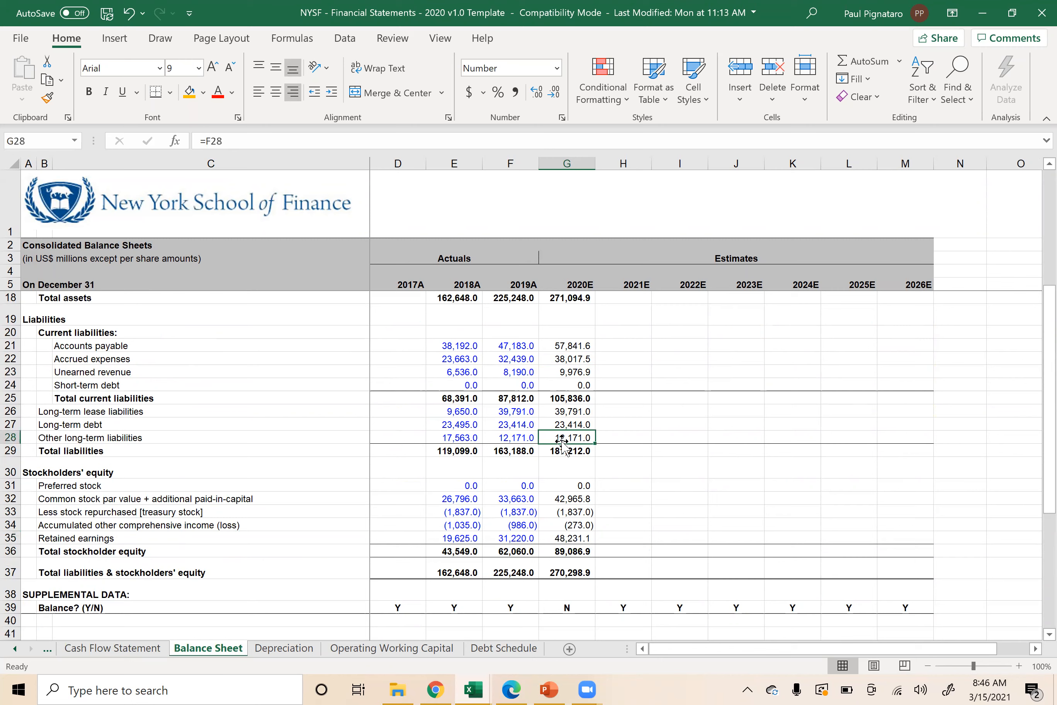
{"action": "left_click", "coordinate": [257, 144]}
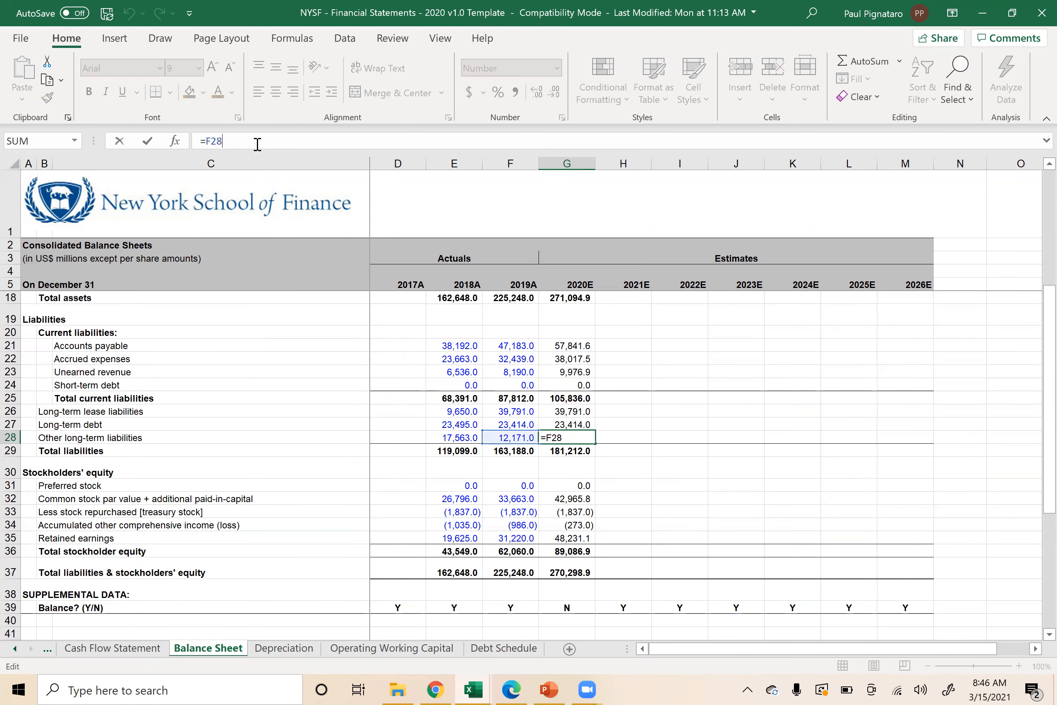
{"action": "type", "text": "+"}
{"action": "left_click", "coordinate": [117, 649]}
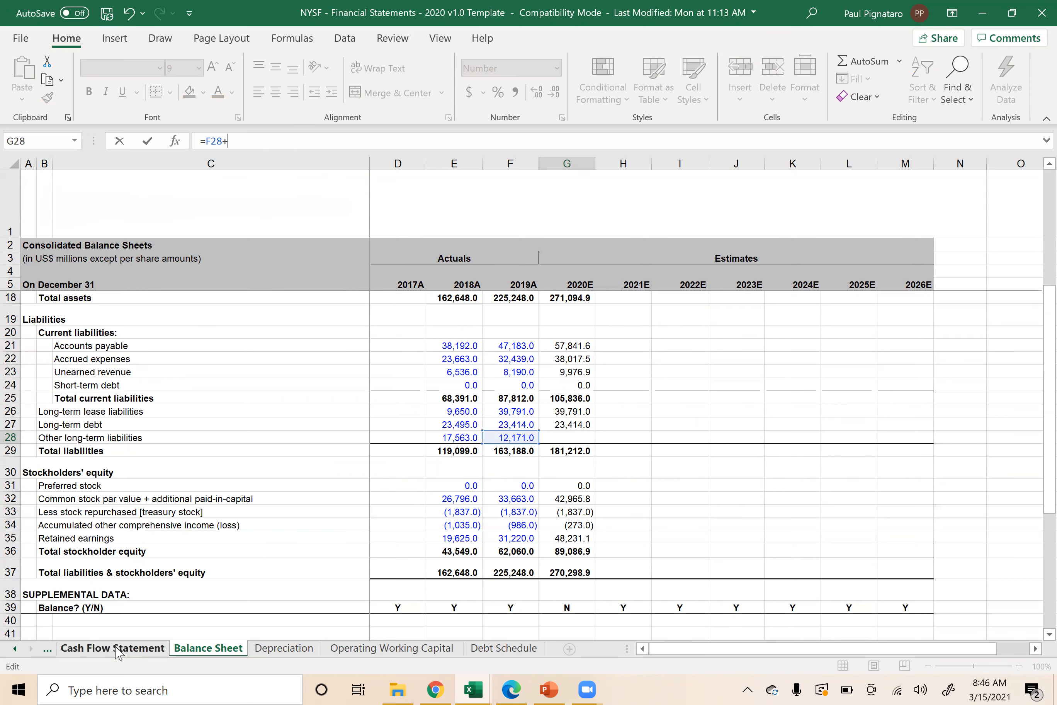
{"action": "left_click", "coordinate": [558, 411]}
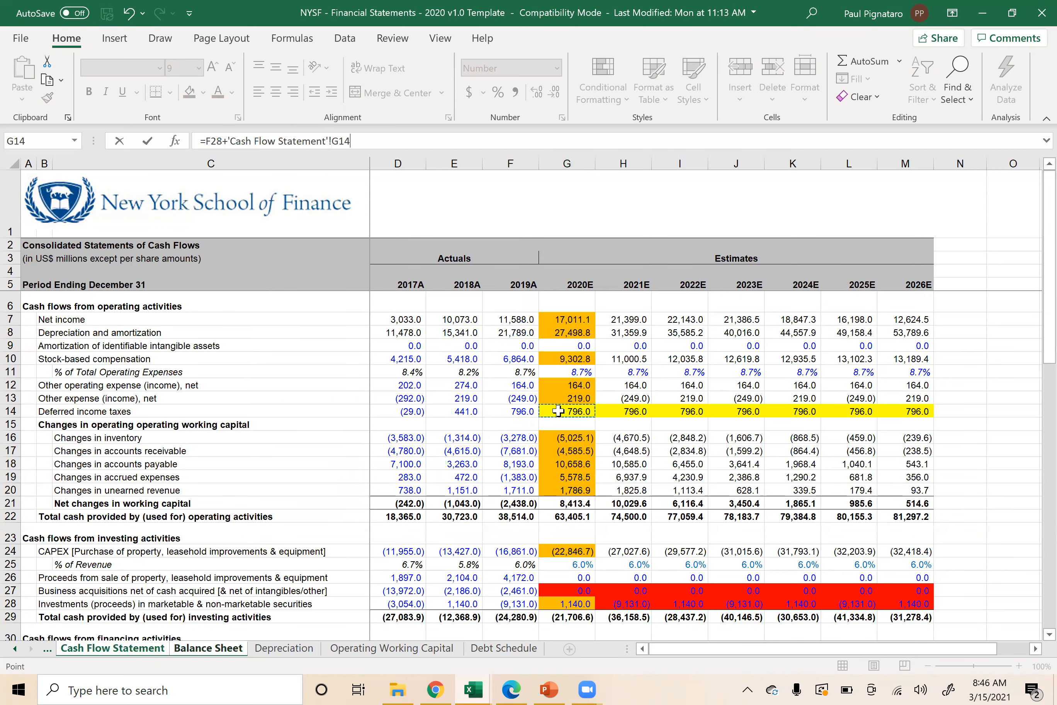
{"action": "key", "text": "Return"}
{"action": "key", "text": "Up"}
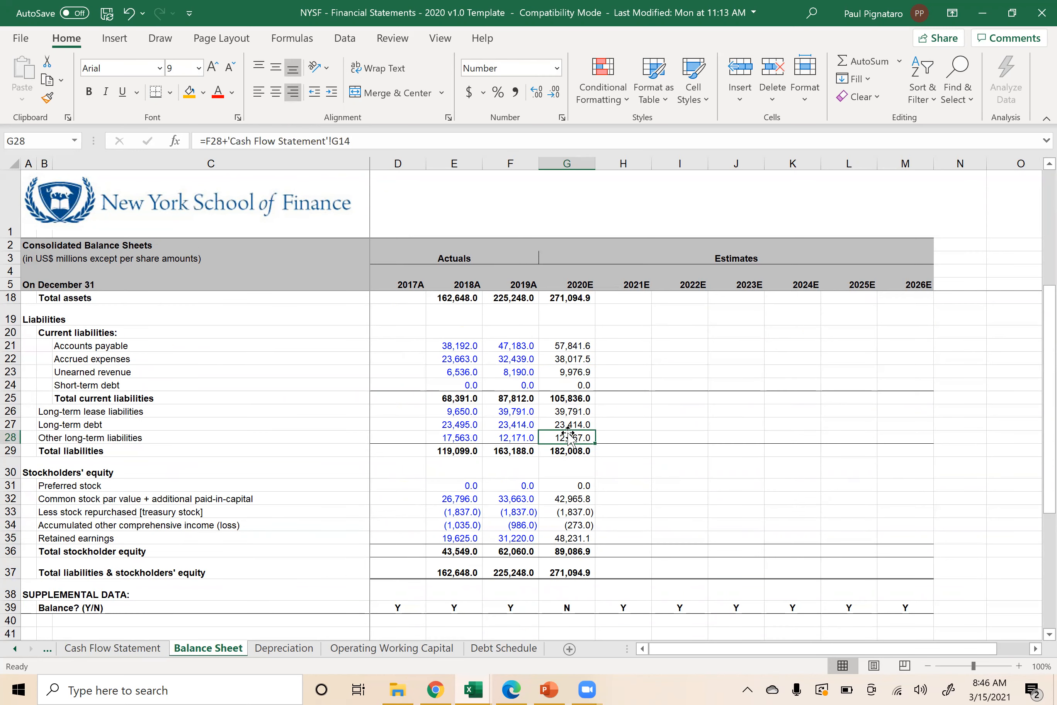
{"action": "left_click", "coordinate": [107, 649]}
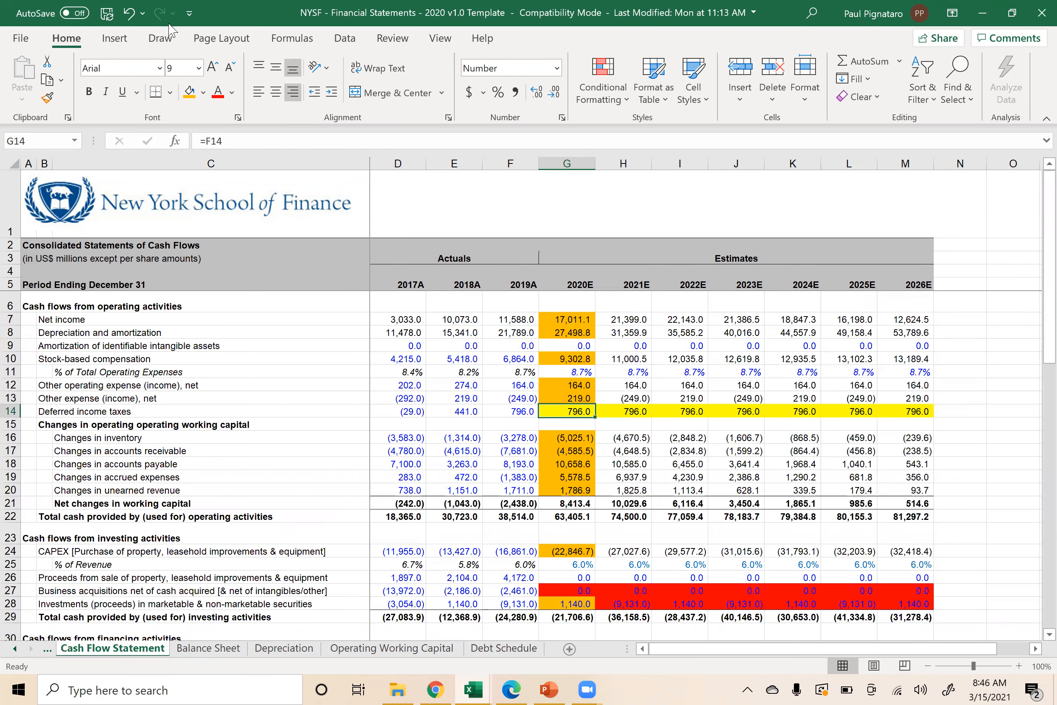
{"action": "left_click", "coordinate": [189, 92]}
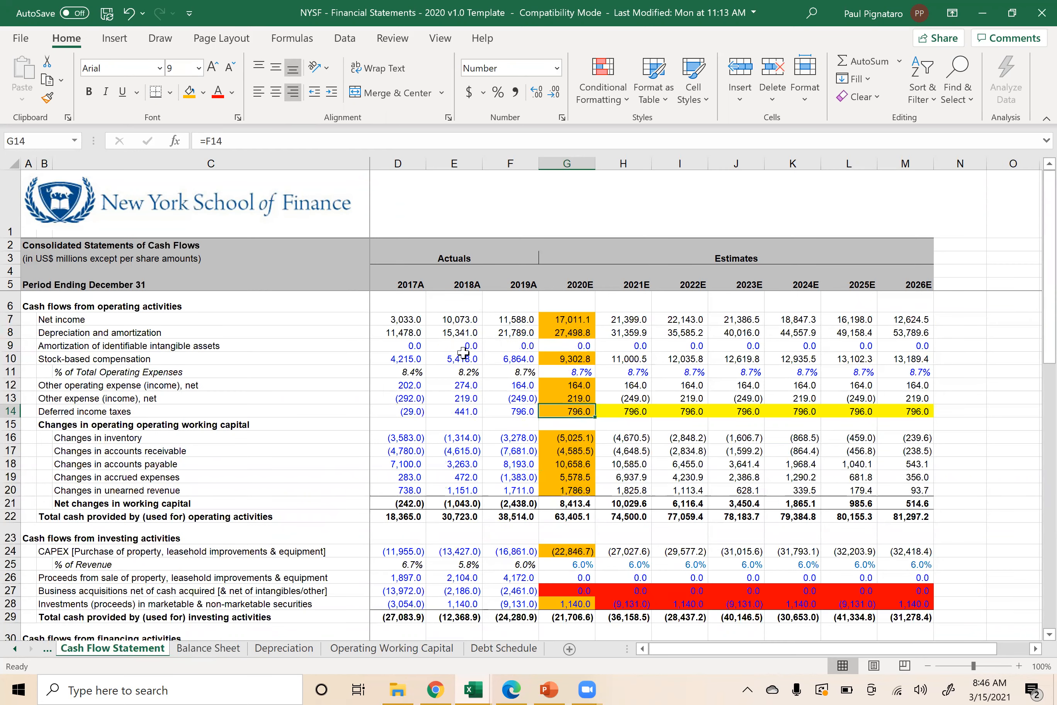
- Inspect the 2020E balance check in Balance Sheet G39 and compare total assets with total liabilities and stockholders' equity
{"action": "left_click", "coordinate": [197, 649]}
{"action": "left_click", "coordinate": [565, 606]}
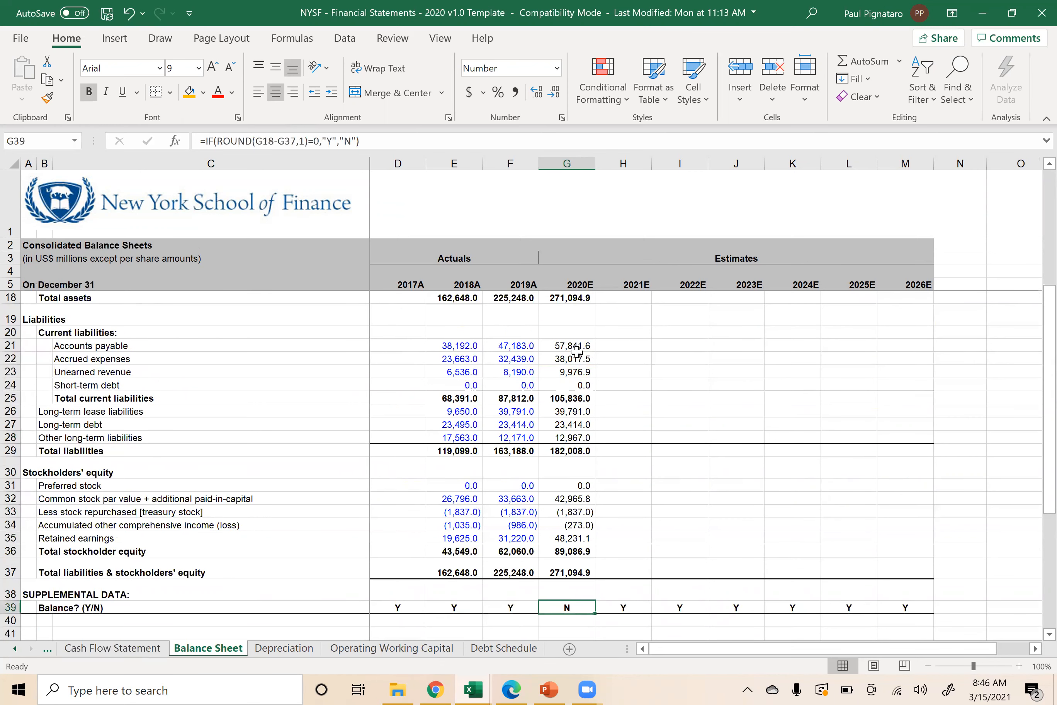
{"action": "left_click", "coordinate": [556, 297]}
{"action": "left_click", "coordinate": [562, 573]}
{"action": "left_click", "coordinate": [559, 606]}
{"action": "left_click", "coordinate": [565, 399]}
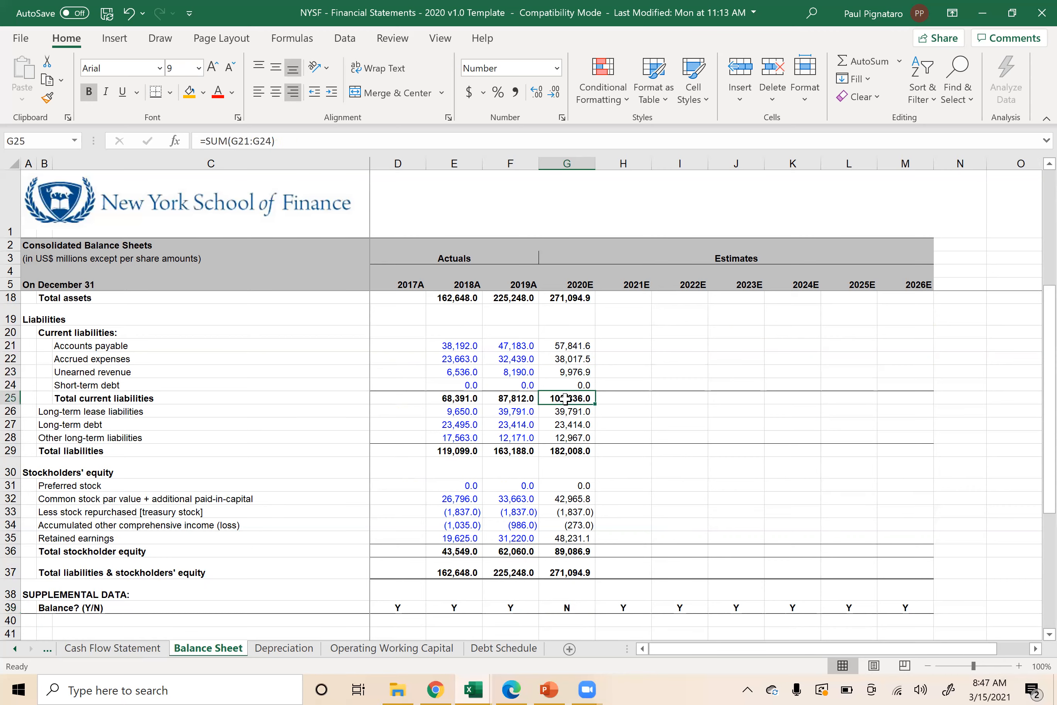
{"action": "scroll", "coordinate": [565, 398], "scroll_direction": "up", "scroll_amount": 5}
{"action": "scroll", "coordinate": [540, 296], "scroll_direction": "down", "scroll_amount": 2}
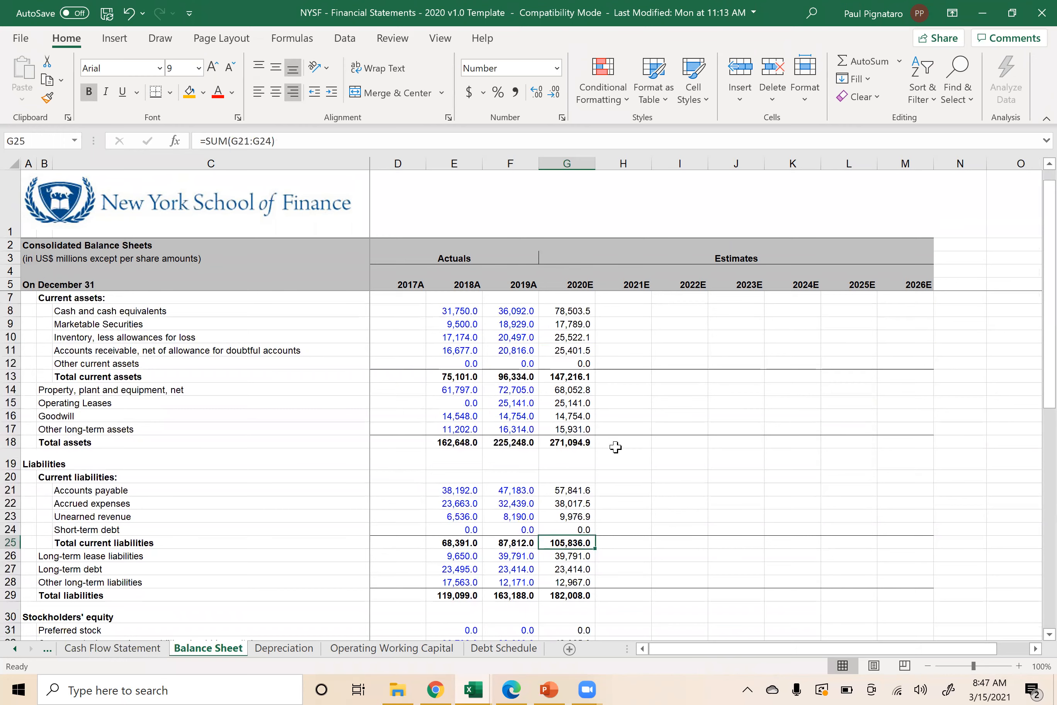
{"action": "left_click", "coordinate": [567, 440]}
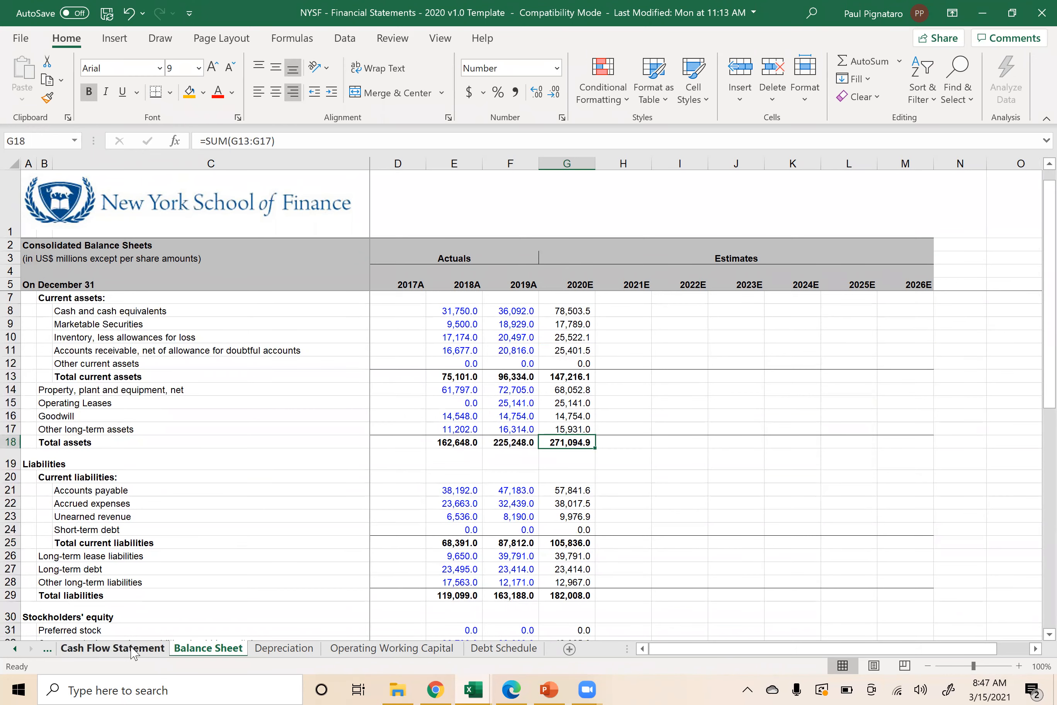
- Inspect the Cash Flow Statement's total formulas for working capital, operating activities and investing activities, including G22, G29 and D29
{"action": "left_click", "coordinate": [134, 650]}
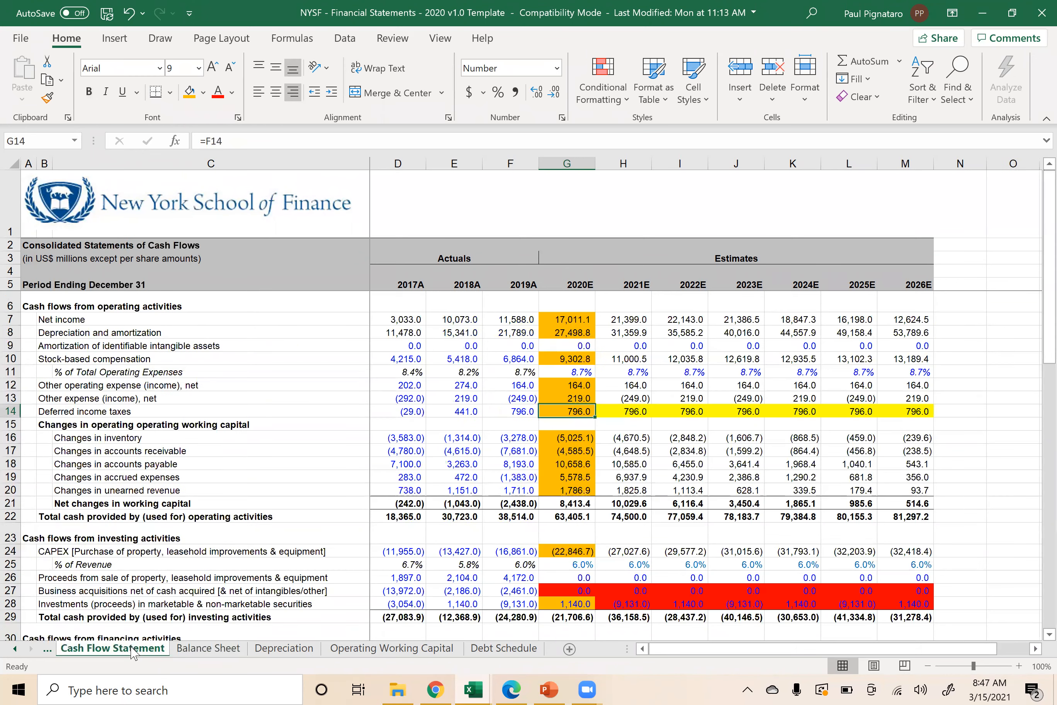
{"action": "left_click", "coordinate": [568, 370]}
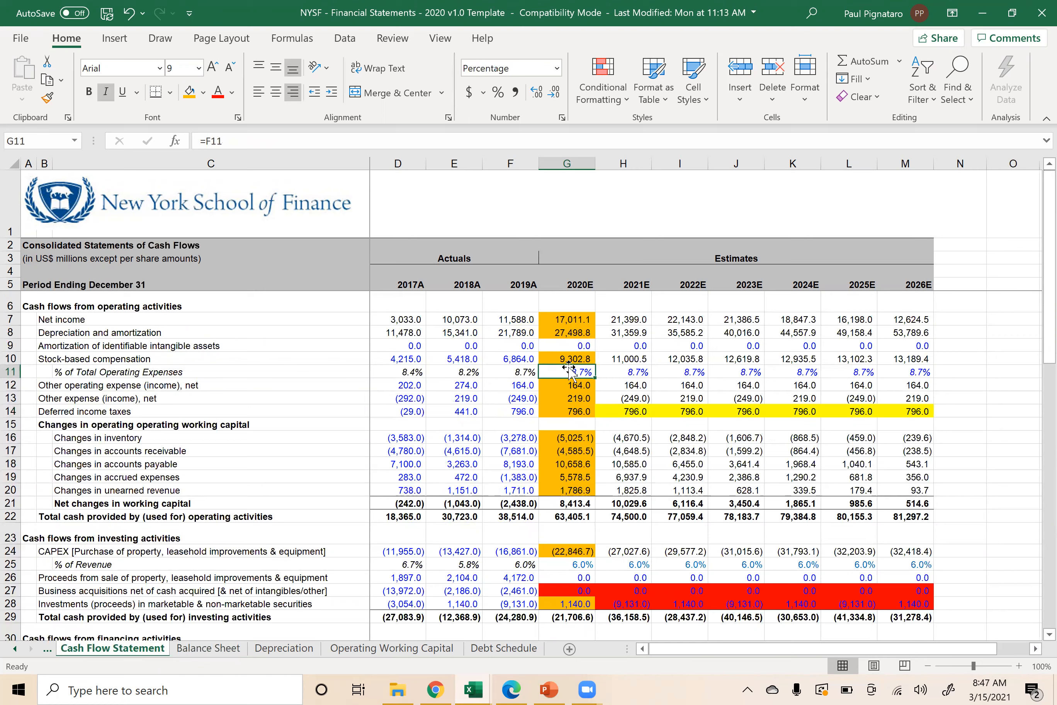
{"action": "left_click", "coordinate": [562, 499]}
{"action": "double_click", "coordinate": [562, 500]}
{"action": "key", "text": "Escape"}
{"action": "double_click", "coordinate": [563, 519]}
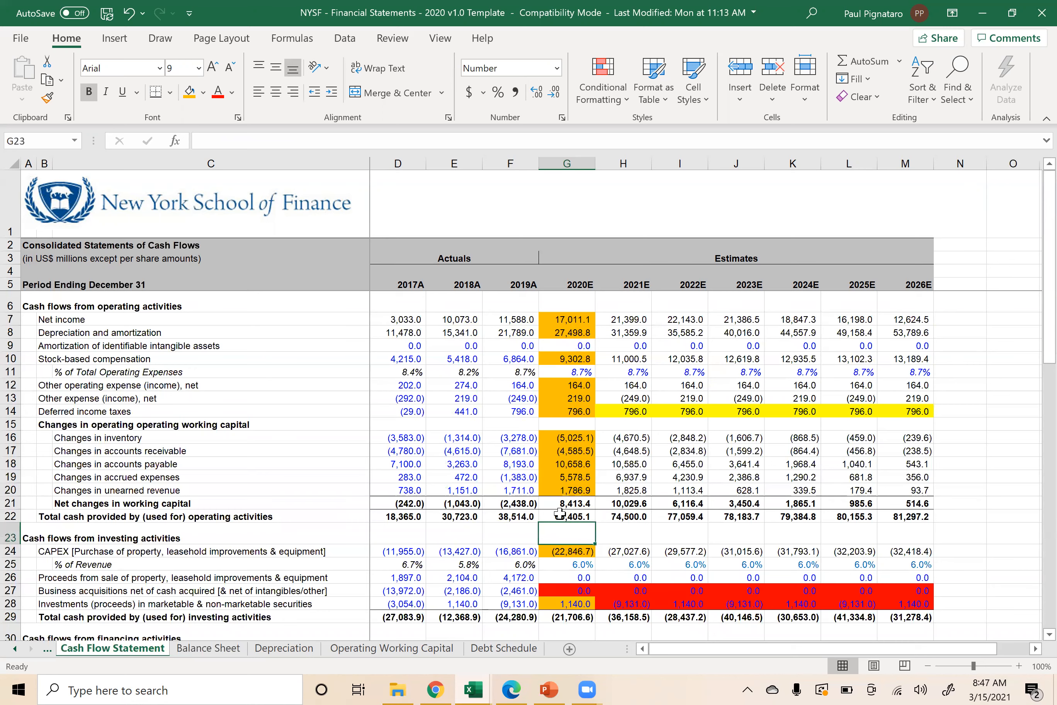
{"action": "double_click", "coordinate": [561, 515]}
{"action": "key", "text": "Escape"}
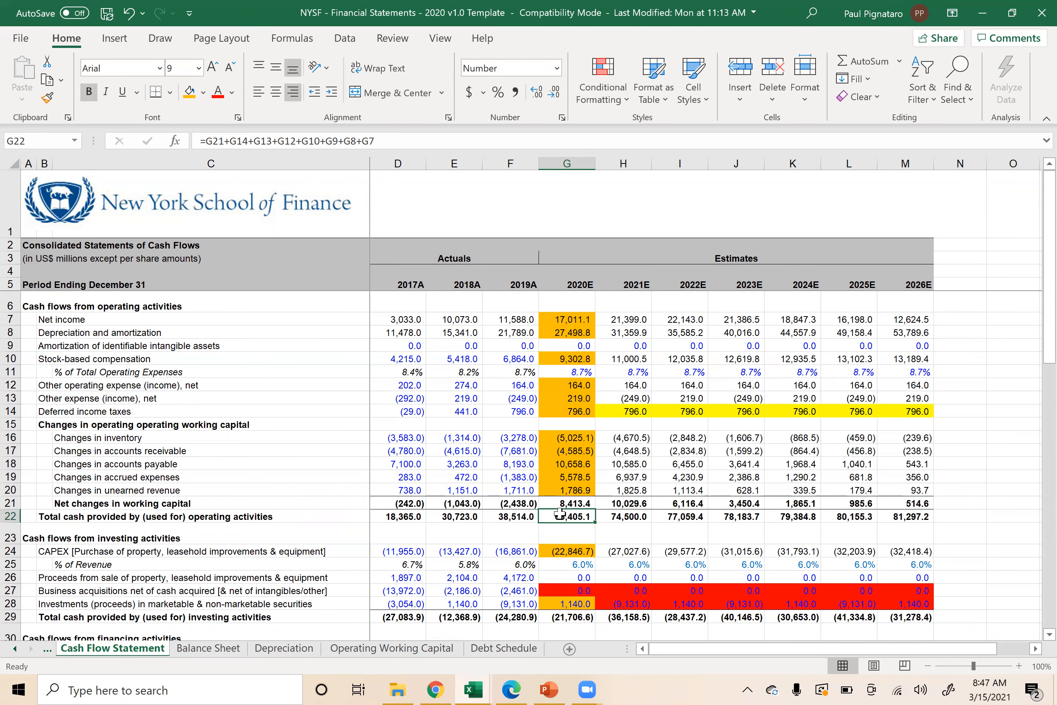
{"action": "scroll", "coordinate": [559, 513], "scroll_direction": "down", "scroll_amount": 1}
{"action": "double_click", "coordinate": [561, 583]}
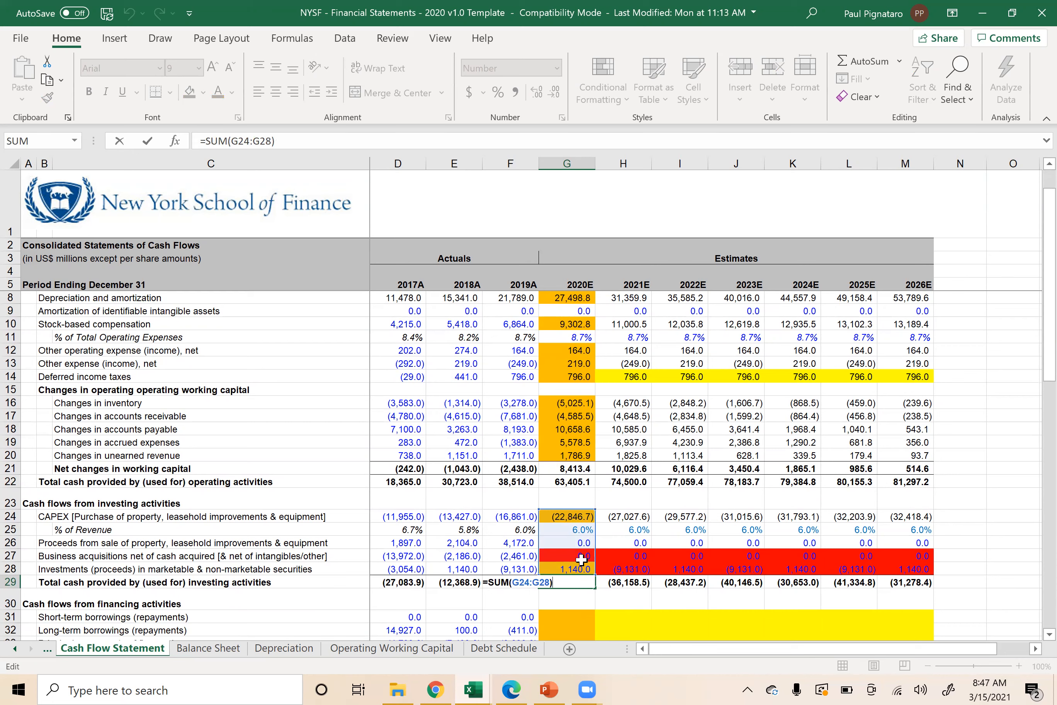
{"action": "key", "text": "Escape"}
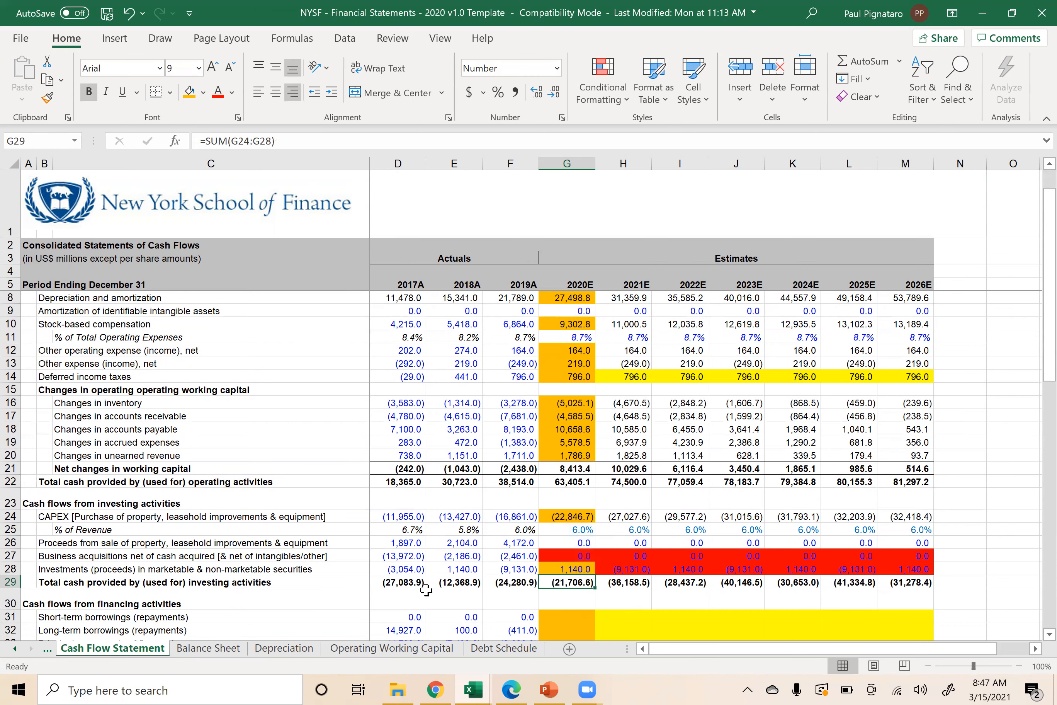
{"action": "double_click", "coordinate": [402, 583]}
{"action": "key", "text": "Escape"}
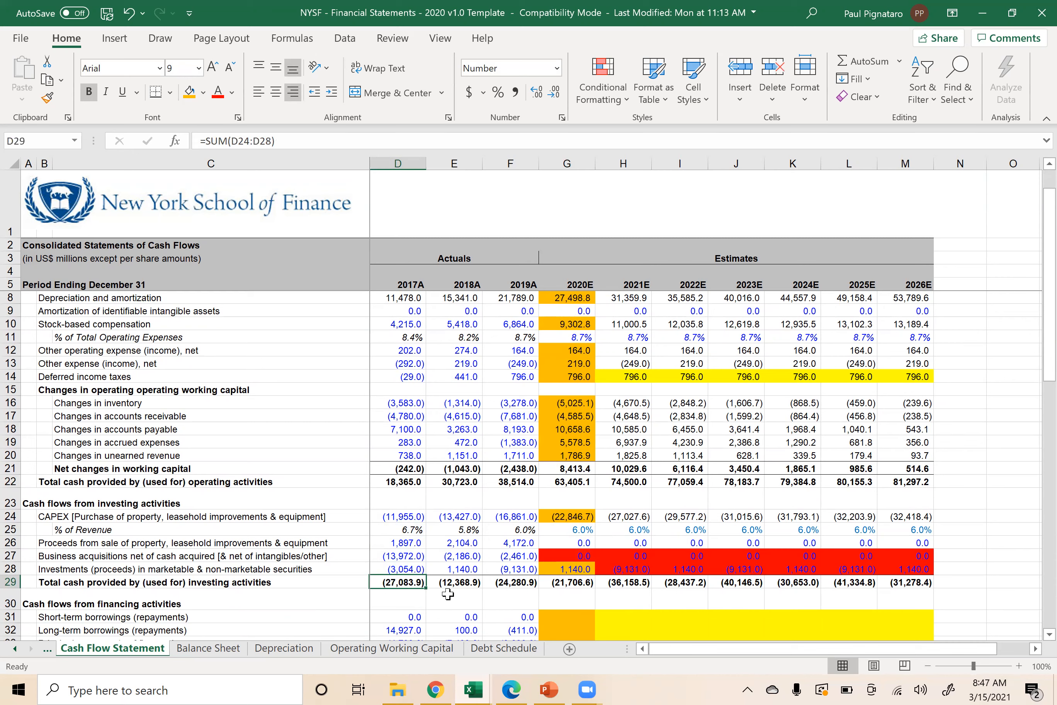
- Rewrite Cash Flow Statement D29, total investing activities, as =D28+D27+D26+D24, leaving out the percent of revenue row
{"action": "type", "text": "="}
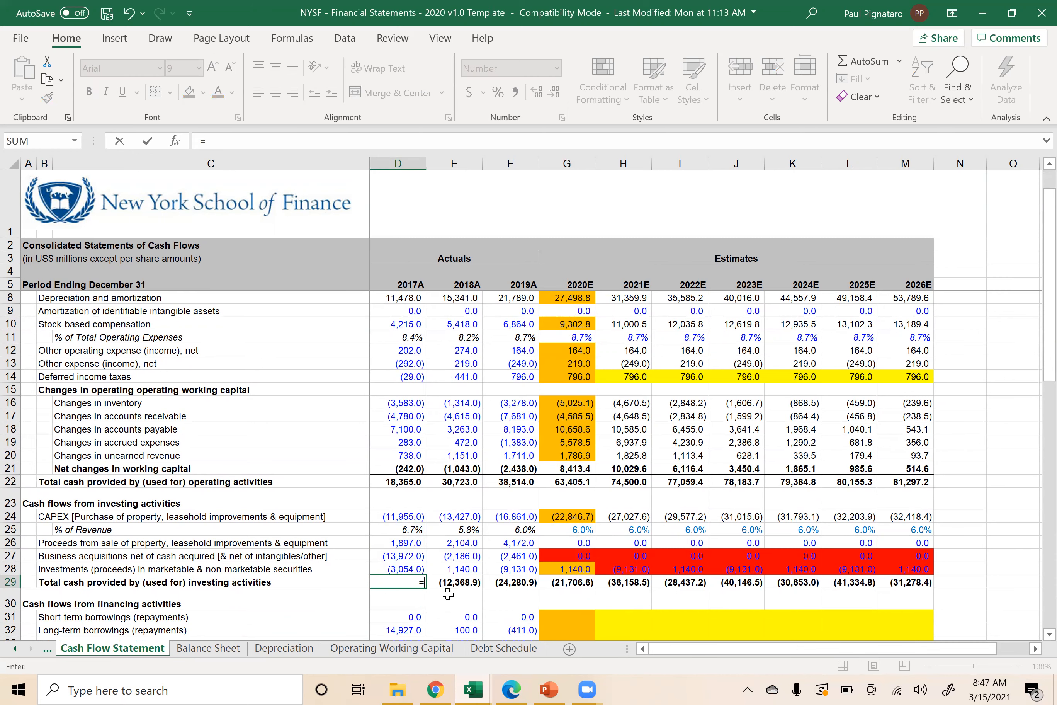
{"action": "key", "text": "Up"}
{"action": "type", "text": "+"}
{"action": "key", "text": "Up"}
{"action": "key", "text": "Up"}
{"action": "type", "text": "+"}
{"action": "key", "text": "Up"}
{"action": "key", "text": "Up"}
{"action": "key", "text": "Up"}
{"action": "type", "text": "+"}
{"action": "key", "text": "Up"}
{"action": "key", "text": "Up"}
{"action": "key", "text": "Up"}
{"action": "key", "text": "Up"}
{"action": "key", "text": "Up"}
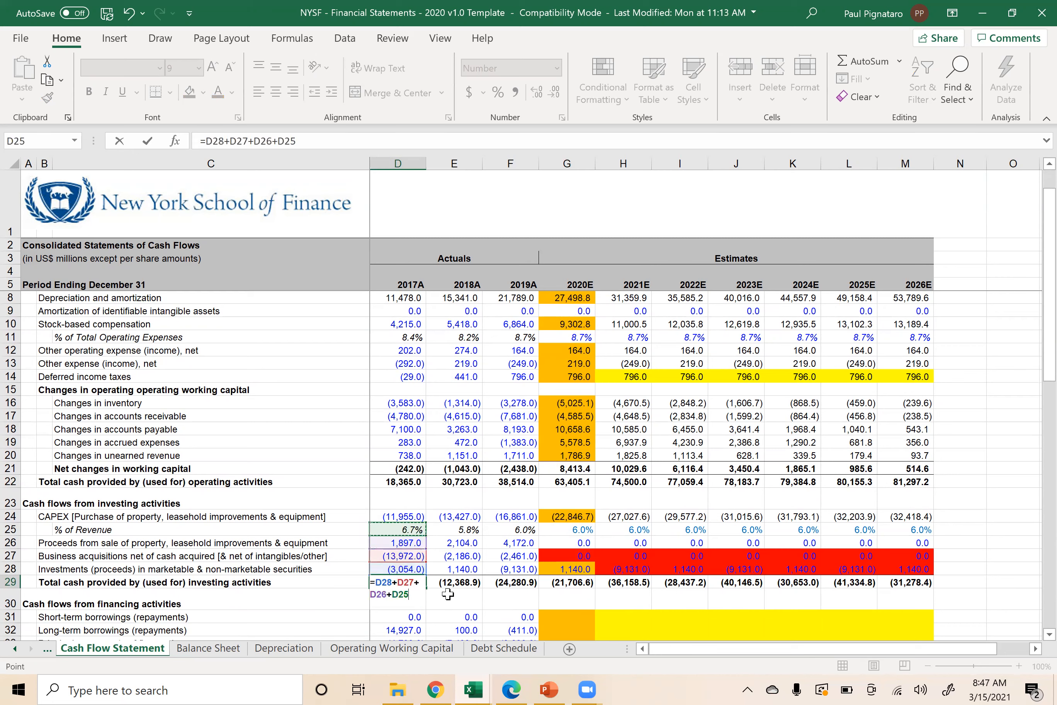
{"action": "key", "text": "Return"}
- Copy the corrected total investing activities formula from D29 across the row through 2026E in M29
{"action": "key", "text": "Up"}
{"action": "key", "text": "shift+Right"}
{"action": "key", "text": "shift+Right"}
{"action": "key", "text": "shift+Right"}
{"action": "key", "text": "shift+Right"}
{"action": "key", "text": "shift+Right"}
{"action": "key", "text": "shift+Right"}
{"action": "key", "text": "shift+Right"}
{"action": "key", "text": "shift+Right"}
{"action": "key", "text": "shift+Right"}
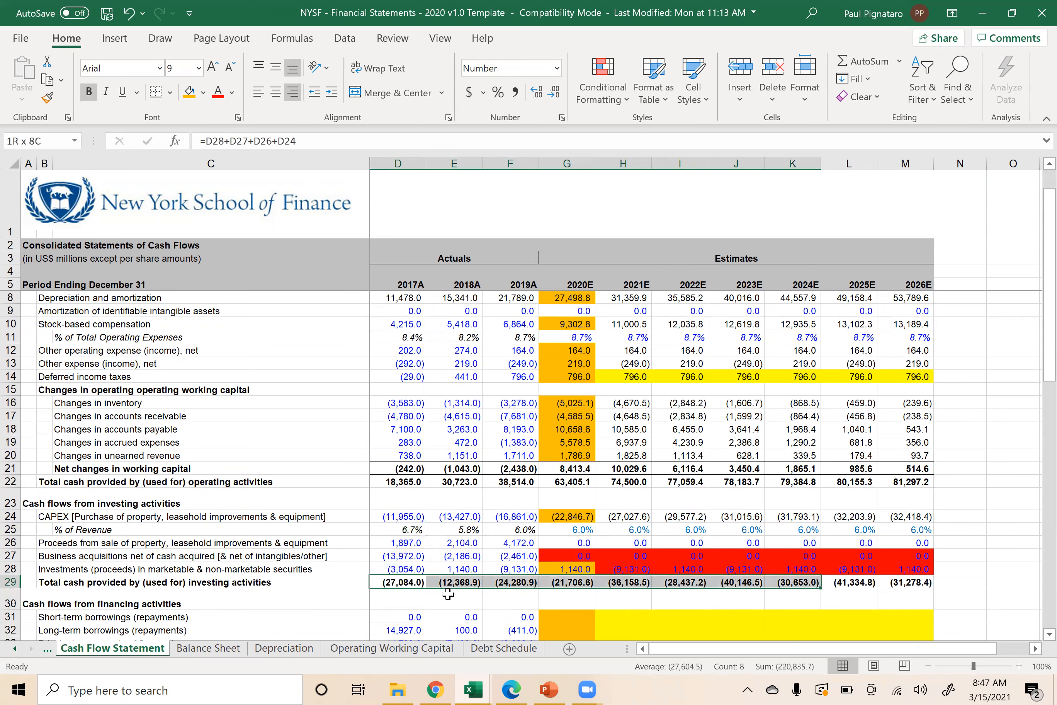
{"action": "key", "text": "ctrl+r"}
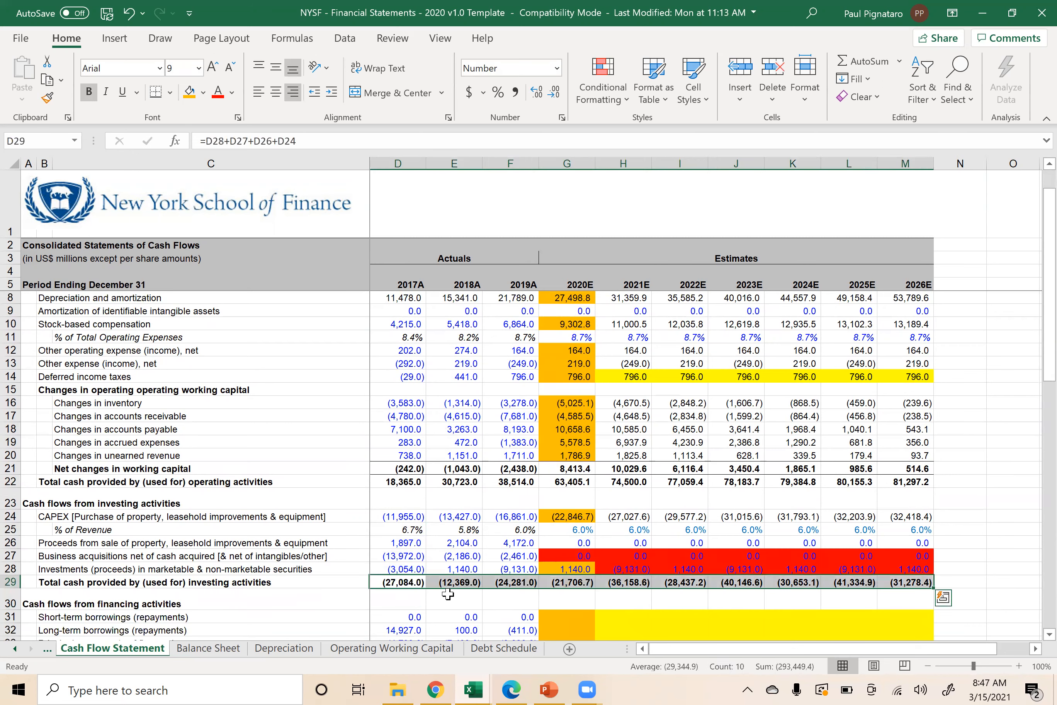
- Check the 2020E balance on the Balance Sheet and fill the G8:G37 projections across through 2026E in column M
{"action": "left_click", "coordinate": [222, 650]}
{"action": "scroll", "coordinate": [498, 558], "scroll_direction": "down", "scroll_amount": 6}
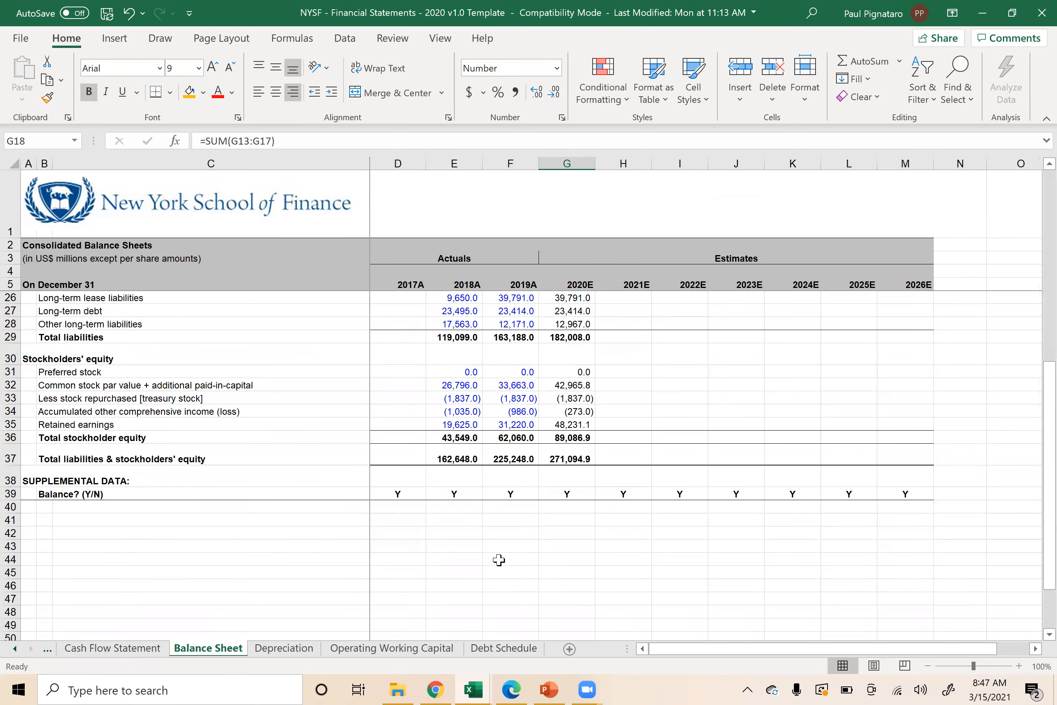
{"action": "left_click", "coordinate": [567, 494]}
{"action": "left_click_drag", "start_coordinate": [565, 459], "coordinate": [883, 334]}
{"action": "key", "text": "ctrl+r"}
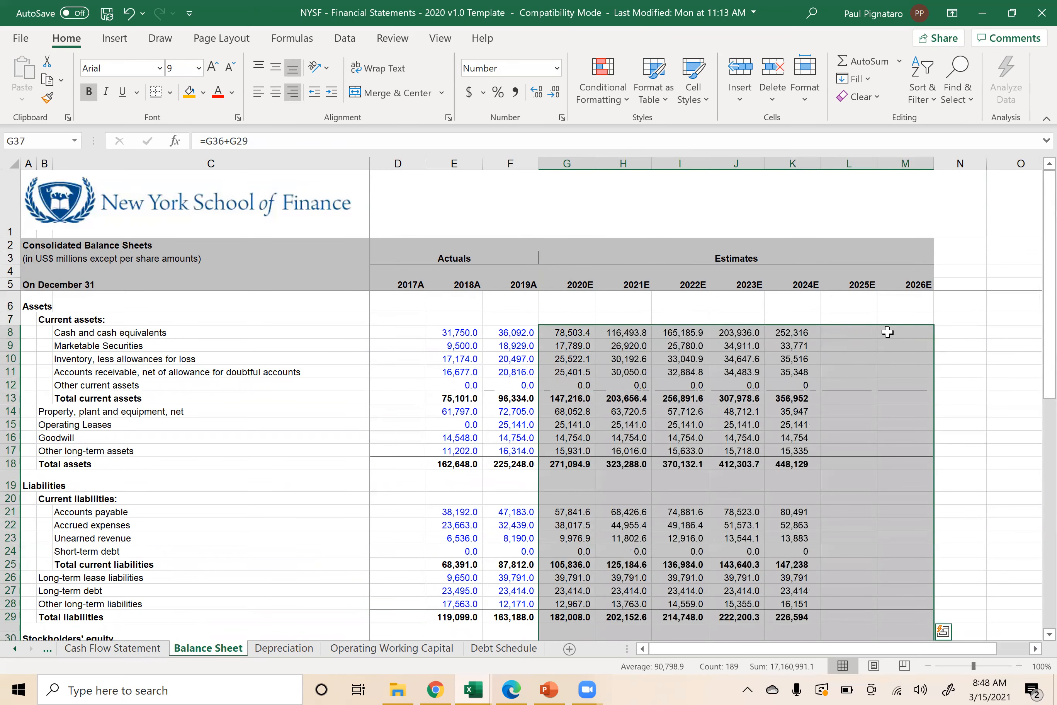
- Review the Balance Sheet's balance checks through 2026E, return to 2020E cash in G8 and save the workbook
{"action": "scroll", "coordinate": [715, 445], "scroll_direction": "down", "scroll_amount": 10}
{"action": "scroll", "coordinate": [715, 443], "scroll_direction": "up", "scroll_amount": 10}
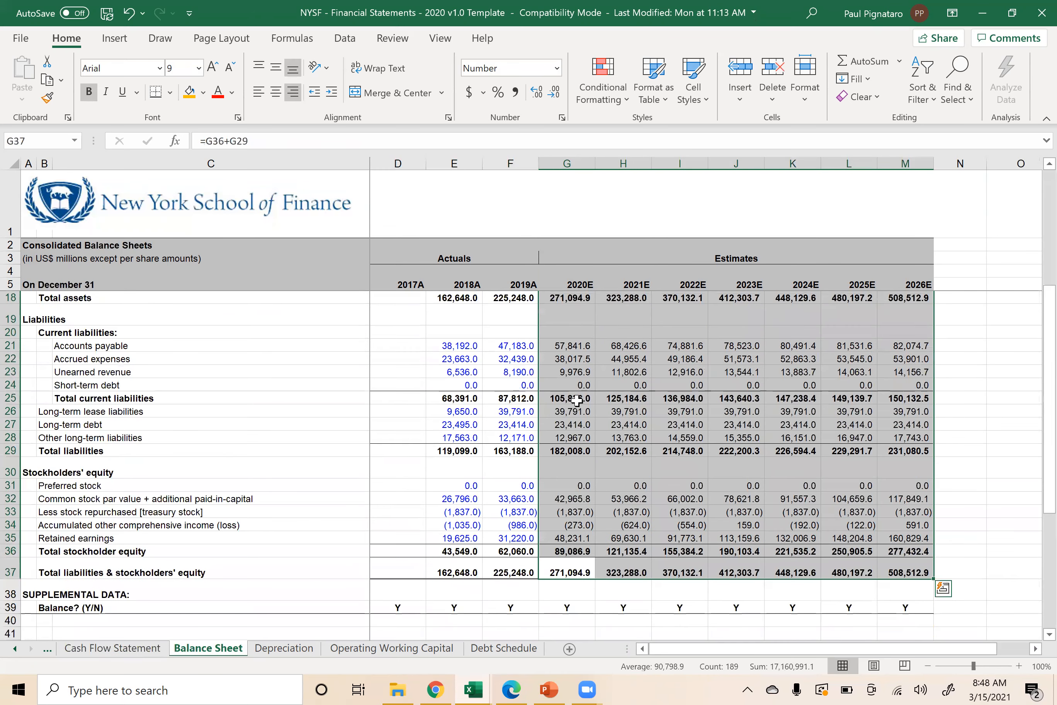
{"action": "left_click", "coordinate": [564, 312]}
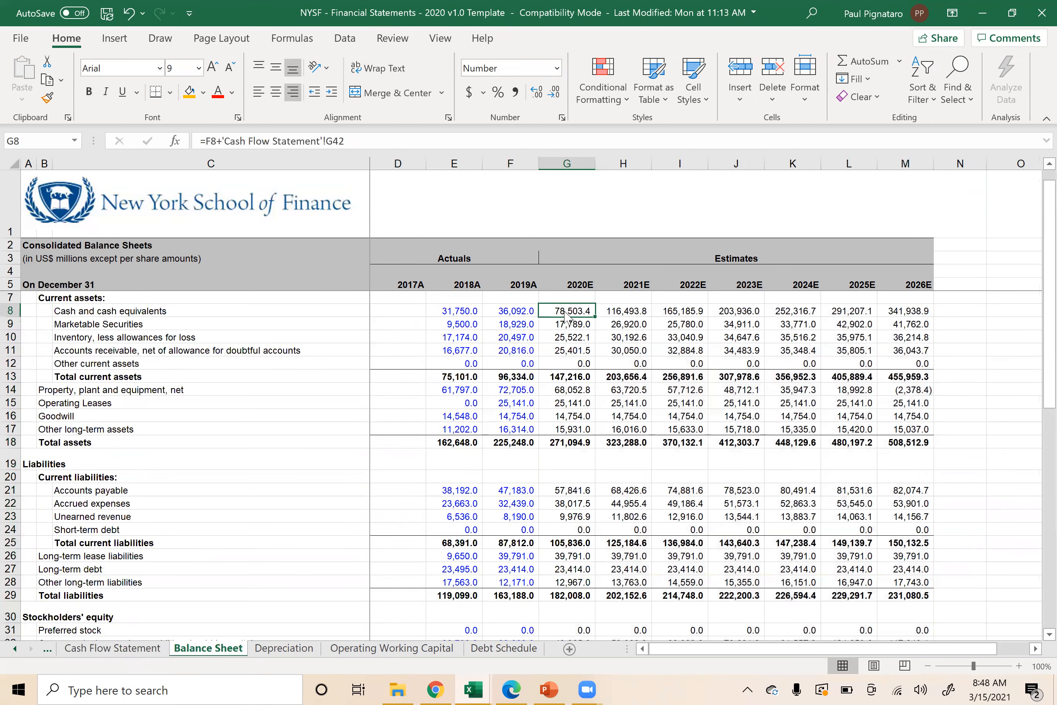
{"action": "key", "text": "ctrl+s"}
- Review the Cash Flow Statement's unmarked 2020E items in G9, G26 and G39
{"action": "left_click", "coordinate": [579, 443]}
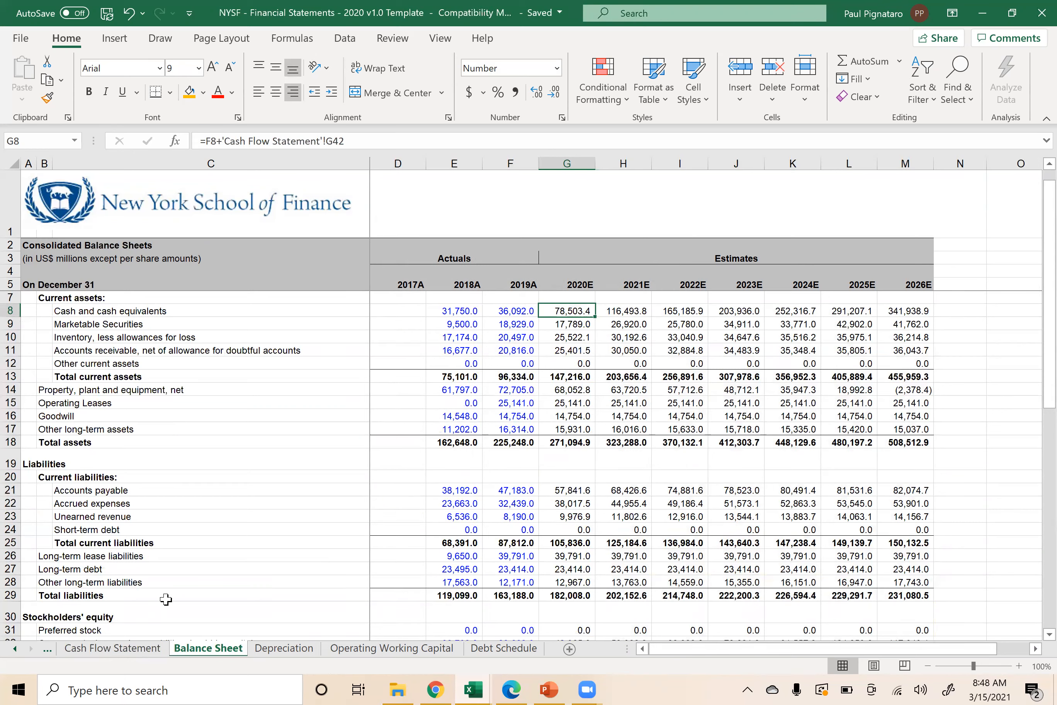
{"action": "left_click", "coordinate": [113, 647]}
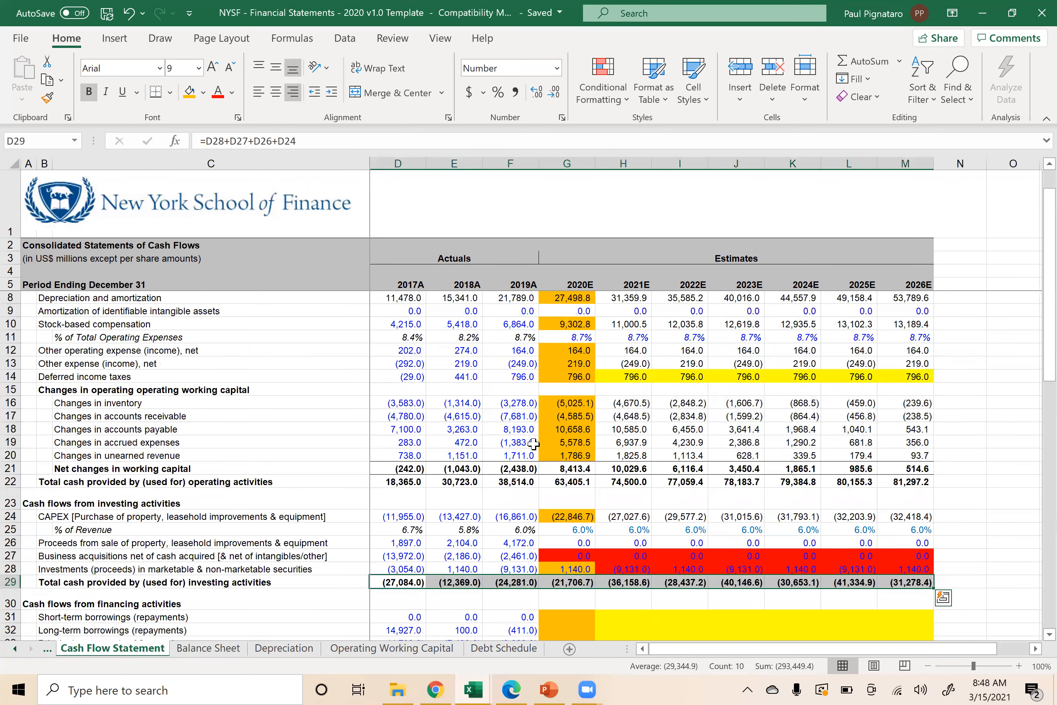
{"action": "scroll", "coordinate": [562, 409], "scroll_direction": "up", "scroll_amount": 1}
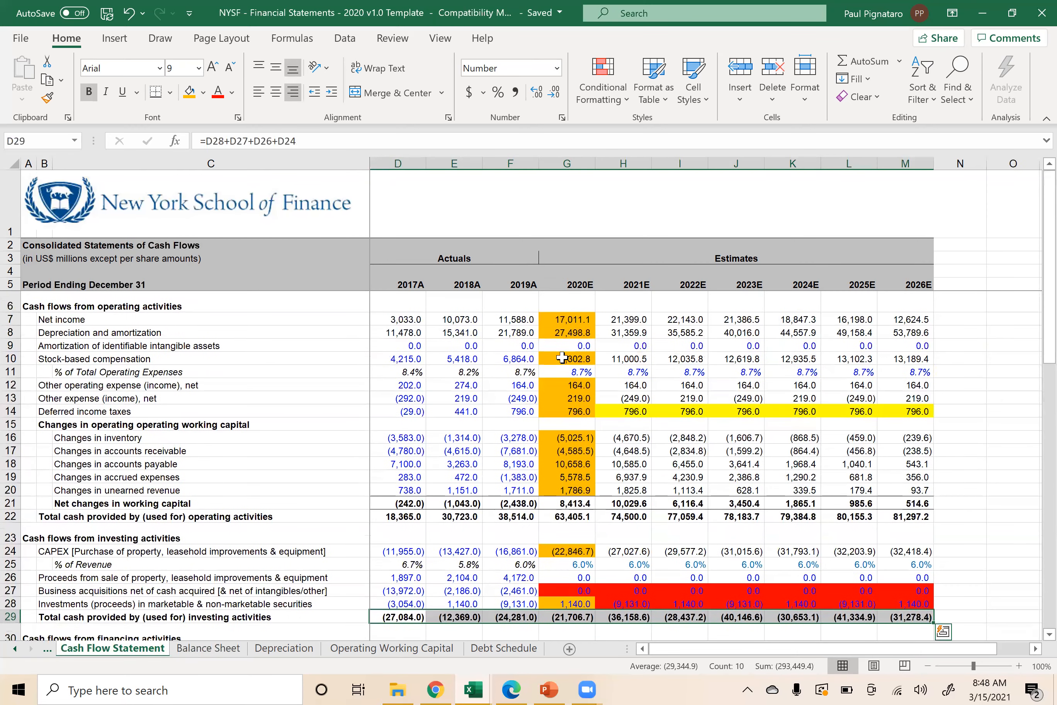
{"action": "left_click", "coordinate": [559, 347]}
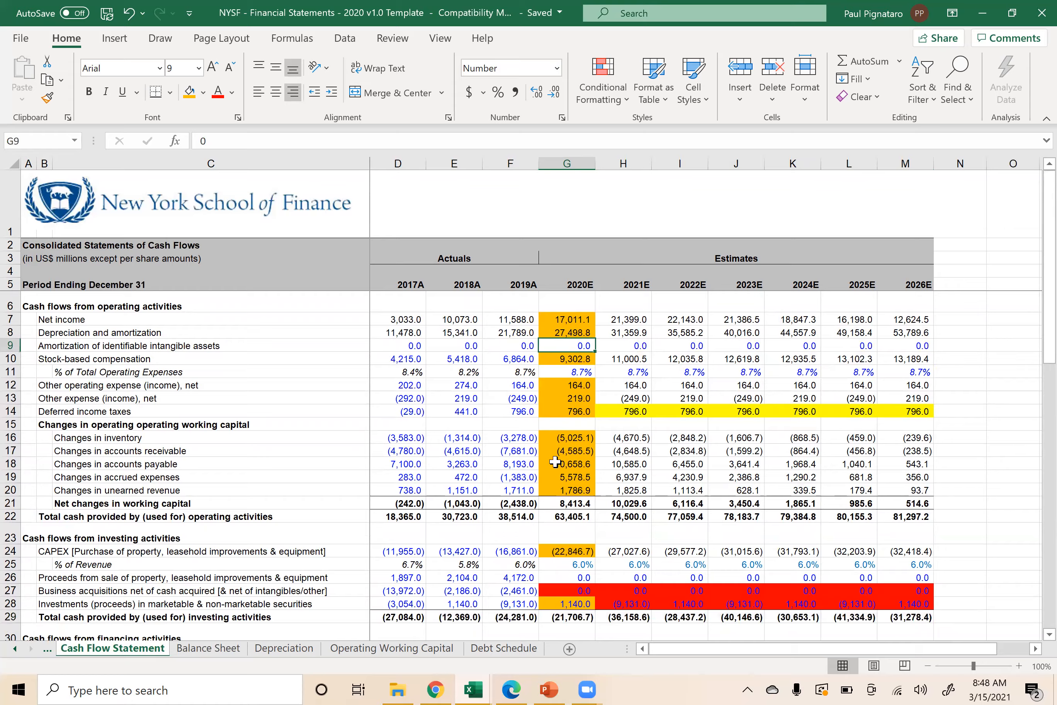
{"action": "scroll", "coordinate": [555, 462], "scroll_direction": "down", "scroll_amount": 2}
{"action": "left_click", "coordinate": [555, 476]}
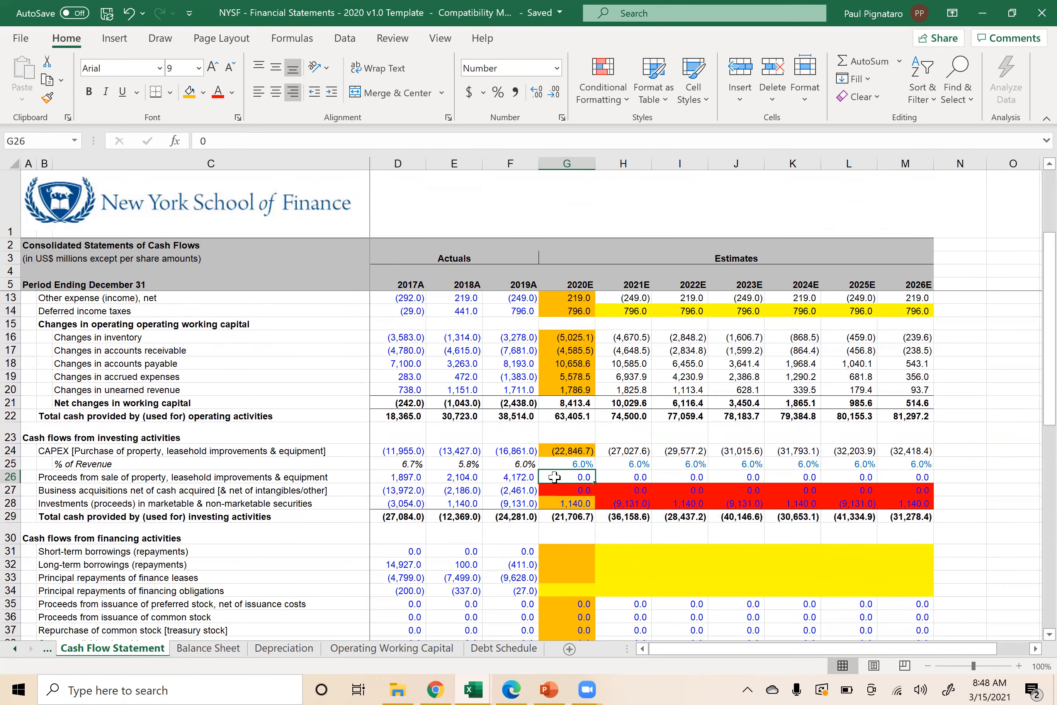
{"action": "scroll", "coordinate": [559, 546], "scroll_direction": "down", "scroll_amount": 2}
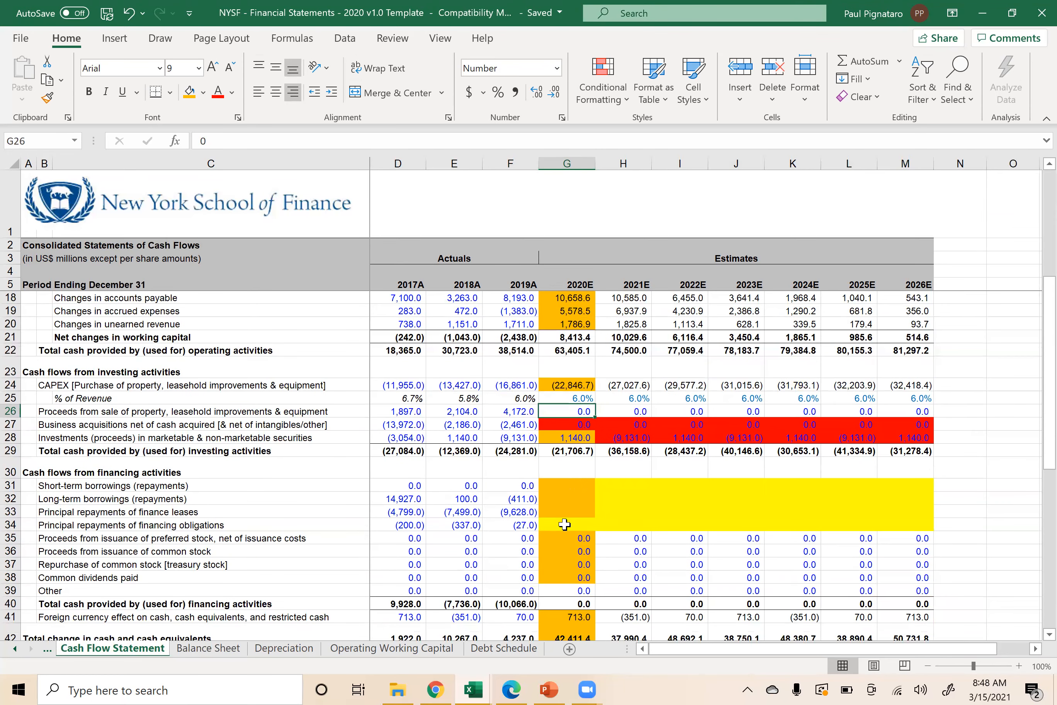
{"action": "left_click", "coordinate": [557, 591]}
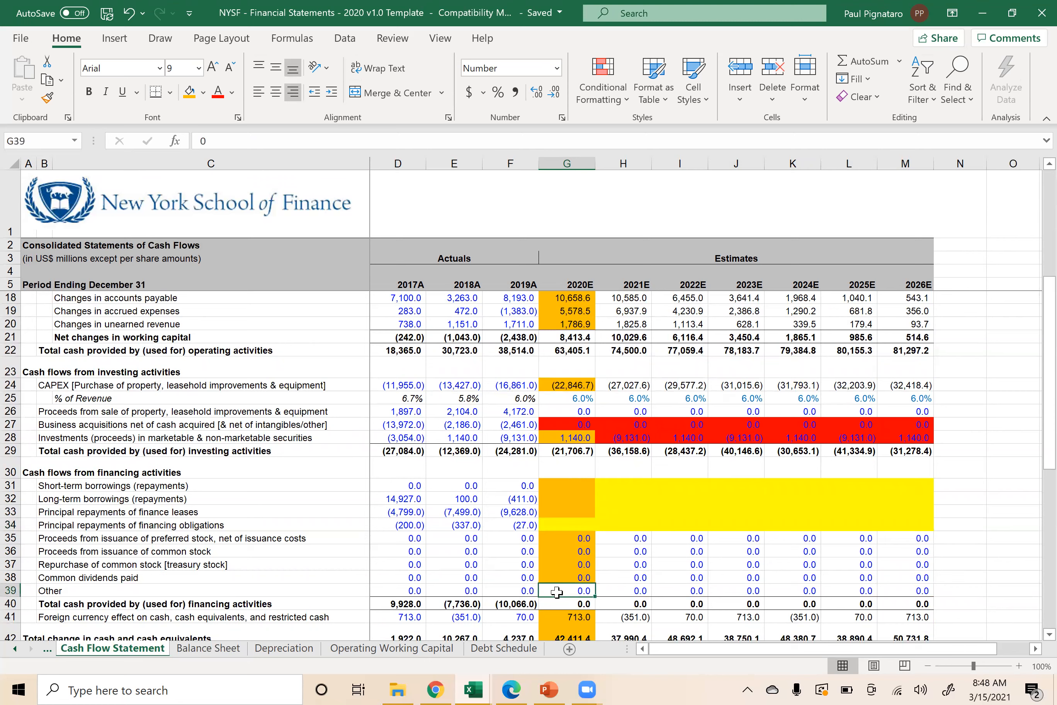